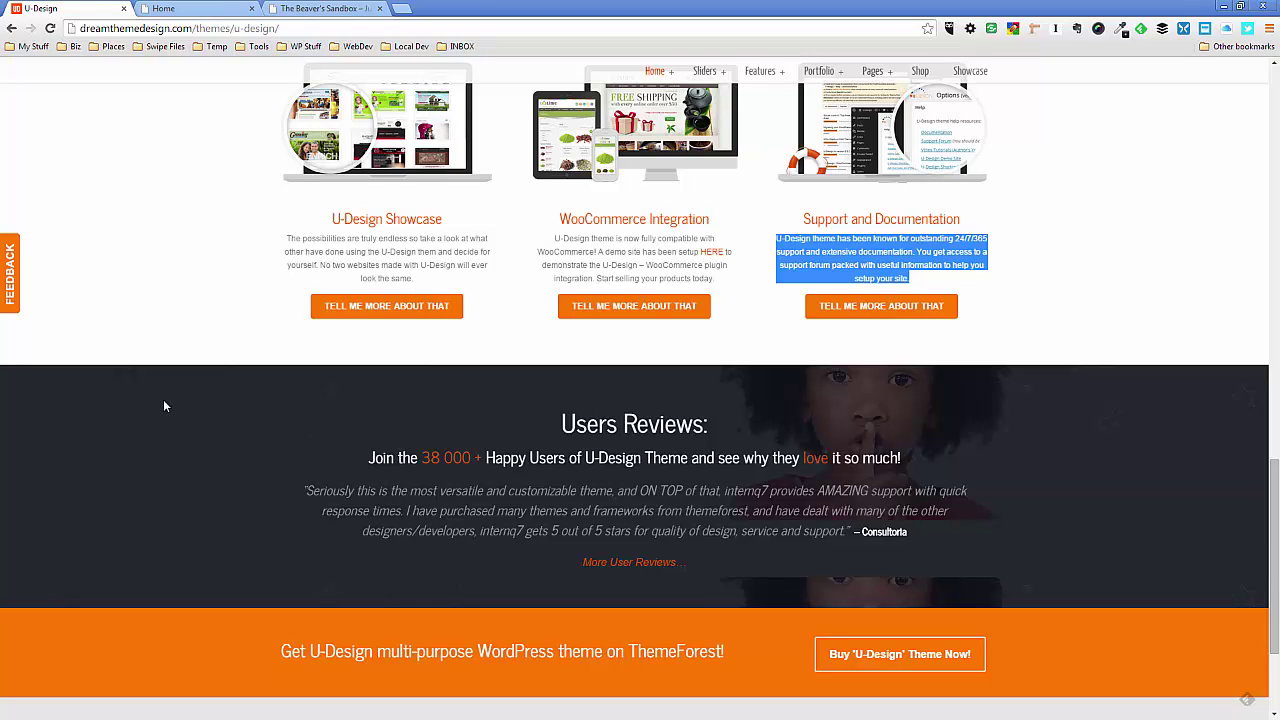
- Examine how the Users Reviews section's background image moves on the U-Design demo page
scroll(165, 406, "down", 1)
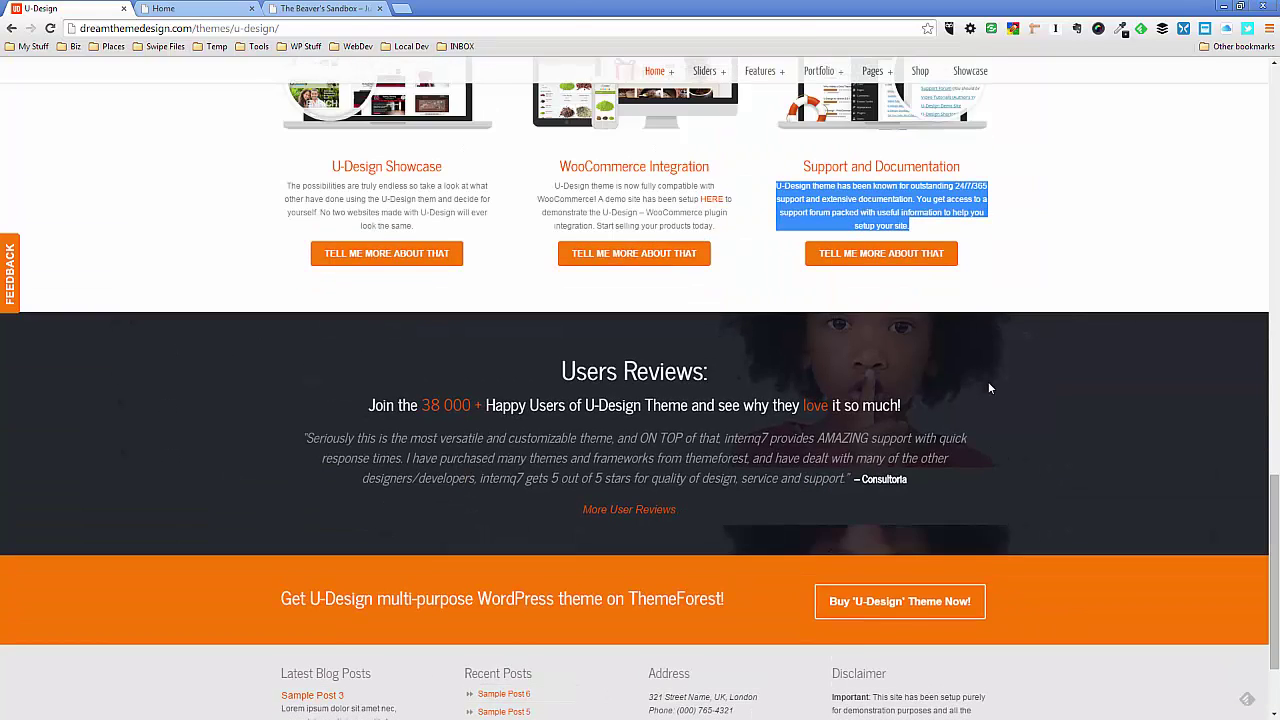
scroll(988, 389, "down", 1)
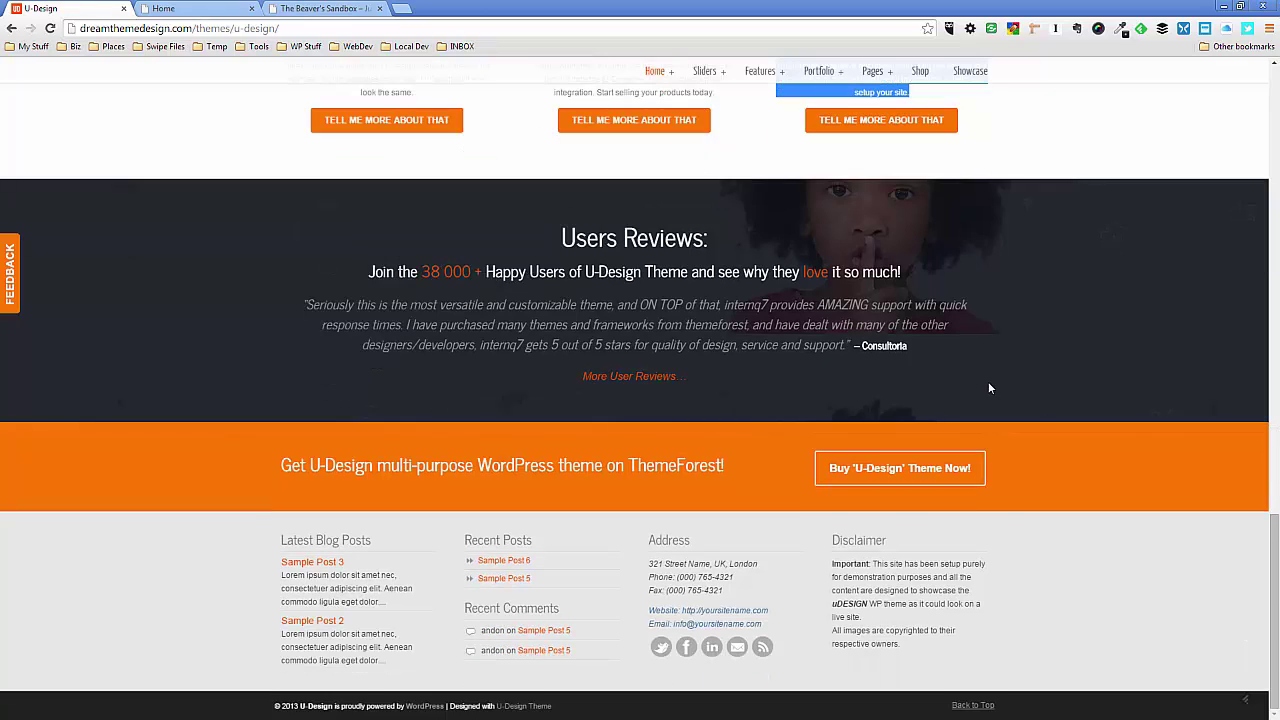
scroll(990, 388, "up", 2)
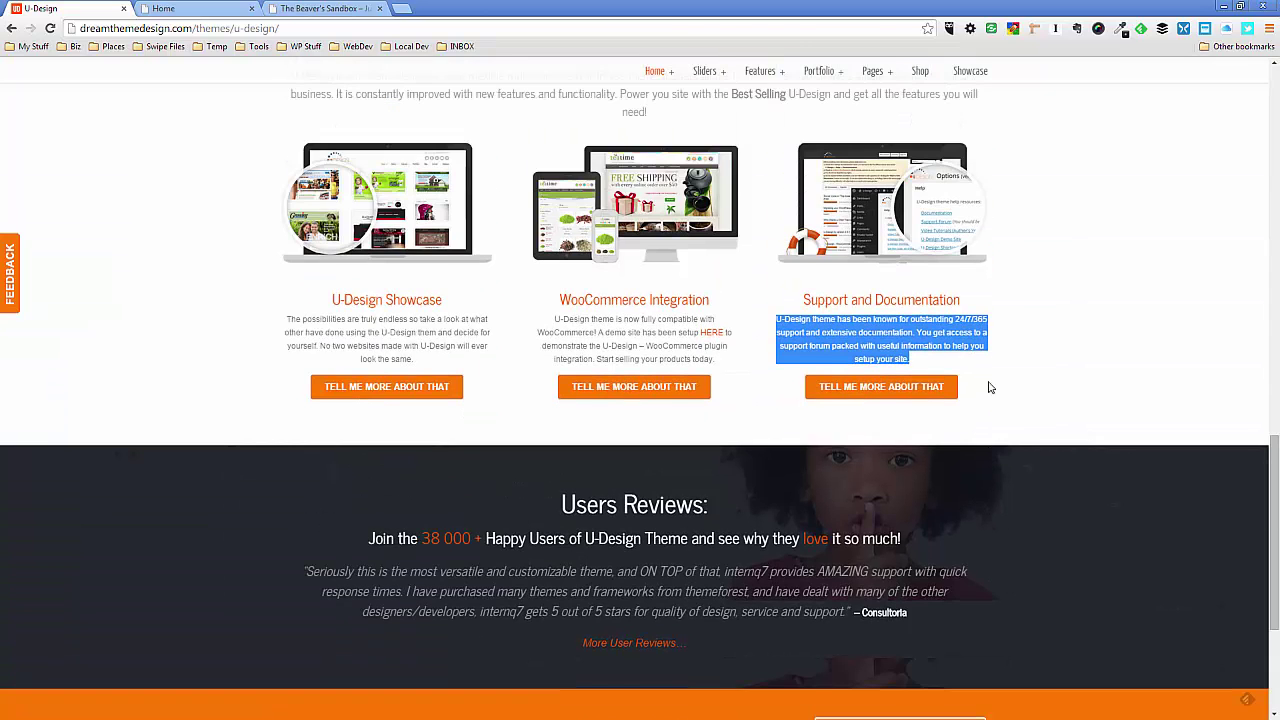
scroll(990, 388, "down", 1)
scroll(990, 388, "down", 1)
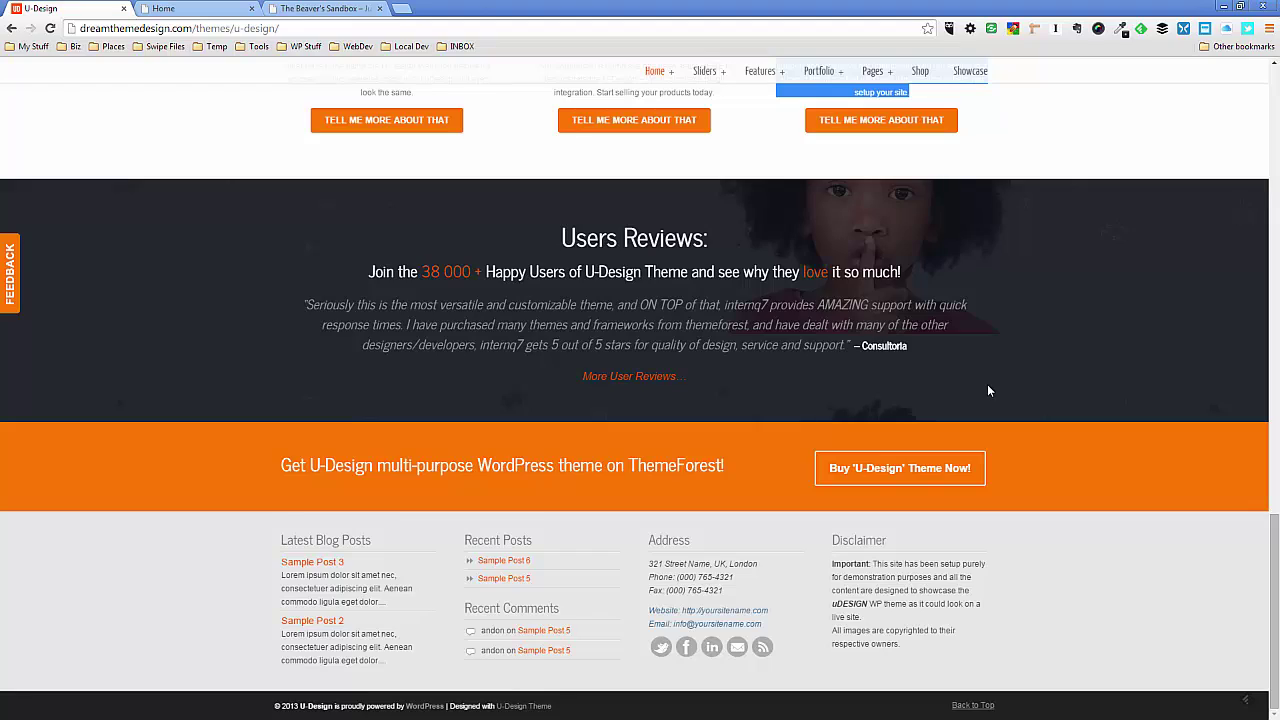
scroll(988, 390, "up", 4)
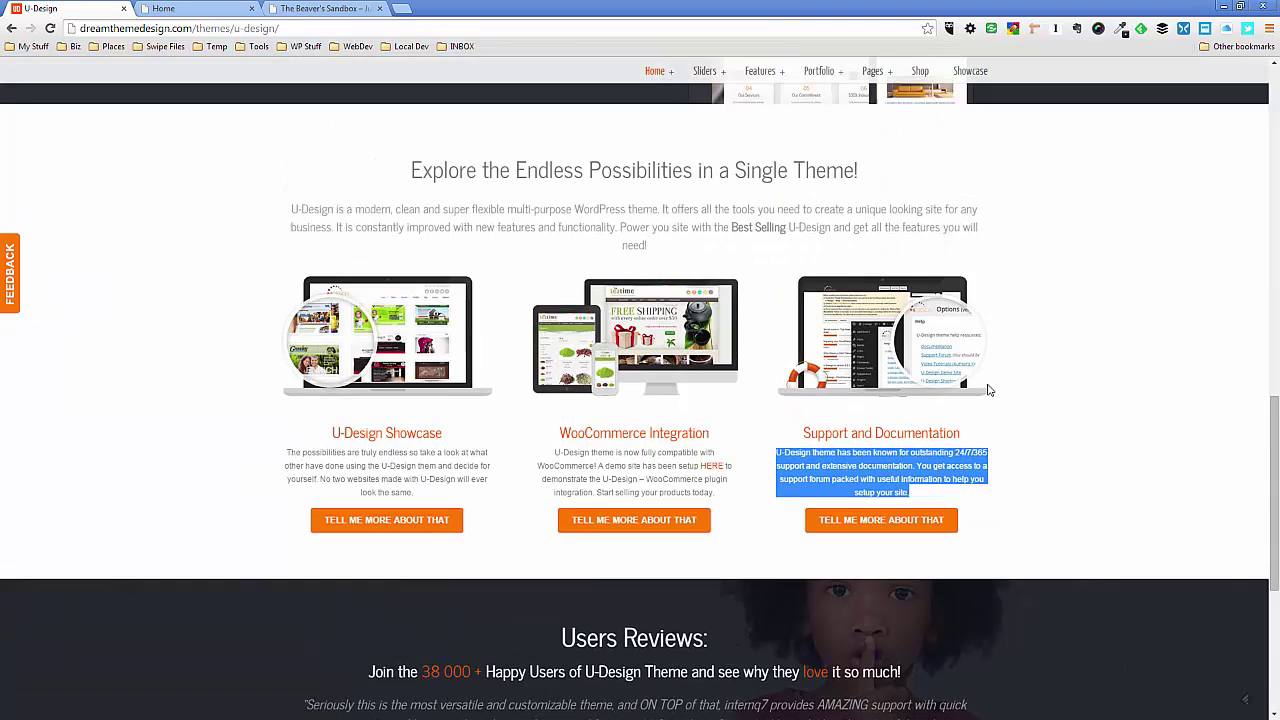
scroll(988, 390, "down", 4)
scroll(988, 392, "up", 1)
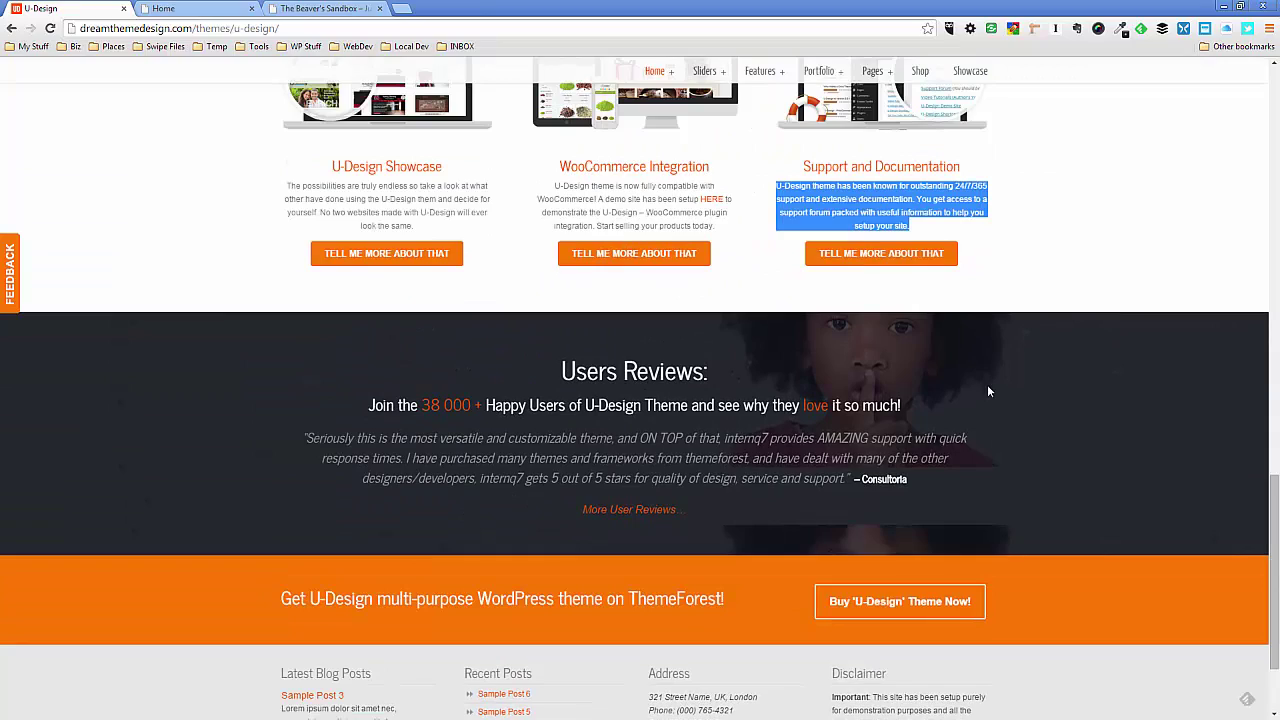
scroll(988, 391, "down", 1)
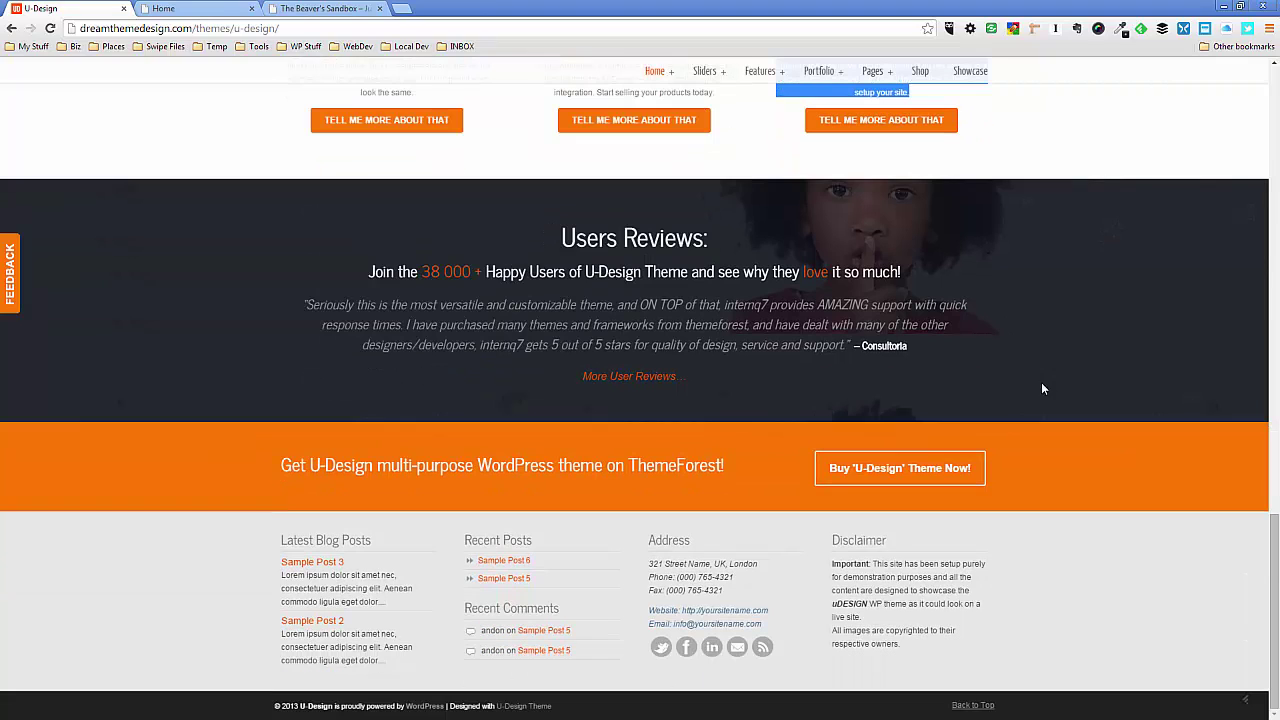
scroll(1011, 397, "up", 1)
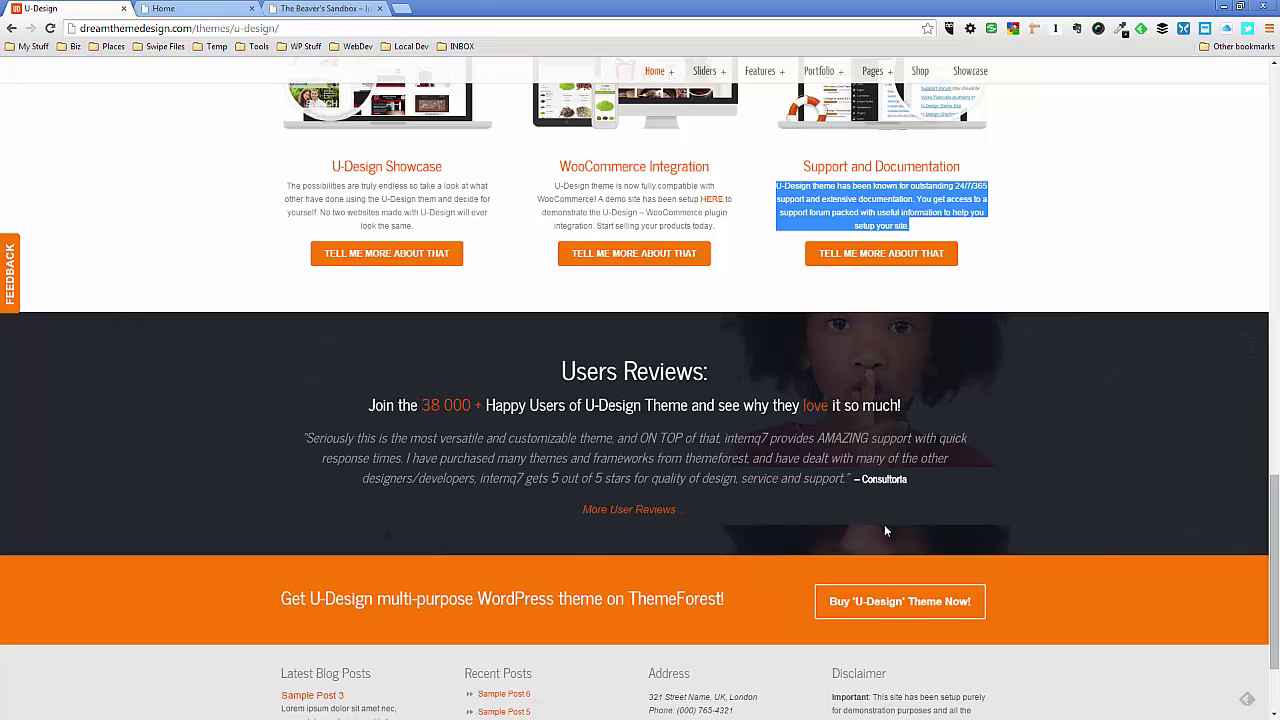
scroll(1070, 428, "up", 1)
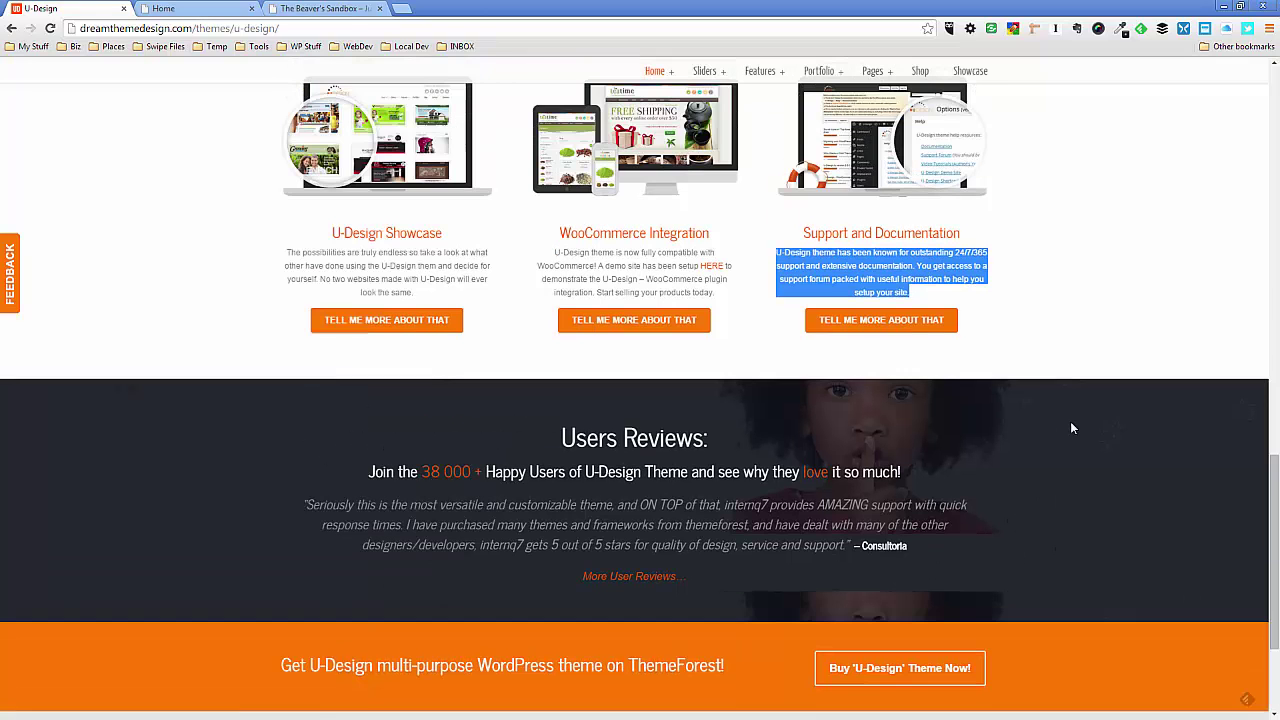
scroll(1073, 430, "down", 1)
scroll(1074, 431, "up", 1)
scroll(1076, 431, "up", 1)
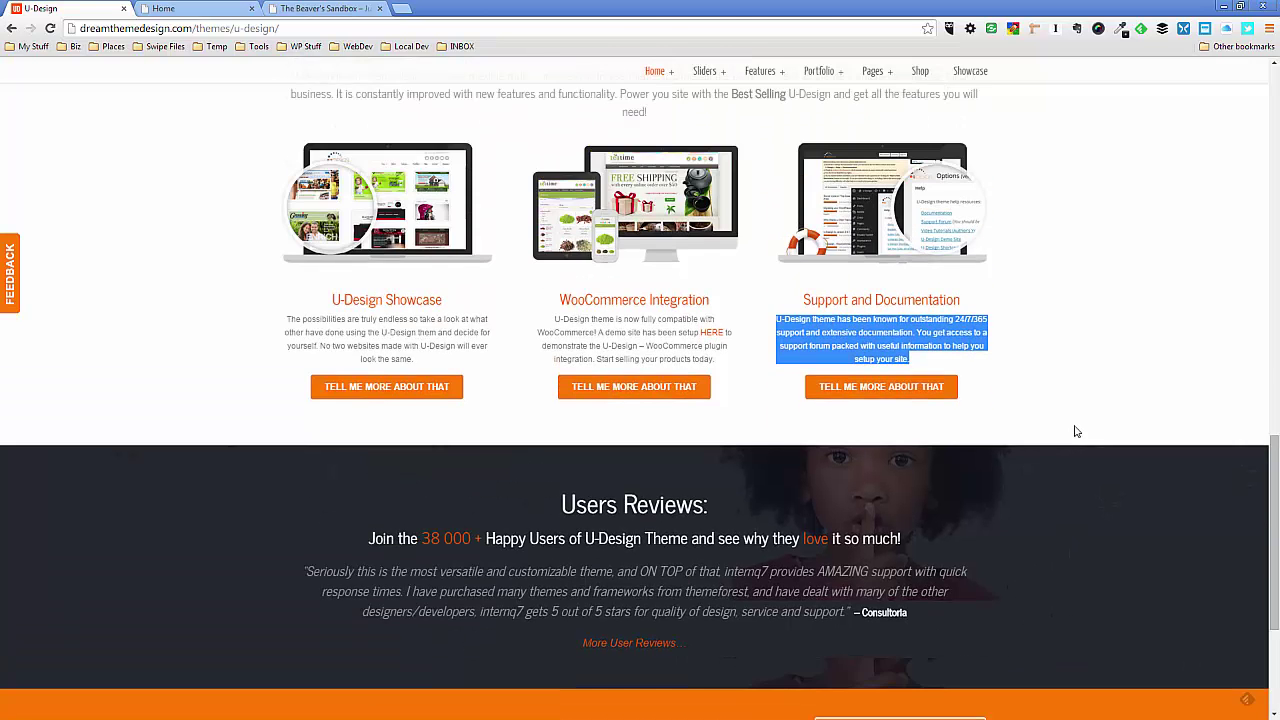
scroll(1077, 433, "down", 3)
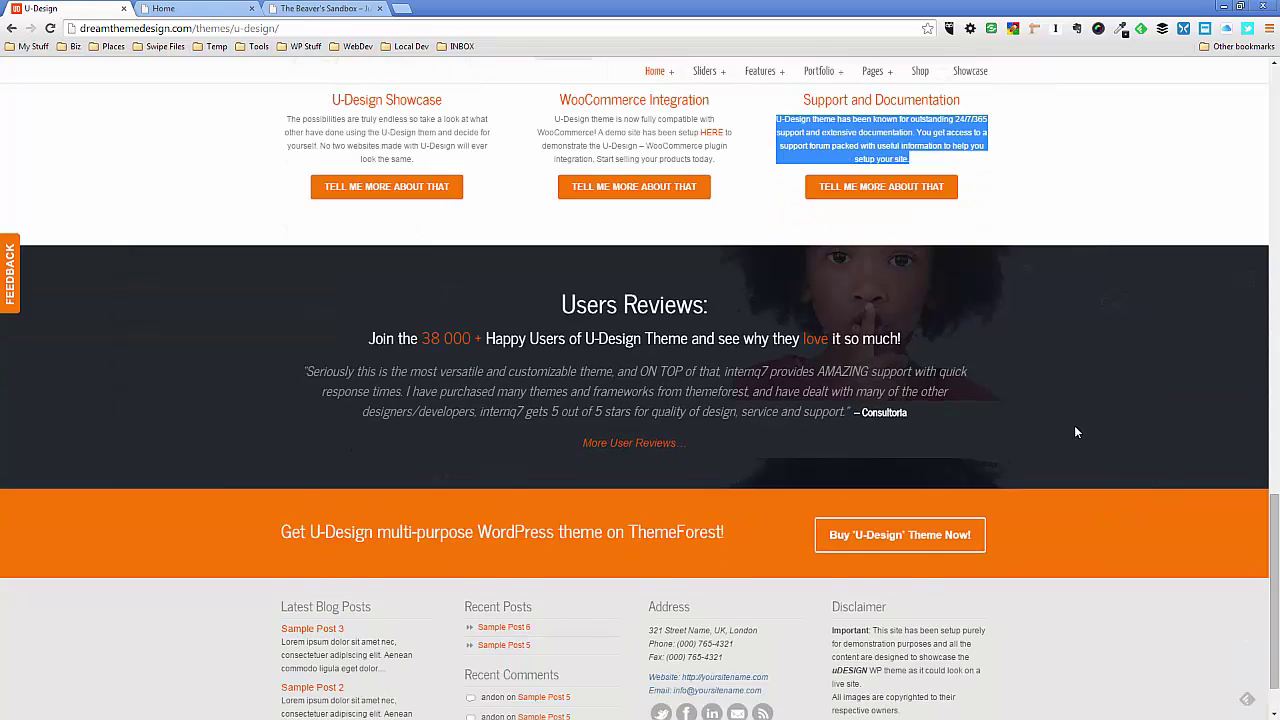
scroll(1074, 425, "down", 1)
scroll(1075, 429, "up", 1)
scroll(260, 368, "up", 10)
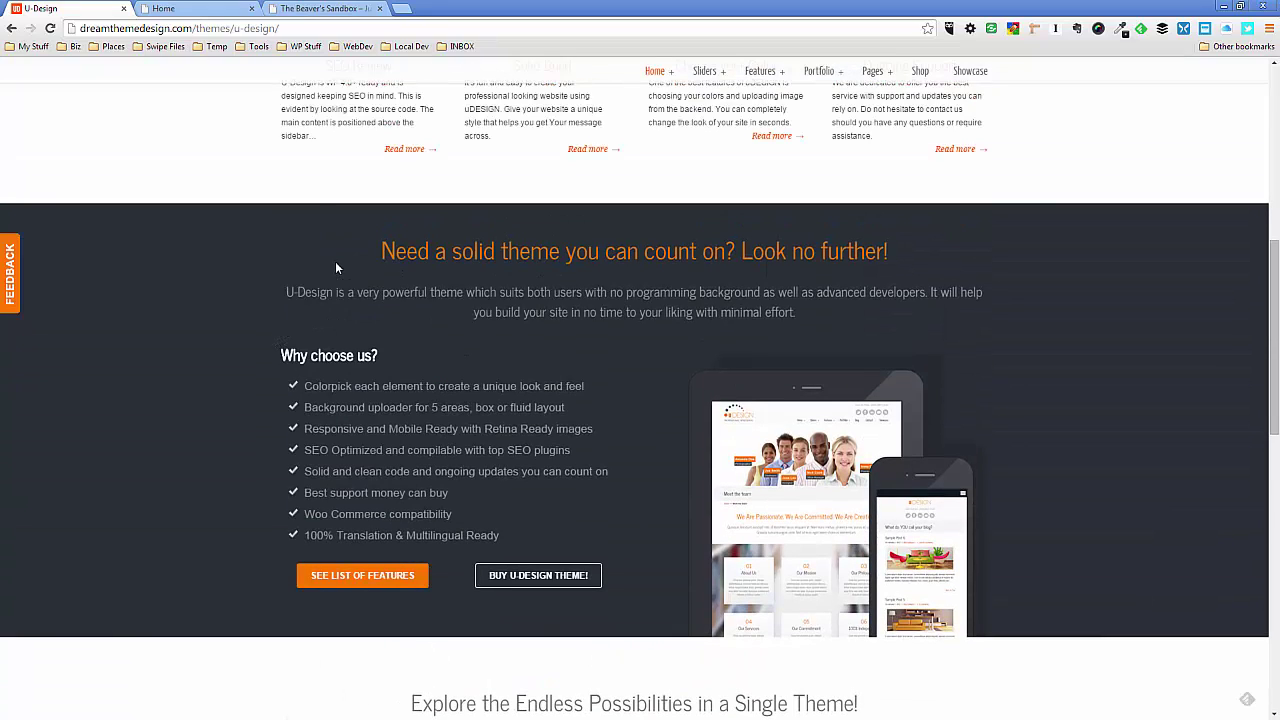
- Open the B-Design Home page in the Page Builder and add a one-column row below the three callouts
left_click(198, 10)
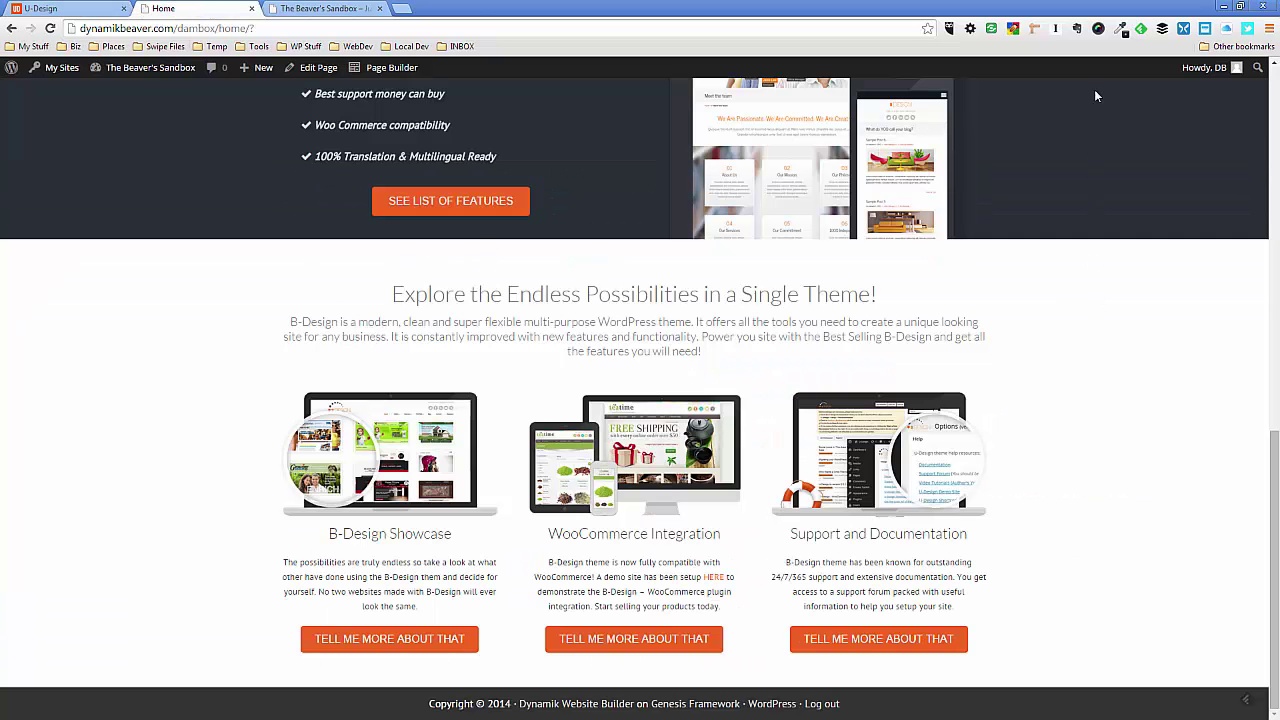
left_click(398, 68)
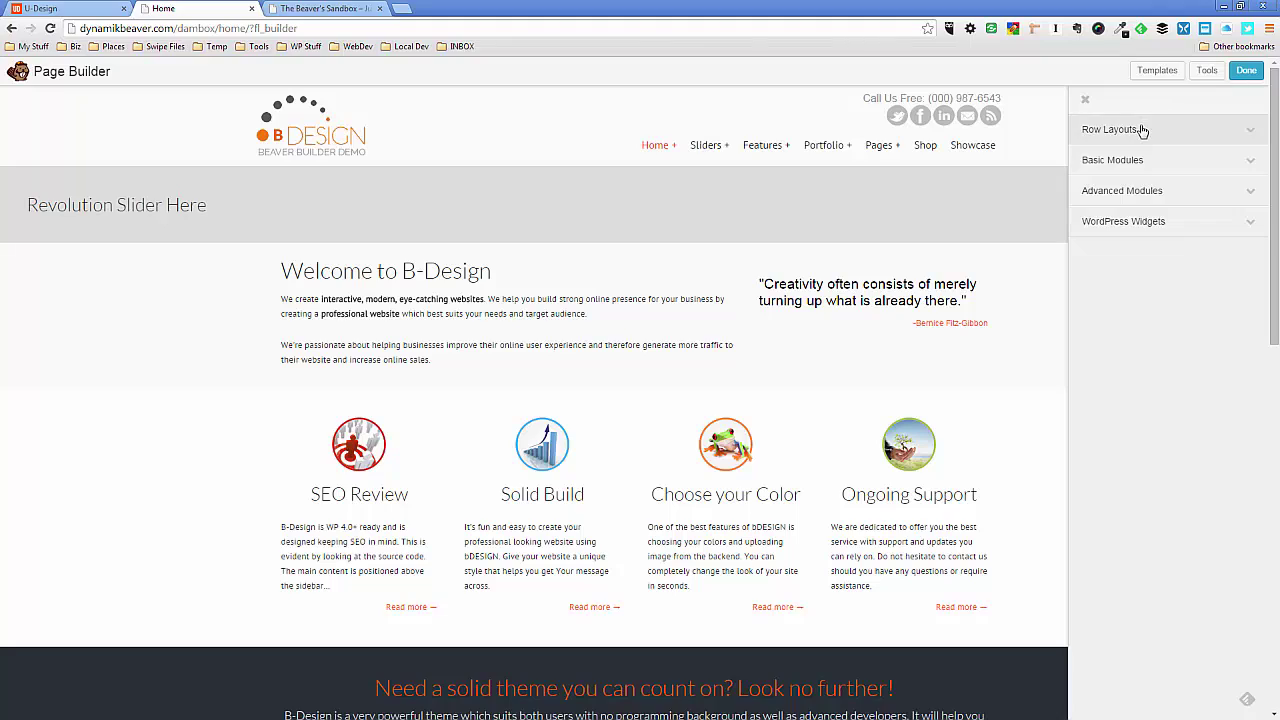
left_click(1143, 130)
left_click_drag(1114, 160, 521, 668)
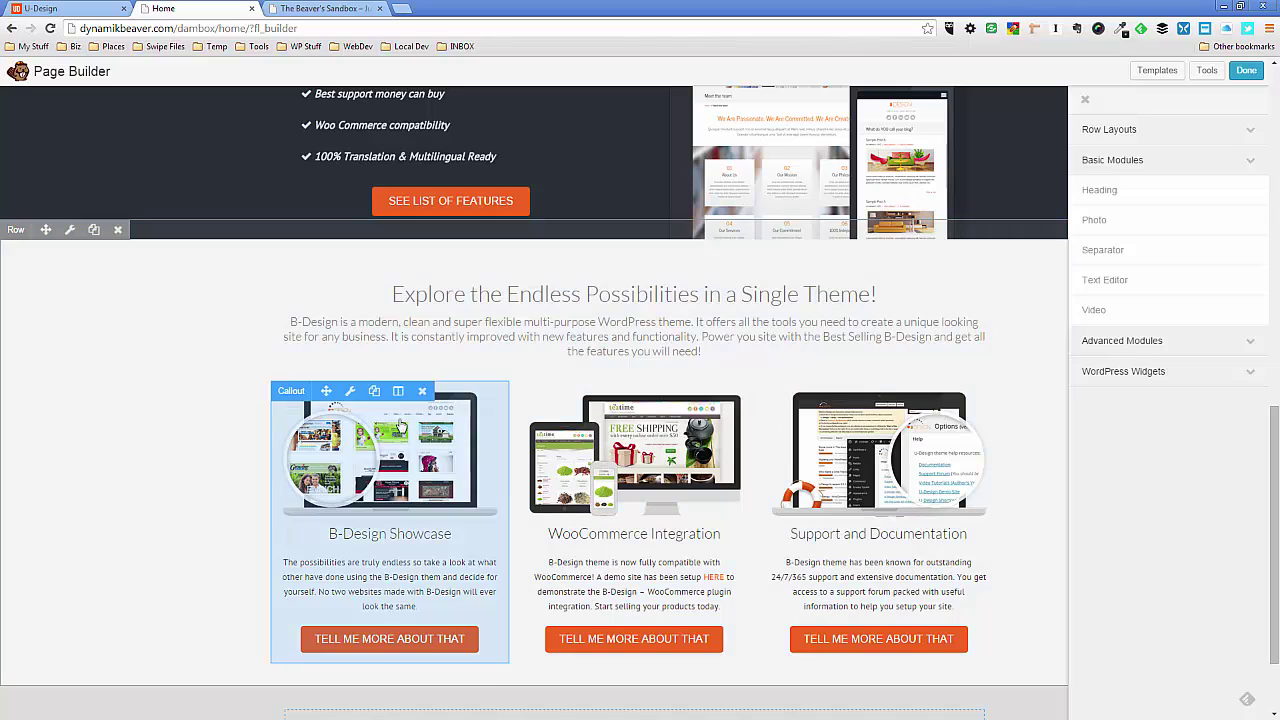
- Set both the width and the content width of the new empty row to Full Width
scroll(960, 403, "down", 2)
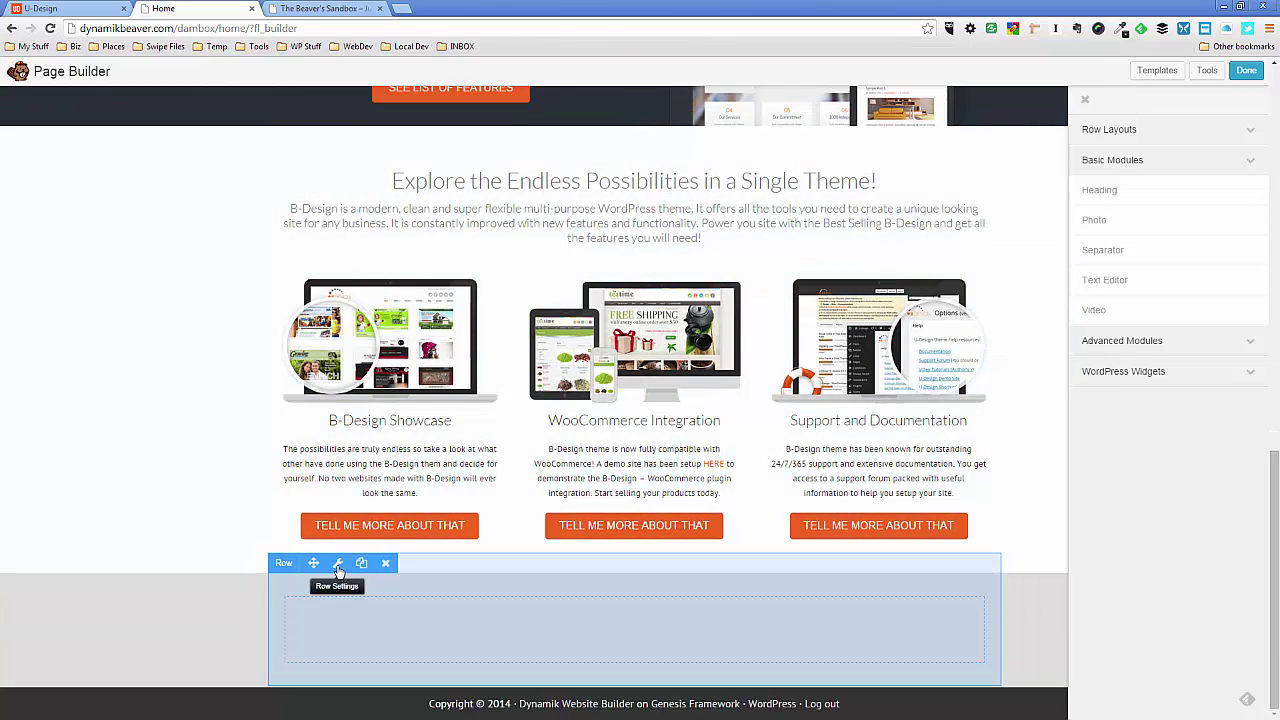
left_click(338, 565)
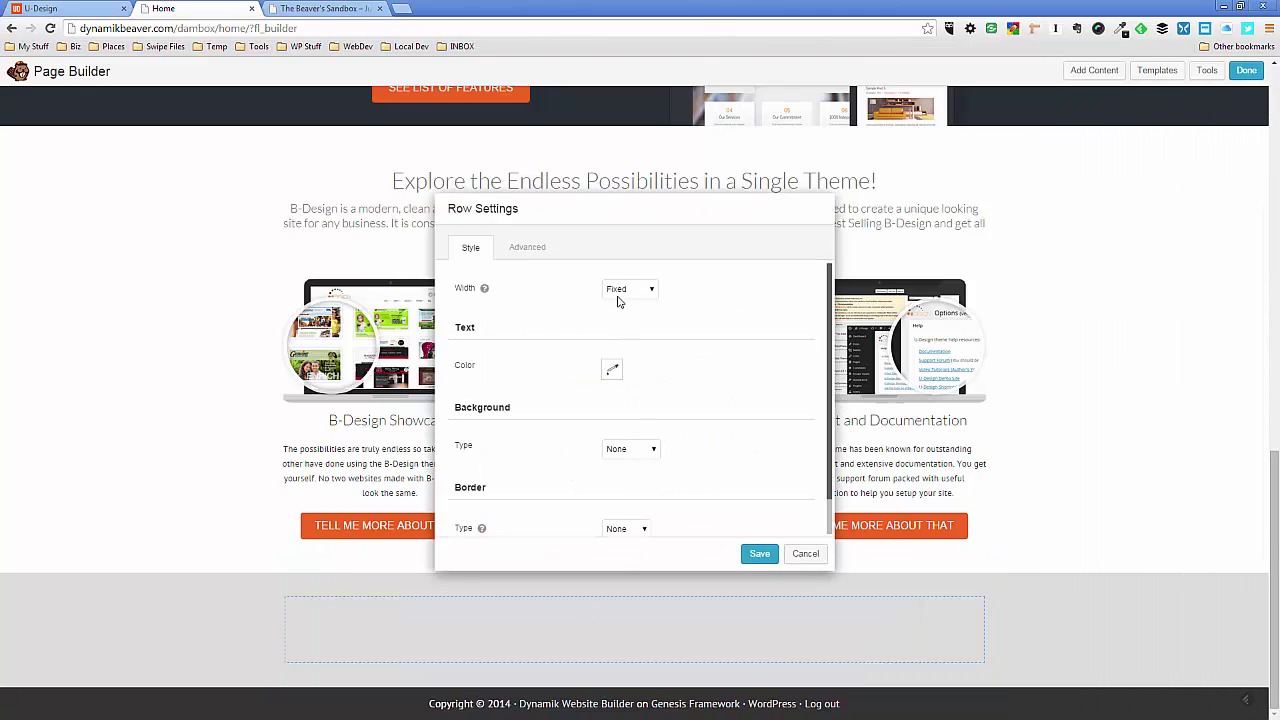
left_click(619, 293)
left_click(623, 313)
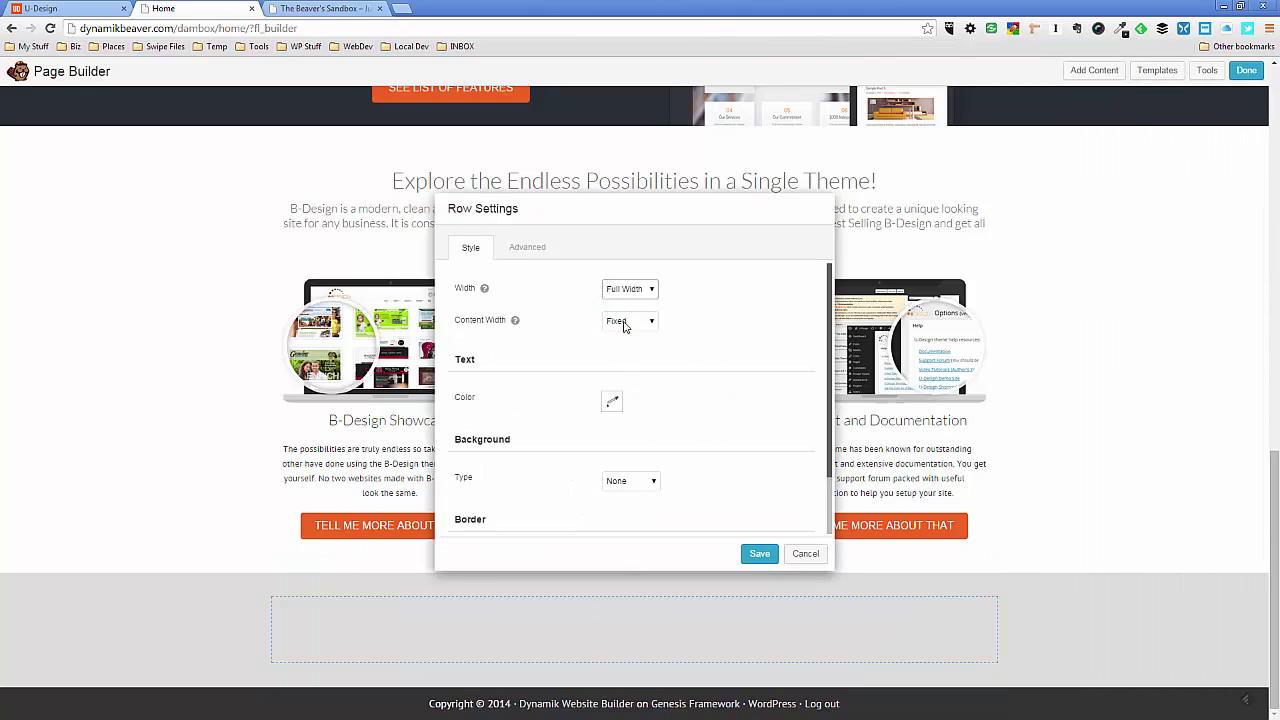
left_click(640, 325)
left_click(637, 346)
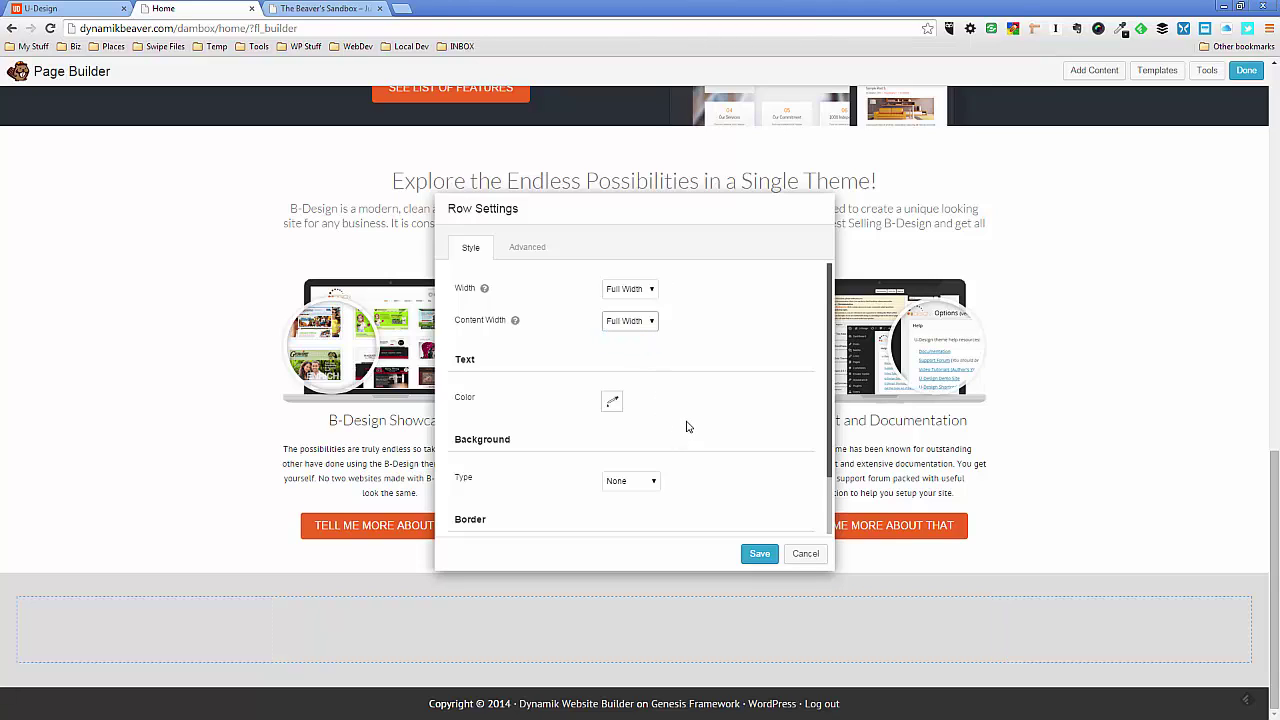
- Set the row's background type to Photo, using children-82272_1920.jpg from the media library
scroll(687, 427, "down", 1)
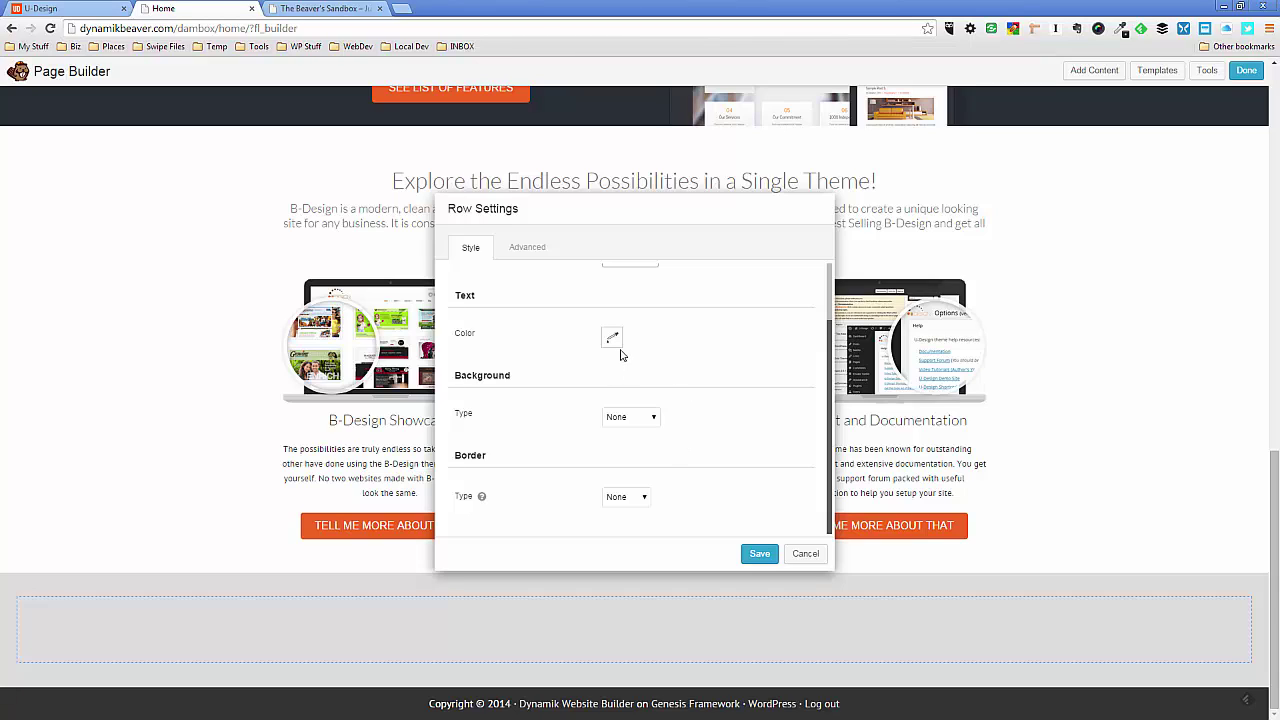
scroll(680, 390, "up", 1)
scroll(695, 355, "down", 1)
left_click(650, 420)
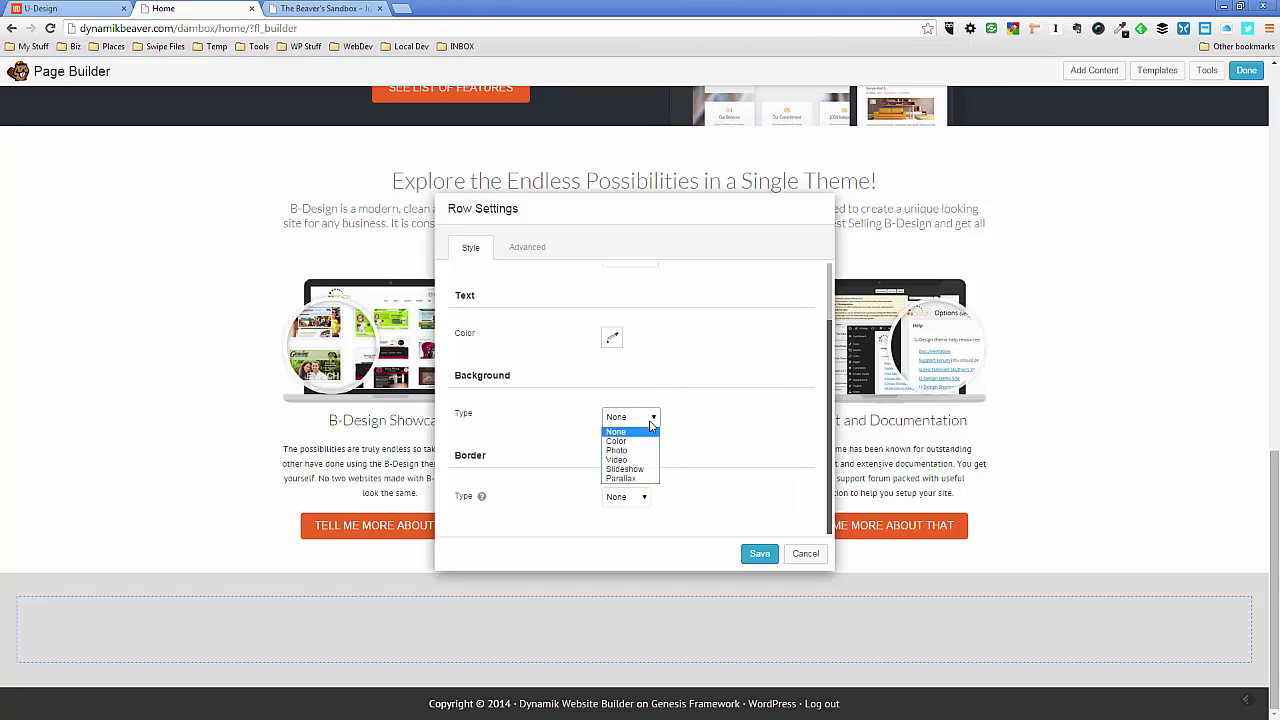
left_click(647, 451)
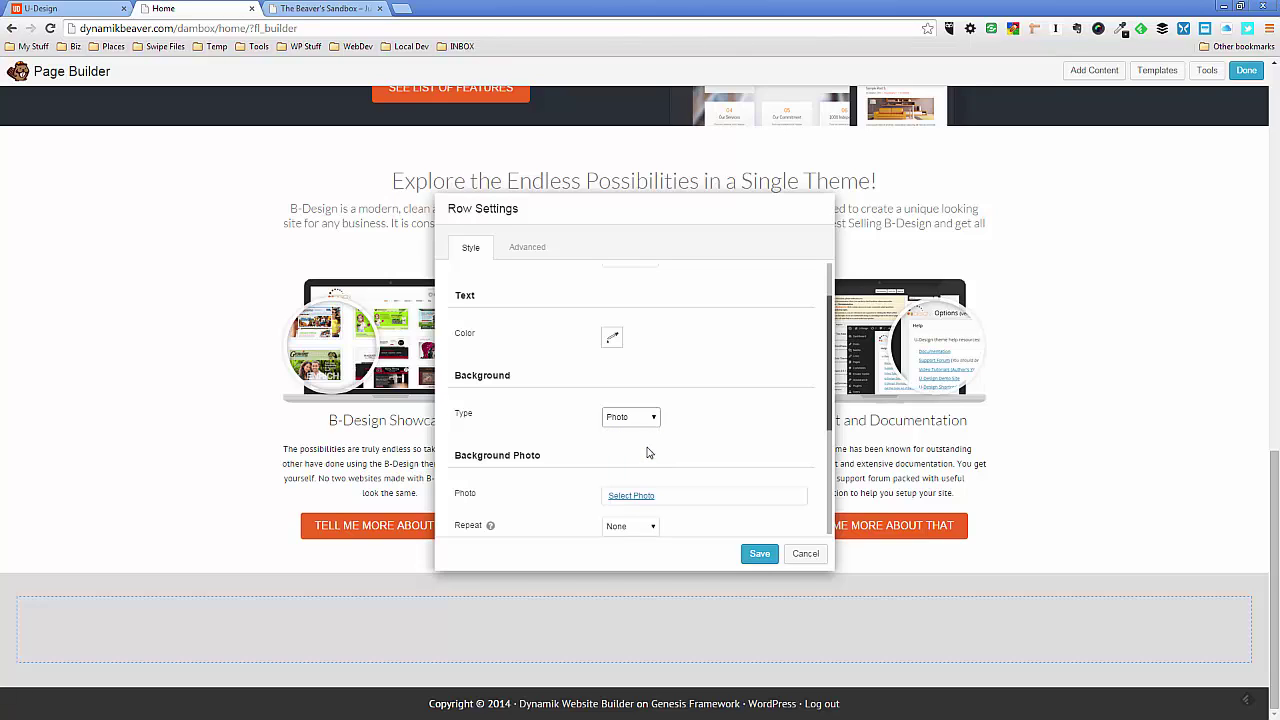
left_click(631, 495)
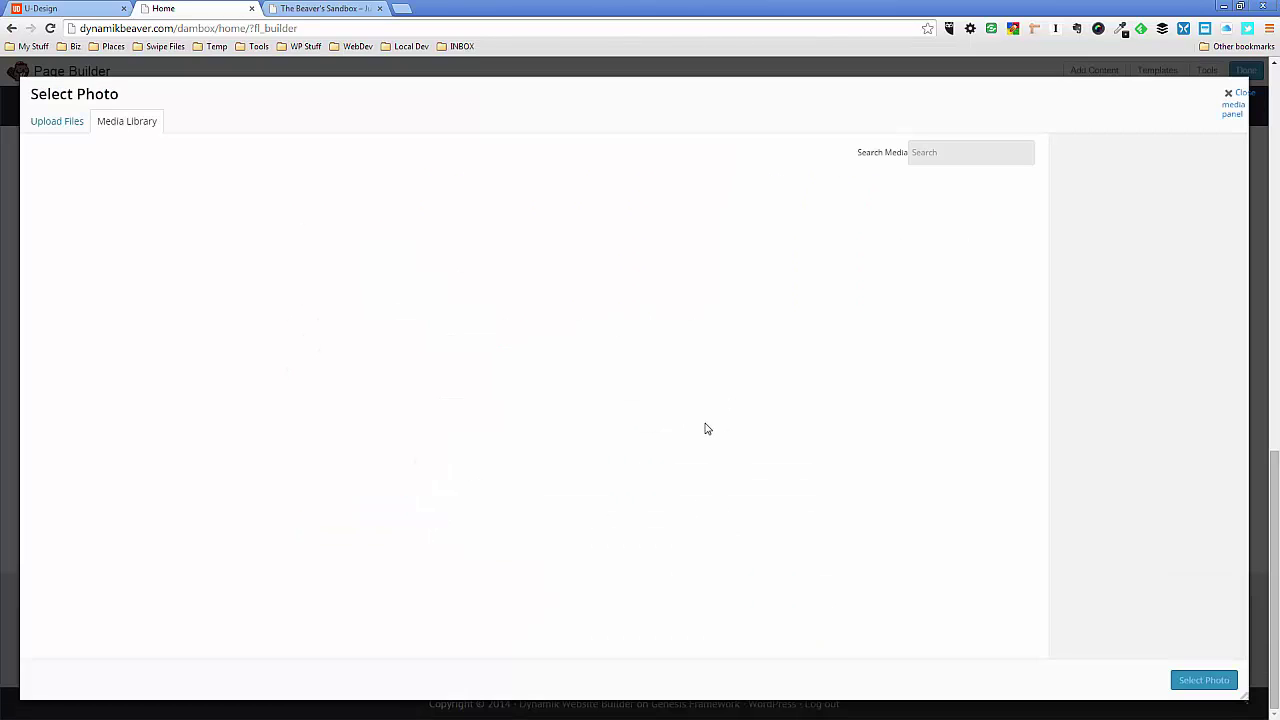
left_click(891, 255)
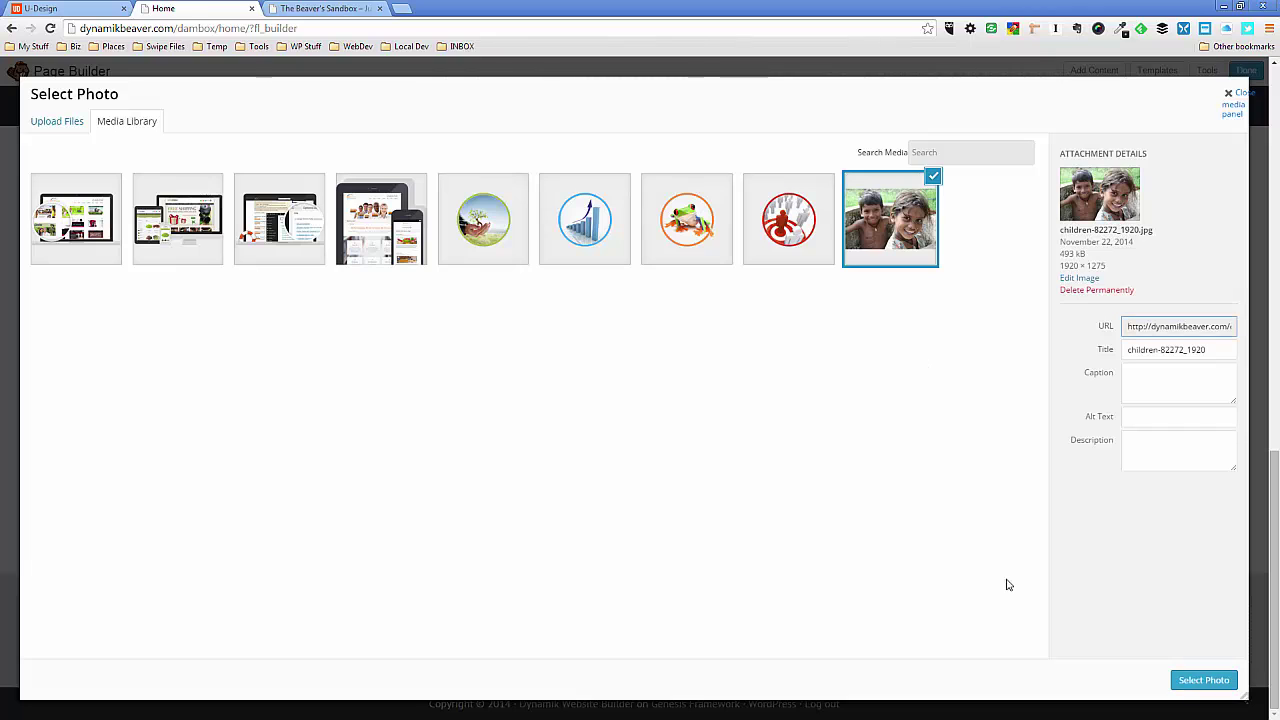
left_click(1215, 683)
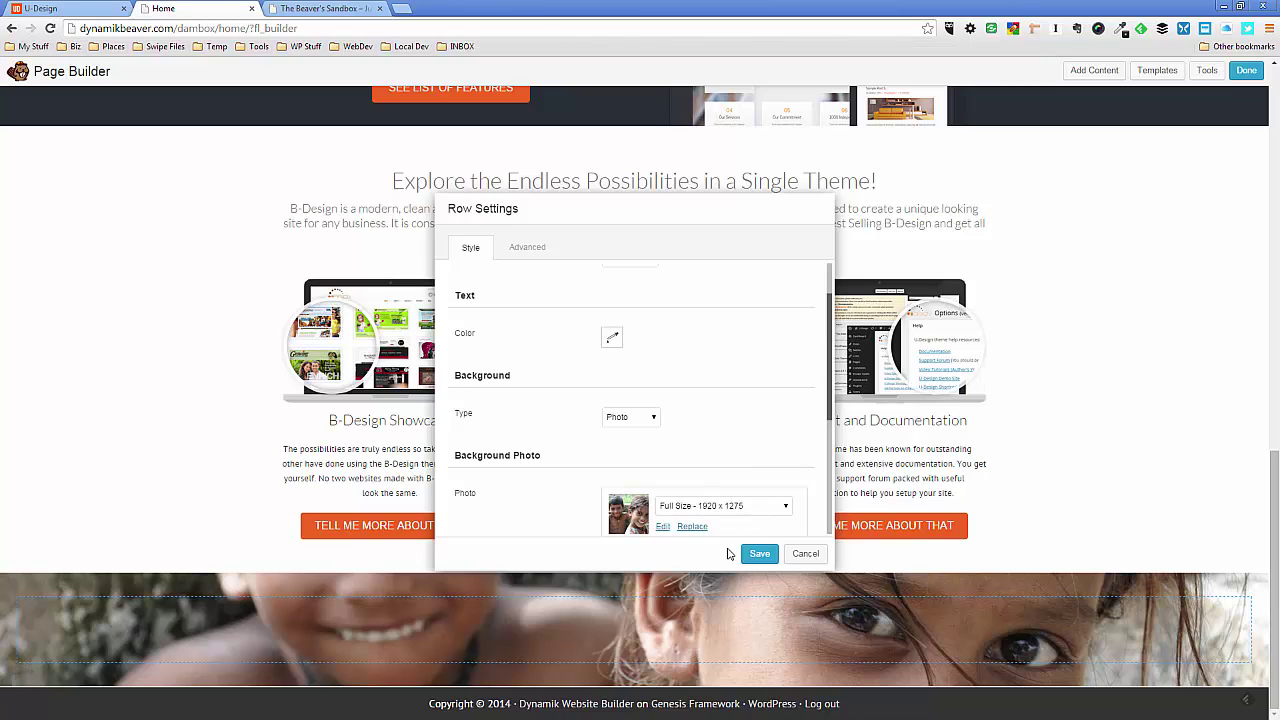
- Set the row's background type to Parallax with Medium speed and save the row settings
scroll(757, 445, "down", 2)
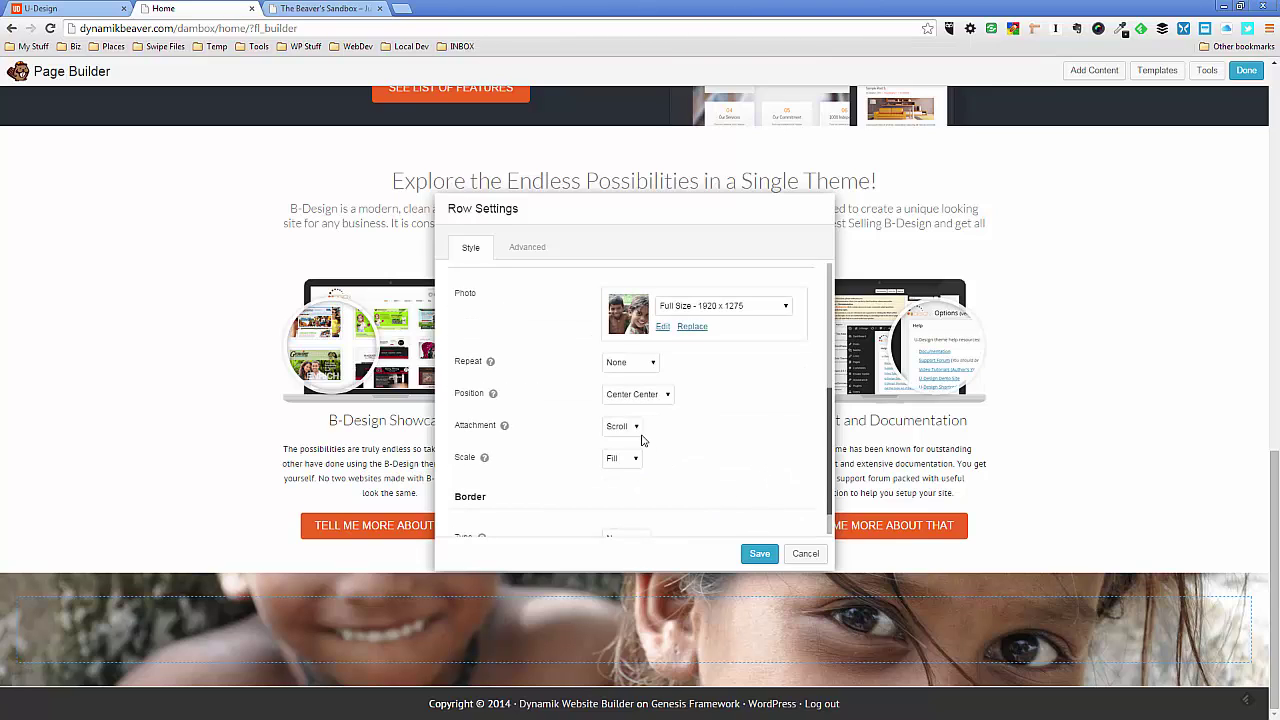
scroll(640, 435, "up", 1)
left_click(652, 288)
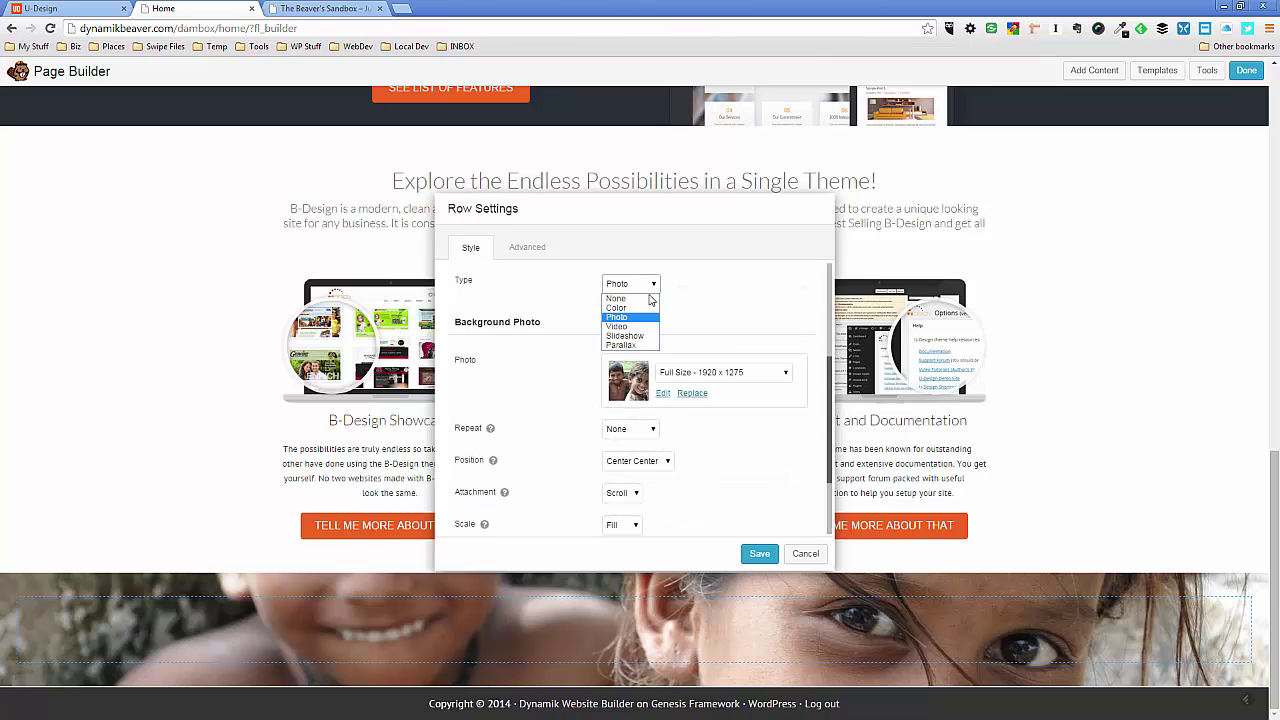
left_click(630, 345)
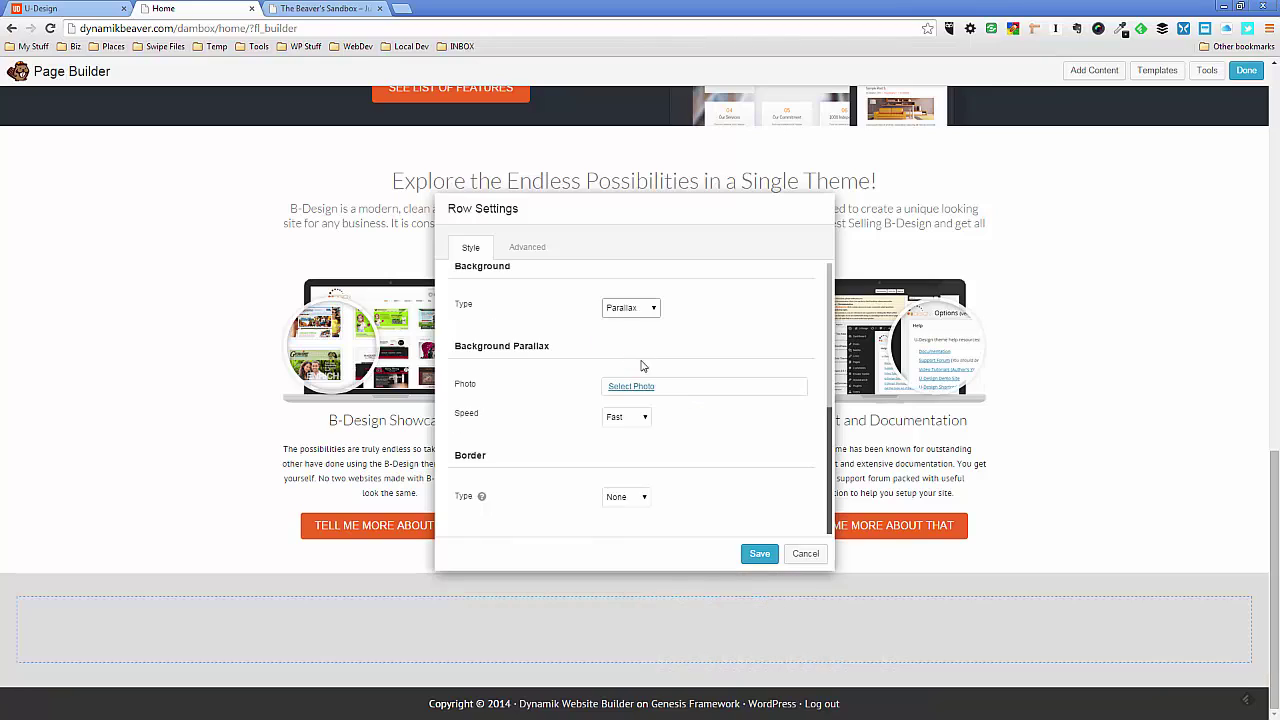
left_click(640, 420)
left_click(632, 440)
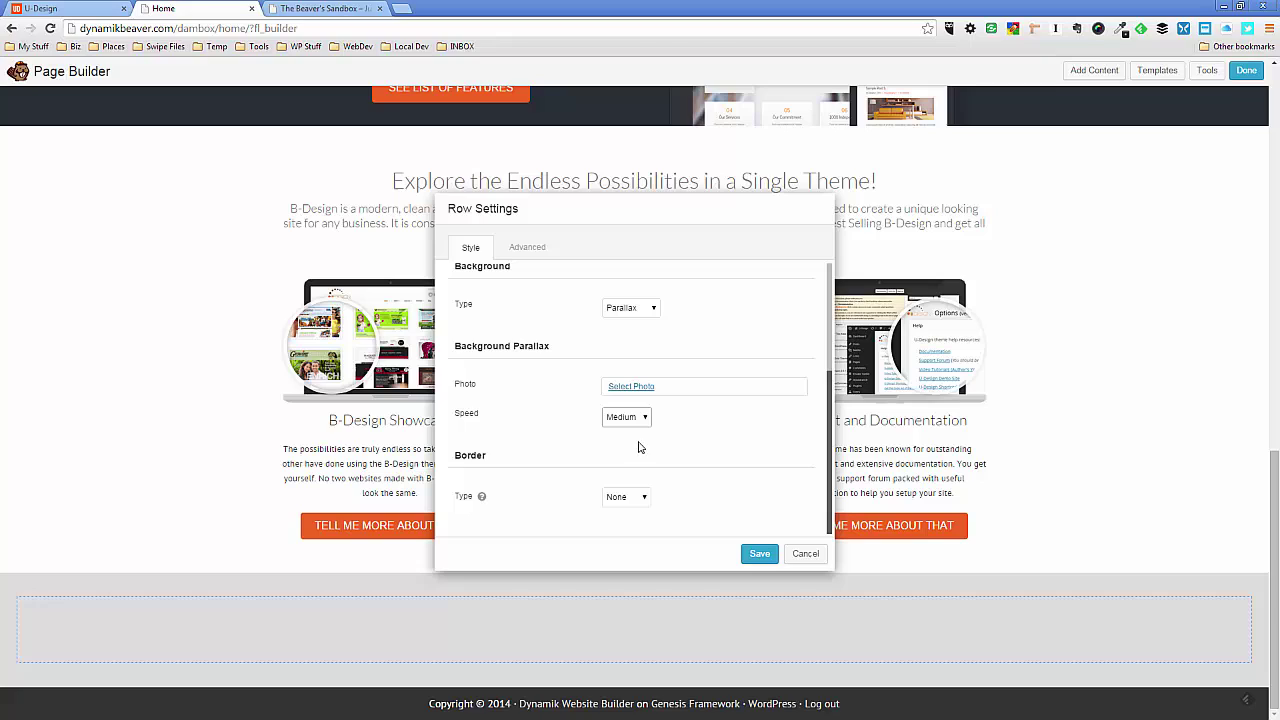
left_click(715, 447)
left_click(760, 556)
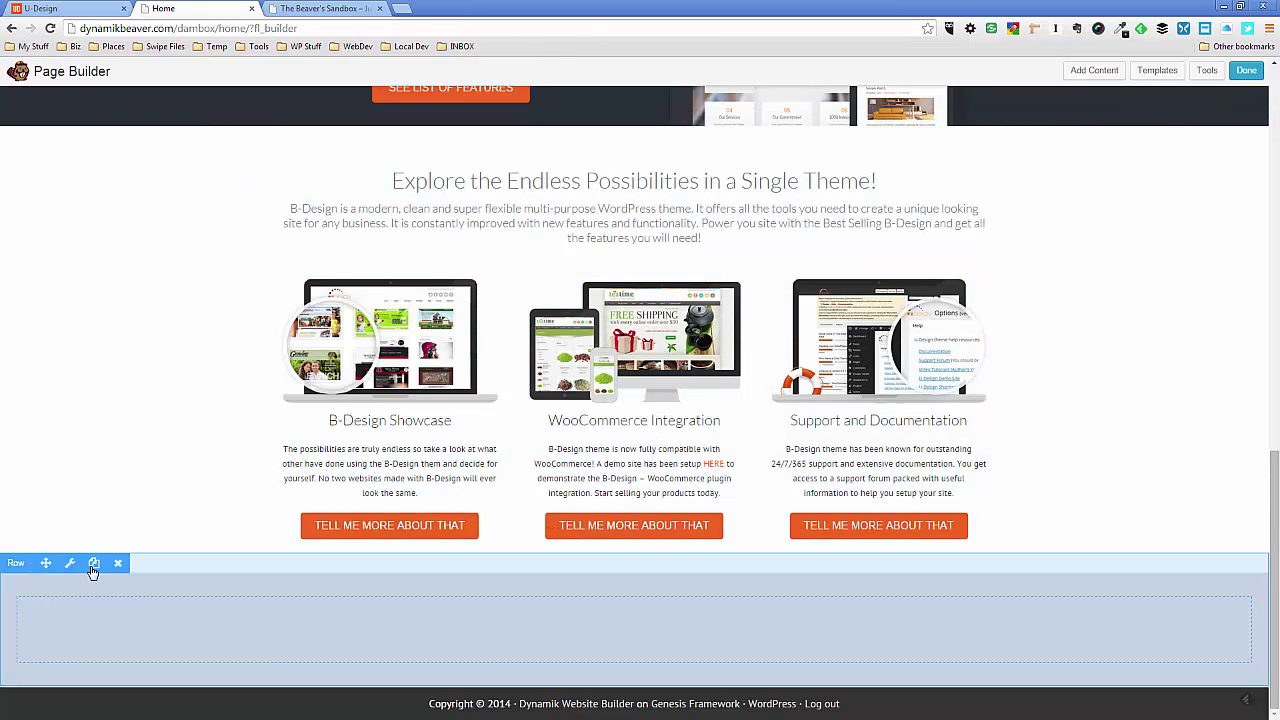
- Reopen the new row's settings and choose children-82272_1920.jpg from the media library as its parallax background photo
left_click(70, 564)
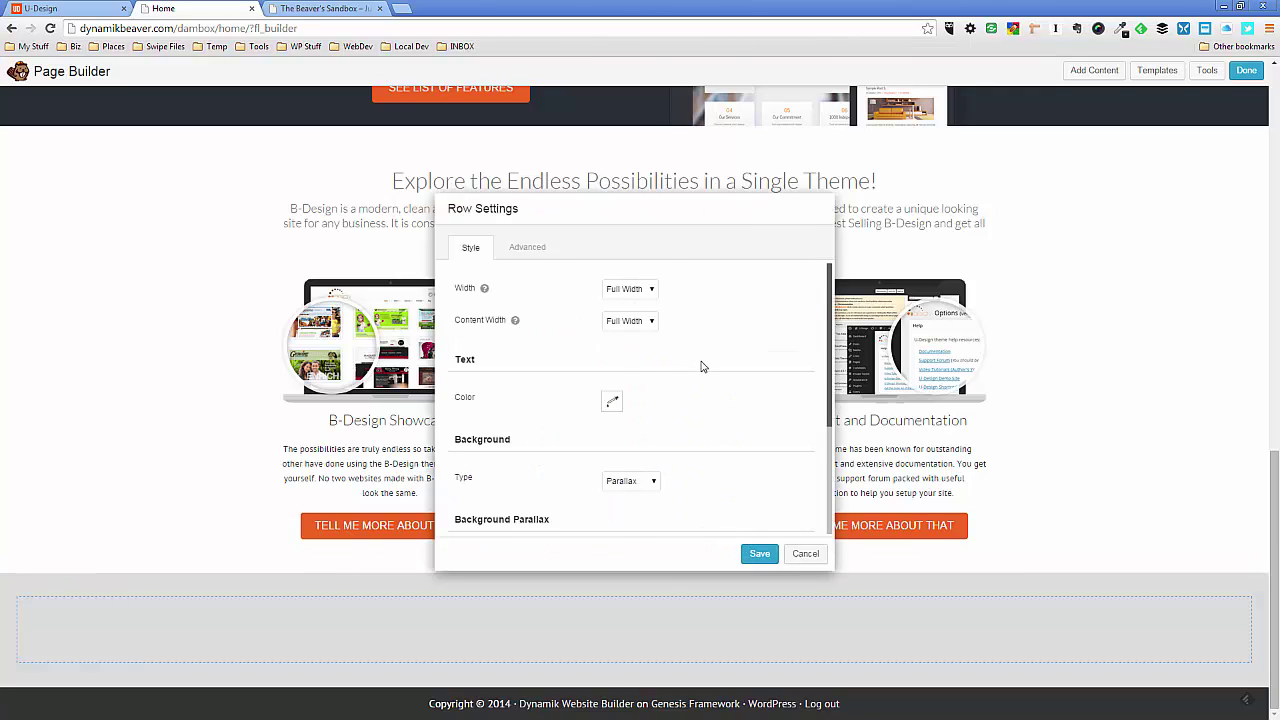
scroll(701, 367, "down", 1)
left_click(636, 427)
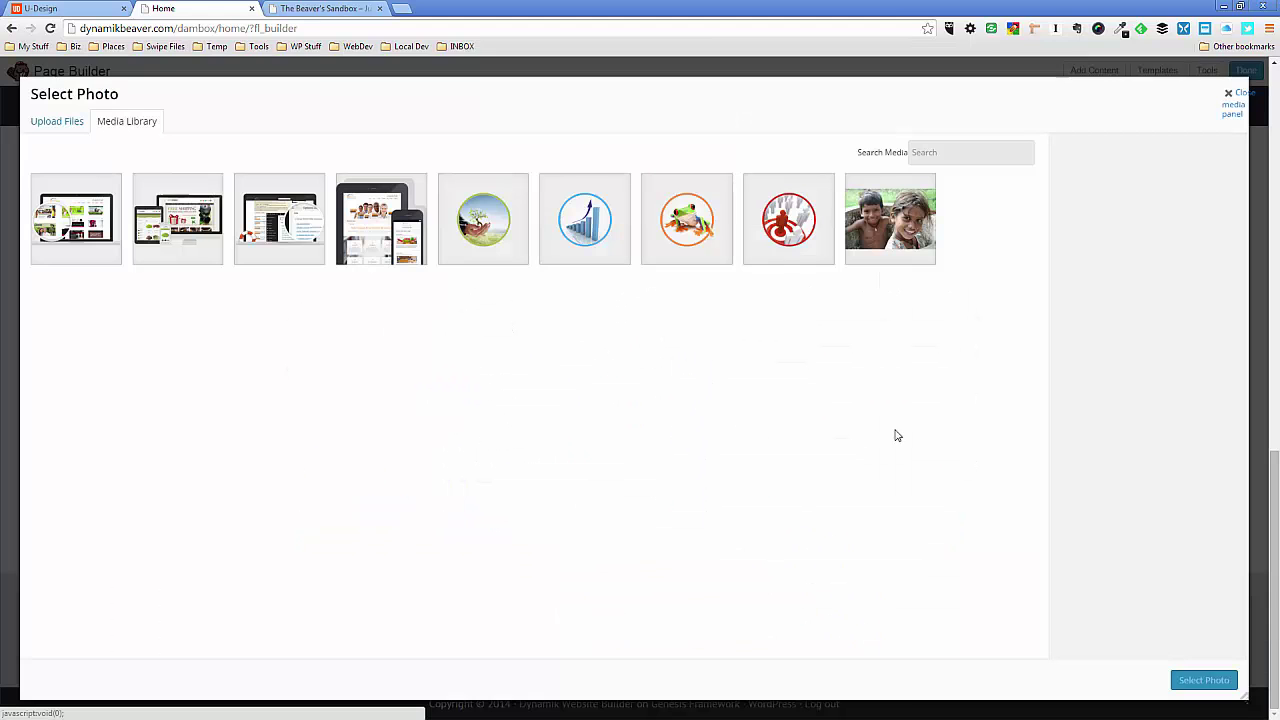
left_click(912, 235)
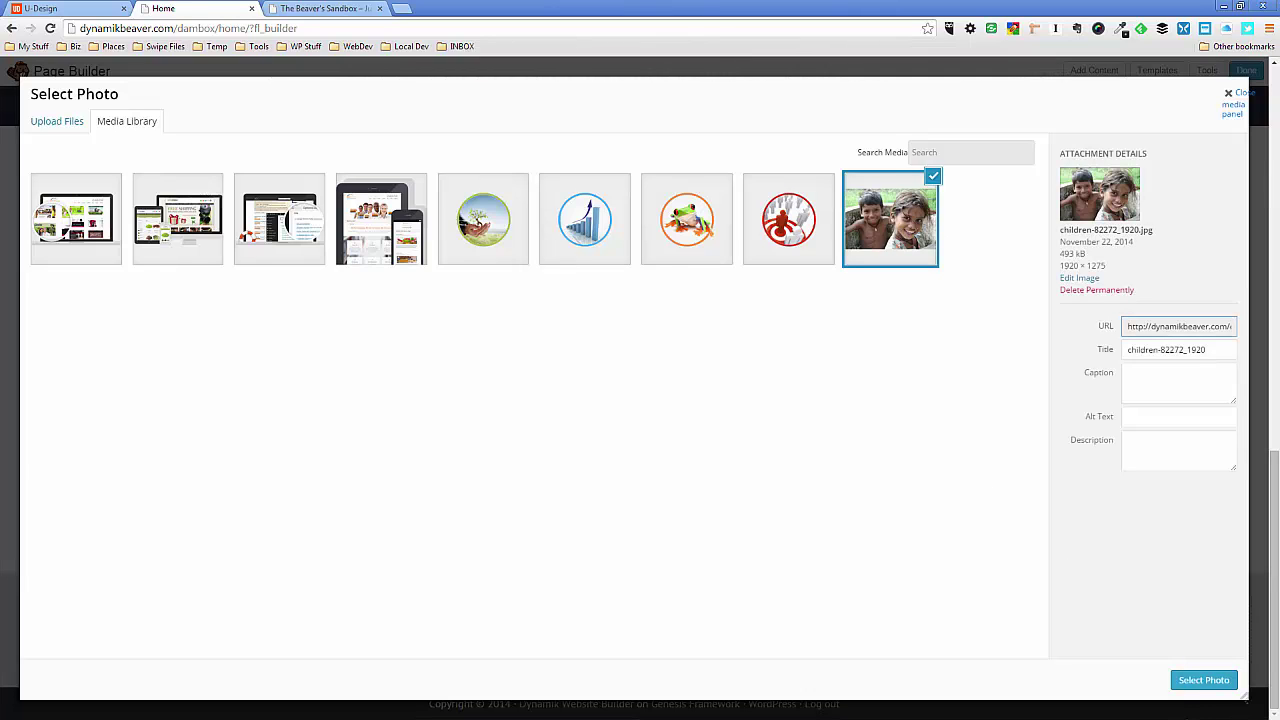
left_click(1204, 680)
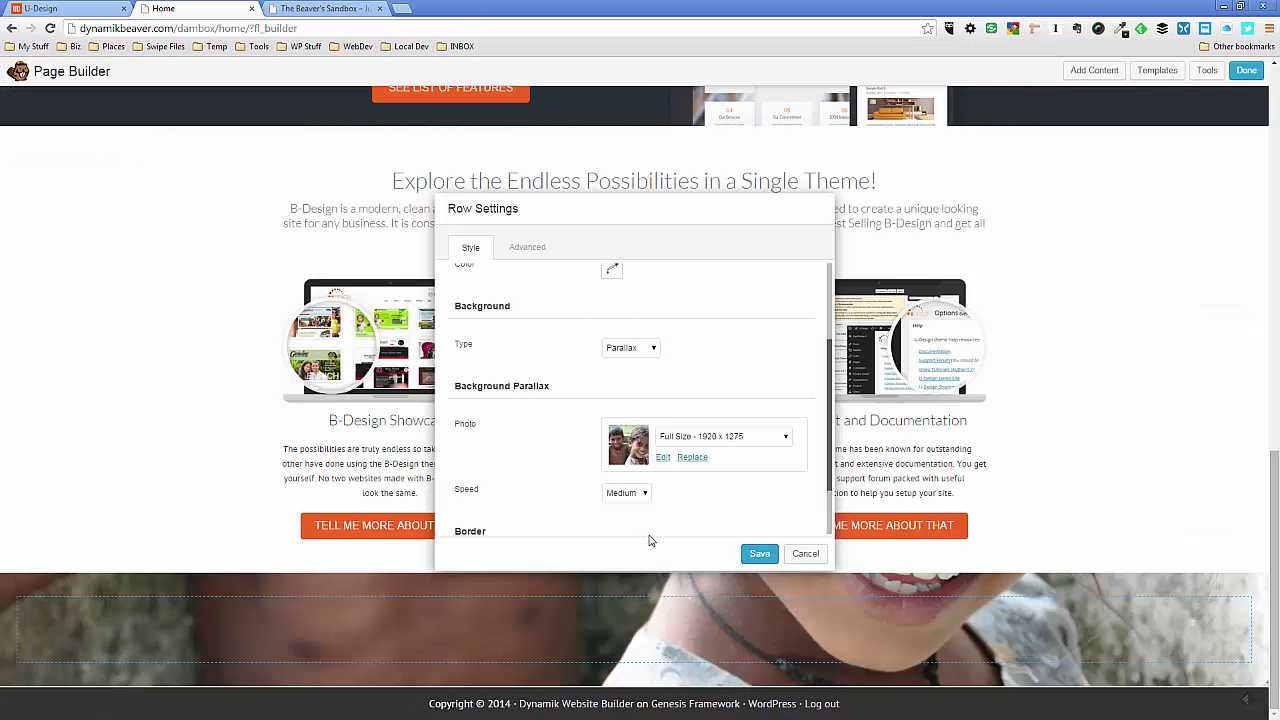
- Set the row's top padding to 20 px and save the row settings
scroll(649, 540, "down", 1)
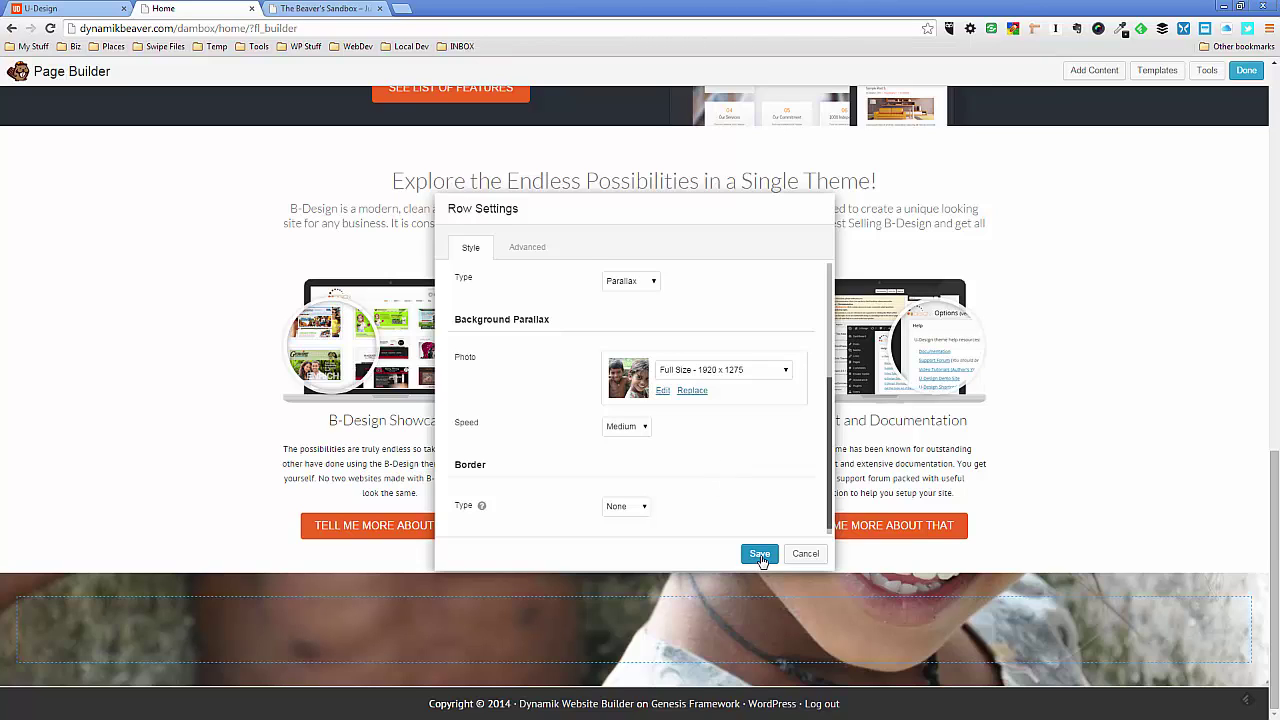
left_click(527, 247)
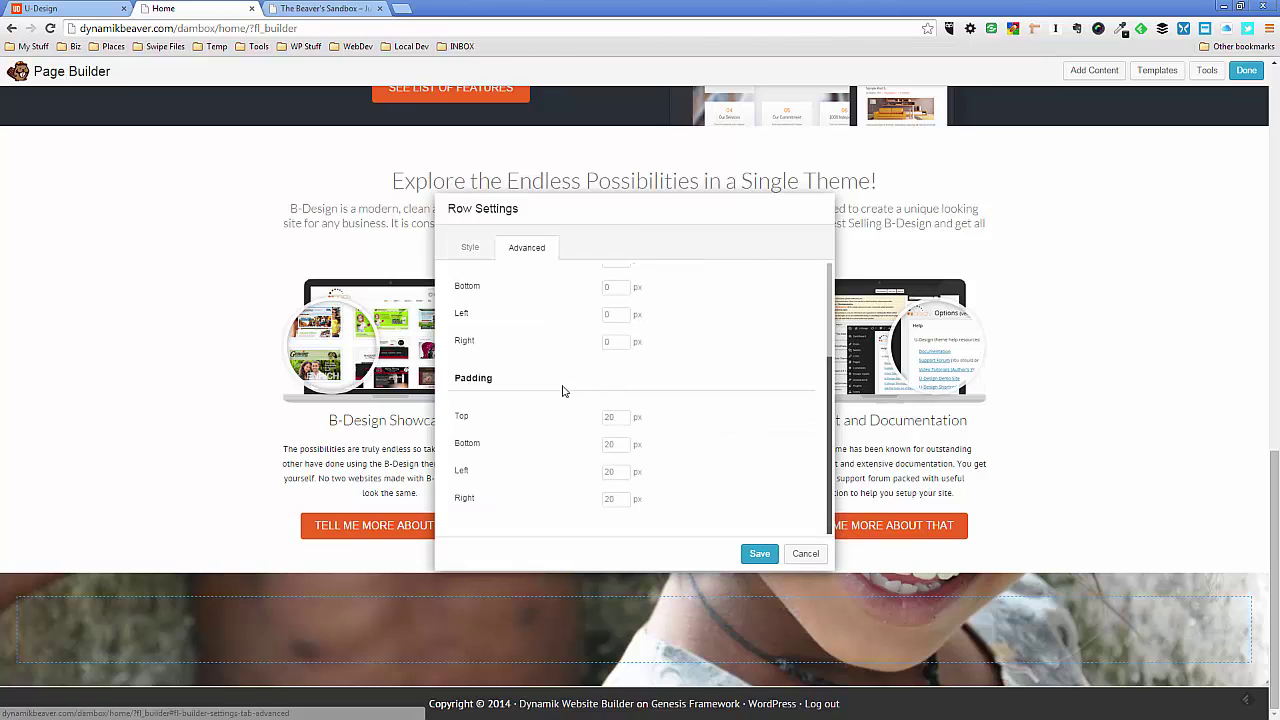
left_click(614, 418)
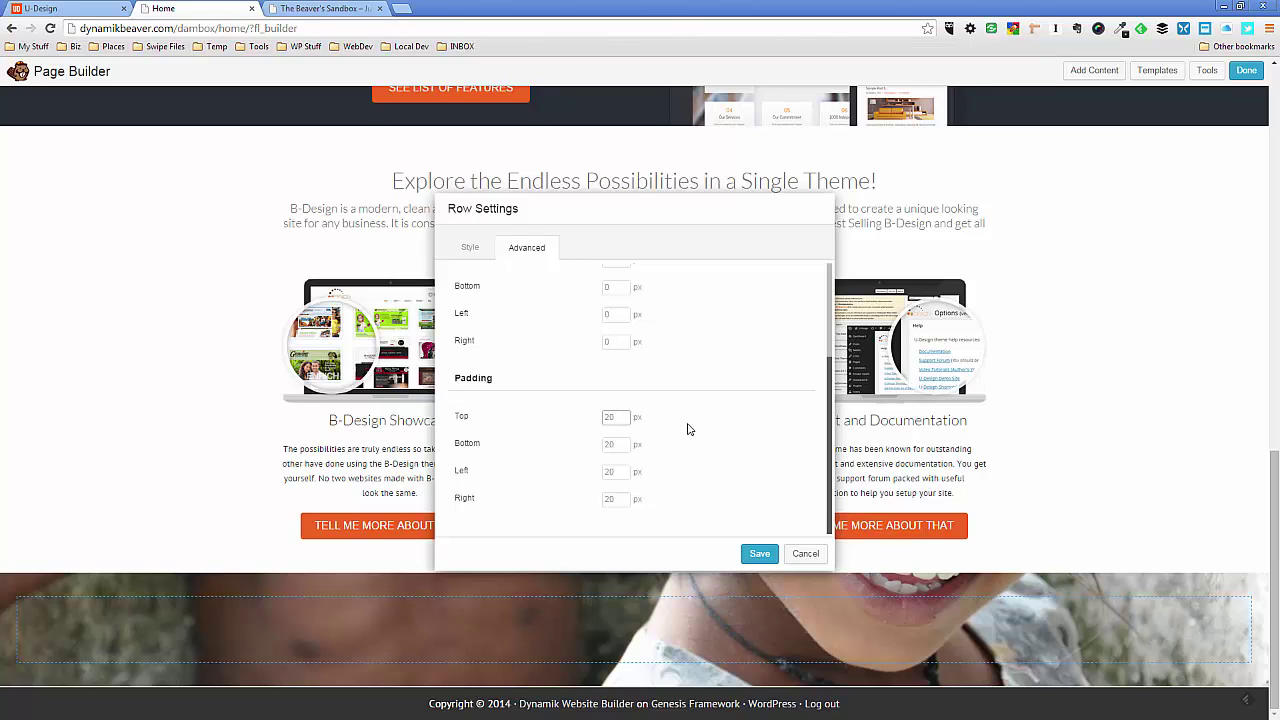
type("0")
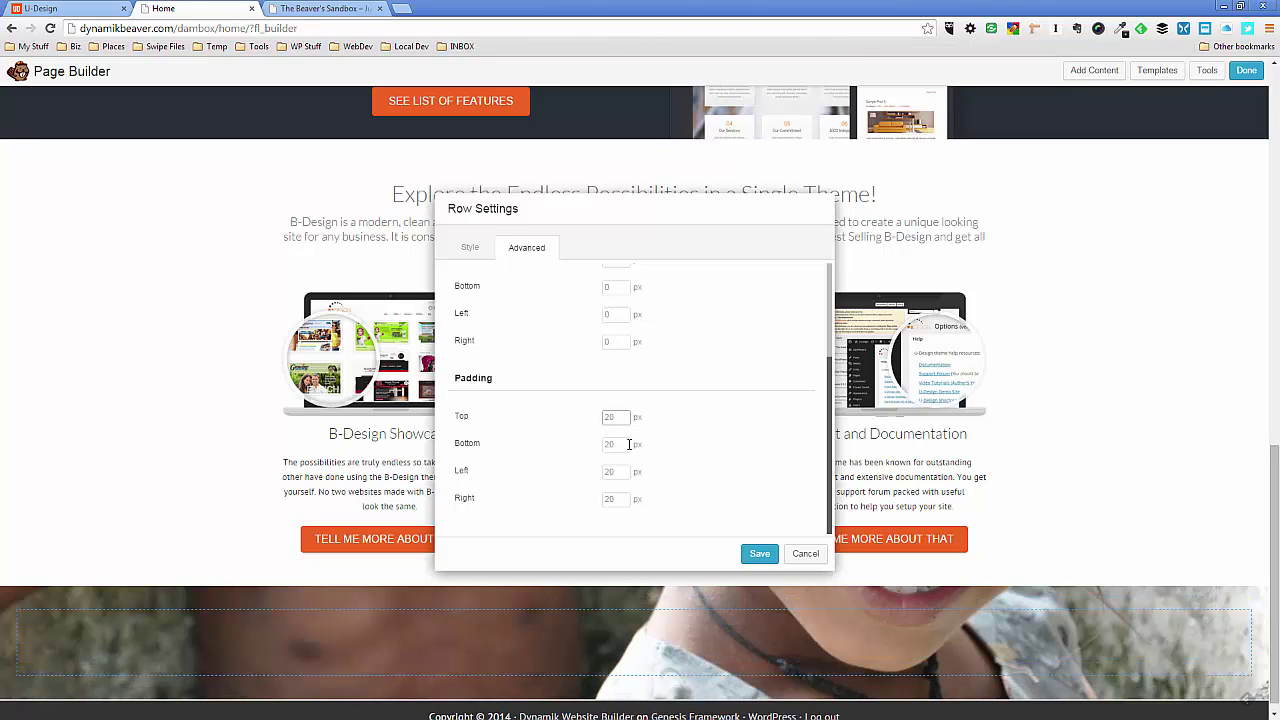
type("20")
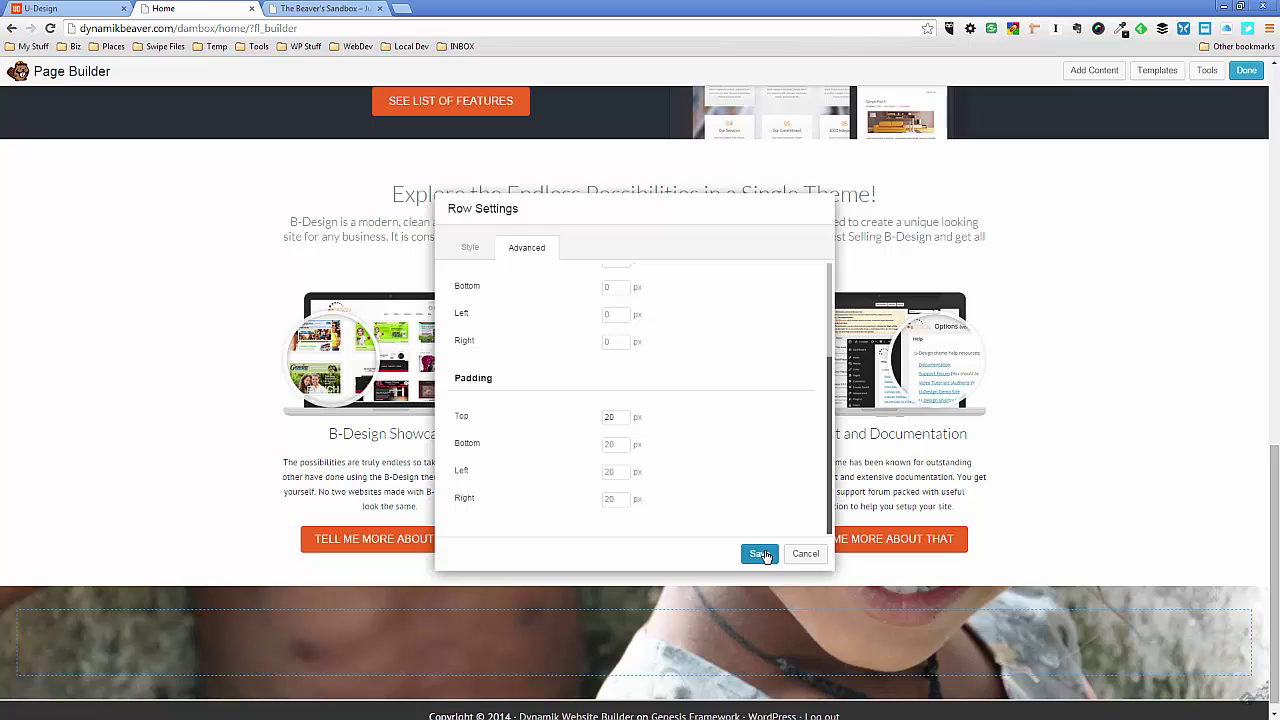
left_click(760, 554)
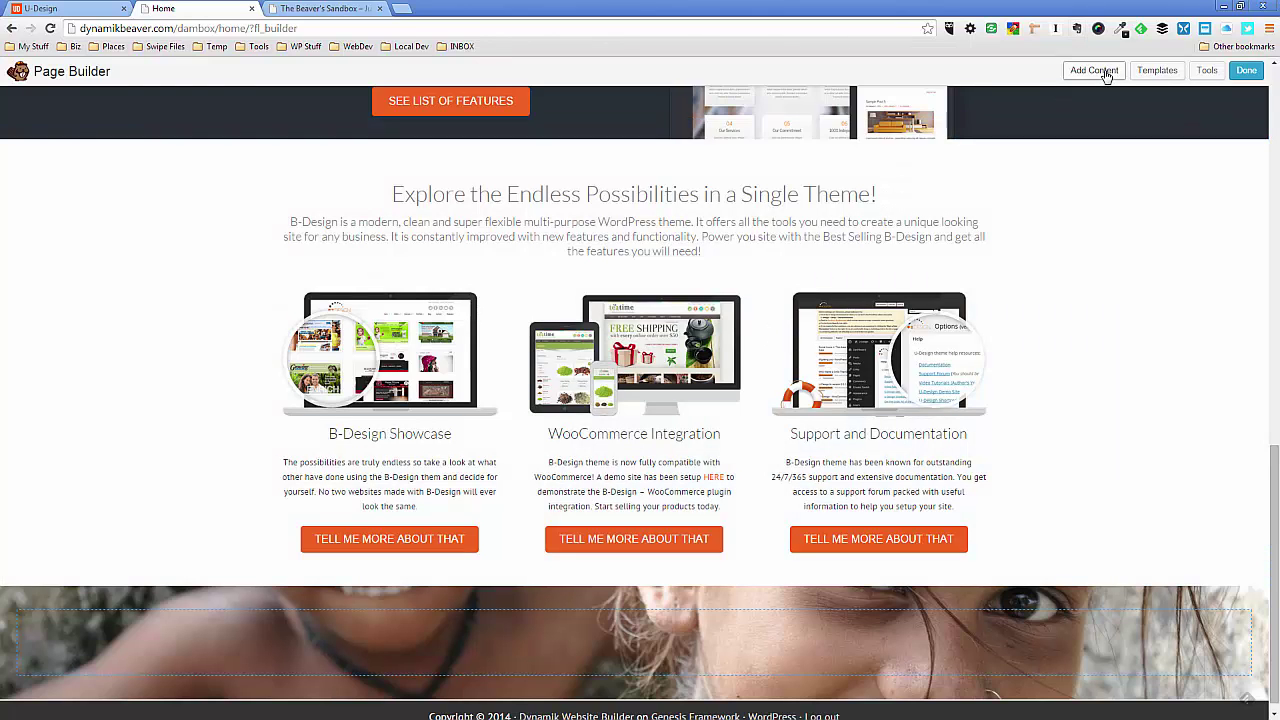
left_click(1094, 70)
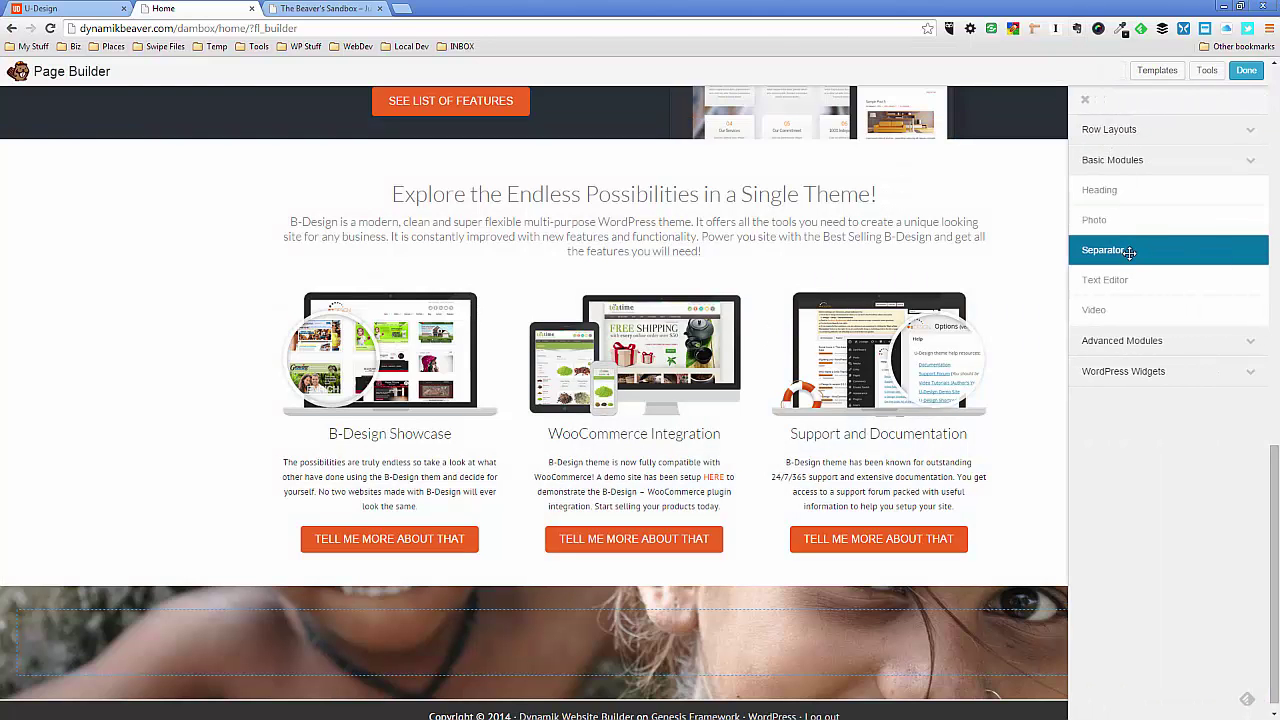
left_click_drag(1125, 280, 517, 608)
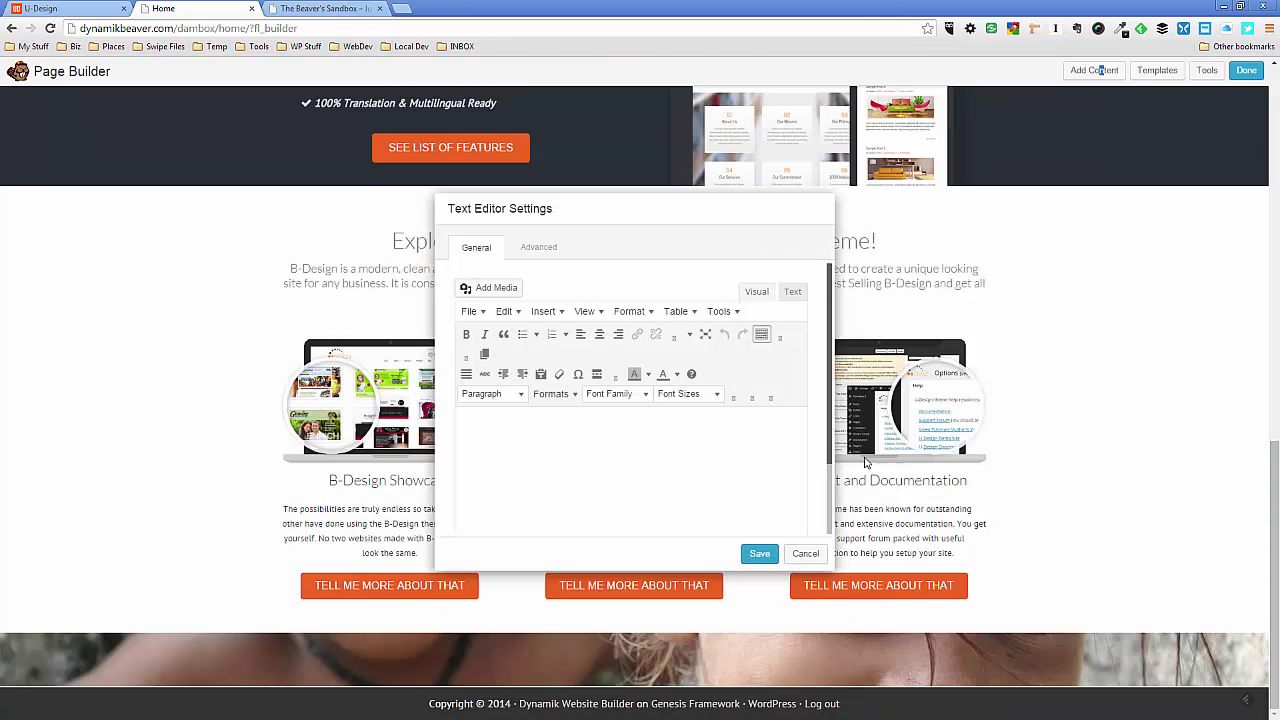
left_click(552, 256)
scroll(574, 391, "down", 2)
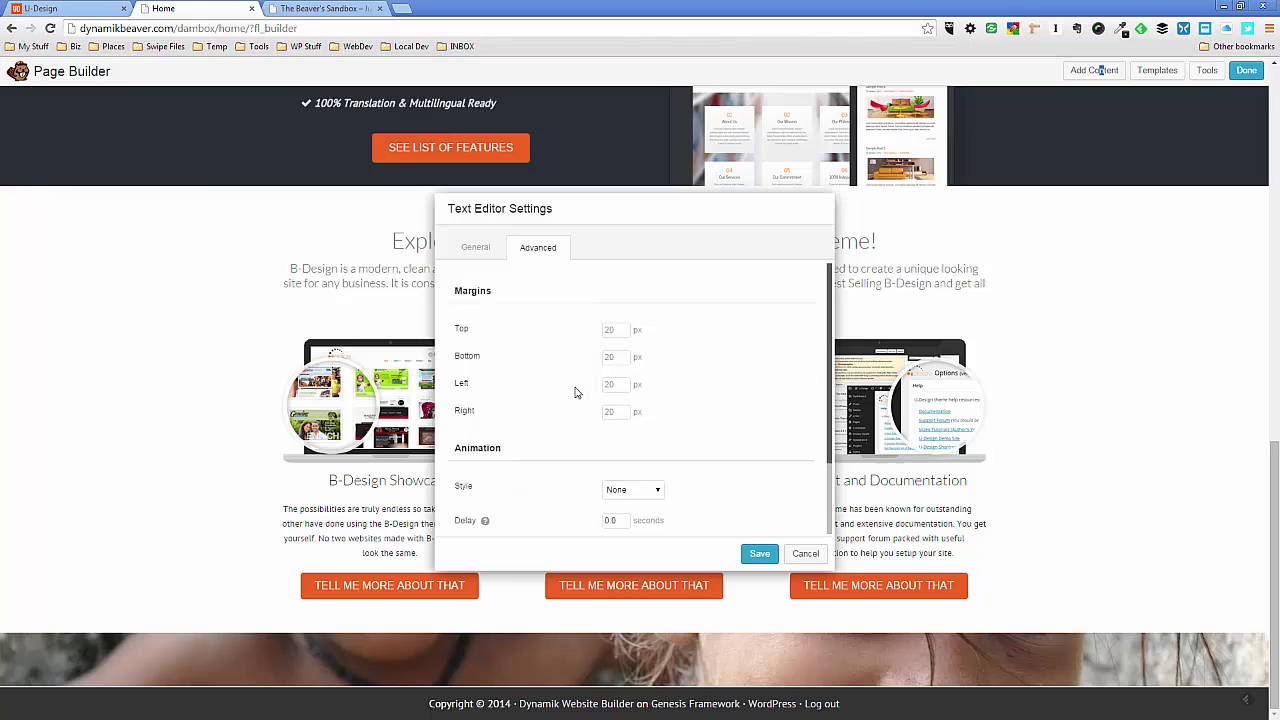
scroll(574, 391, "up", 2)
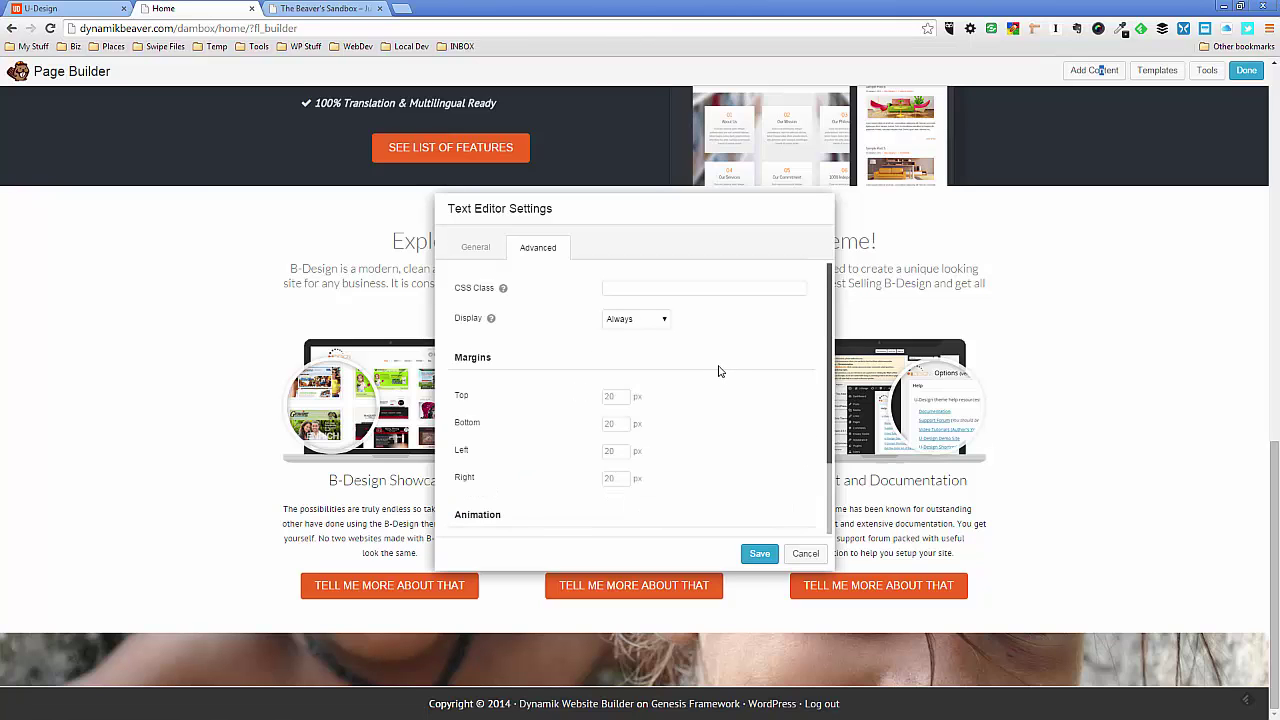
scroll(717, 371, "down", 2)
scroll(717, 371, "up", 2)
scroll(510, 245, "up", 1)
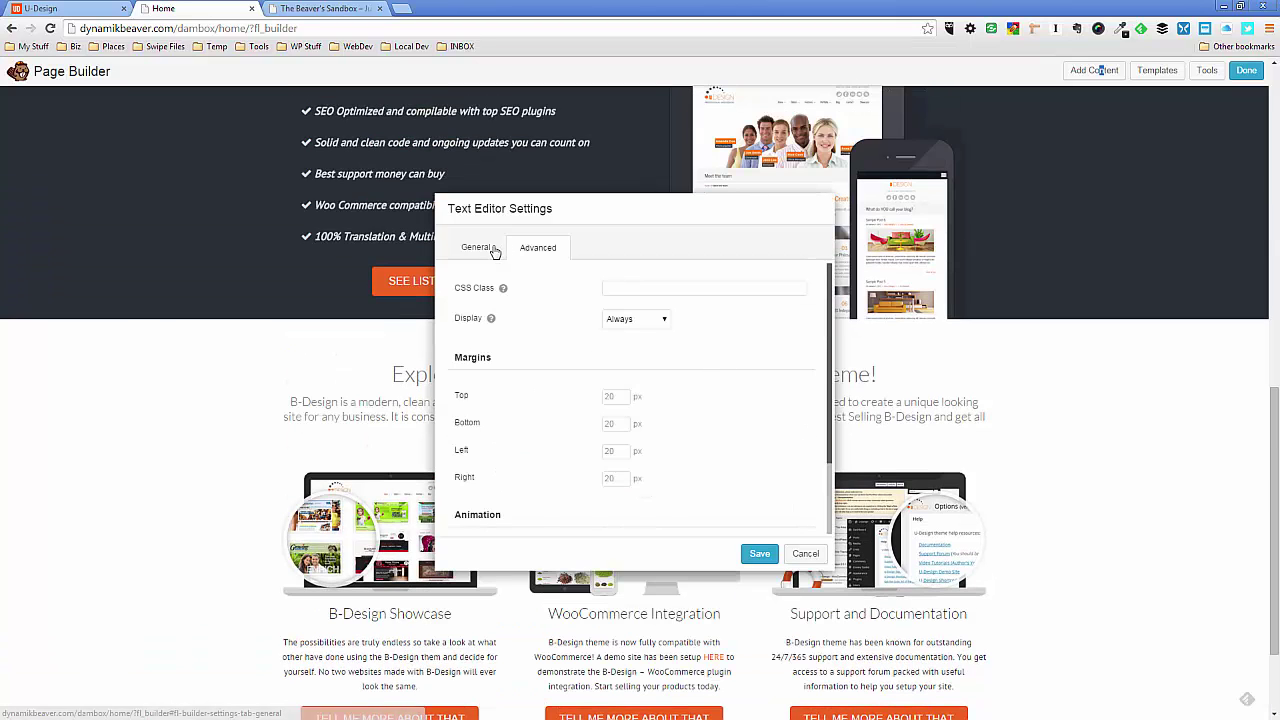
left_click(477, 248)
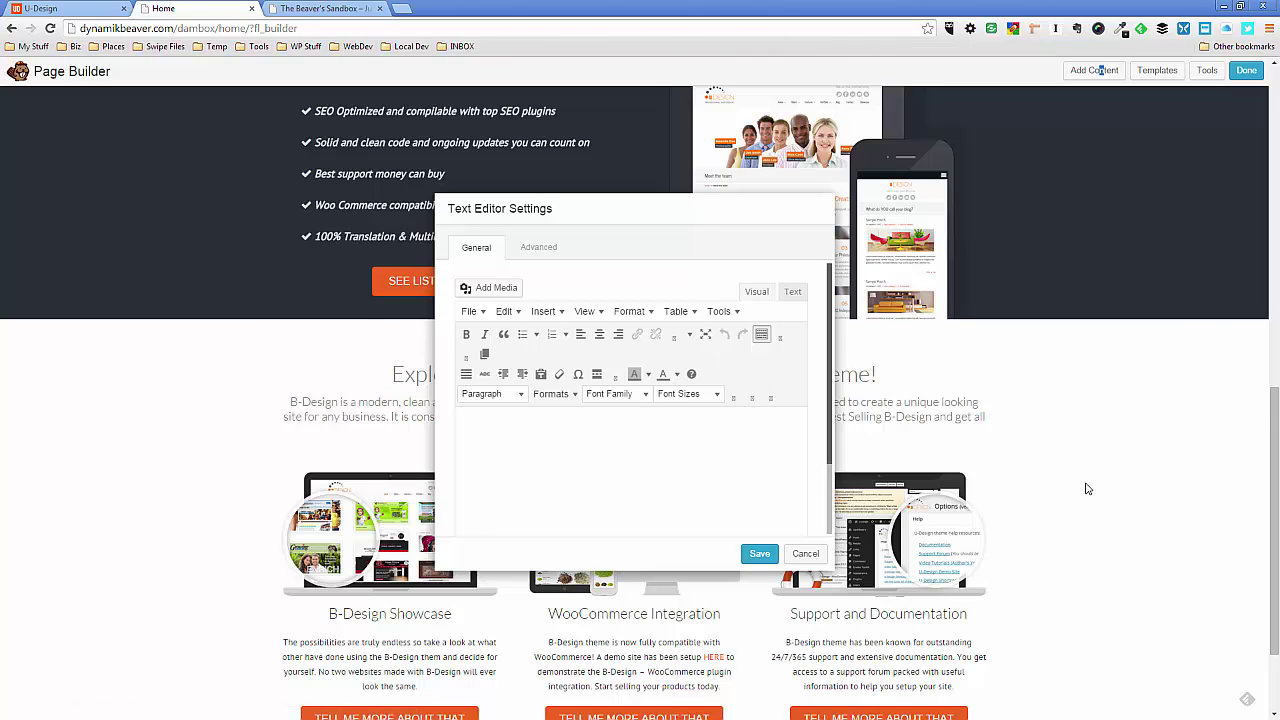
scroll(1088, 488, "down", 3)
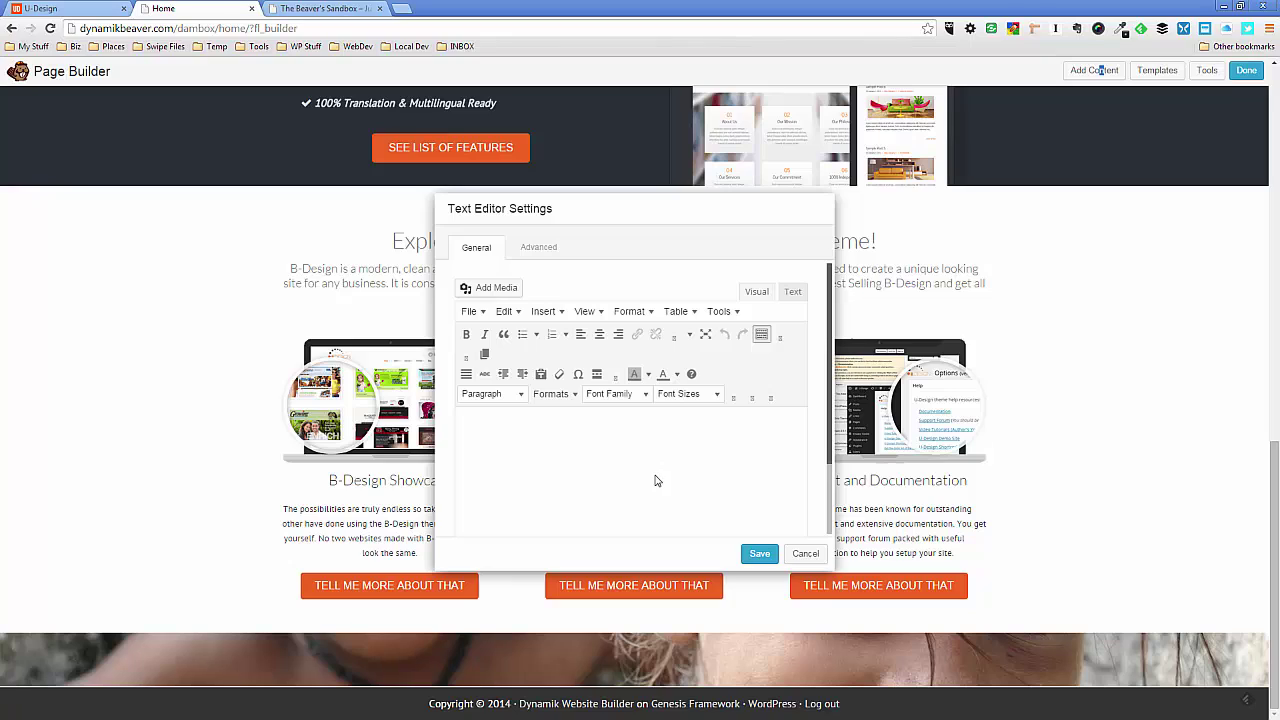
left_click(806, 553)
scroll(586, 634, "down", 1)
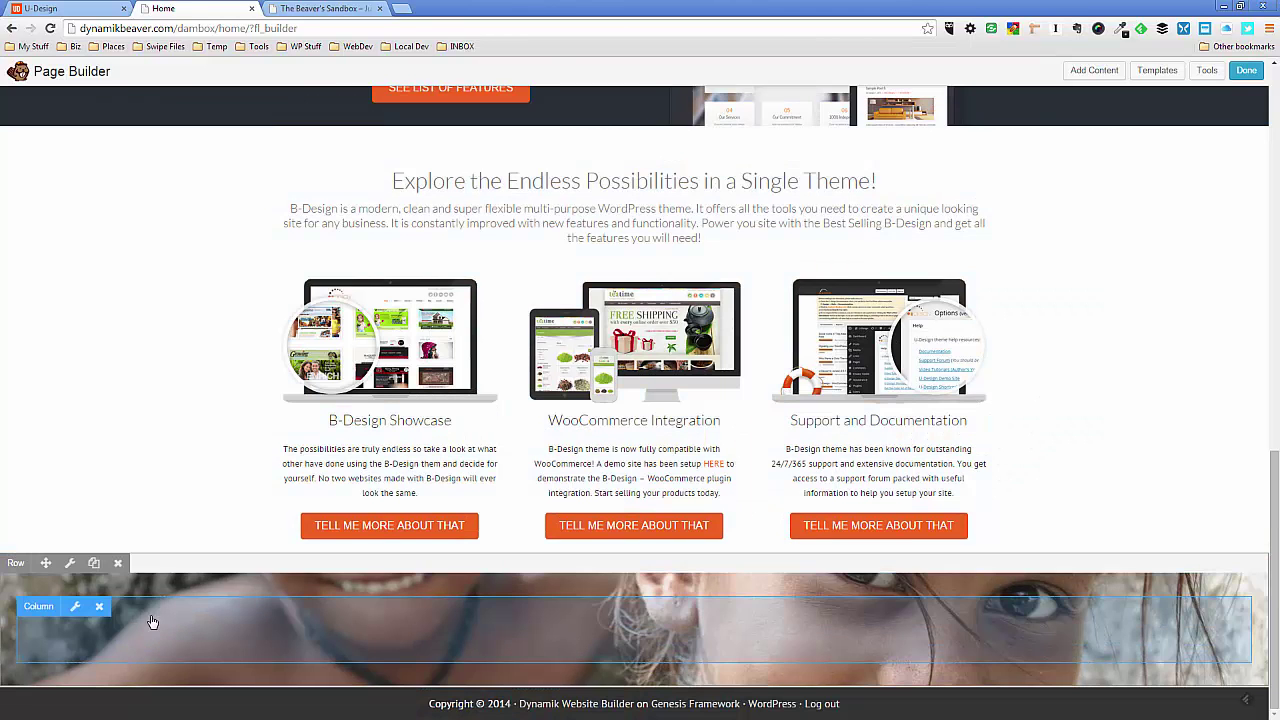
- Give the parallax row's column a black (000000) background color with 70% opacity
left_click(74, 606)
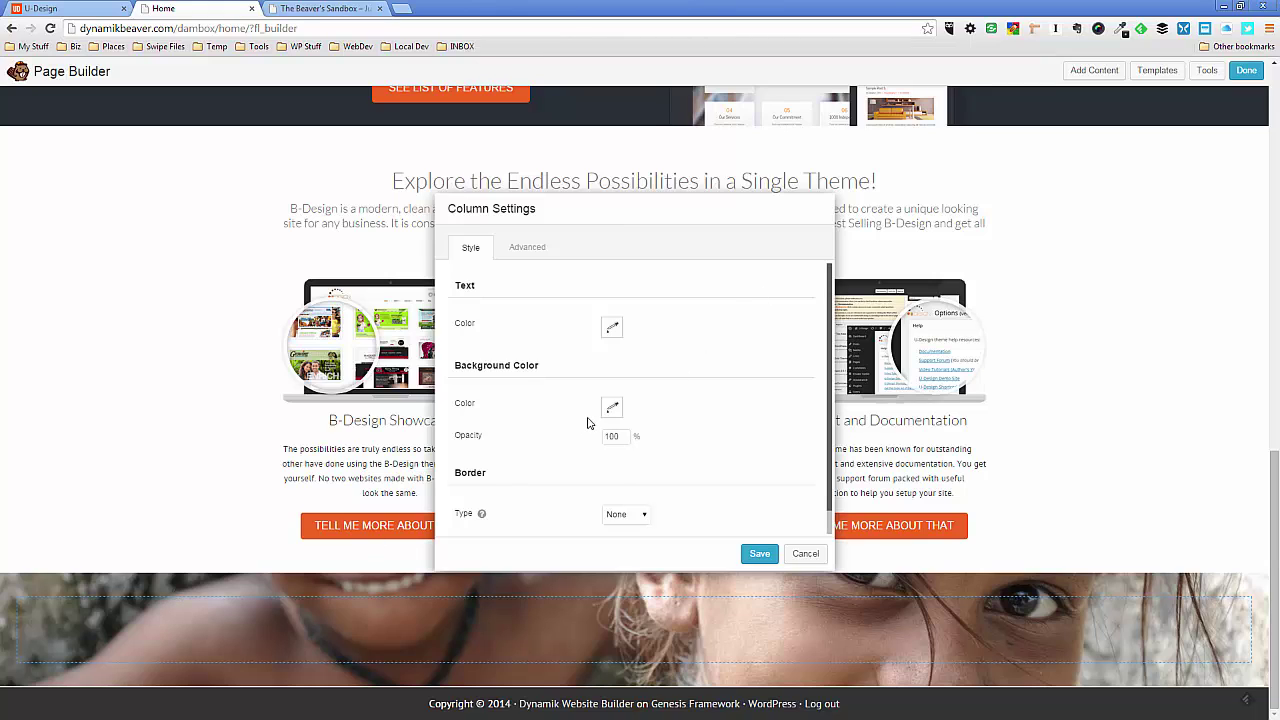
scroll(587, 423, "down", 1)
left_click(611, 392)
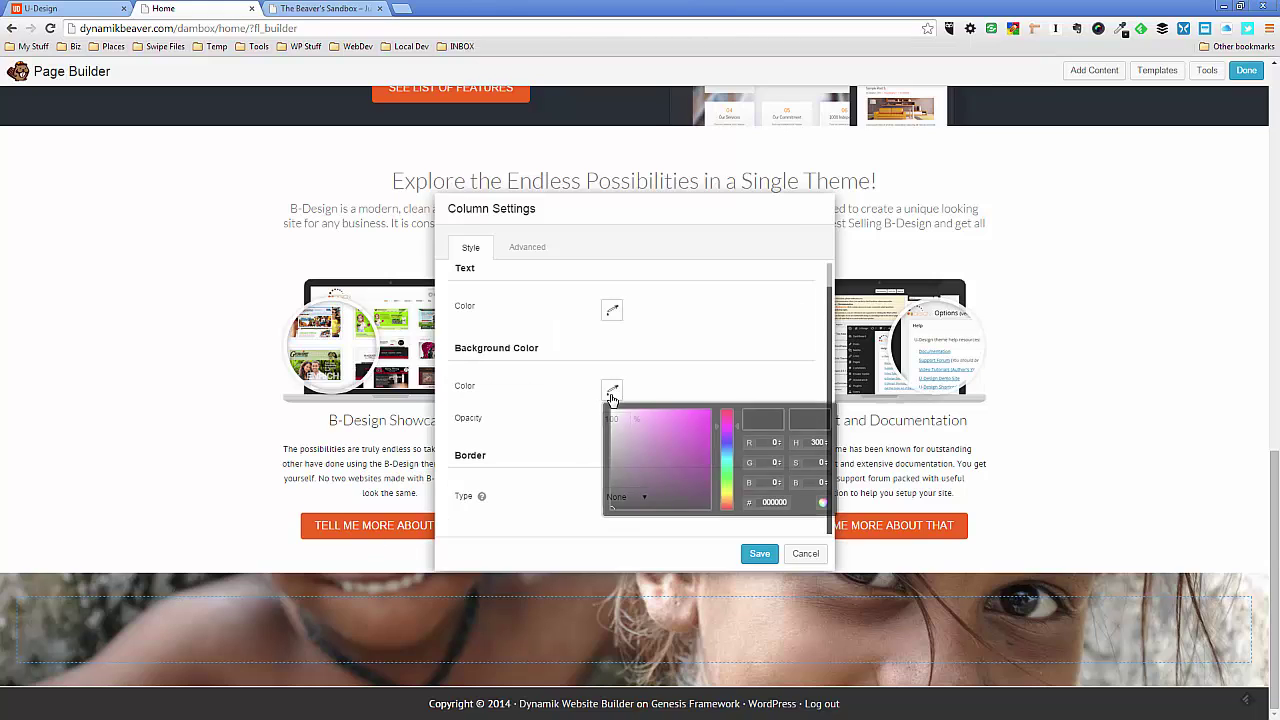
left_click(610, 509)
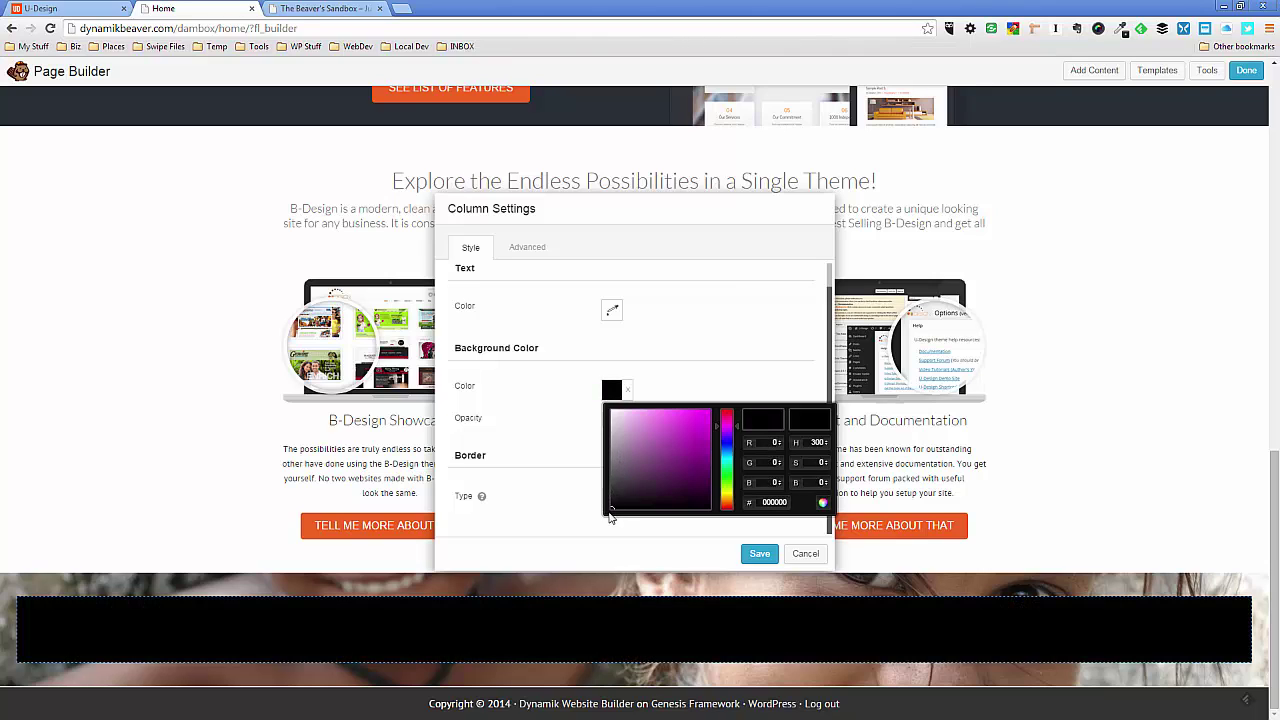
left_click(684, 372)
left_click_drag(628, 419, 580, 419)
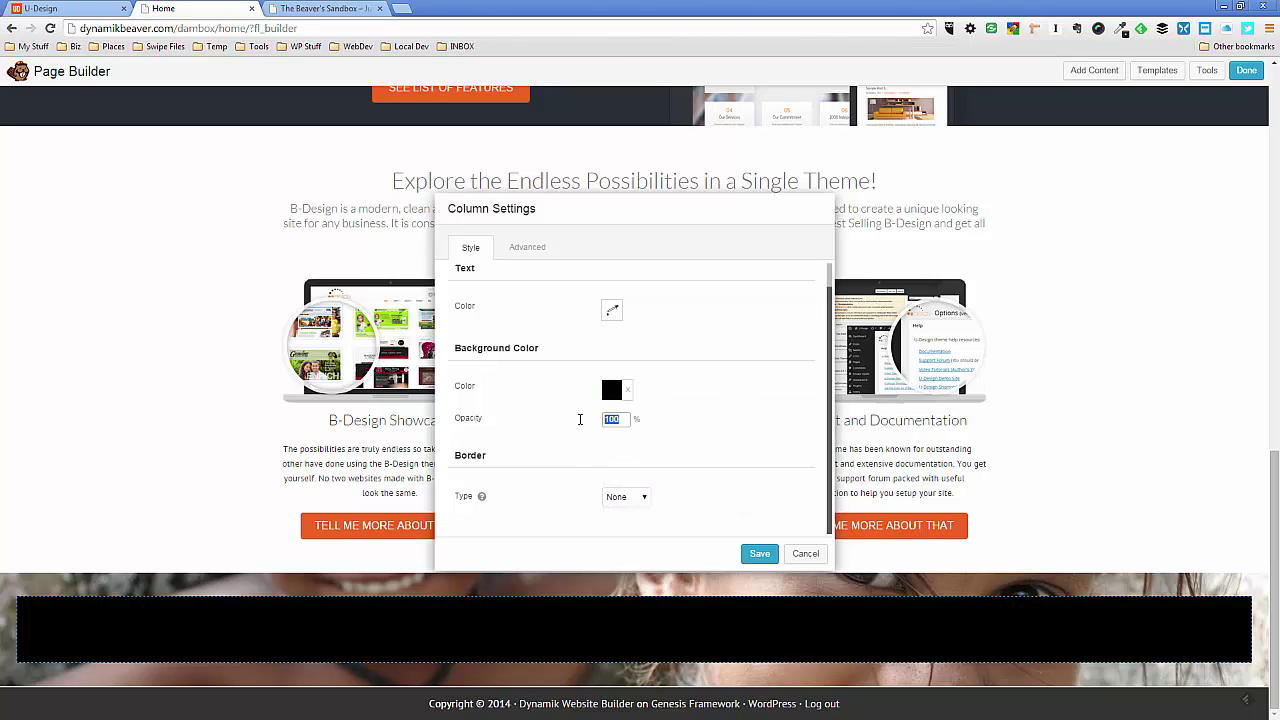
type("70")
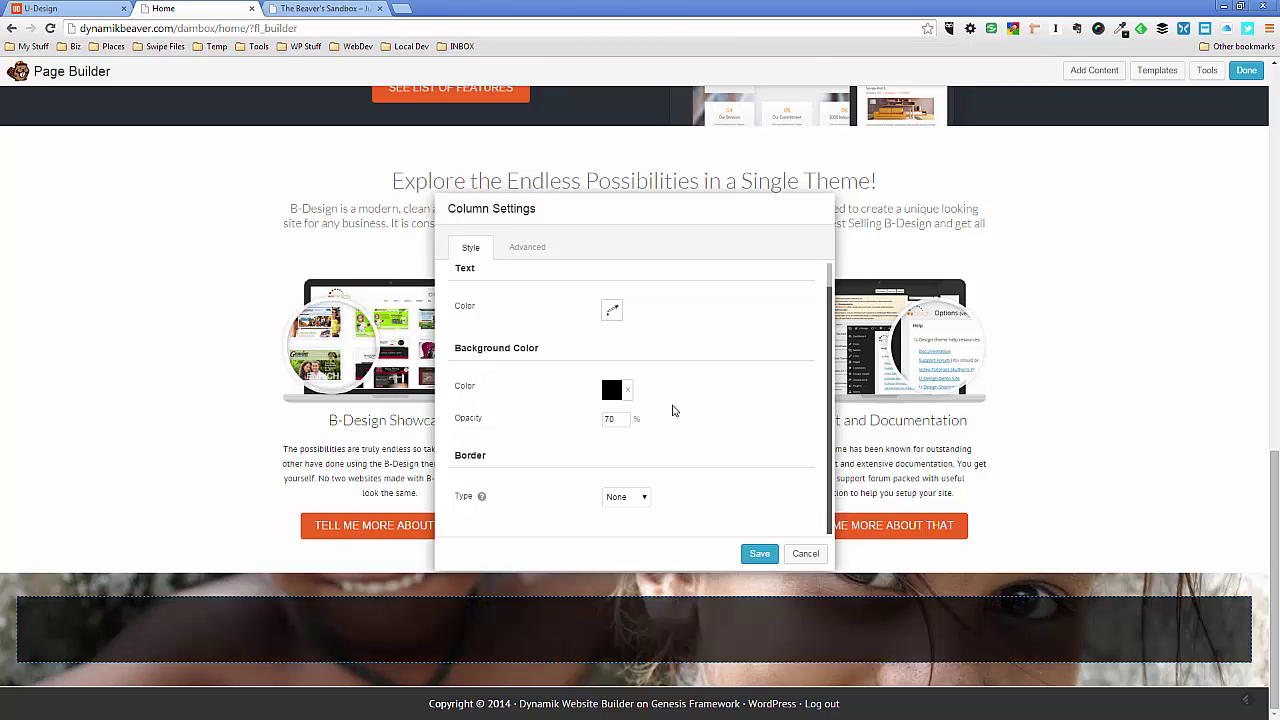
- Review the column's advanced margin and padding options and save the column settings
left_click(525, 248)
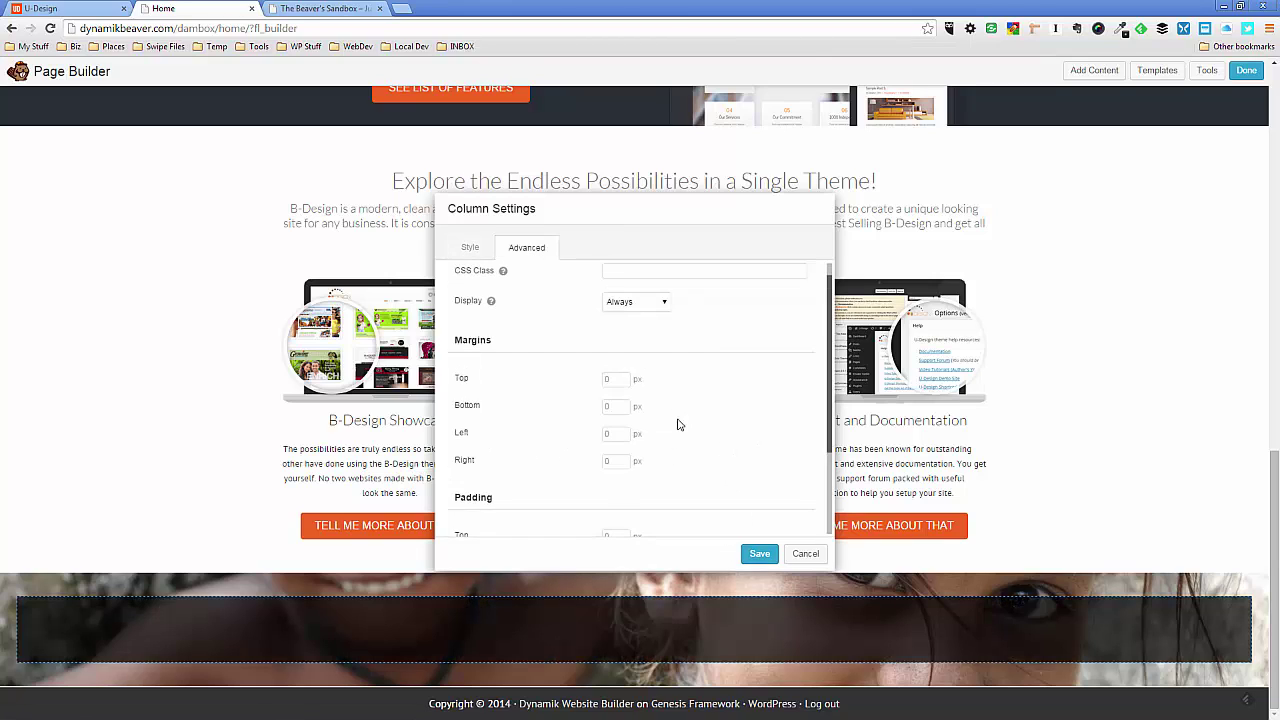
scroll(680, 428, "down", 2)
scroll(678, 430, "up", 2)
scroll(678, 430, "down", 2)
scroll(676, 427, "up", 2)
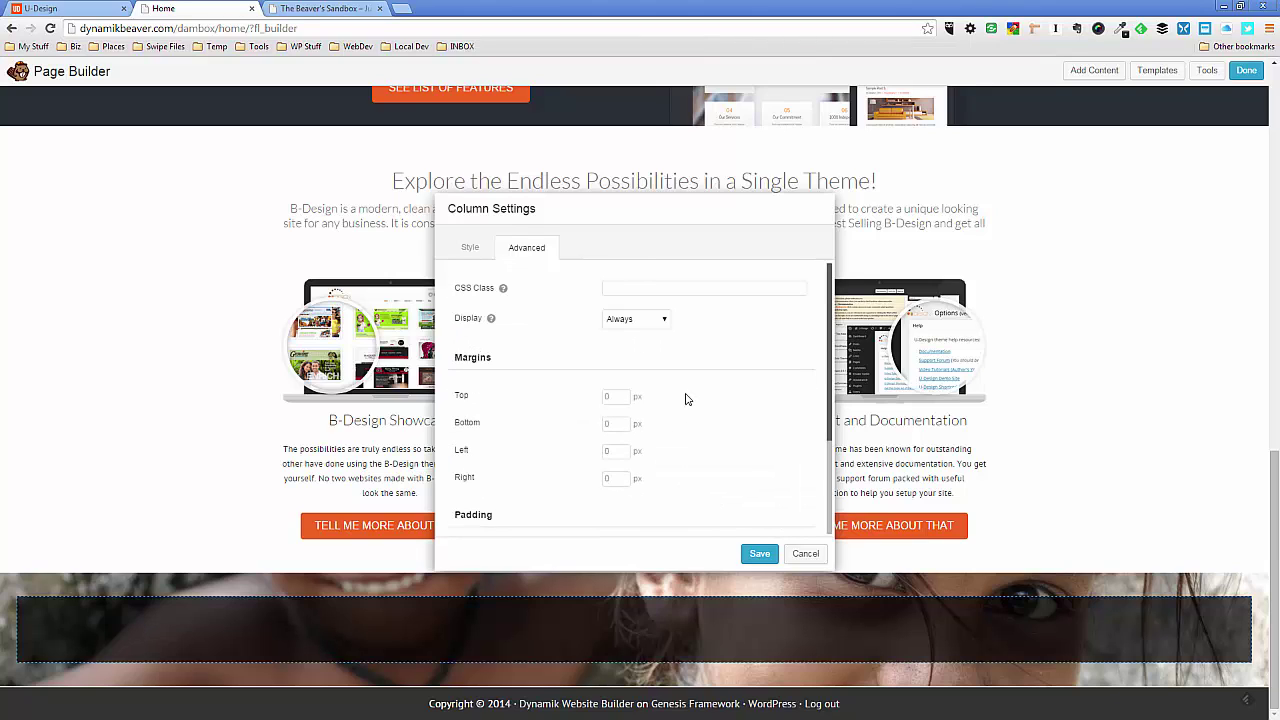
scroll(687, 399, "down", 2)
scroll(691, 429, "down", 3)
scroll(691, 429, "up", 3)
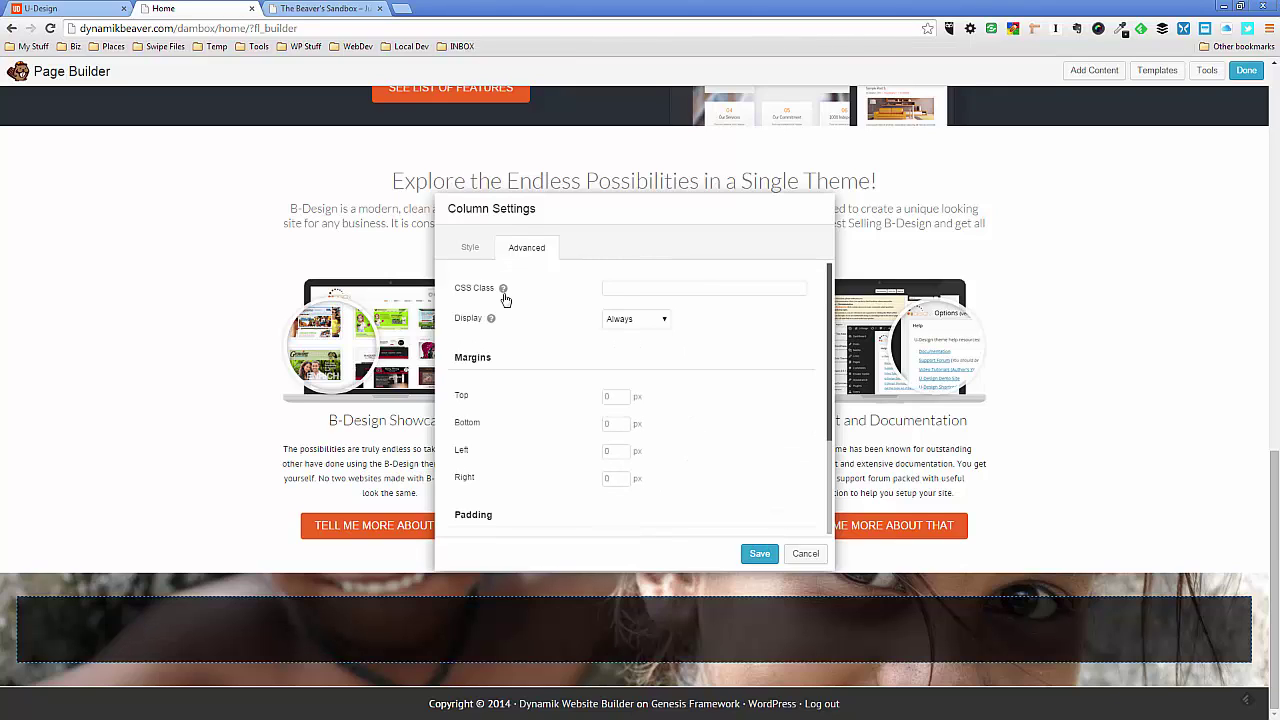
left_click(472, 248)
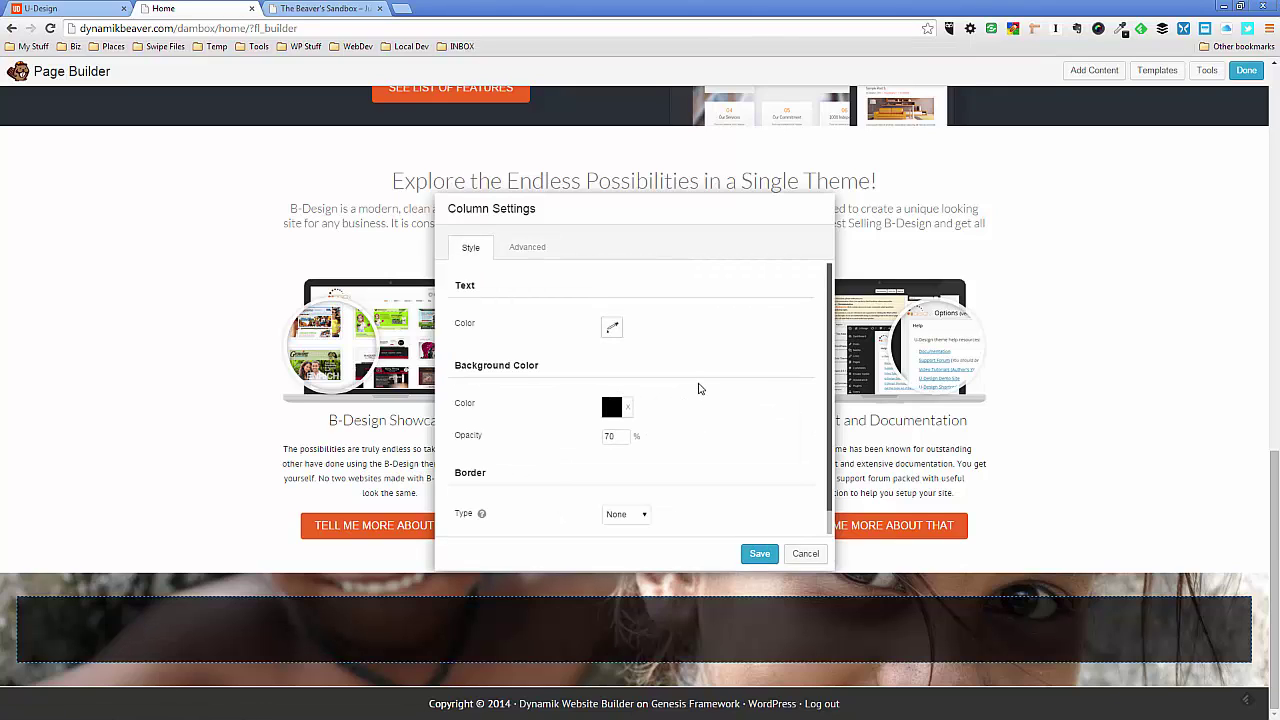
left_click(760, 554)
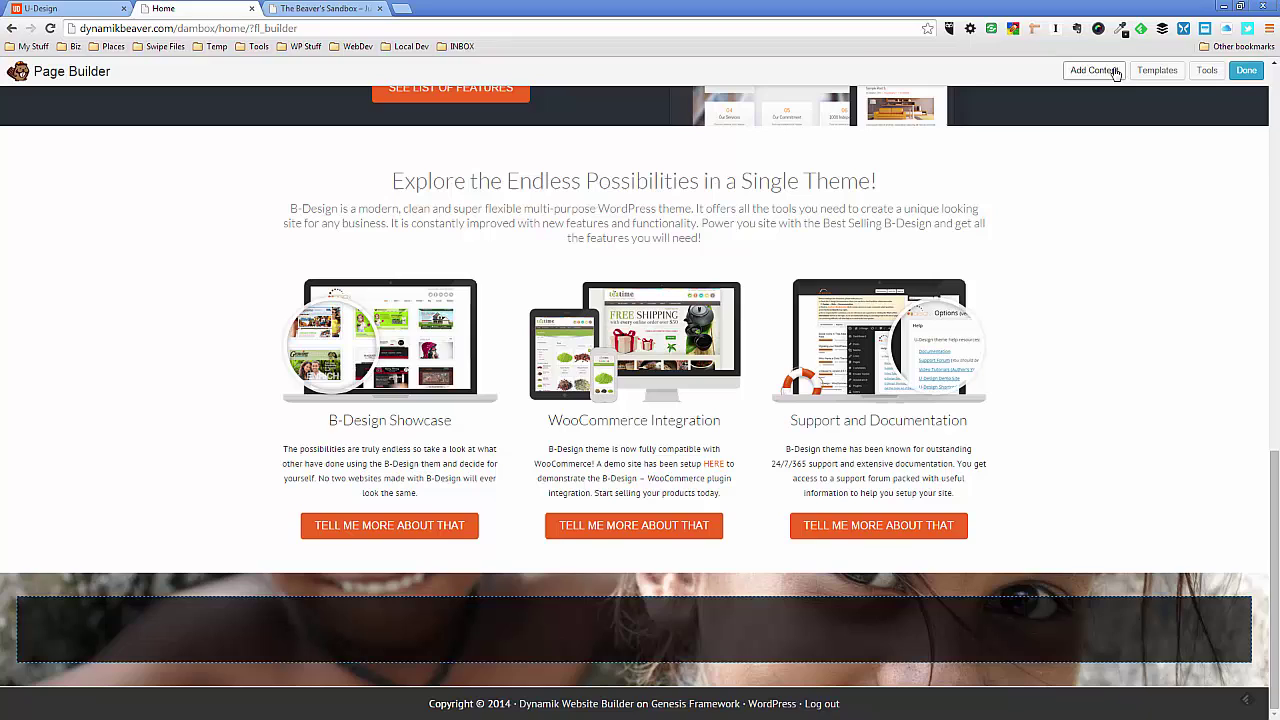
- Add a Text Editor module to the black overlay column and paste in the Users Reviews text copied from the U-Design demo page
left_click(1112, 71)
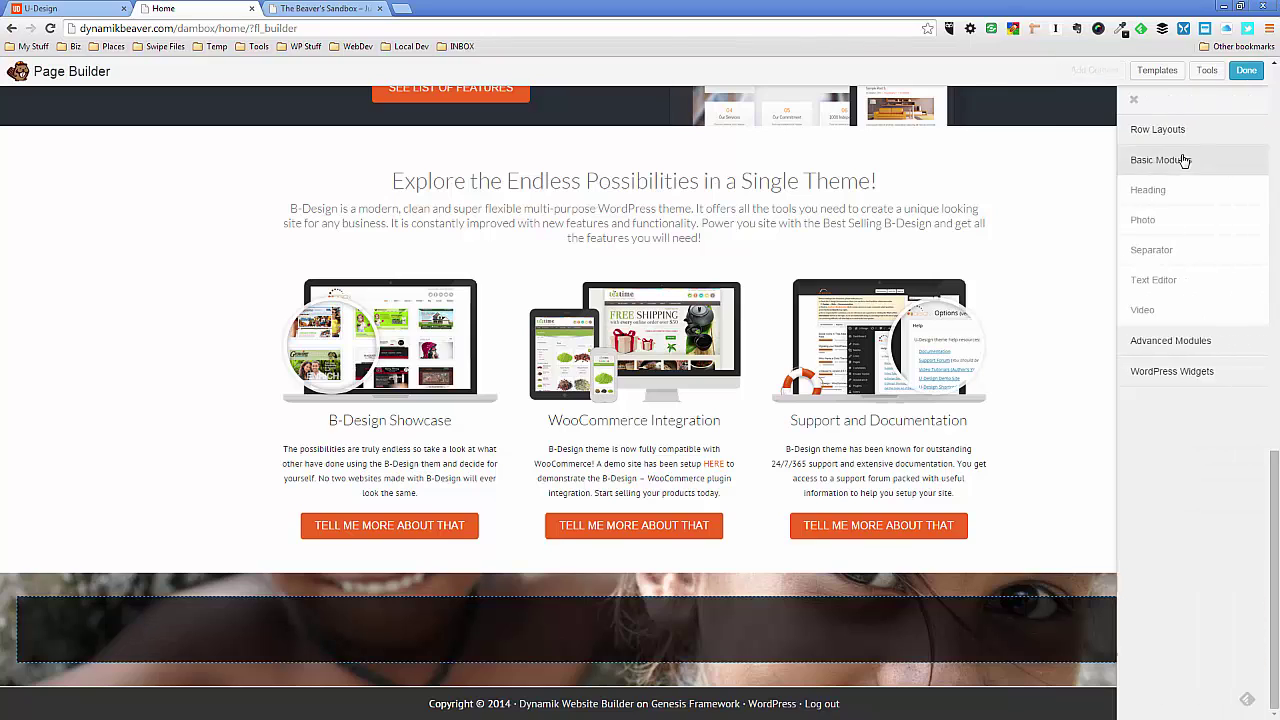
left_click_drag(1141, 279, 457, 609)
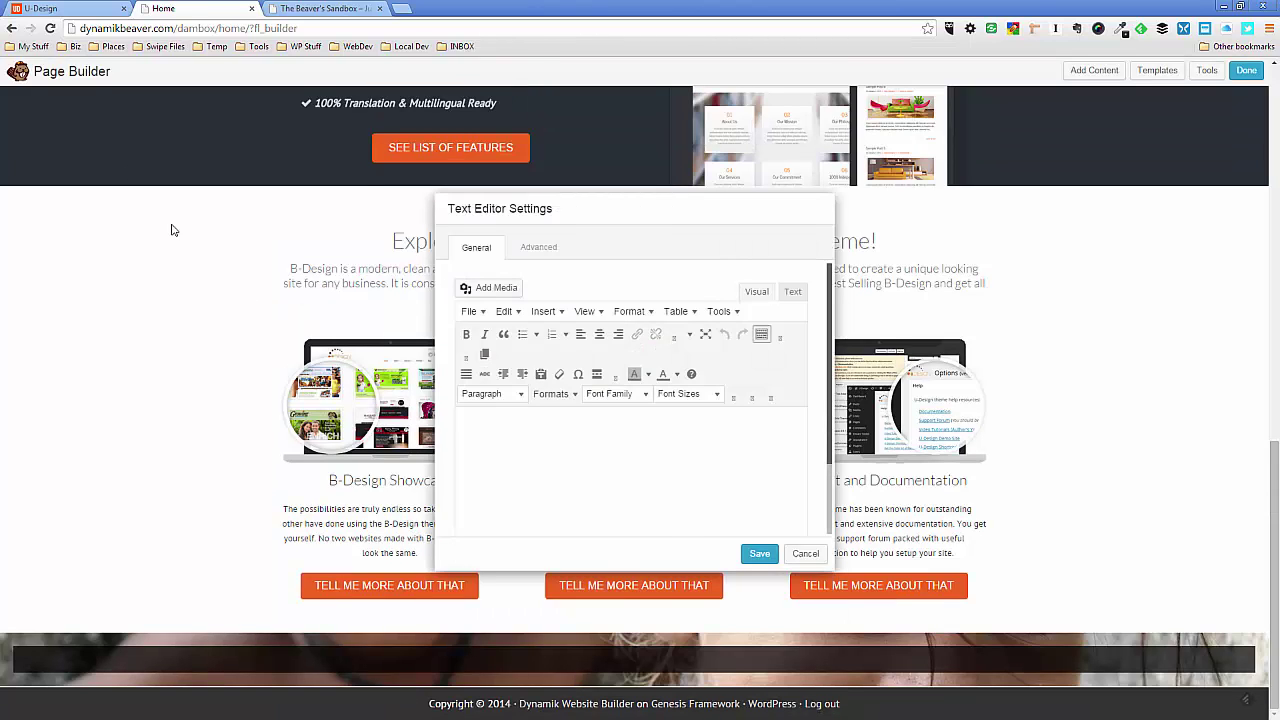
left_click(69, 12)
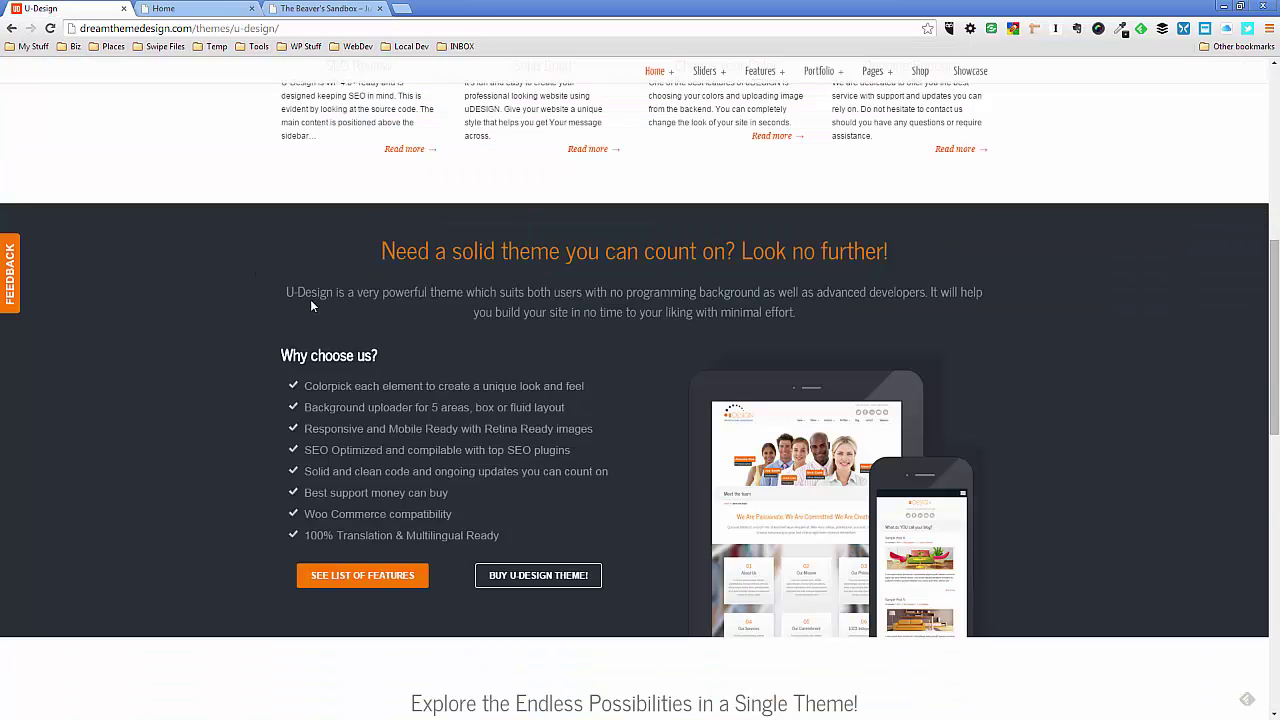
scroll(311, 305, "down", 10)
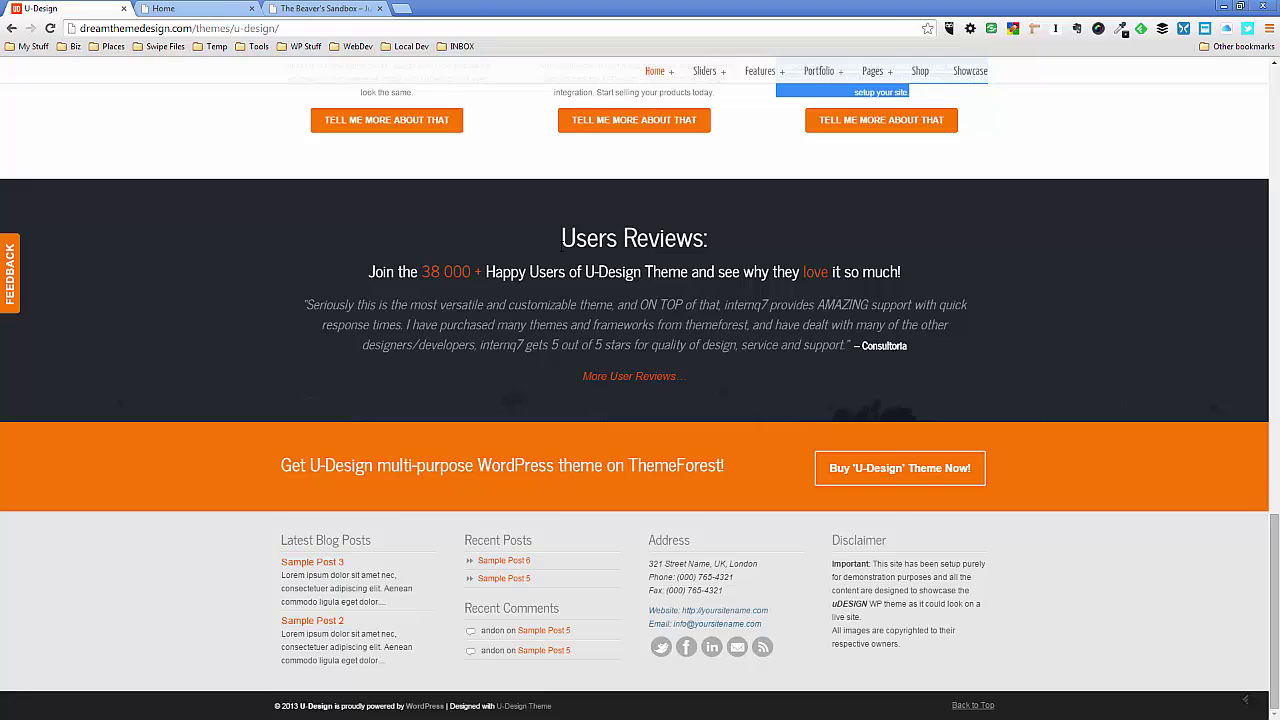
left_click_drag(563, 240, 718, 370)
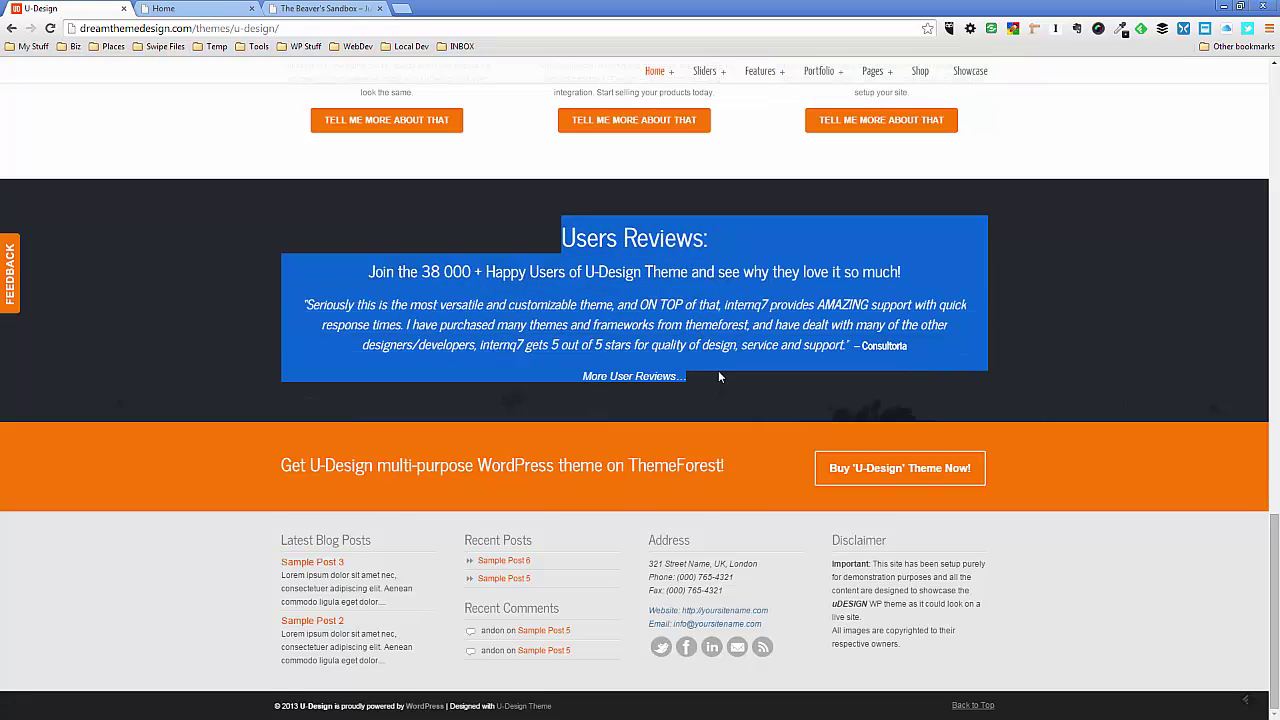
left_click(218, 12)
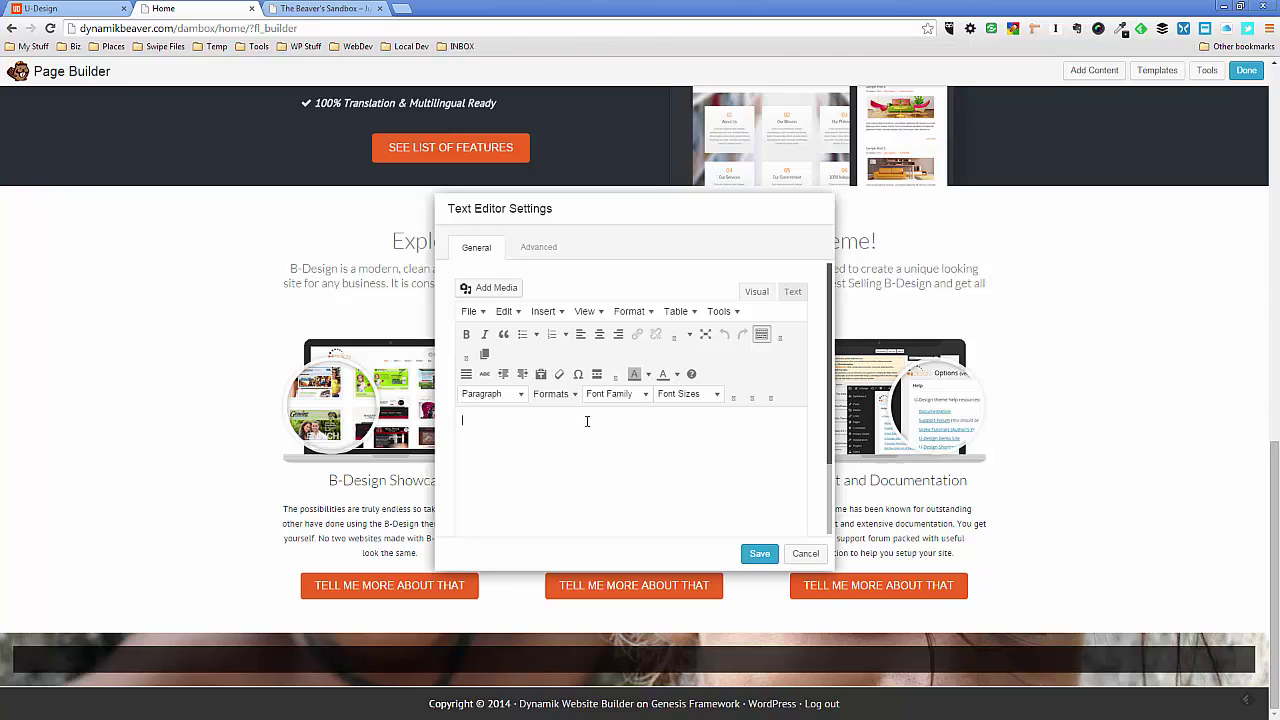
key("ctrl+v")
left_click(604, 426)
scroll(634, 445, "down", 3)
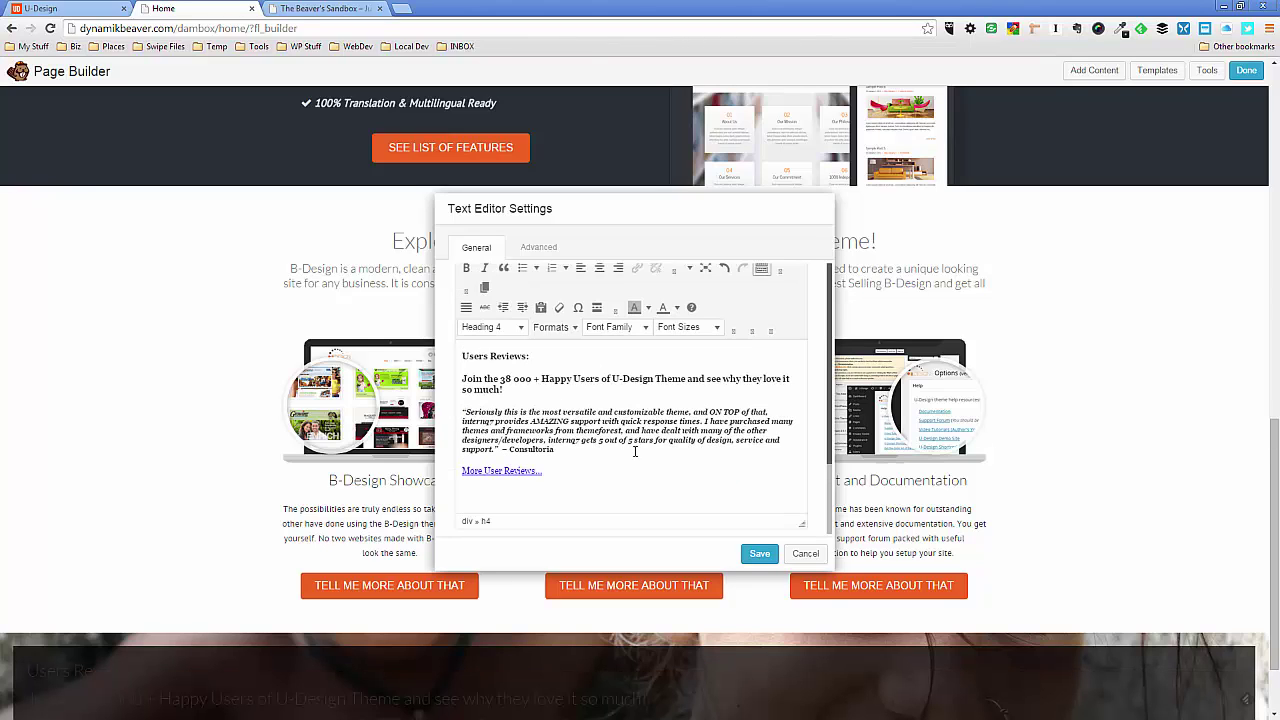
- Set the review text module's top, bottom, left and right margins to 0 px
scroll(686, 430, "up", 3)
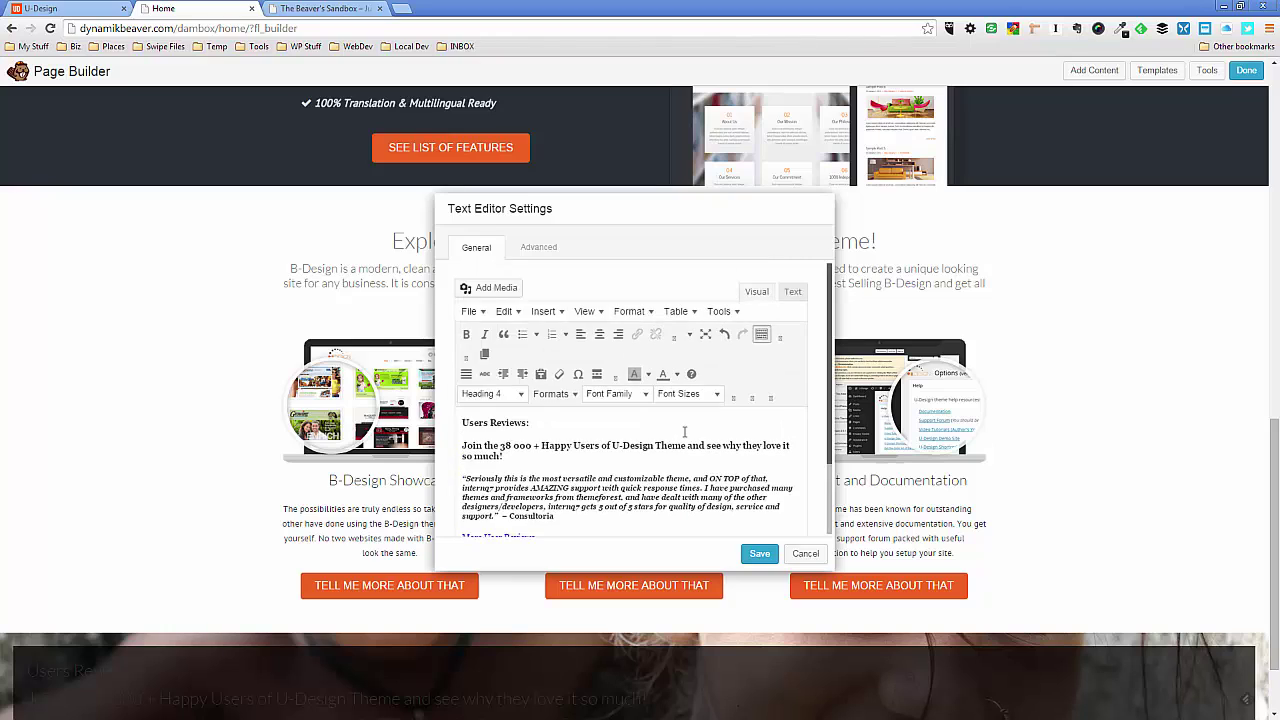
scroll(686, 430, "down", 2)
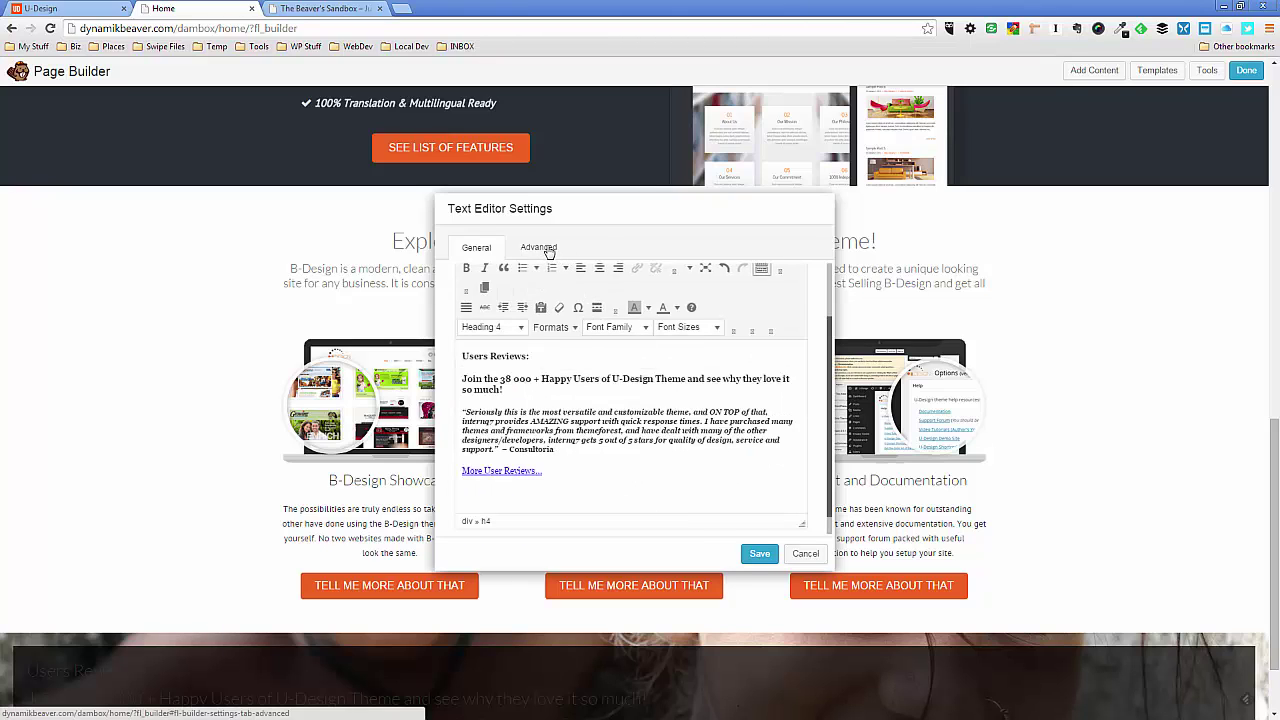
left_click(540, 250)
left_click(609, 330)
type("0")
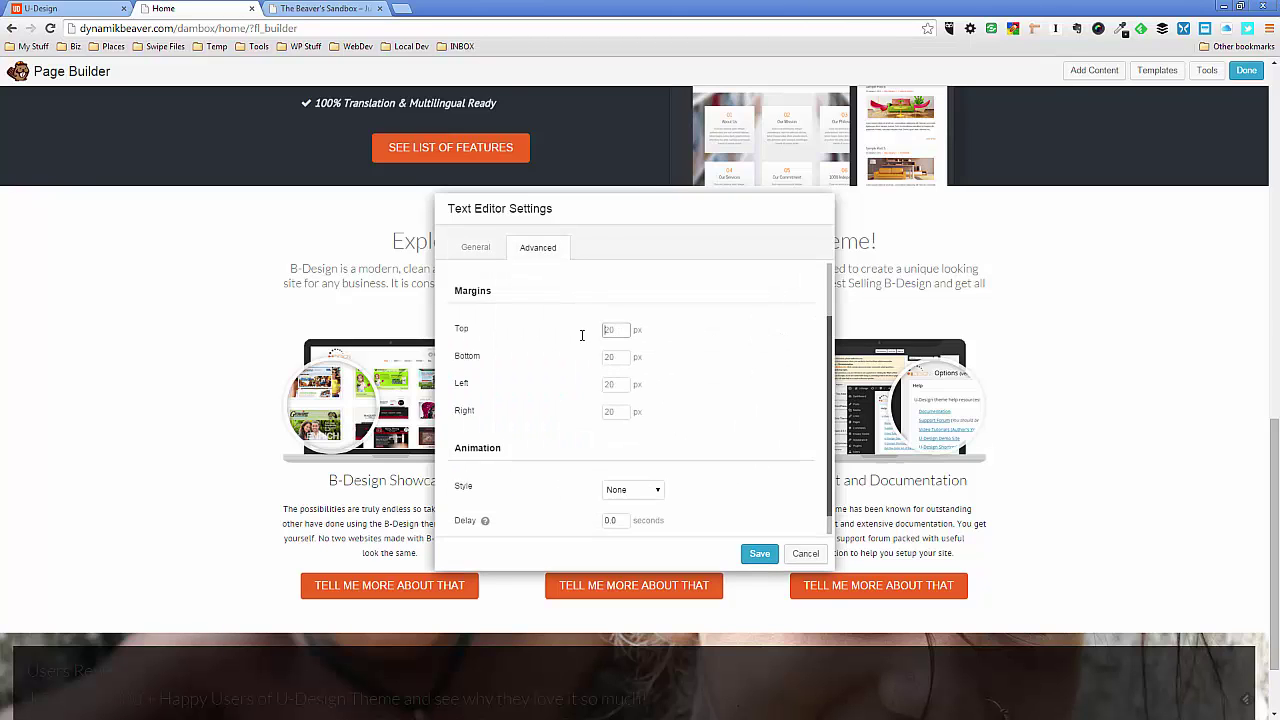
left_click(605, 358)
type("0")
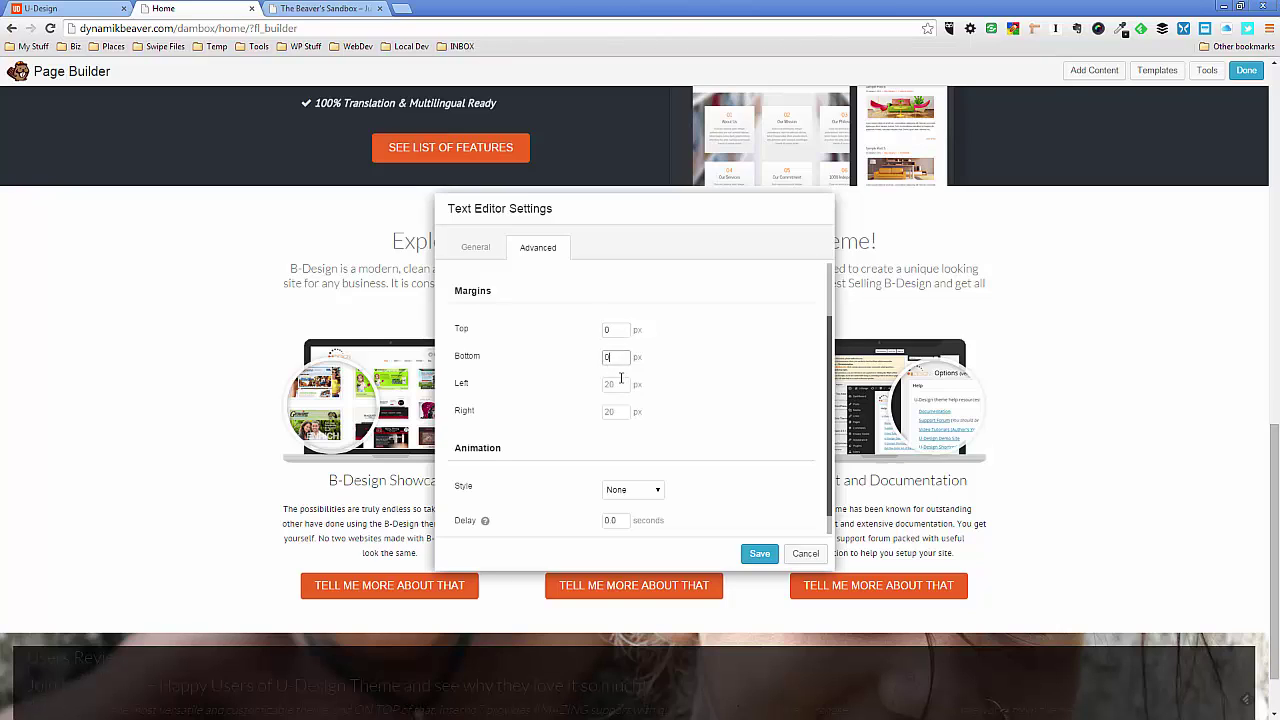
left_click(607, 384)
type("0")
left_click(606, 411)
type("0")
scroll(709, 391, "down", 1)
scroll(690, 370, "up", 2)
left_click(488, 256)
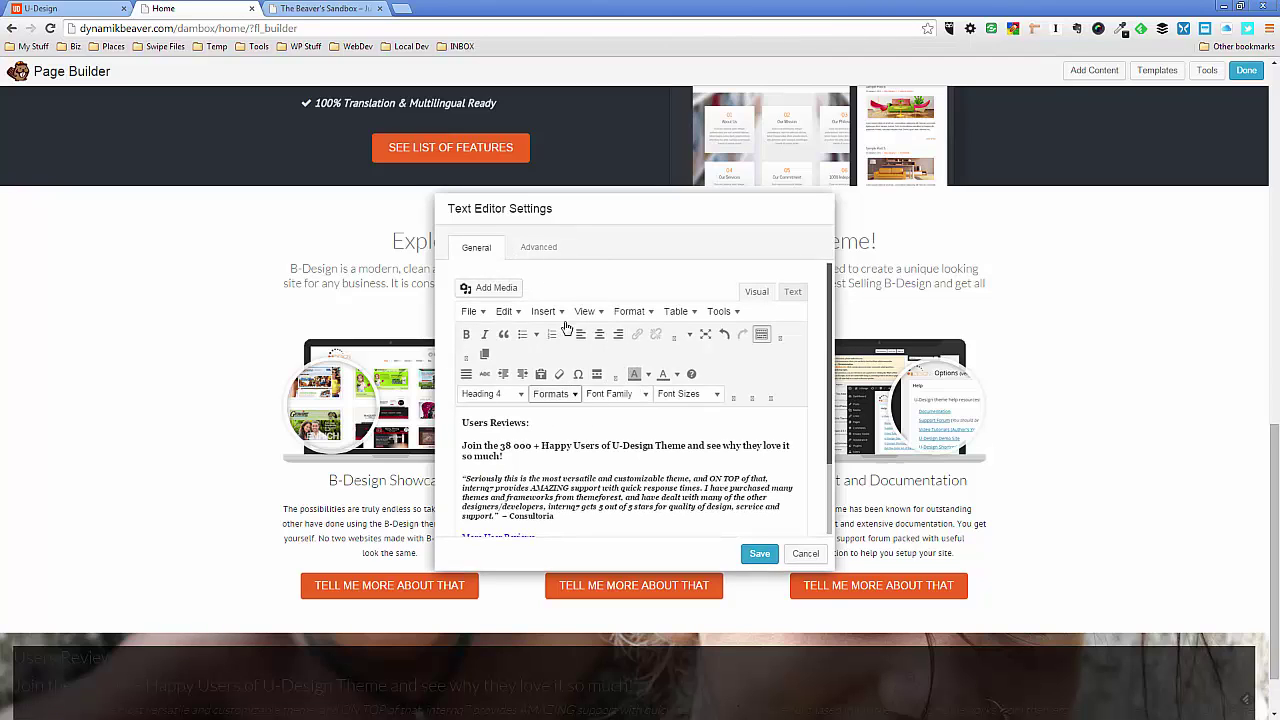
- Set the review text module's left and right margins to 340 px each
left_click(533, 248)
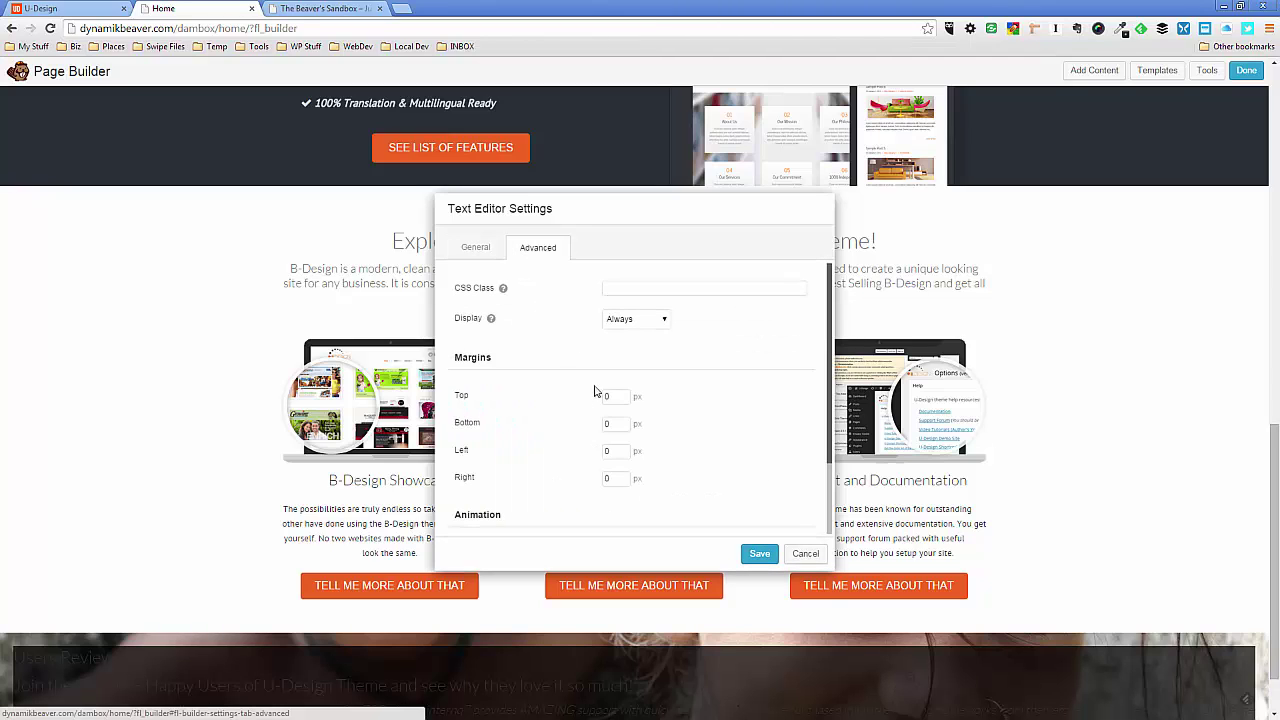
double_click(615, 453)
type("2")
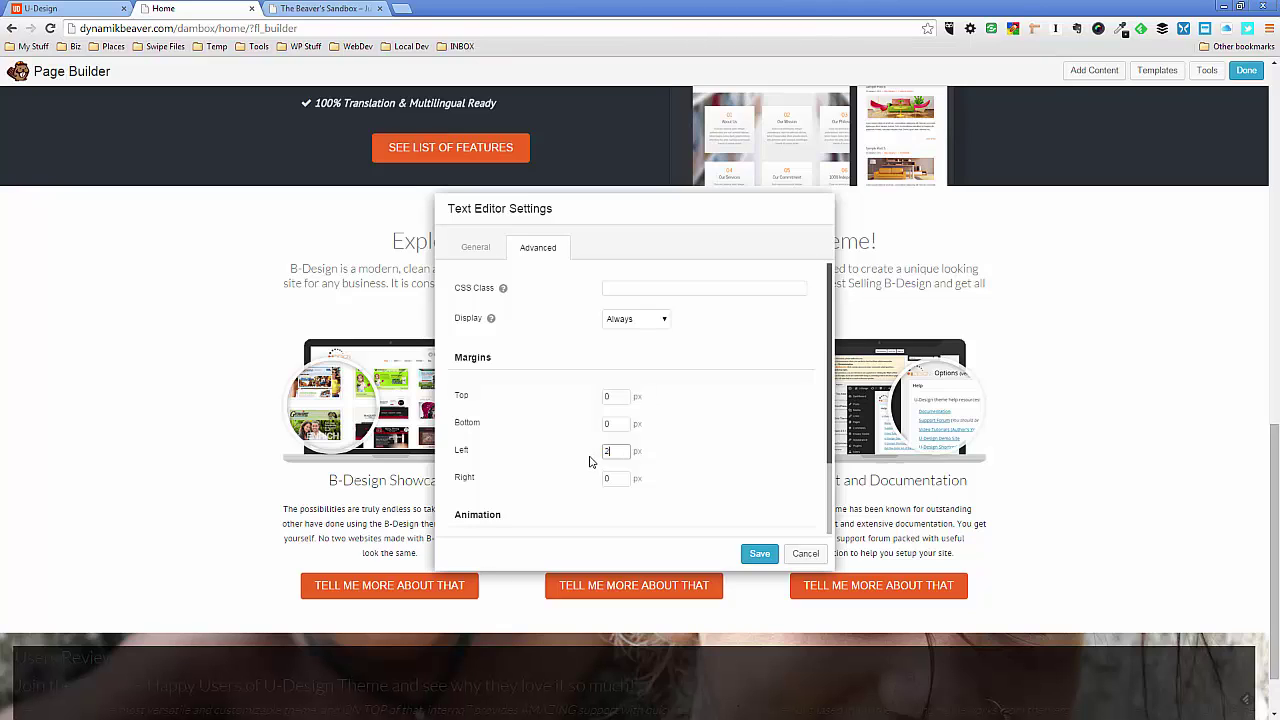
type("6")
key("BackSpace")
type("40")
key("Tab")
left_click(707, 481)
left_click(603, 452)
key("Delete")
type("3")
left_click(605, 480)
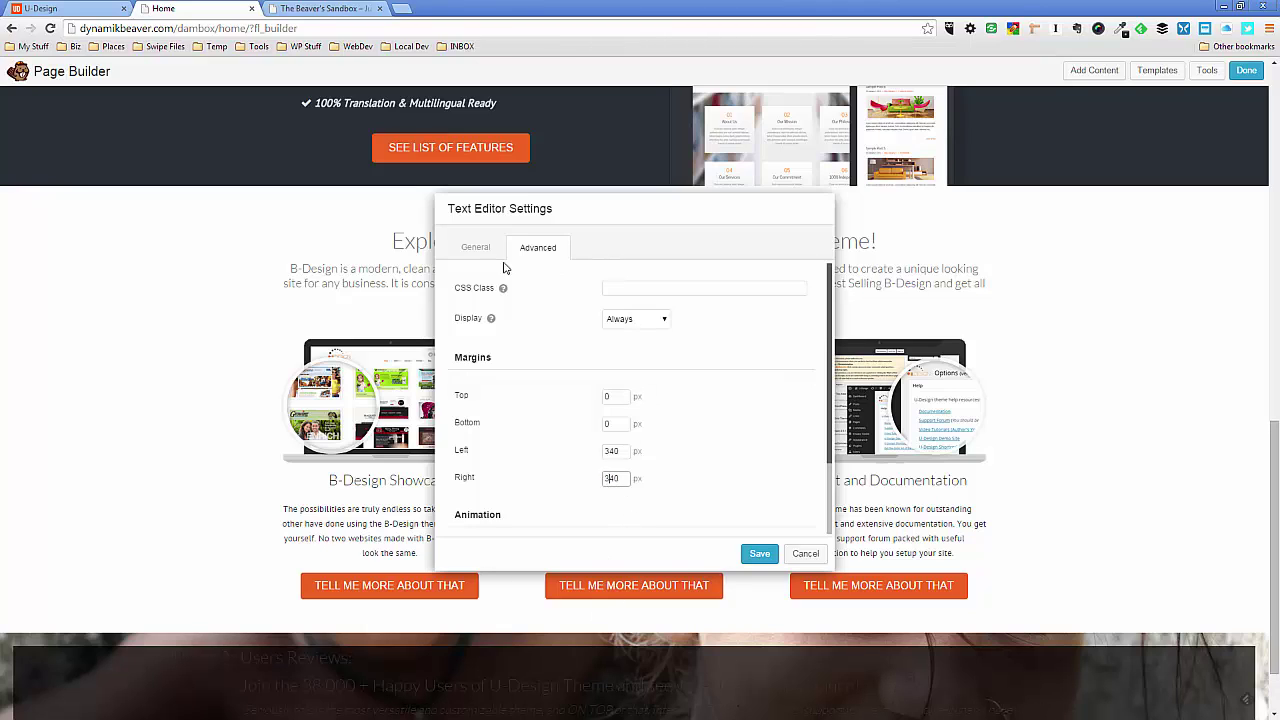
- Center-align all of the Users Reviews text in the module's editor
left_click(470, 247)
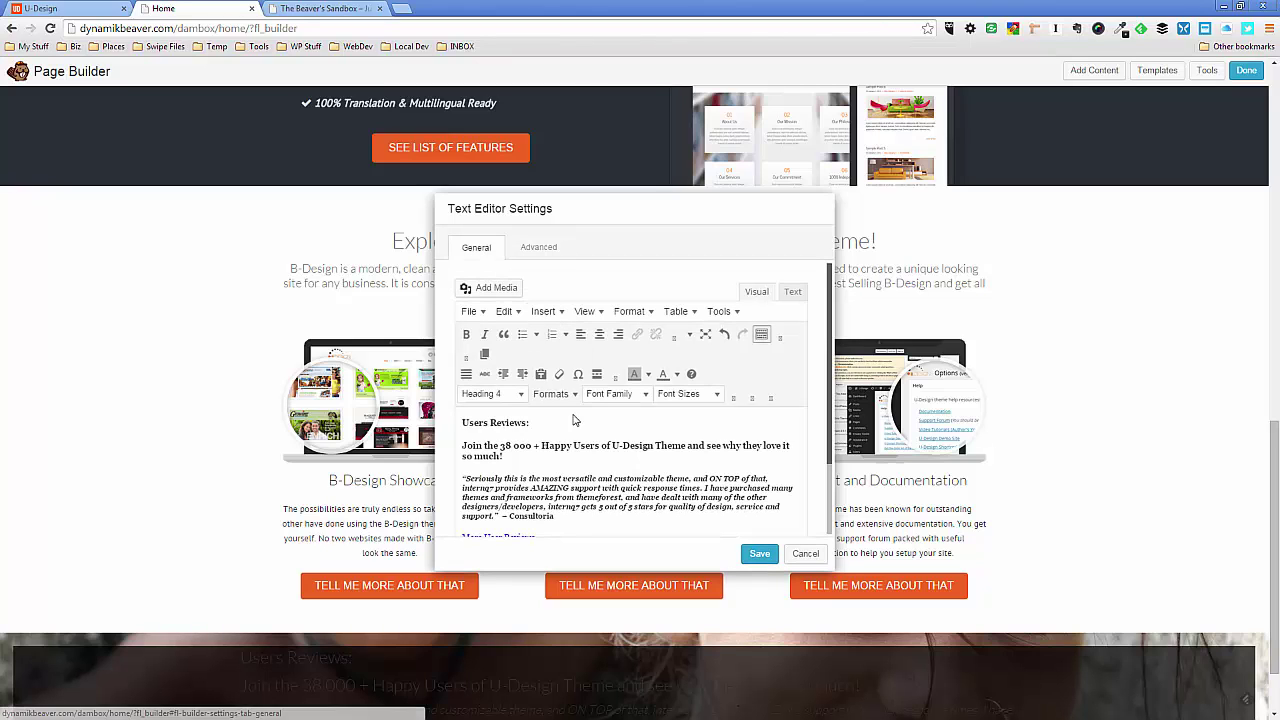
left_click_drag(461, 422, 666, 563)
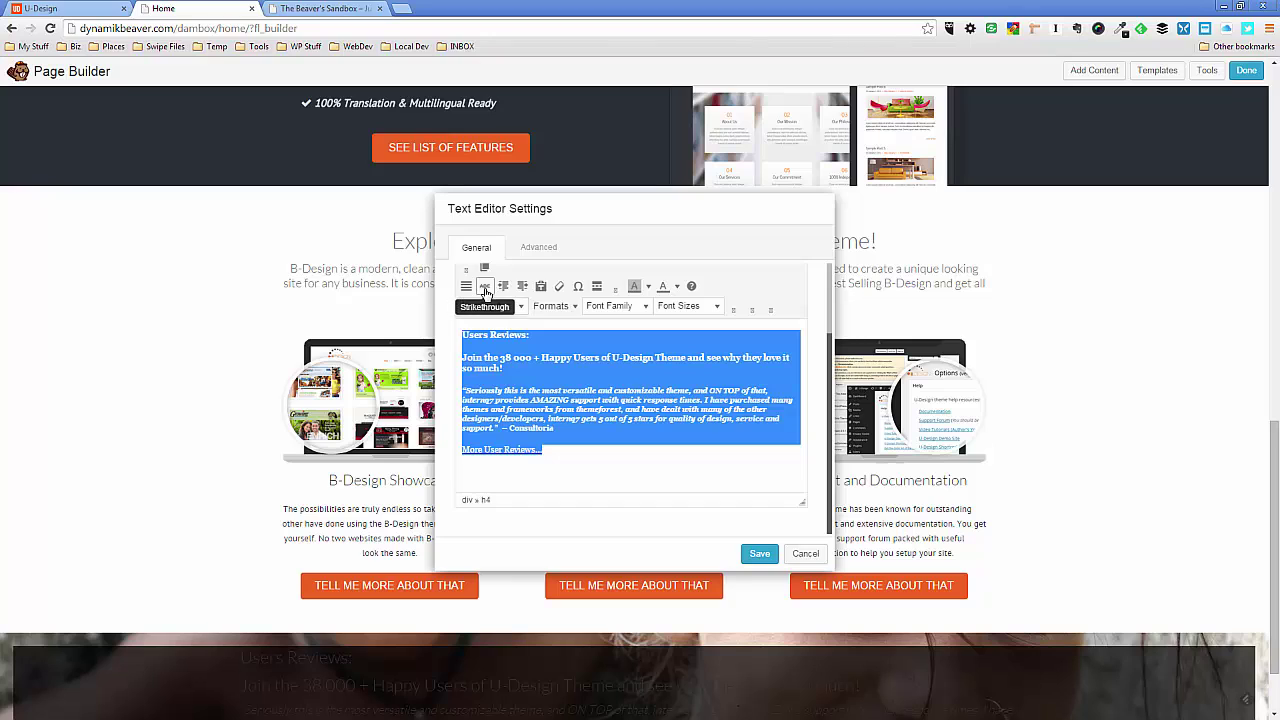
scroll(540, 300, "up", 2)
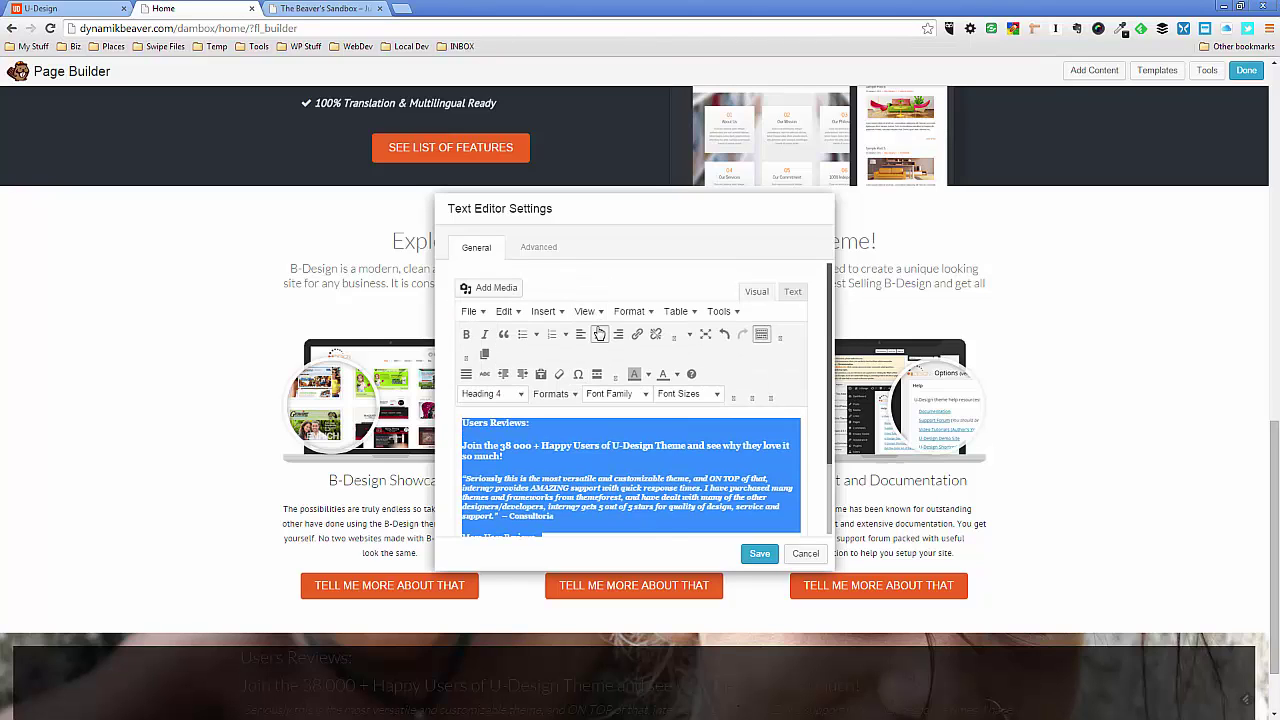
left_click(600, 334)
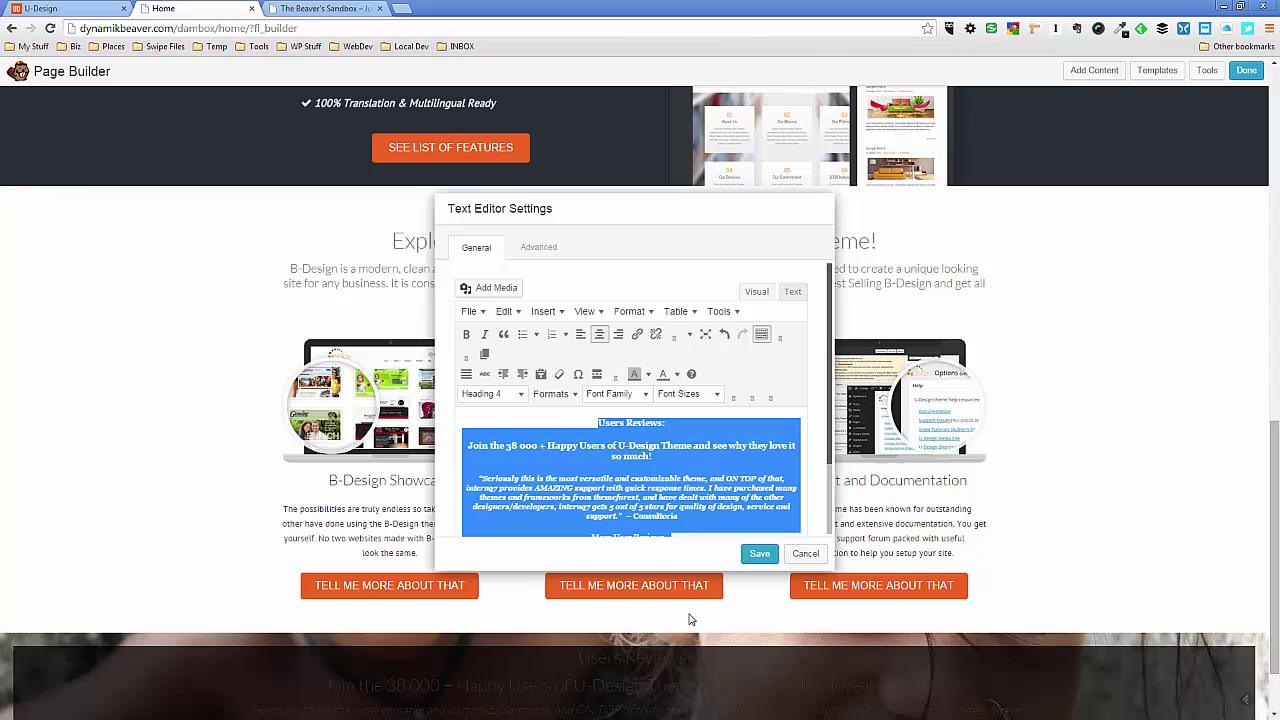
left_click(655, 242)
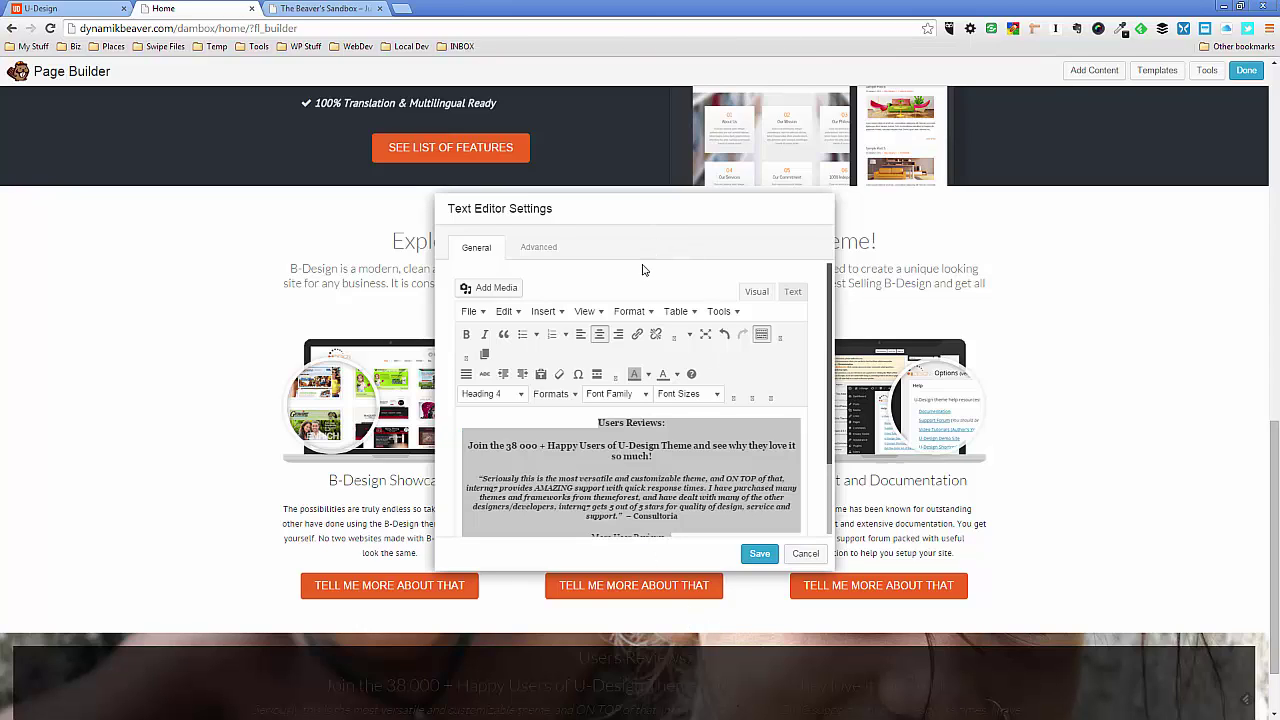
left_click(616, 420)
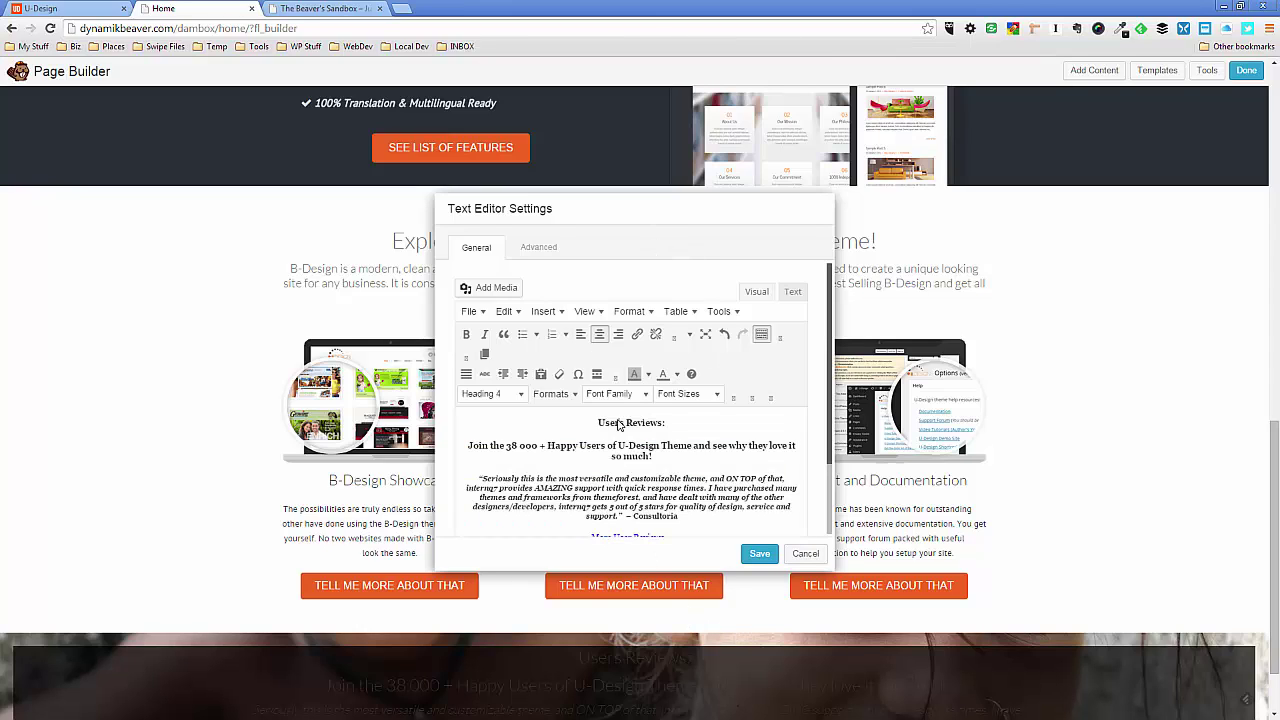
- Check the section's styling on the U-Design demo page and format the "Users Reviews:" line as Heading 2
left_click(48, 8)
left_click(215, 280)
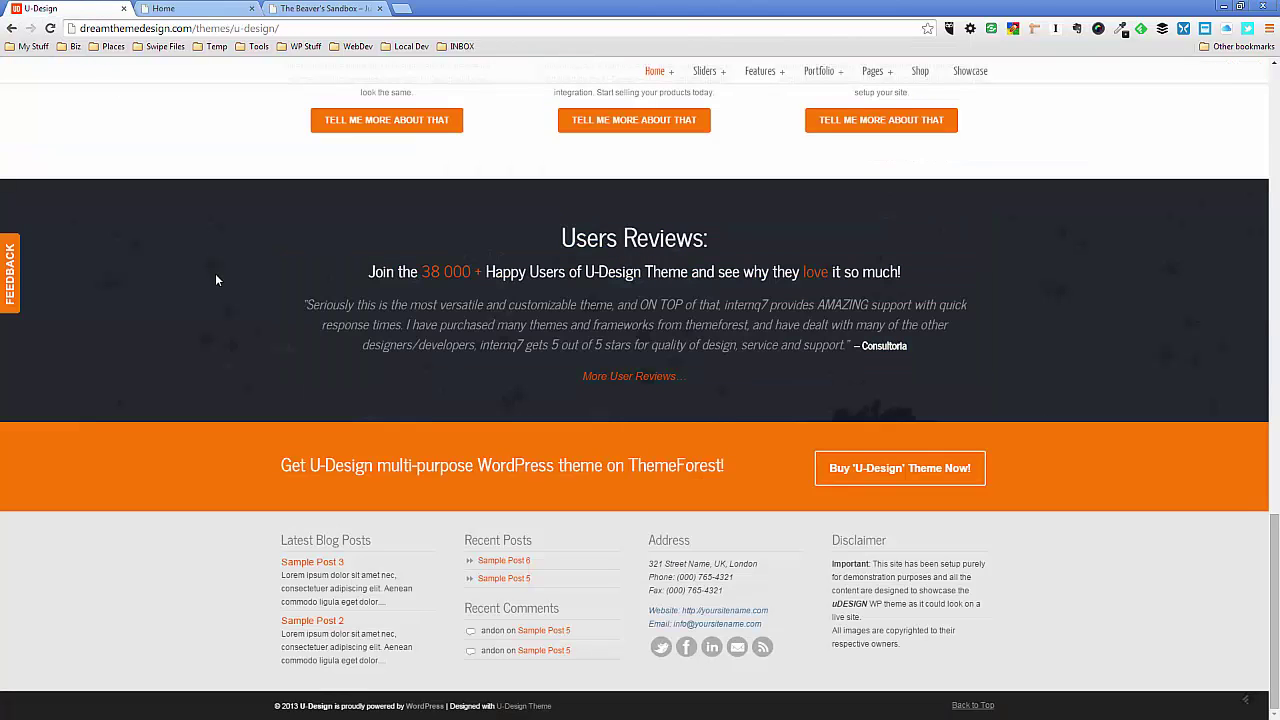
left_click(190, 8)
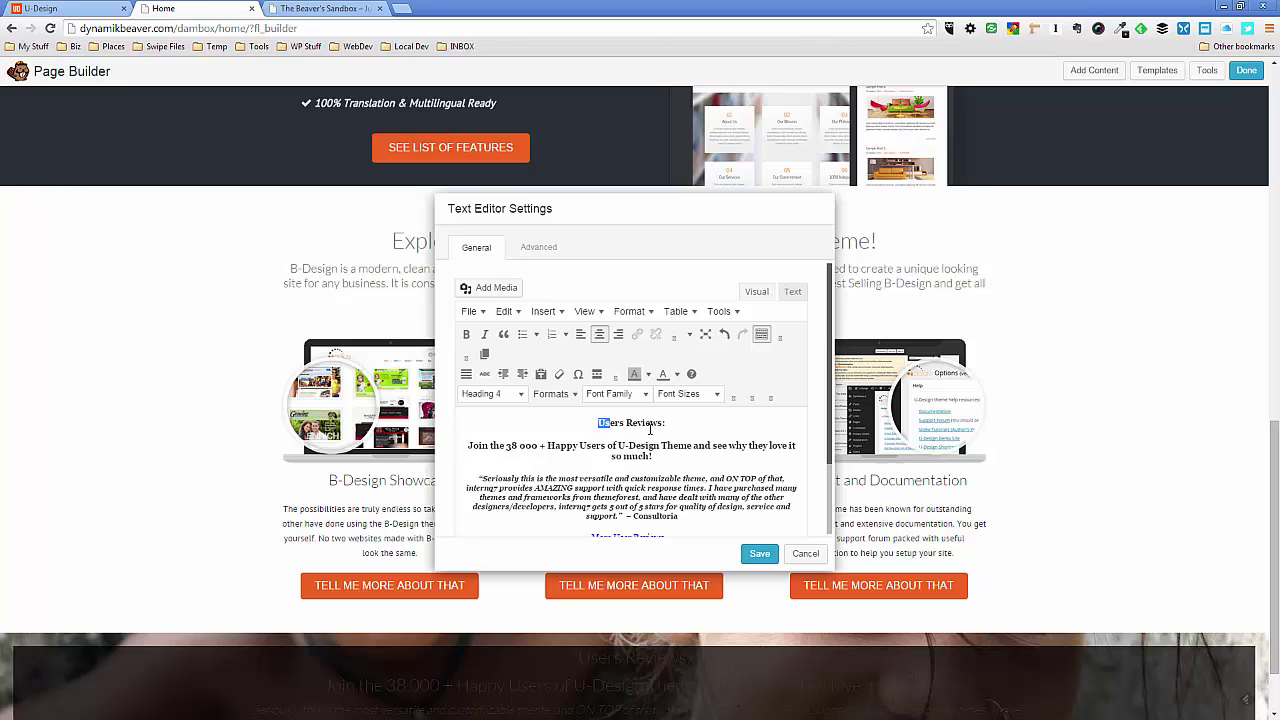
left_click_drag(650, 430, 706, 423)
left_click(495, 394)
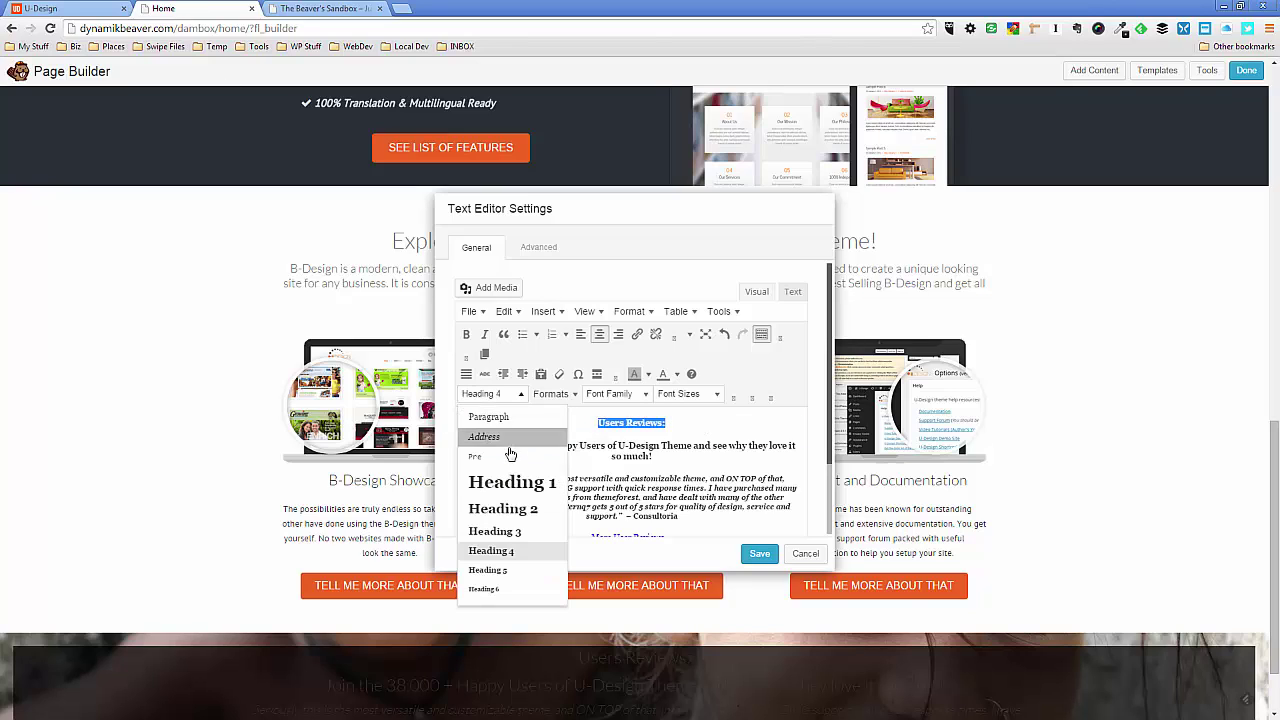
left_click(520, 508)
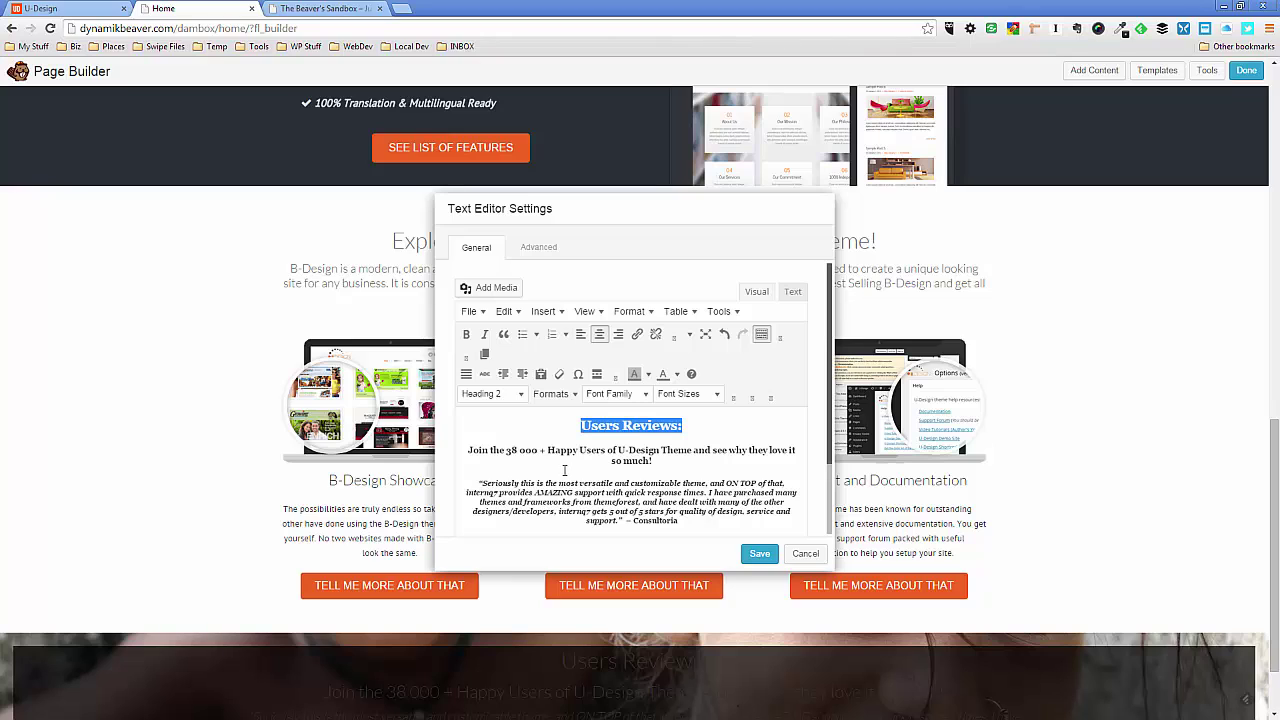
- Color the "Users Reviews:" heading text white
scroll(295, 476, "down", 1)
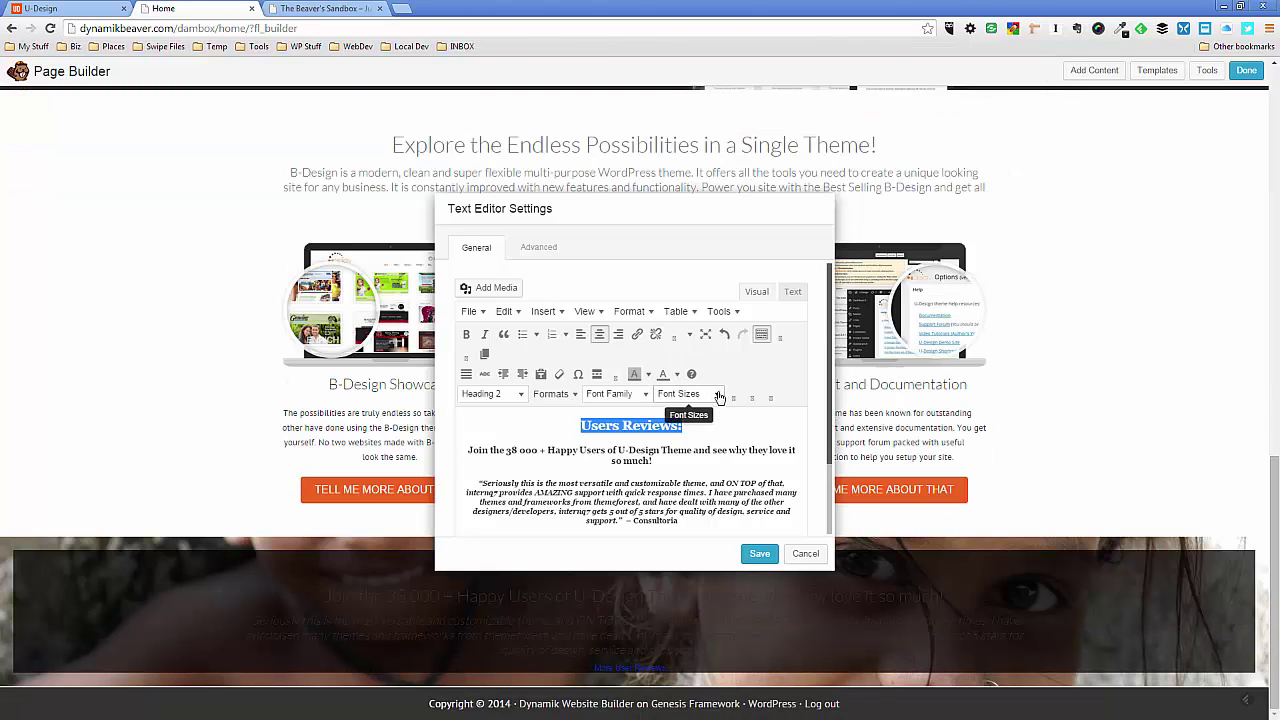
left_click(676, 374)
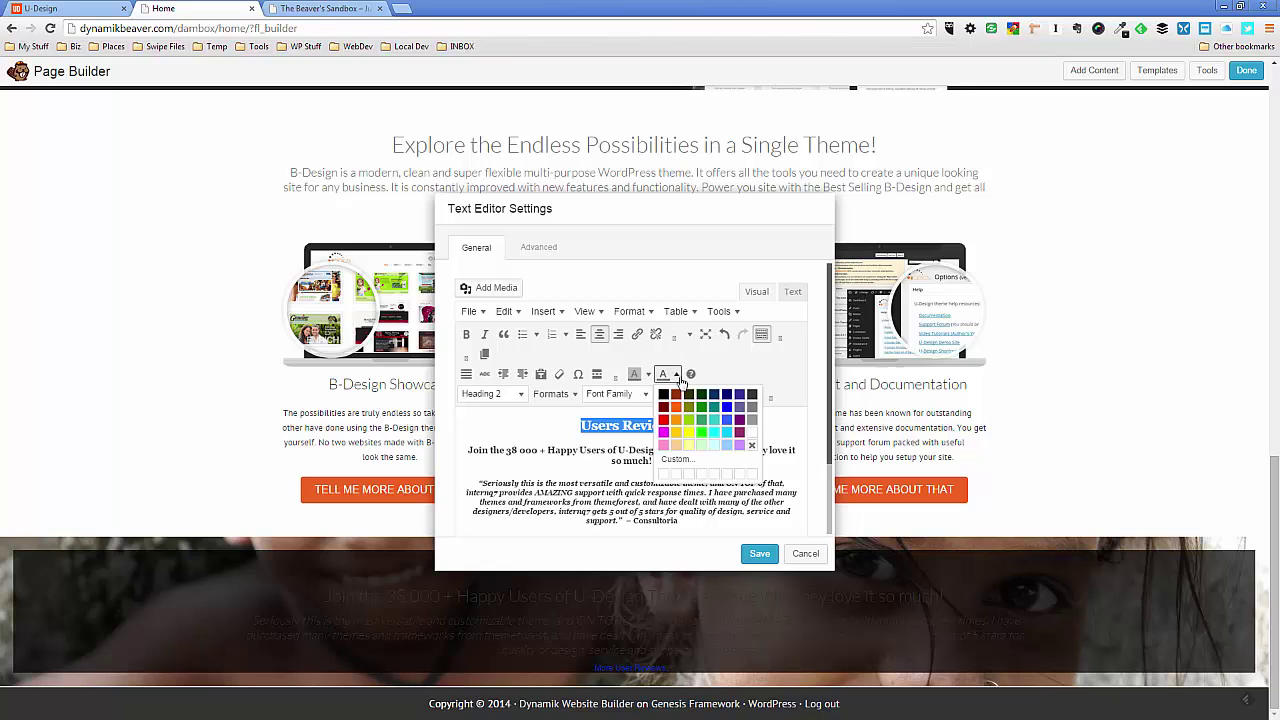
left_click(751, 432)
left_click(485, 455)
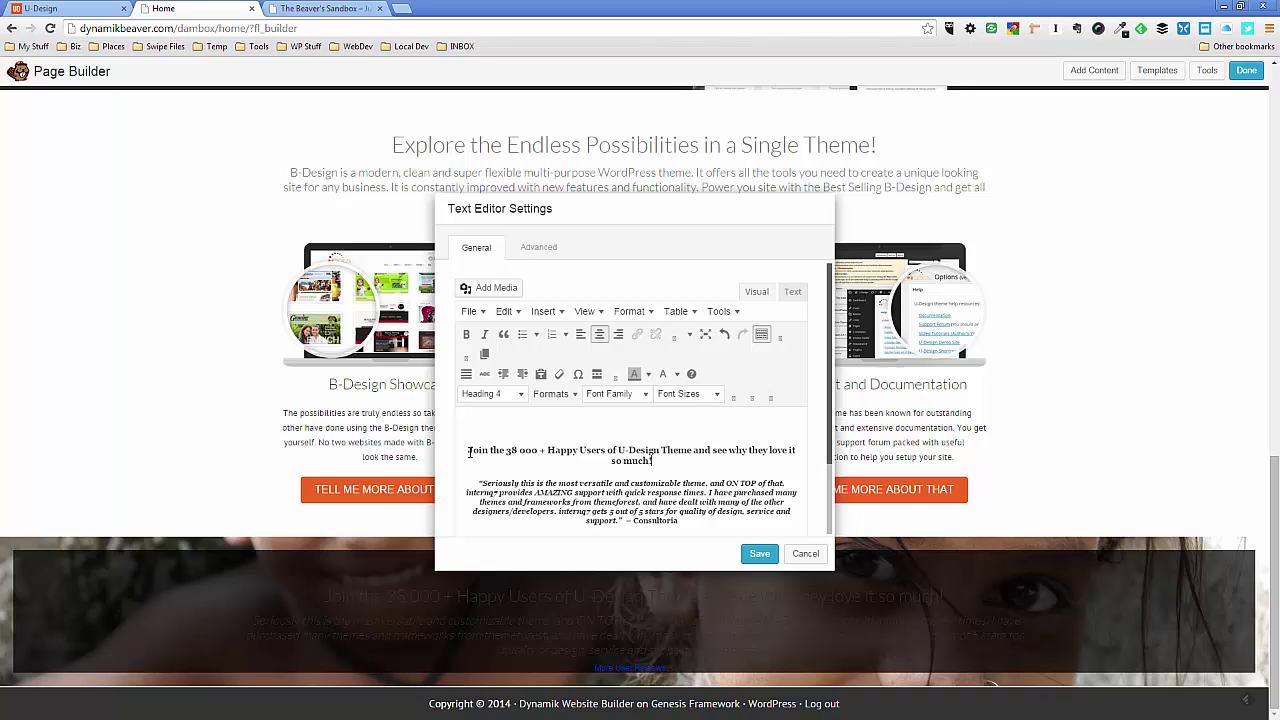
- Color the "Join the 38 000 + Happy Users" line white
left_click_drag(470, 449, 660, 457)
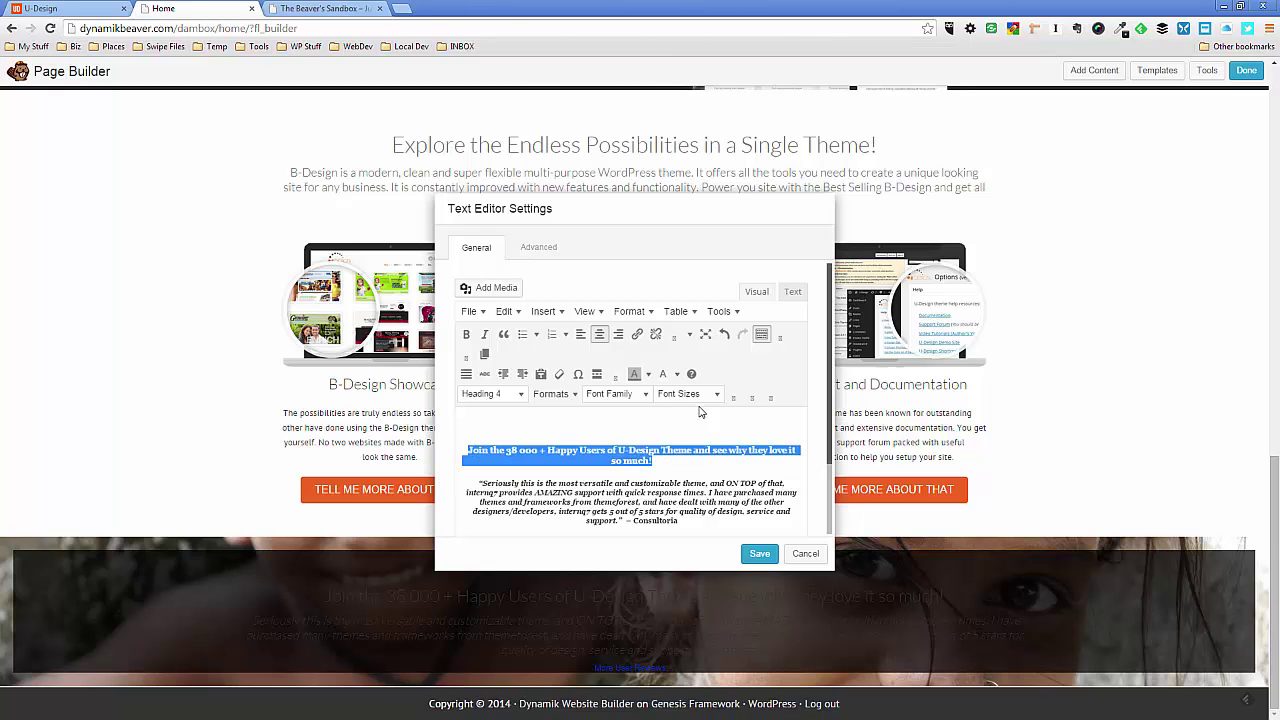
left_click(677, 375)
left_click(756, 437)
- Check the quote's color on the U-Design demo page and give the italic review quote the custom light grey text color d6d6d6
left_click(89, 10)
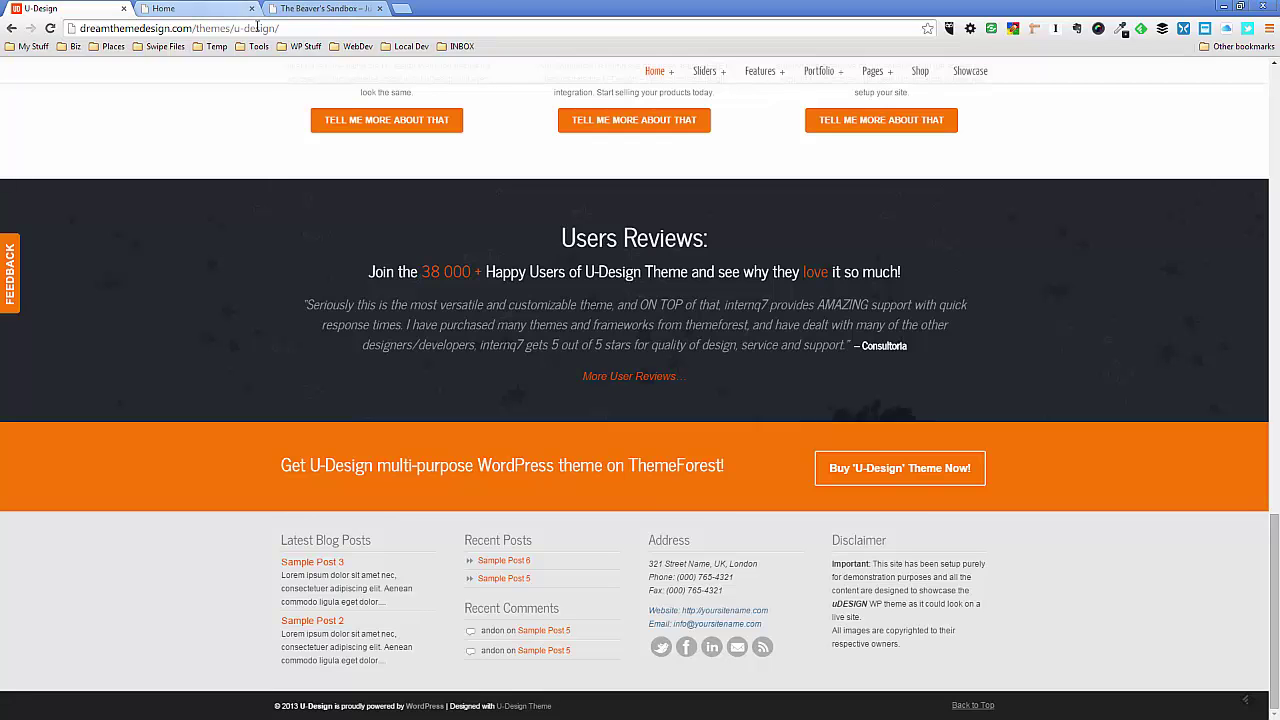
left_click(186, 13)
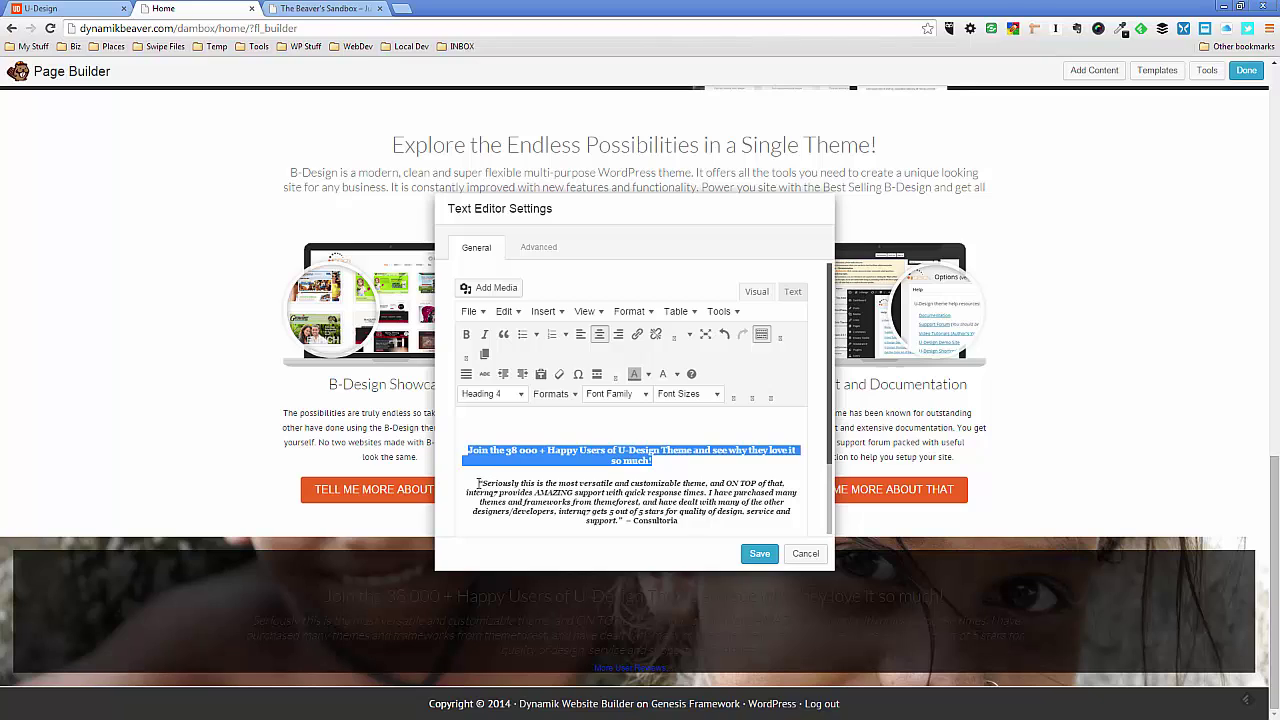
left_click_drag(479, 484, 628, 520)
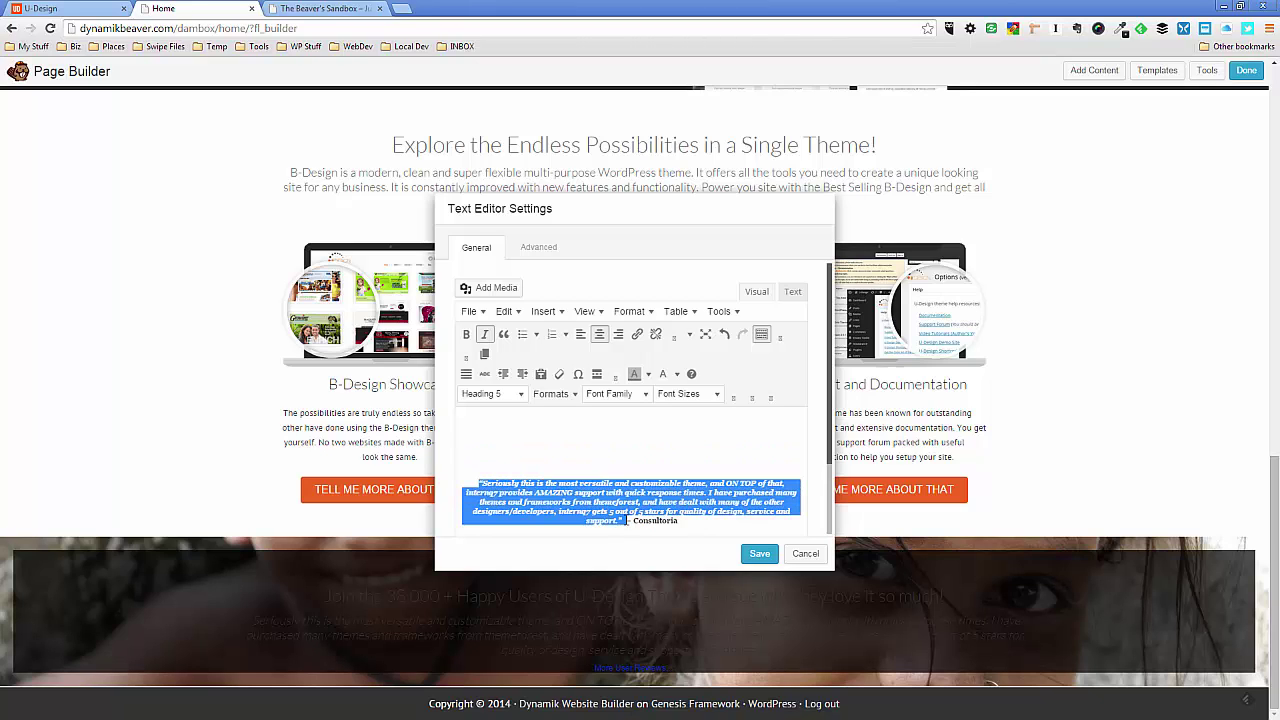
left_click(677, 375)
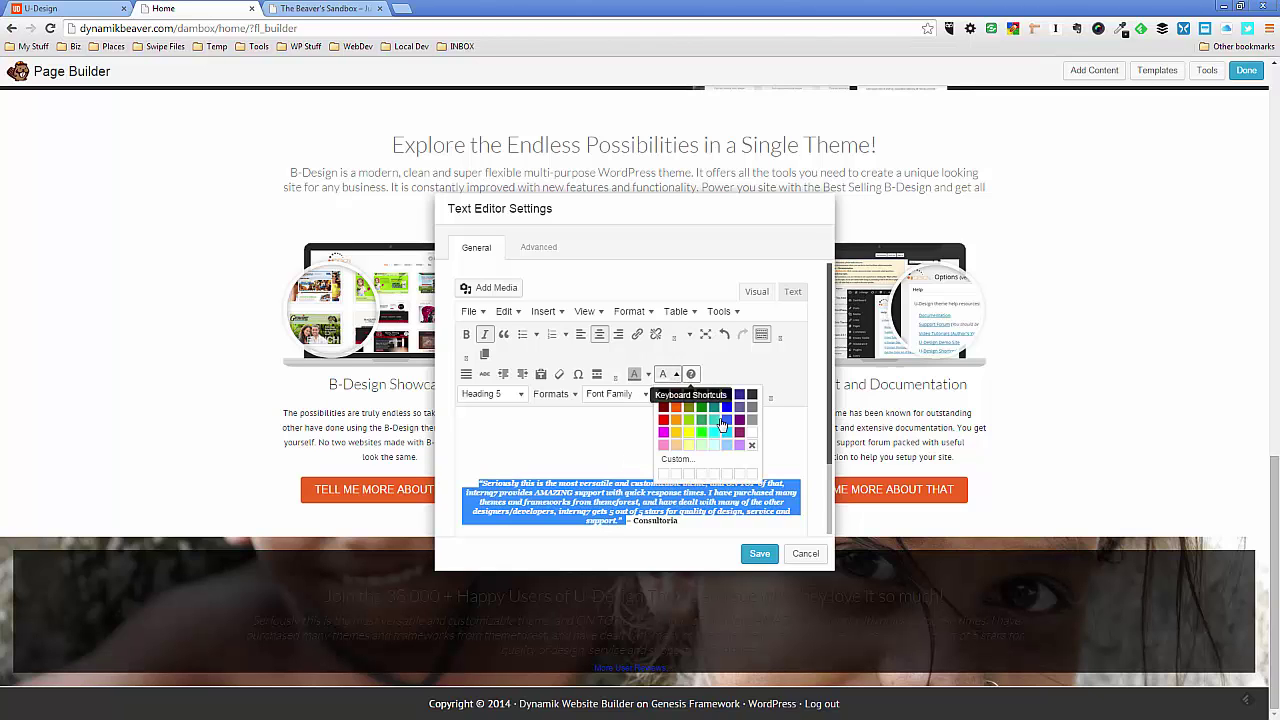
left_click(686, 461)
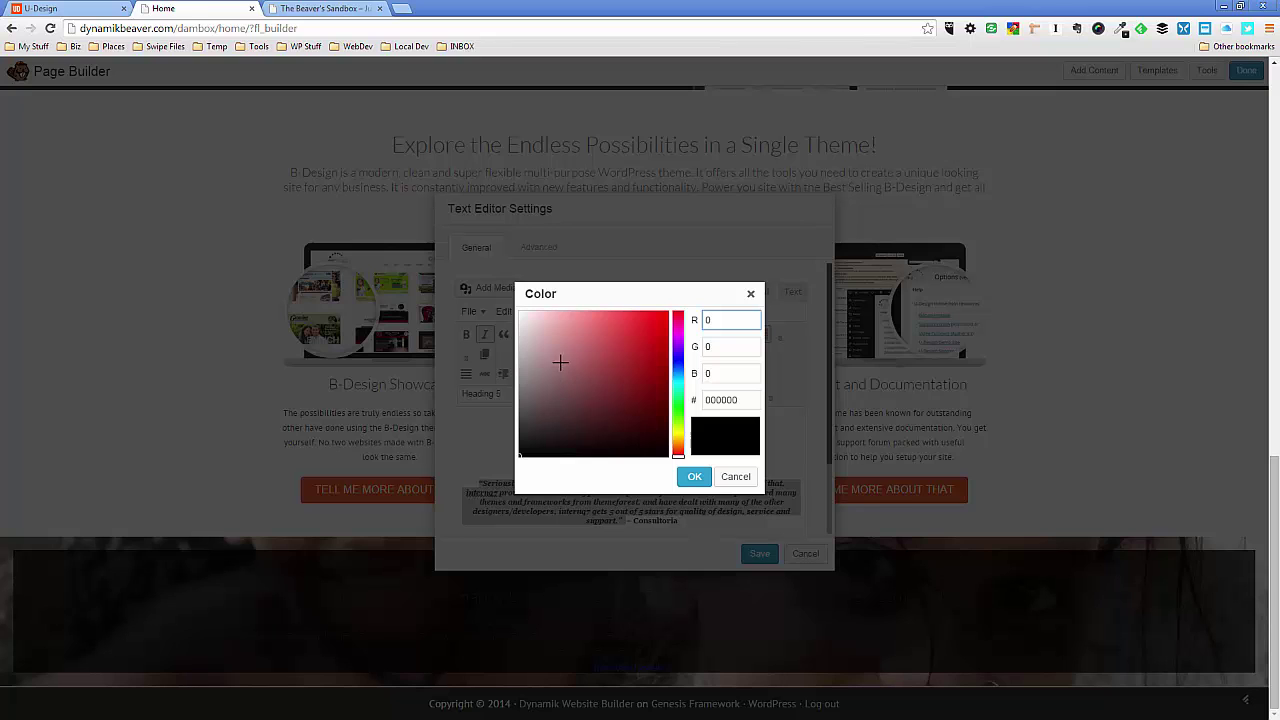
left_click_drag(535, 346, 503, 329)
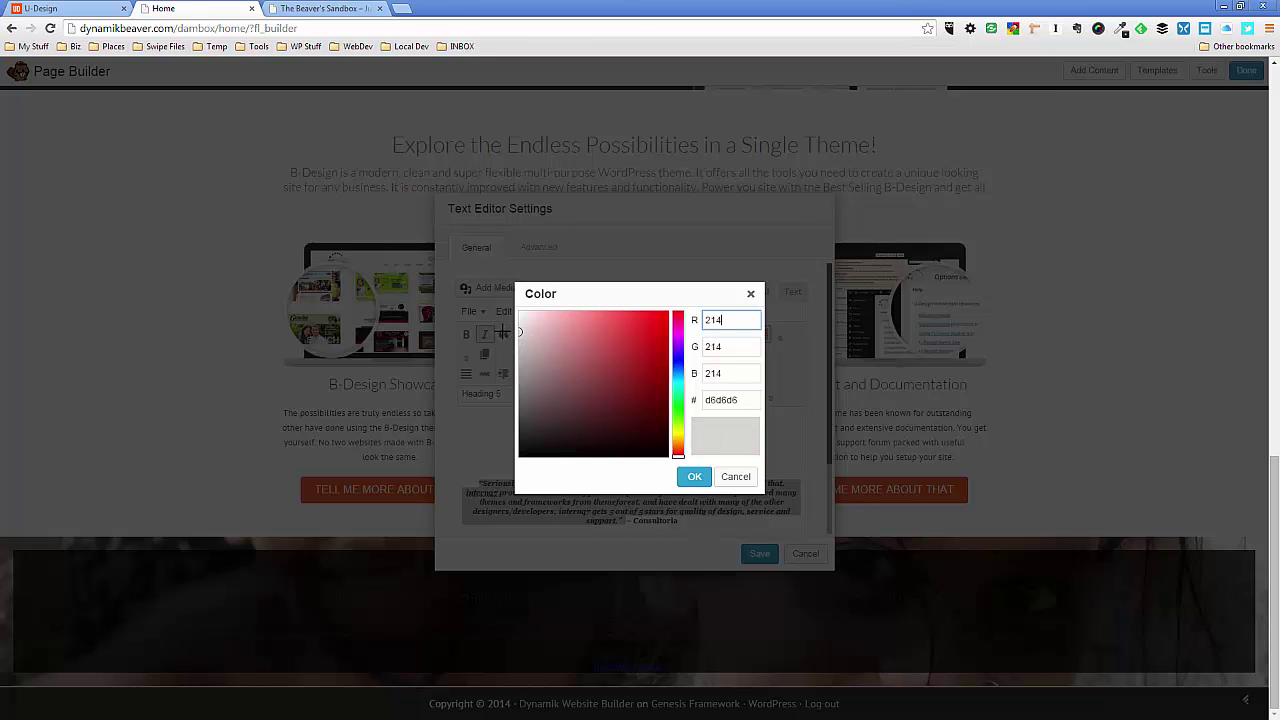
left_click(692, 477)
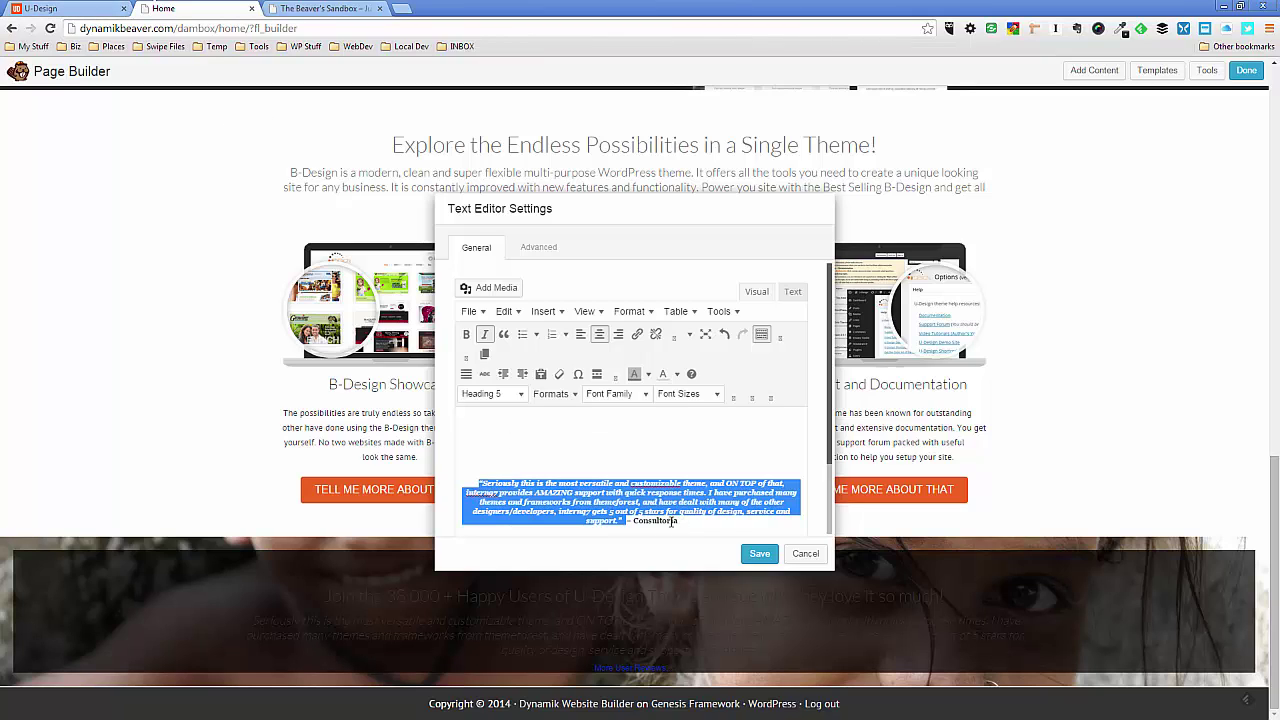
- Color the reviewer attribution at the end of the quote white
left_click_drag(673, 521, 631, 524)
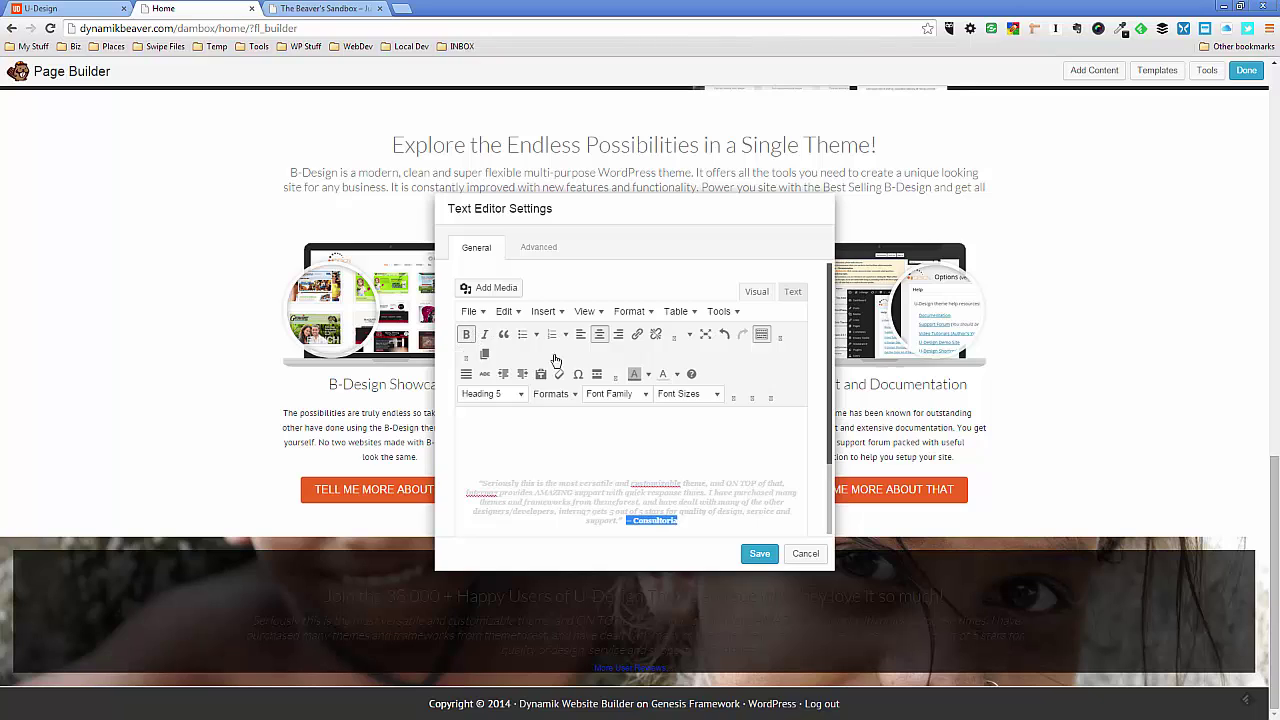
left_click(677, 374)
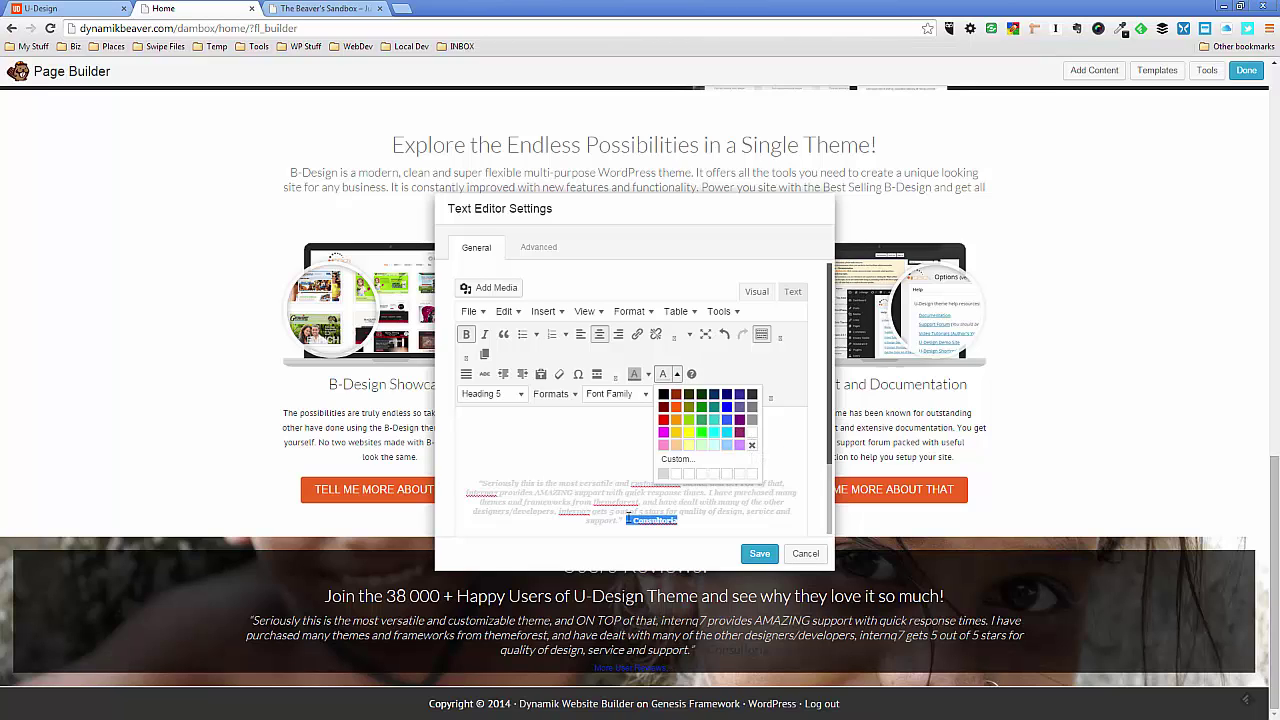
left_click(708, 512)
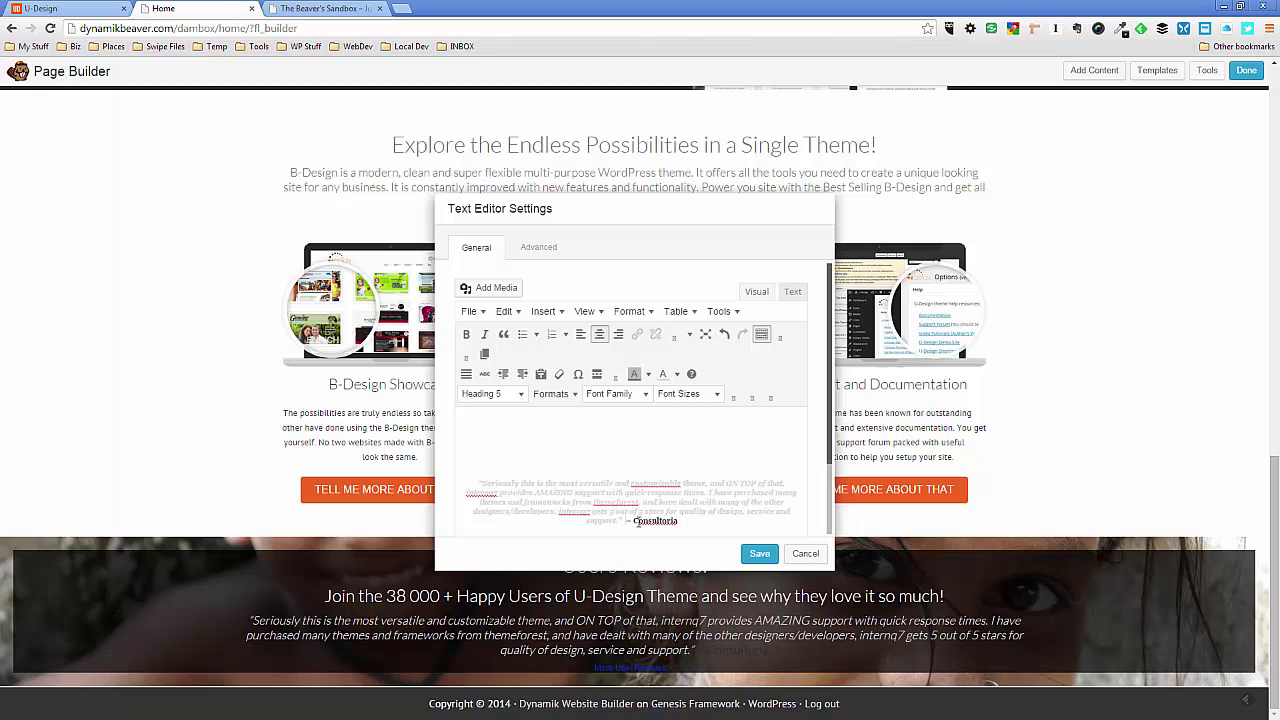
left_click(644, 519)
left_click_drag(684, 525, 630, 523)
left_click(677, 376)
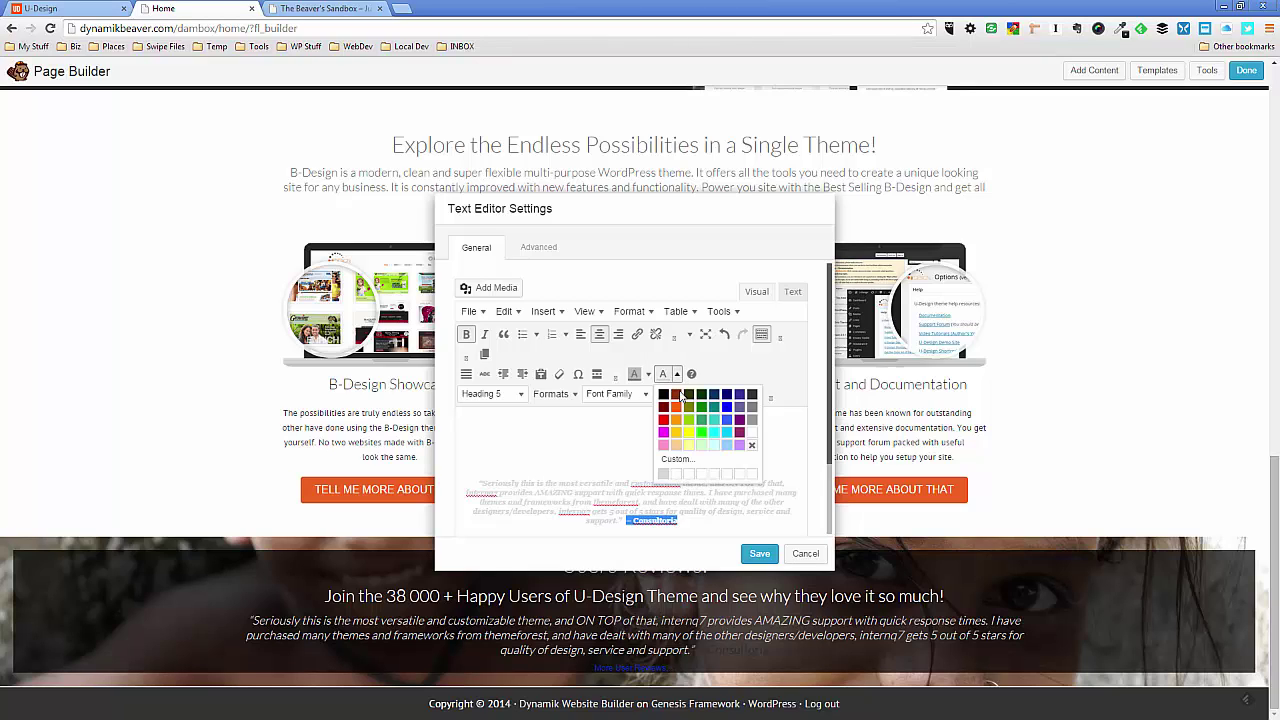
left_click(750, 434)
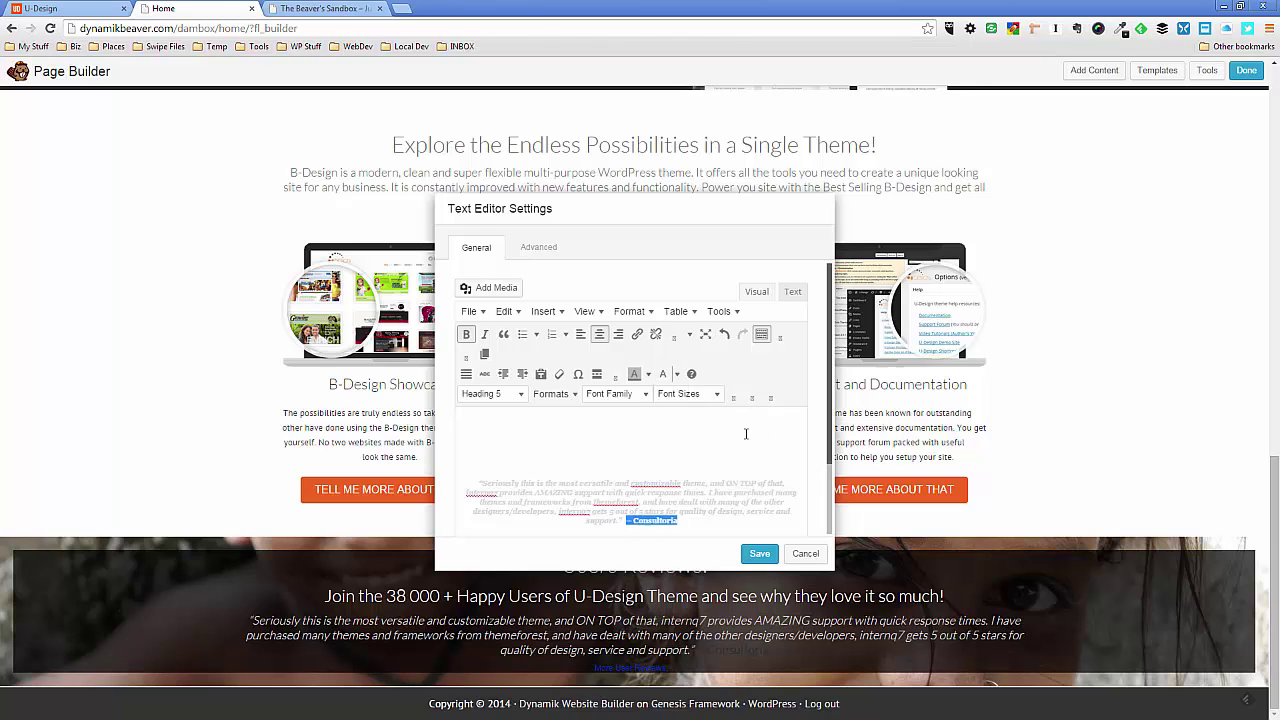
left_click(546, 497)
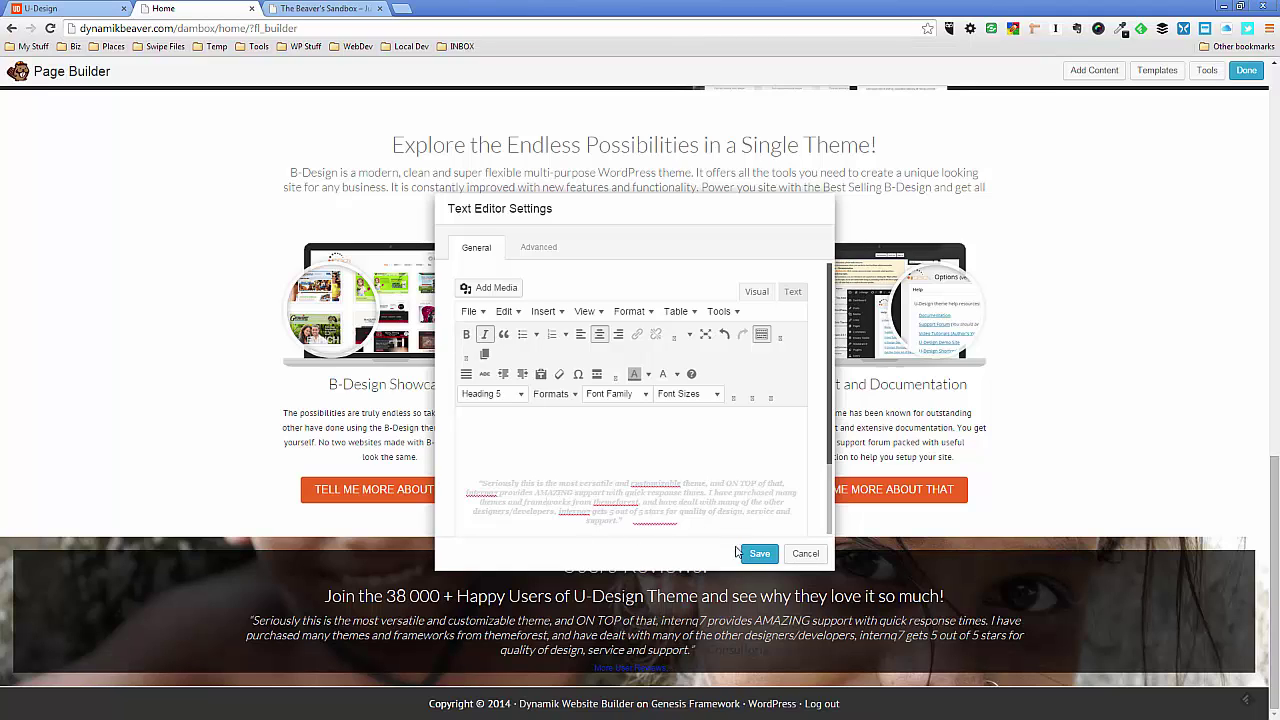
- Color the "More User Reviews..." link dark orange to match the U-Design demo and save the text module
scroll(712, 522, "down", 1)
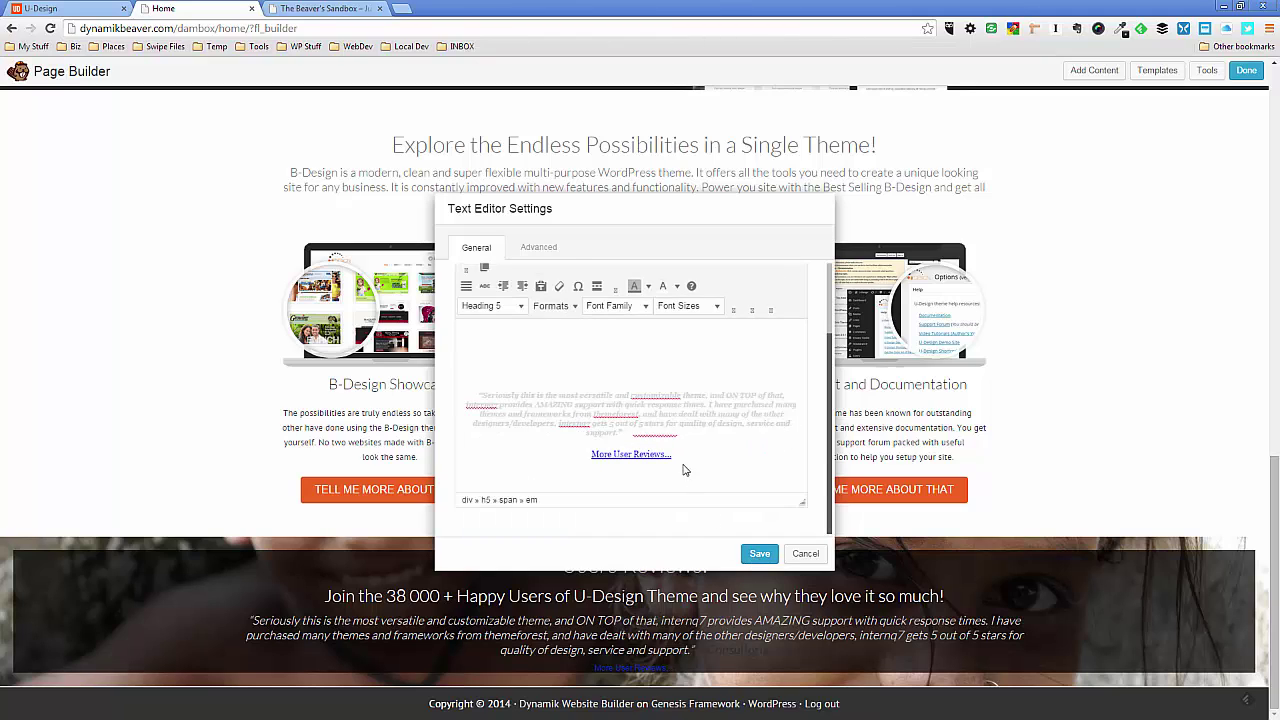
left_click_drag(672, 456, 591, 457)
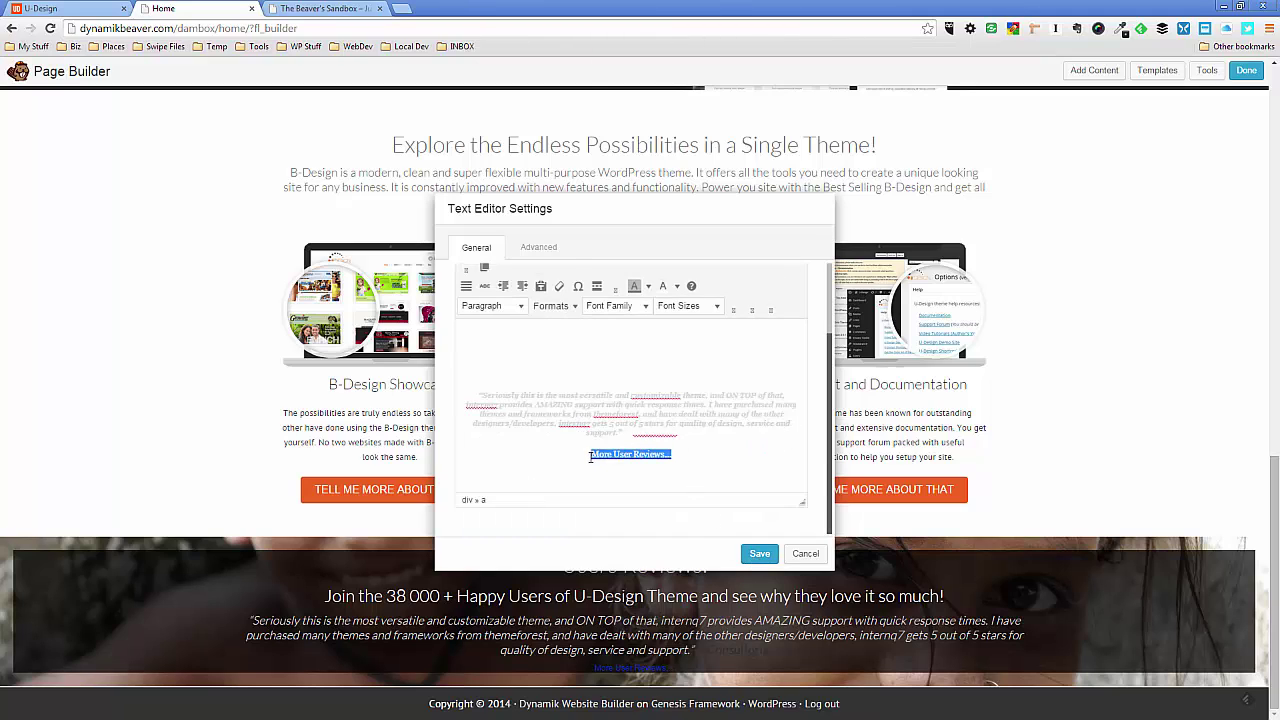
left_click(676, 286)
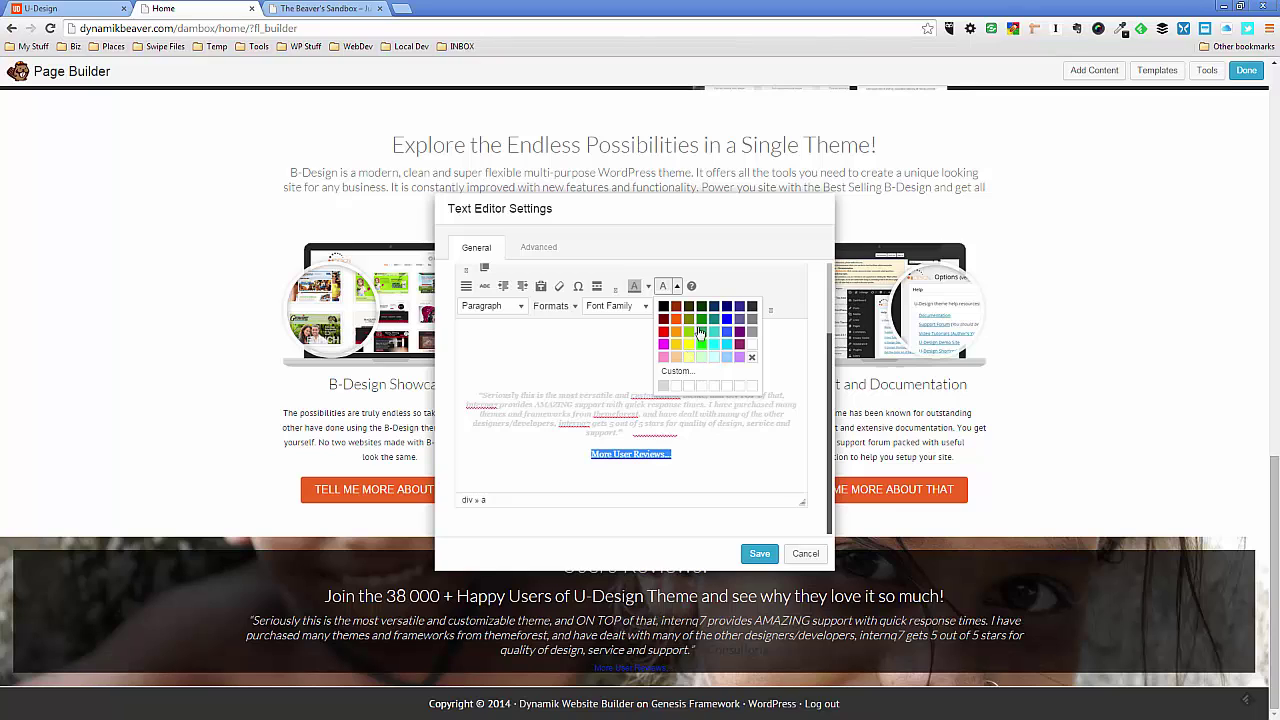
left_click(677, 320)
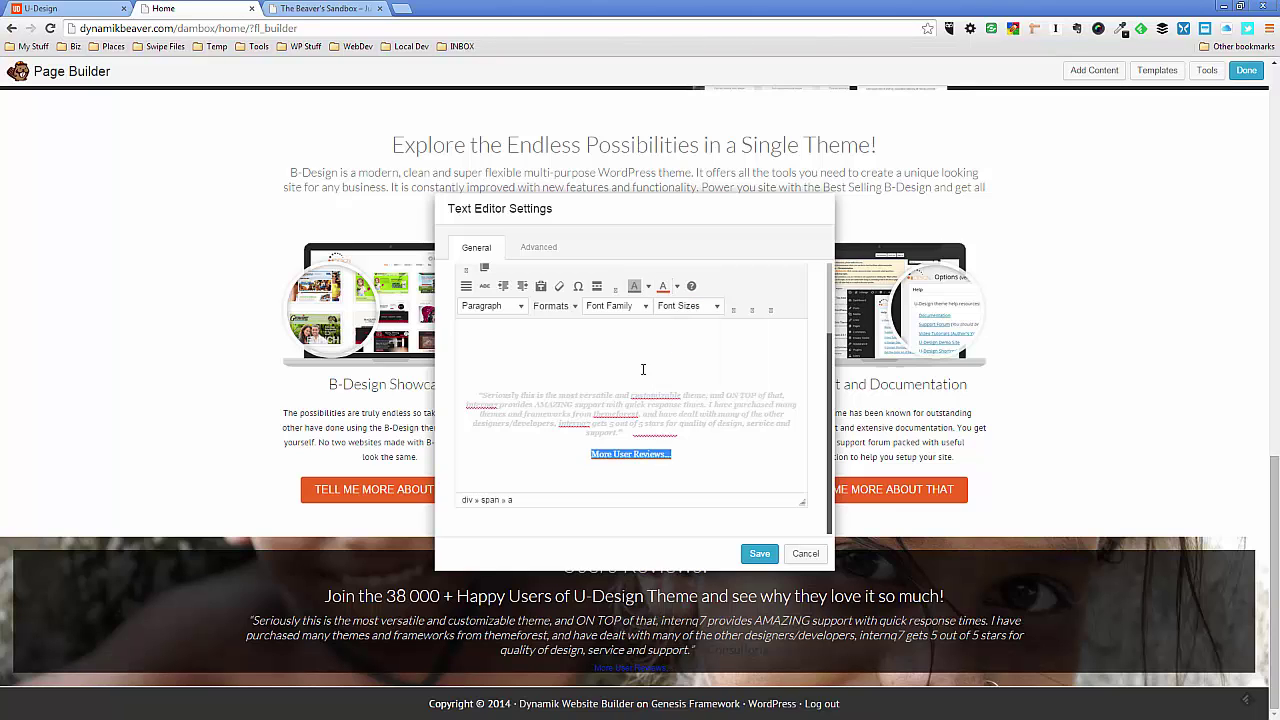
left_click(100, 12)
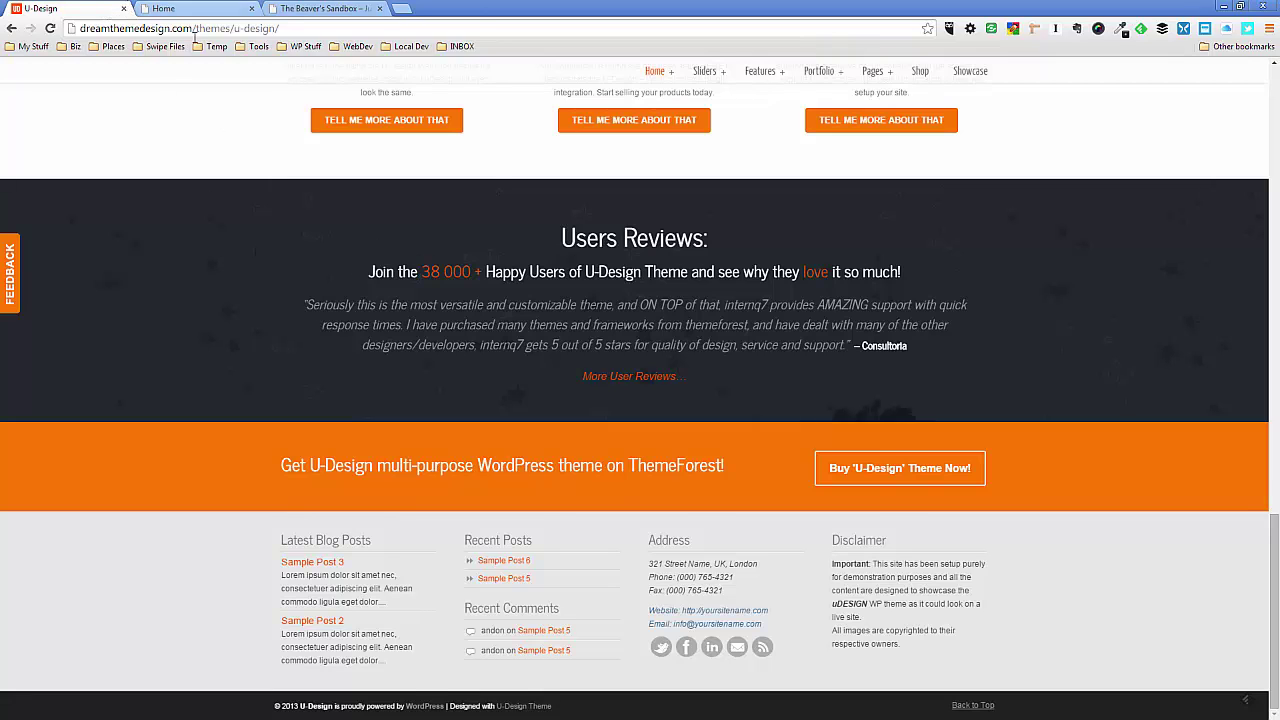
left_click(170, 9)
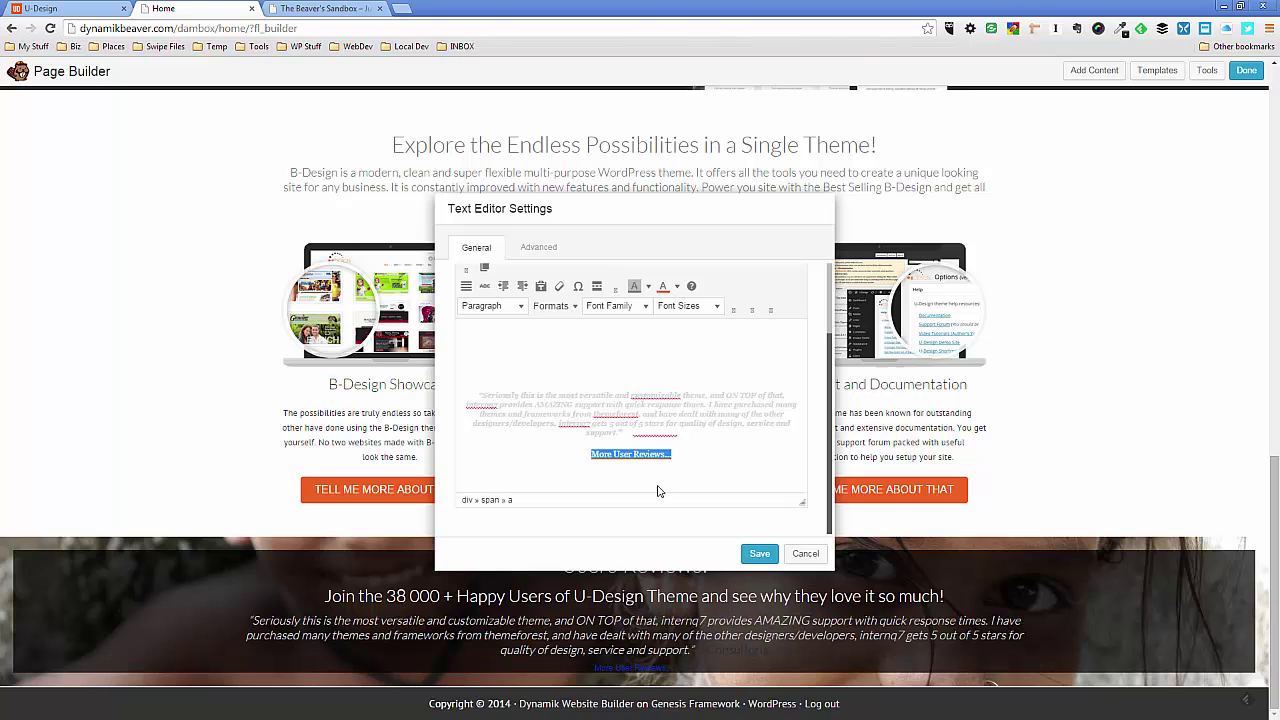
left_click(762, 555)
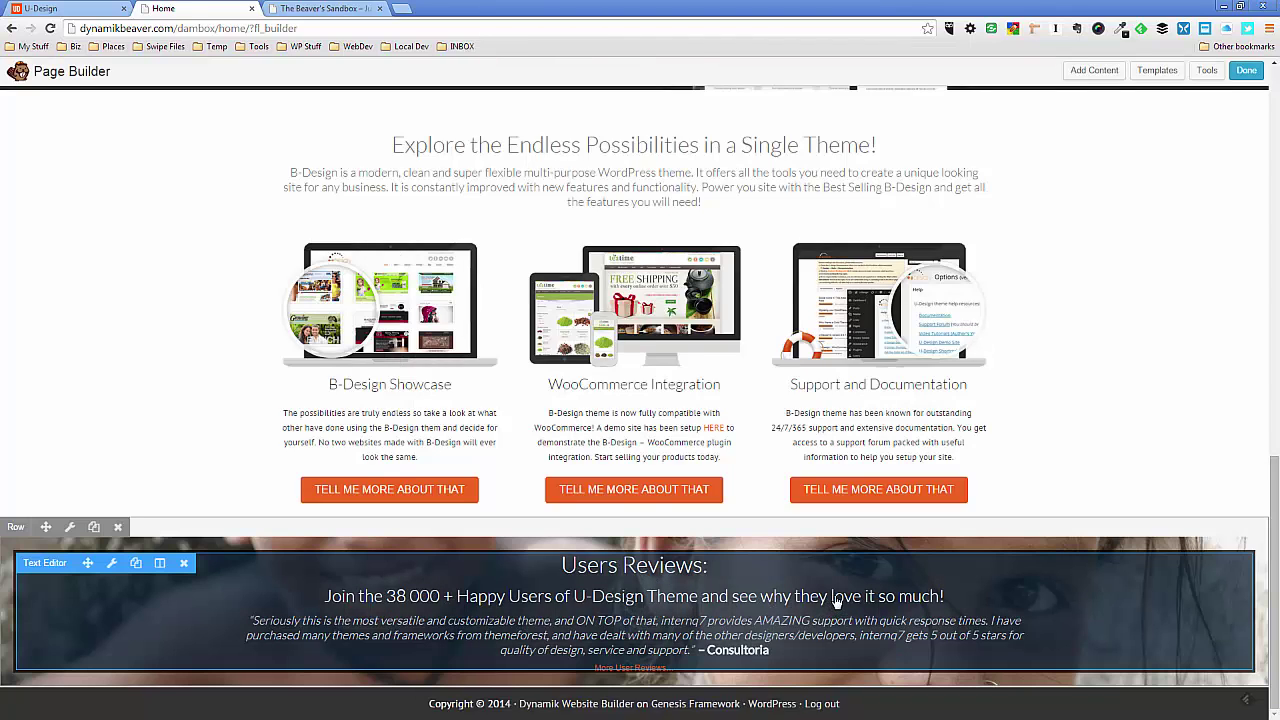
- Set the Users Reviews text module's top and bottom margins to 80 px each
scroll(836, 608, "up", 1)
scroll(843, 623, "down", 1)
scroll(850, 630, "up", 2)
scroll(760, 620, "down", 2)
left_click(112, 563)
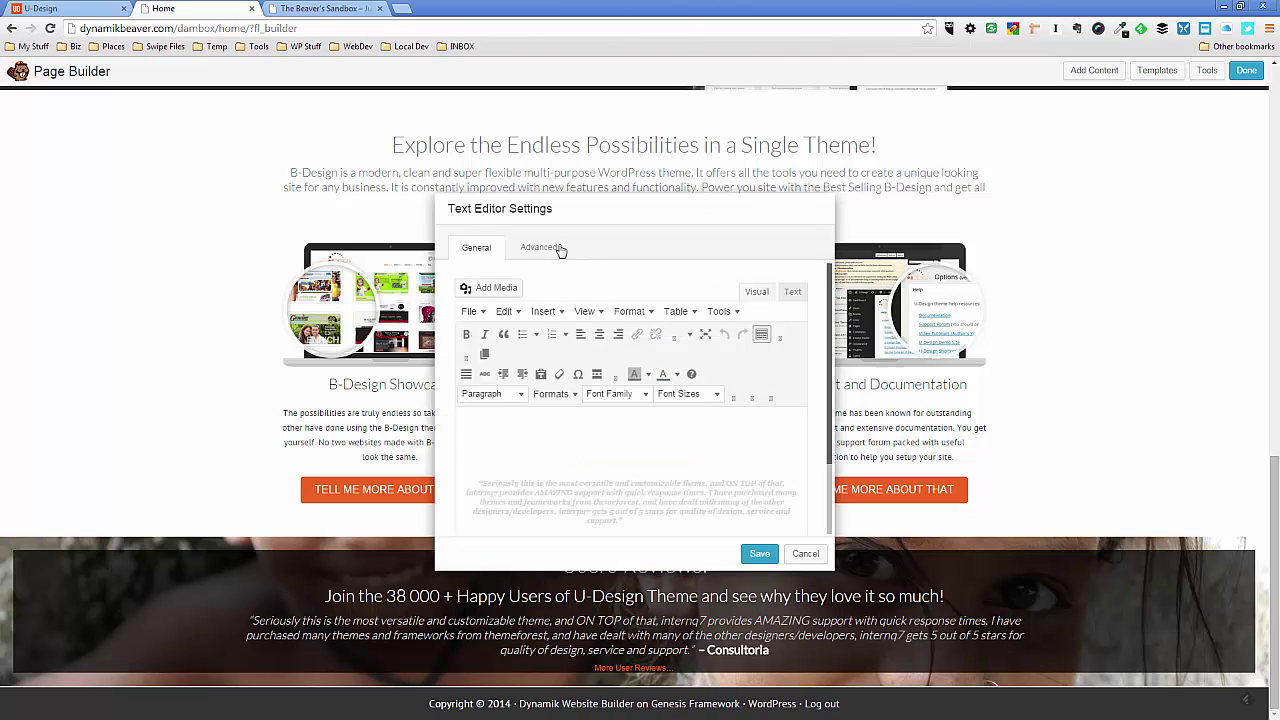
left_click(540, 248)
scroll(583, 421, "up", 2)
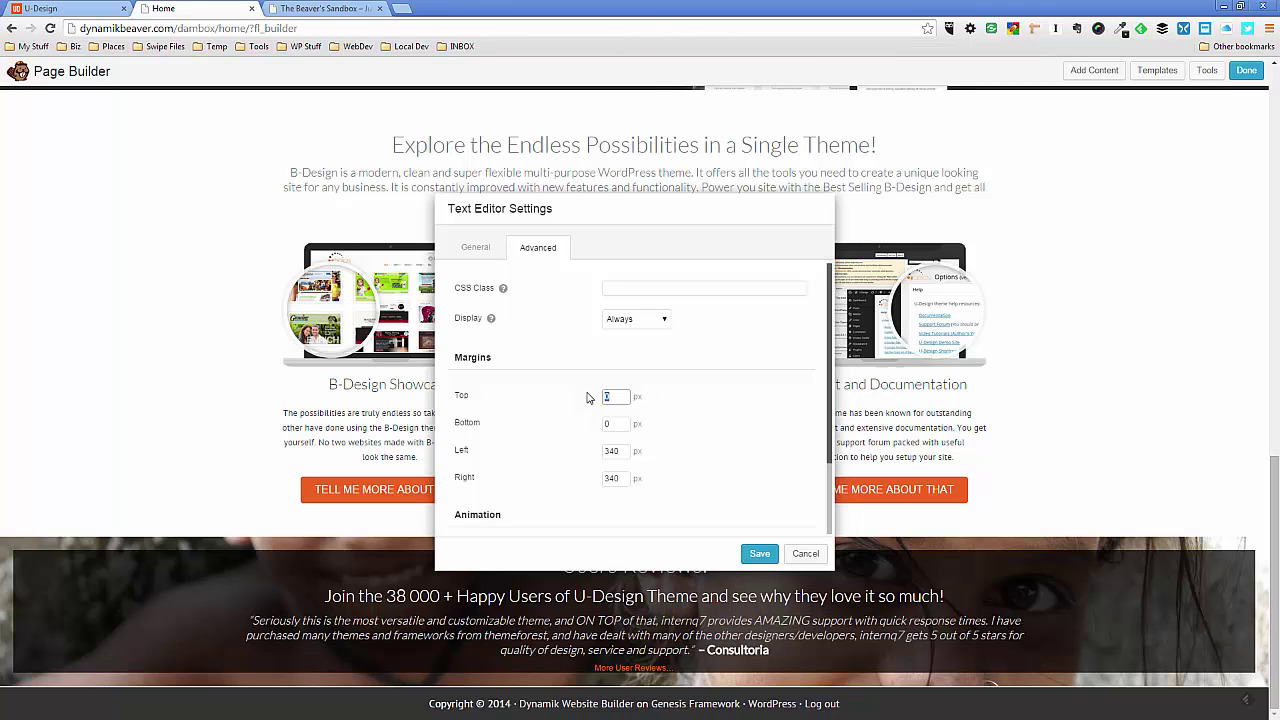
type("100")
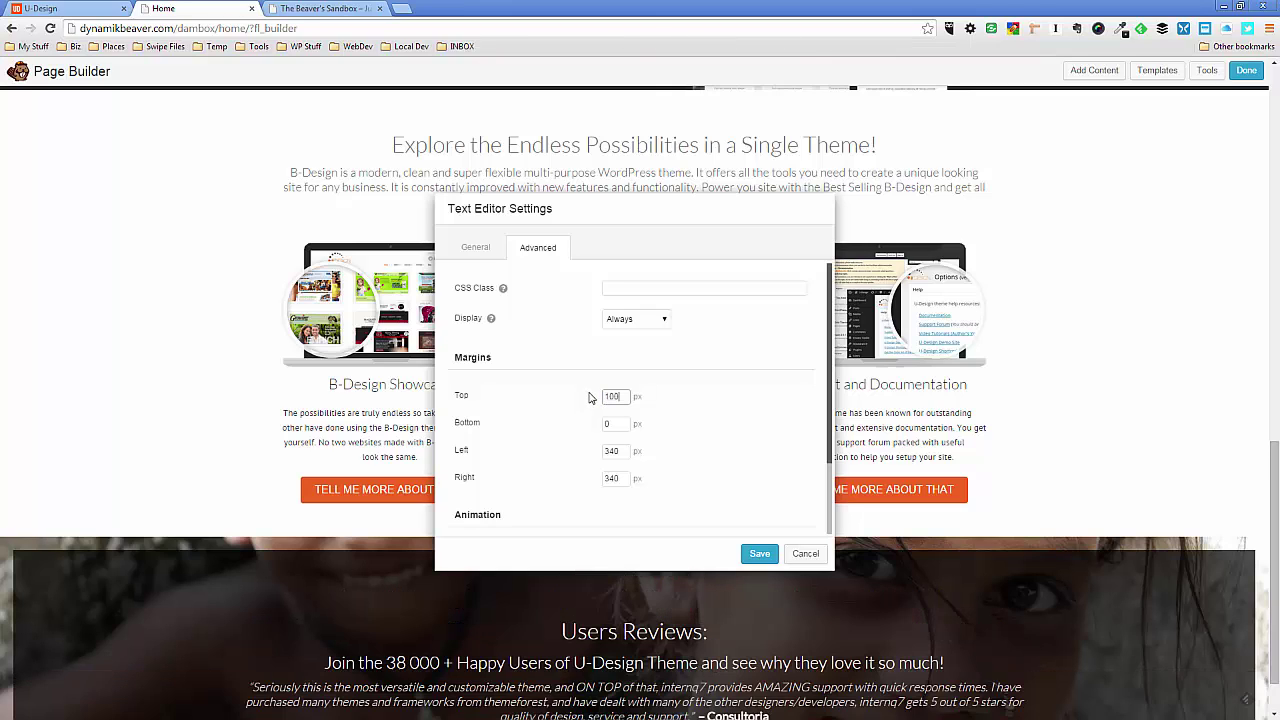
scroll(617, 481, "down", 1)
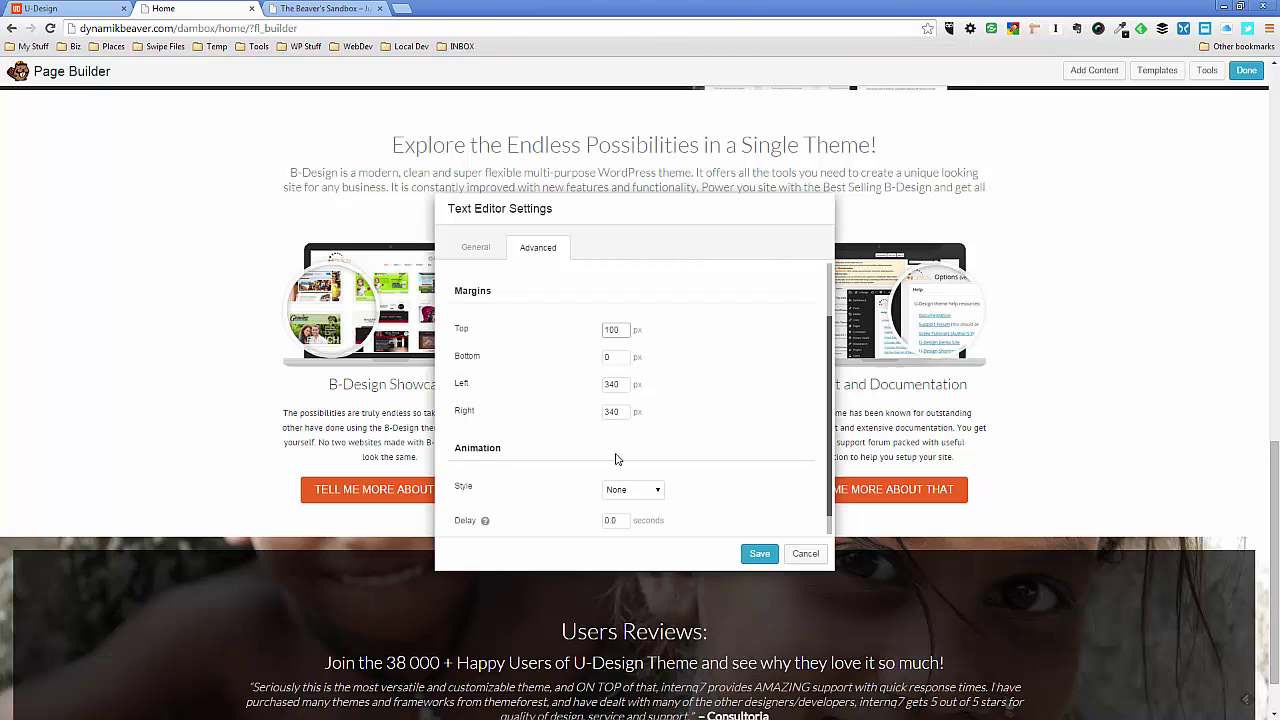
left_click_drag(621, 330, 579, 331)
type("80")
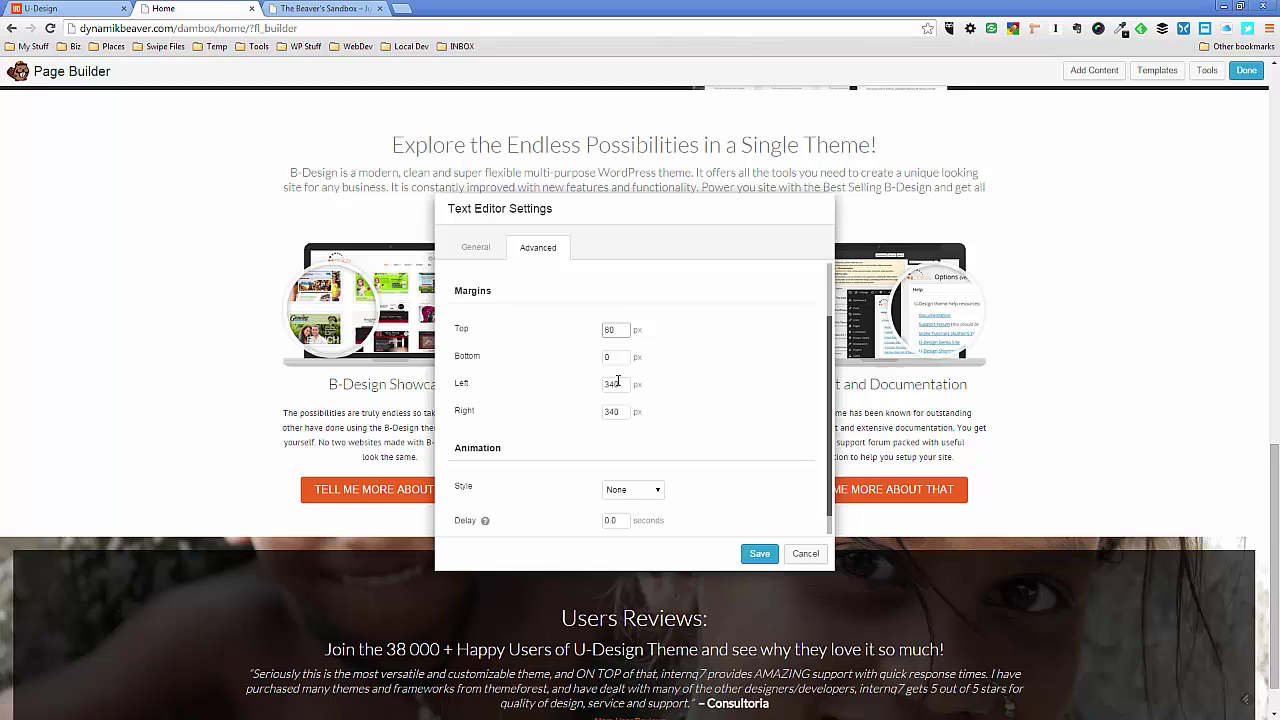
key("Tab")
type("80")
scroll(691, 389, "down", 1)
scroll(763, 561, "down", 2)
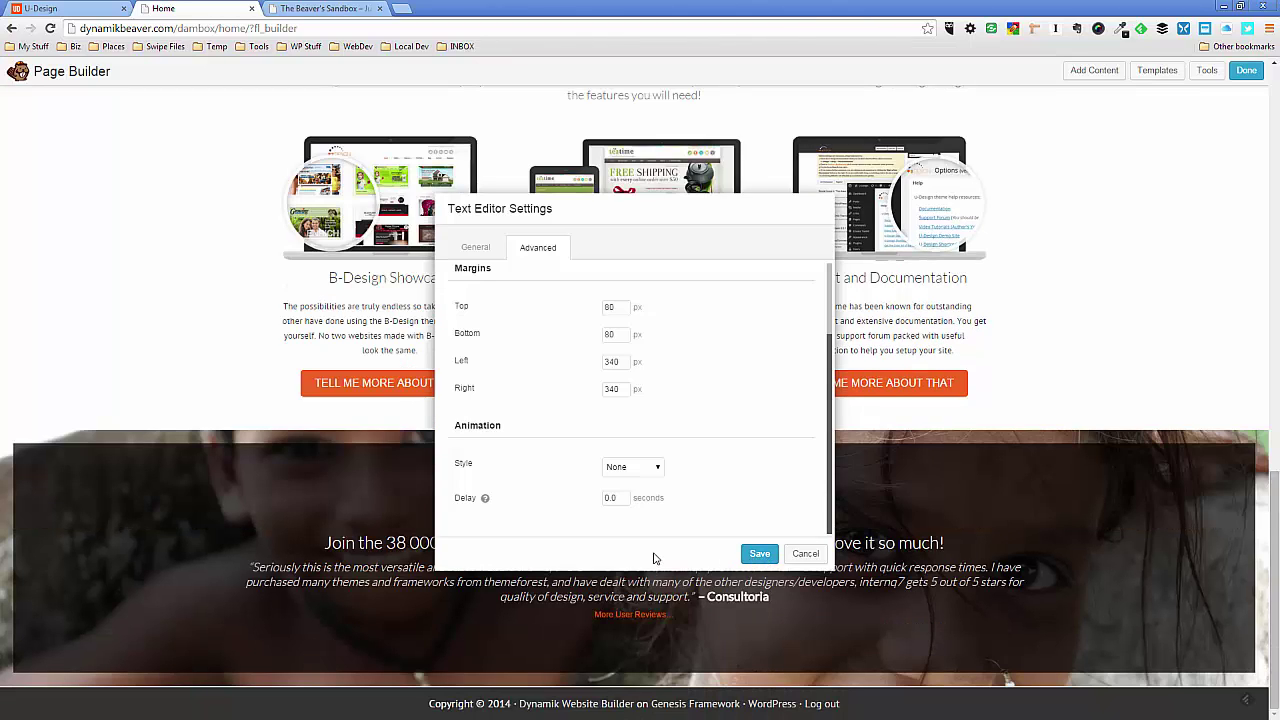
- Compare the Users Reviews section's spacing and link styling with the U-Design demo page, moving the settings window clear of the section
left_click(76, 12)
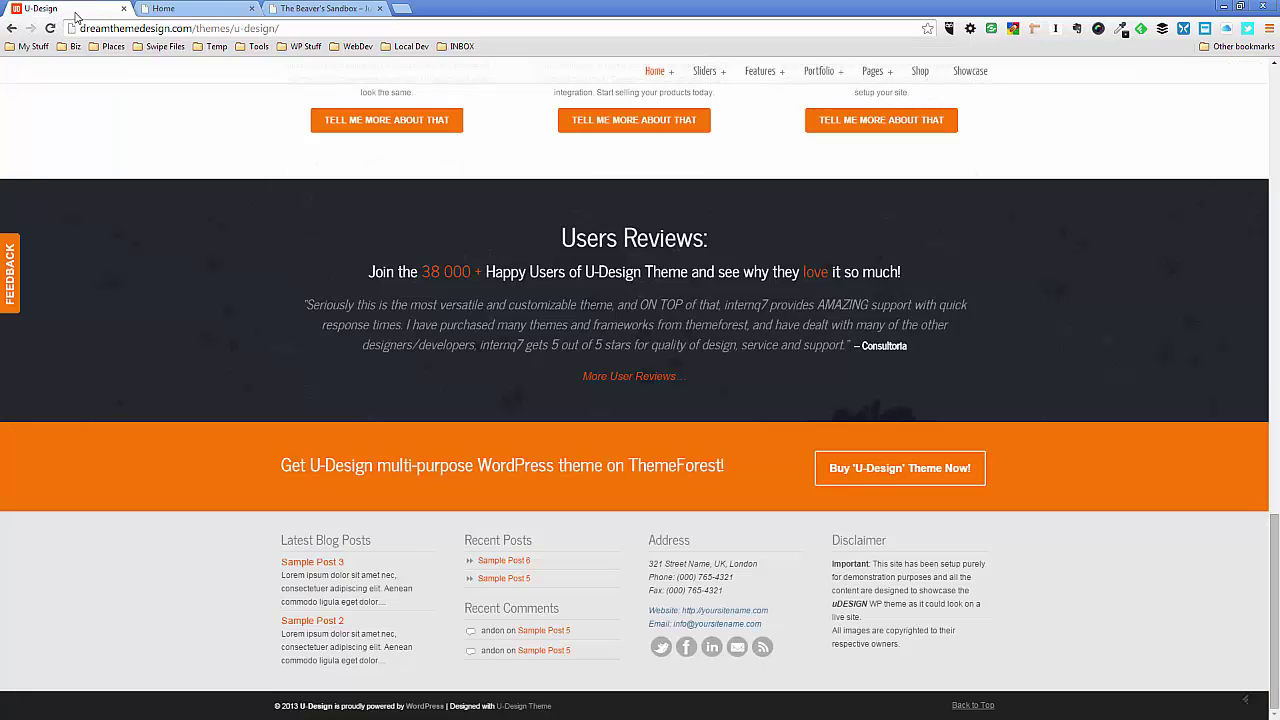
left_click(192, 12)
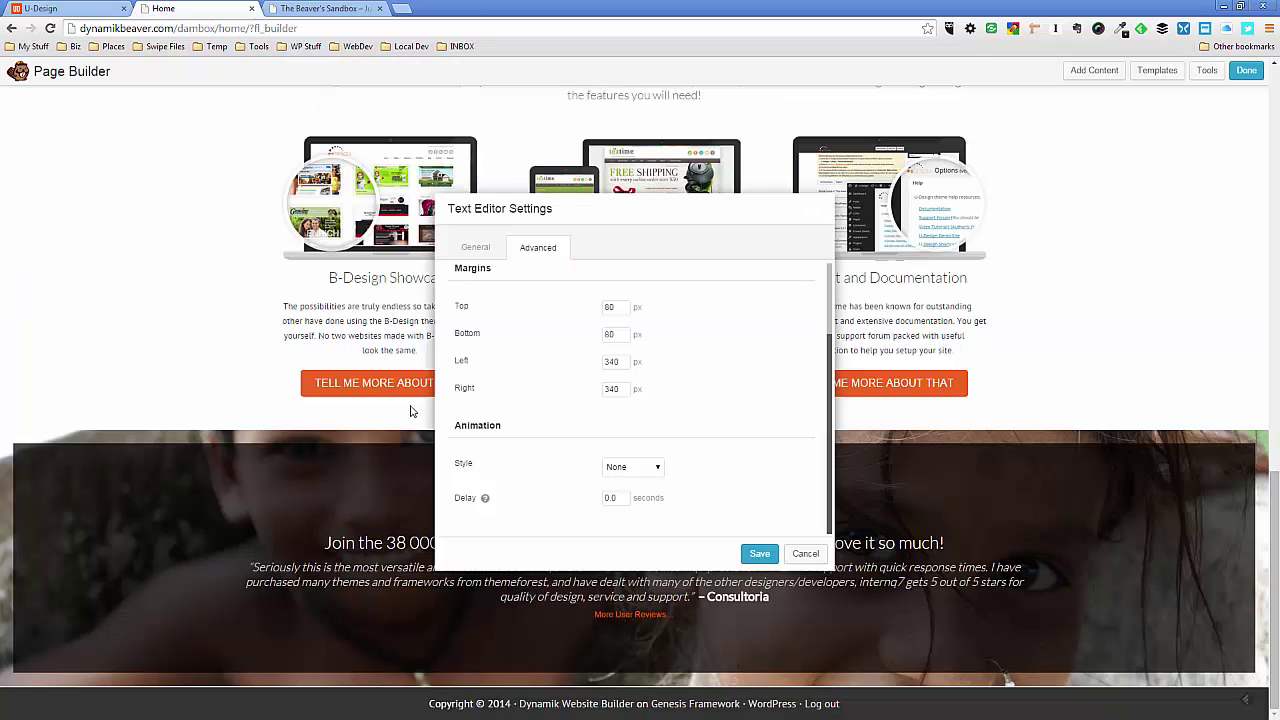
left_click_drag(783, 201, 1116, 138)
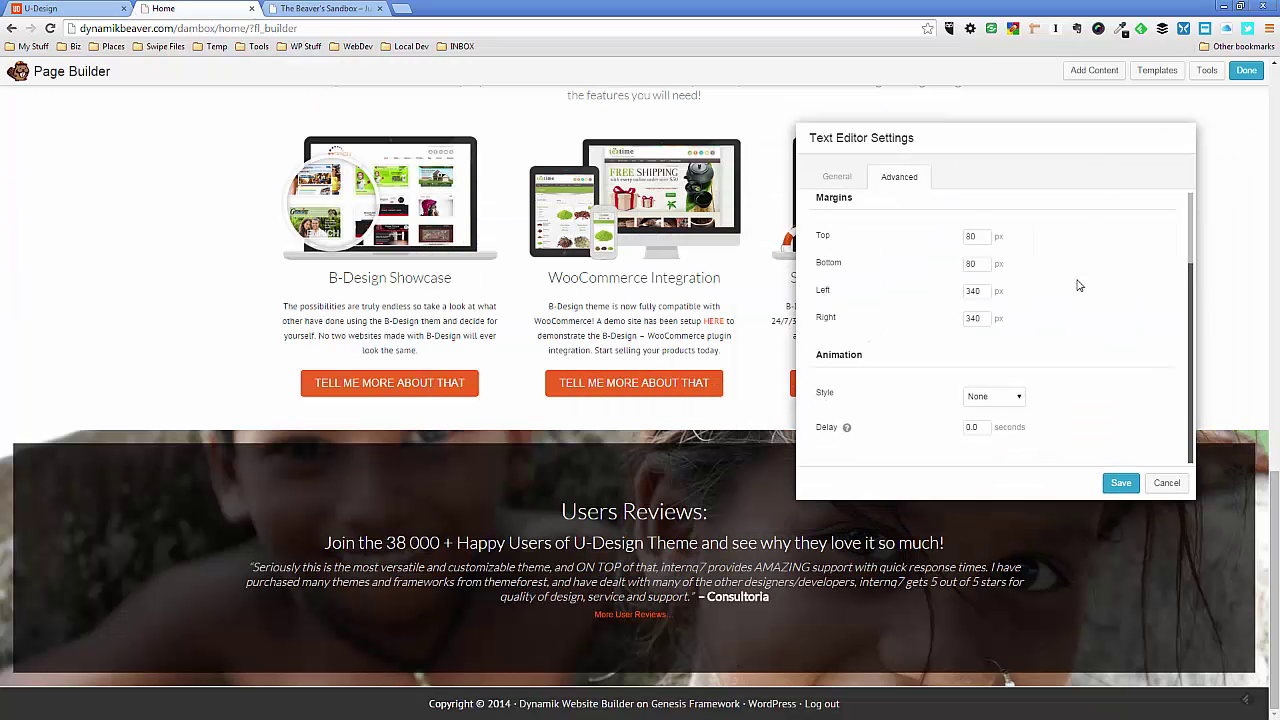
left_click(60, 10)
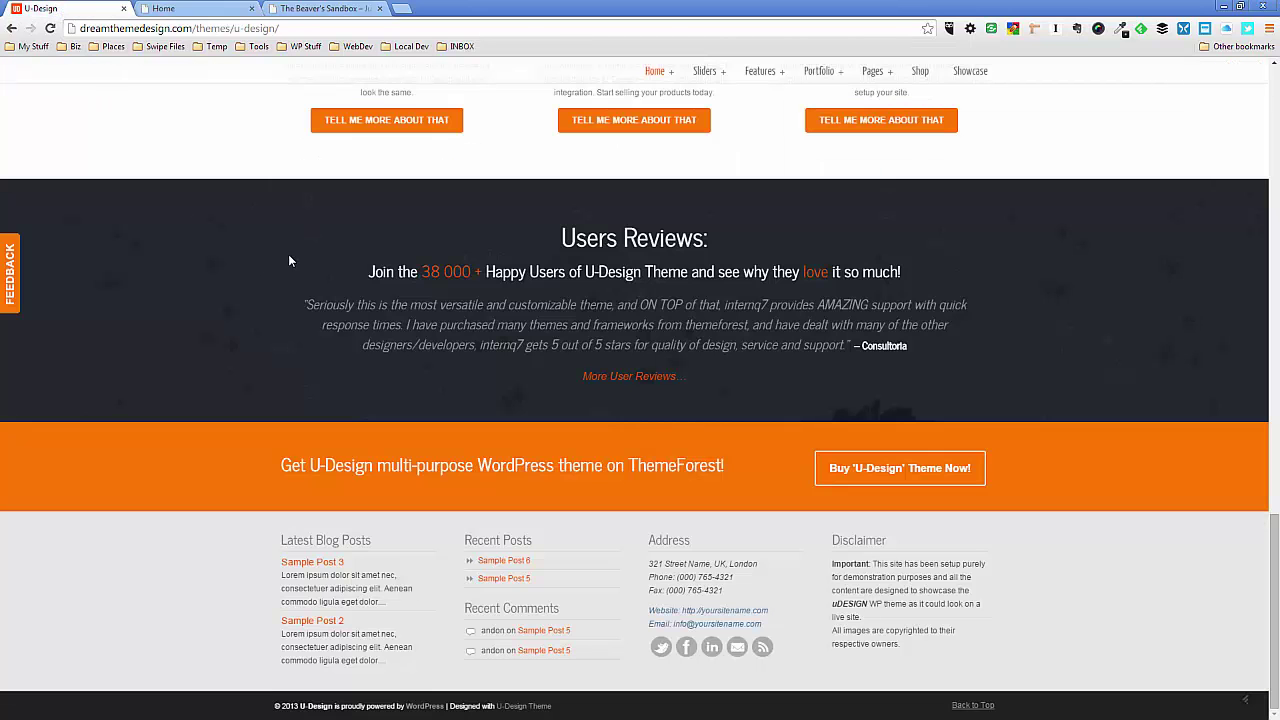
scroll(289, 260, "up", 3)
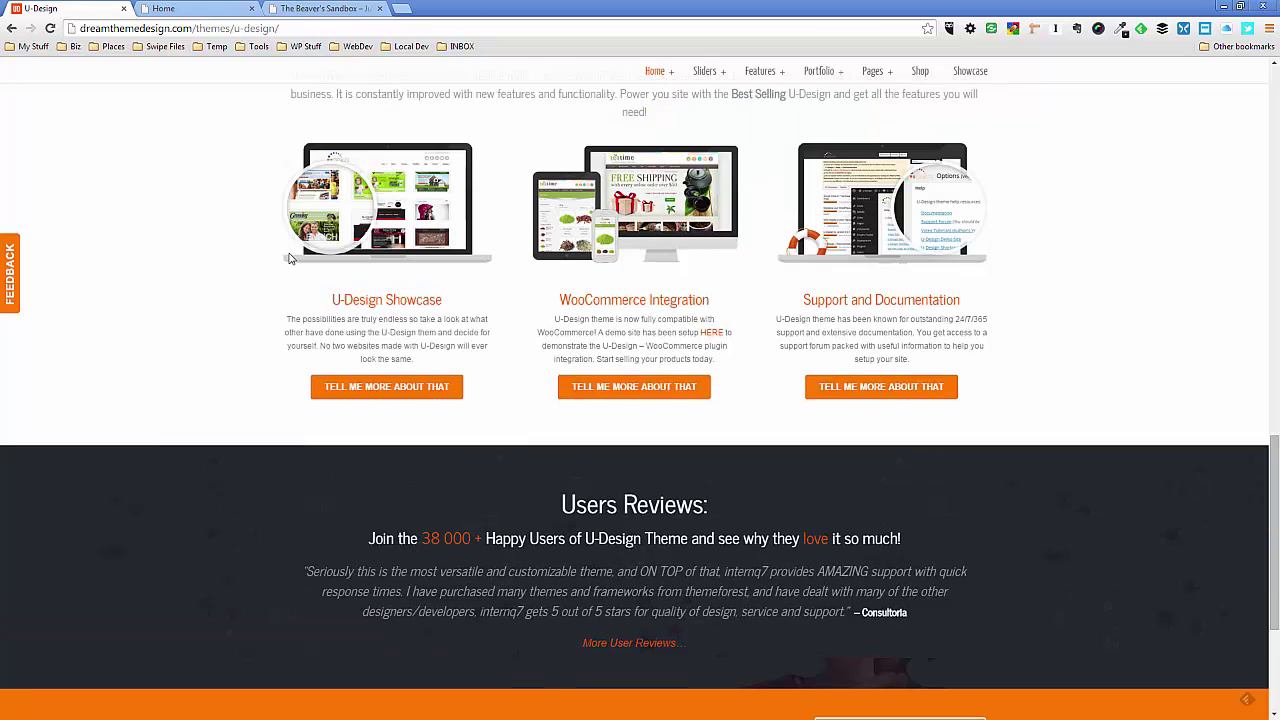
scroll(289, 259, "down", 1)
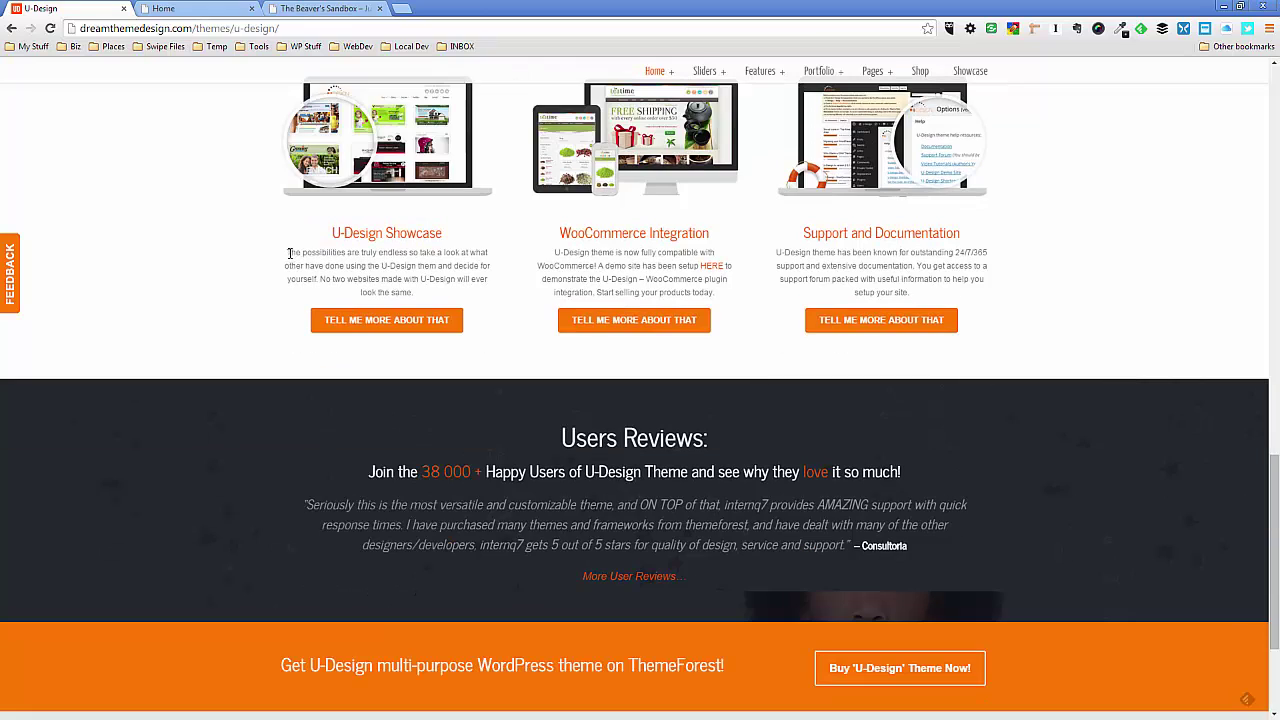
left_click(219, 12)
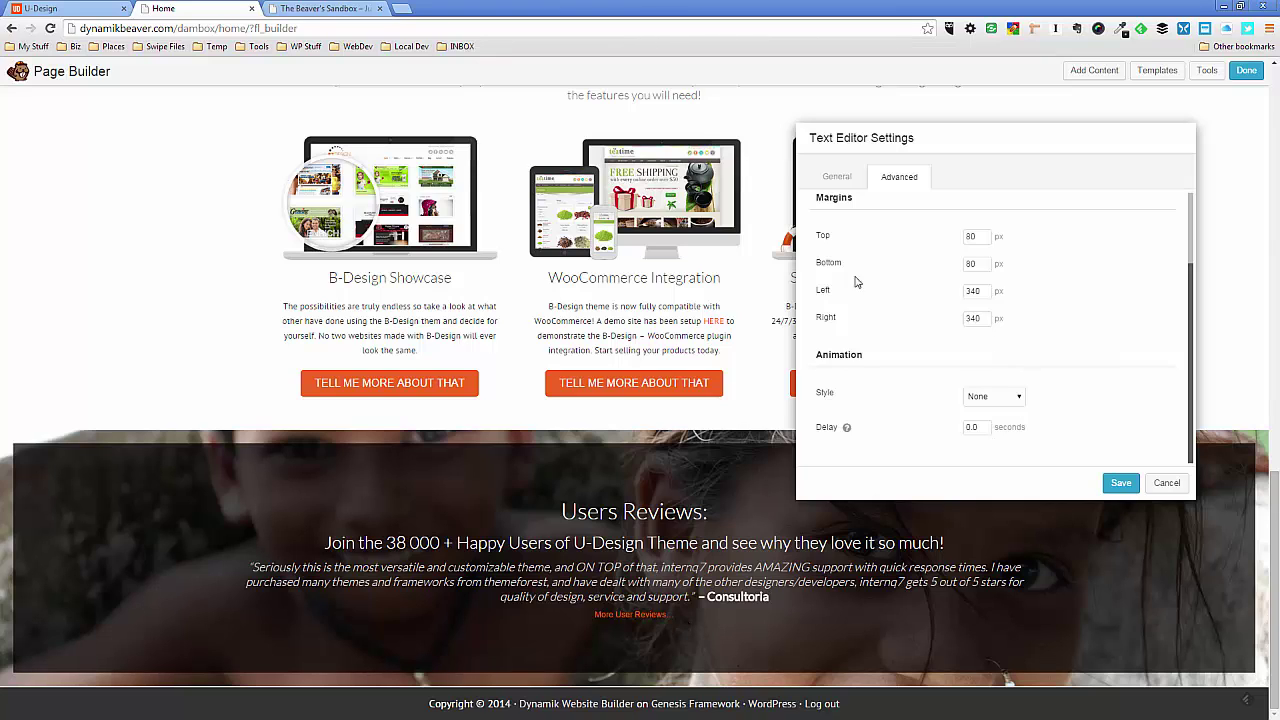
- Make the "More User Reviews..." link 12pt and bold, and save the text module
left_click(841, 180)
left_click_drag(1034, 385, 950, 388)
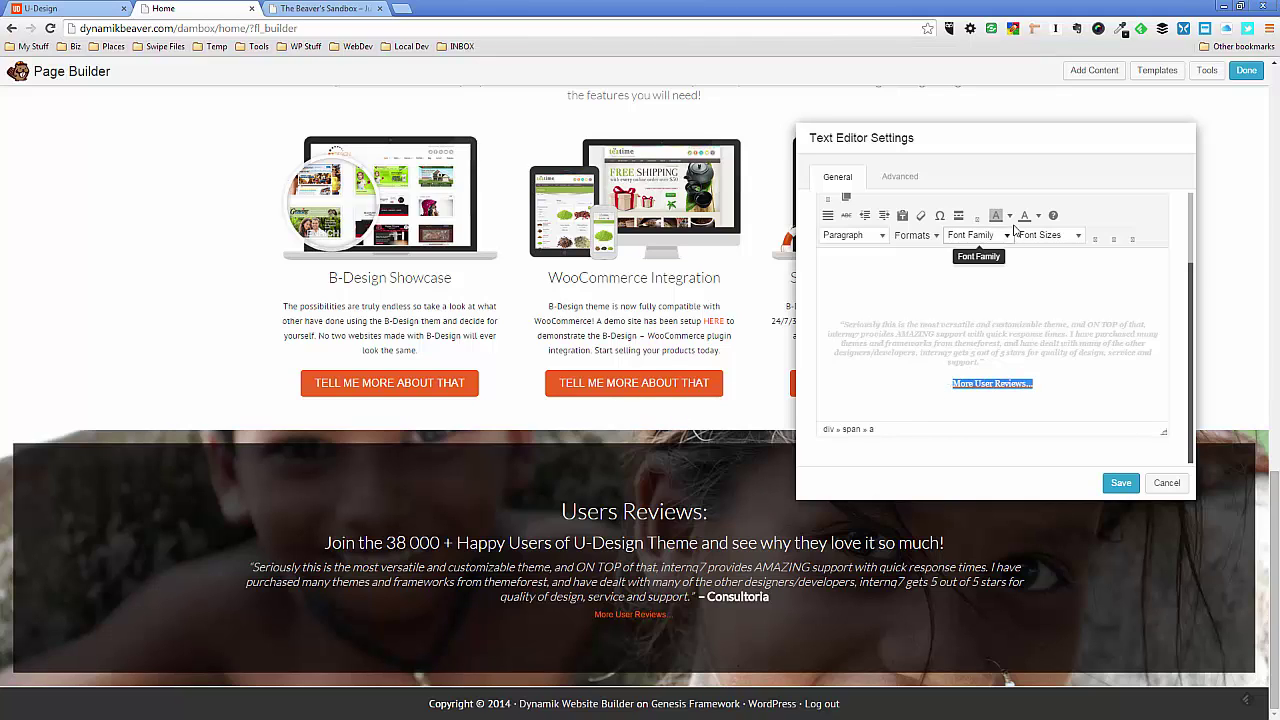
left_click(1081, 237)
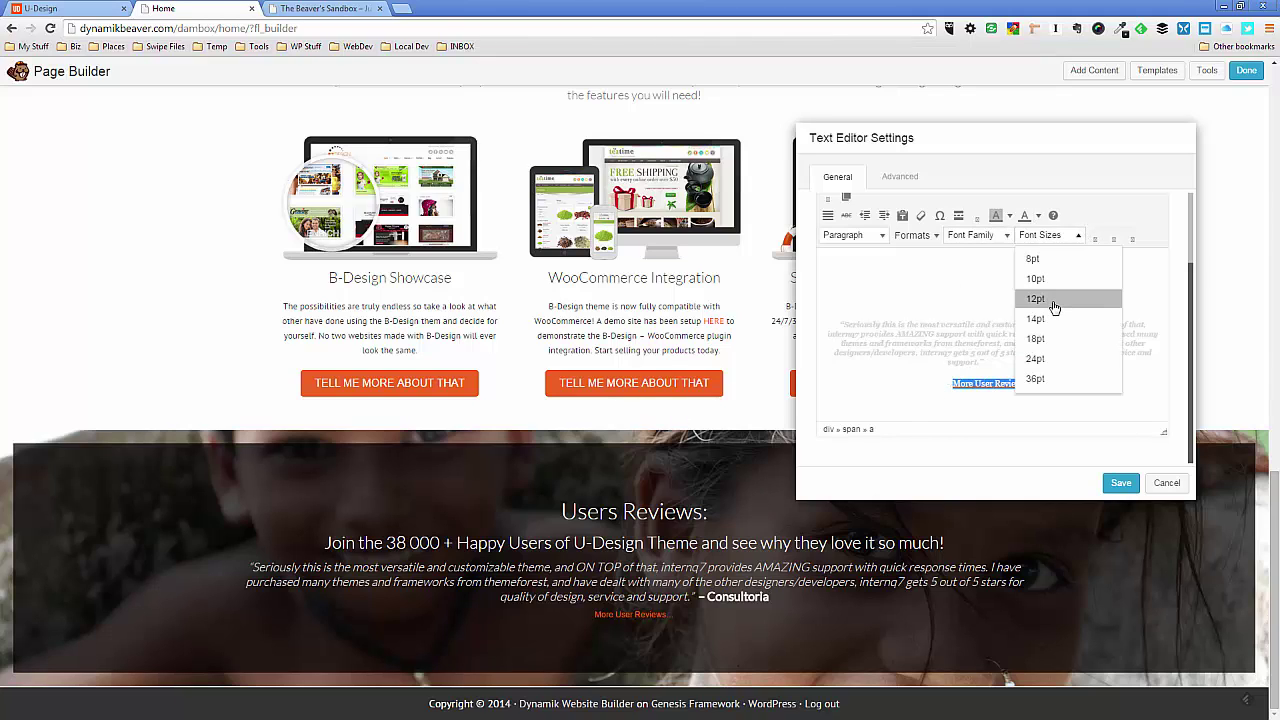
left_click(1052, 305)
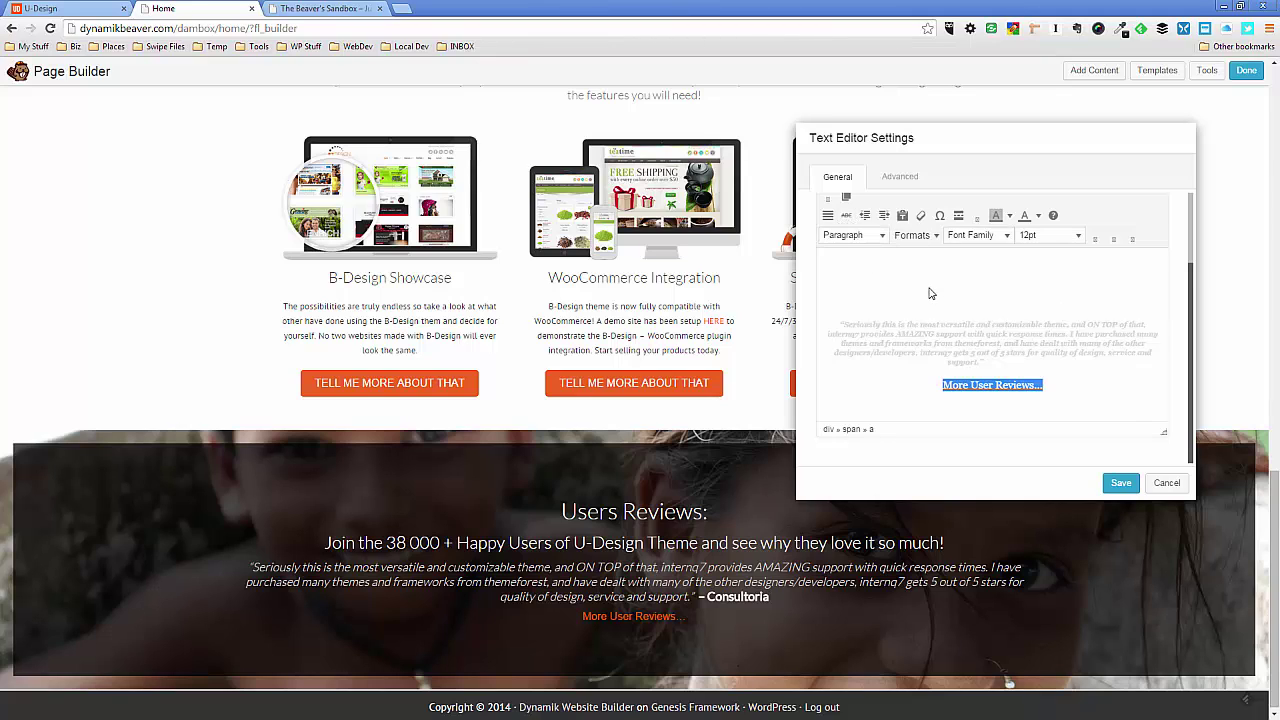
scroll(870, 262, "up", 2)
left_click(828, 265)
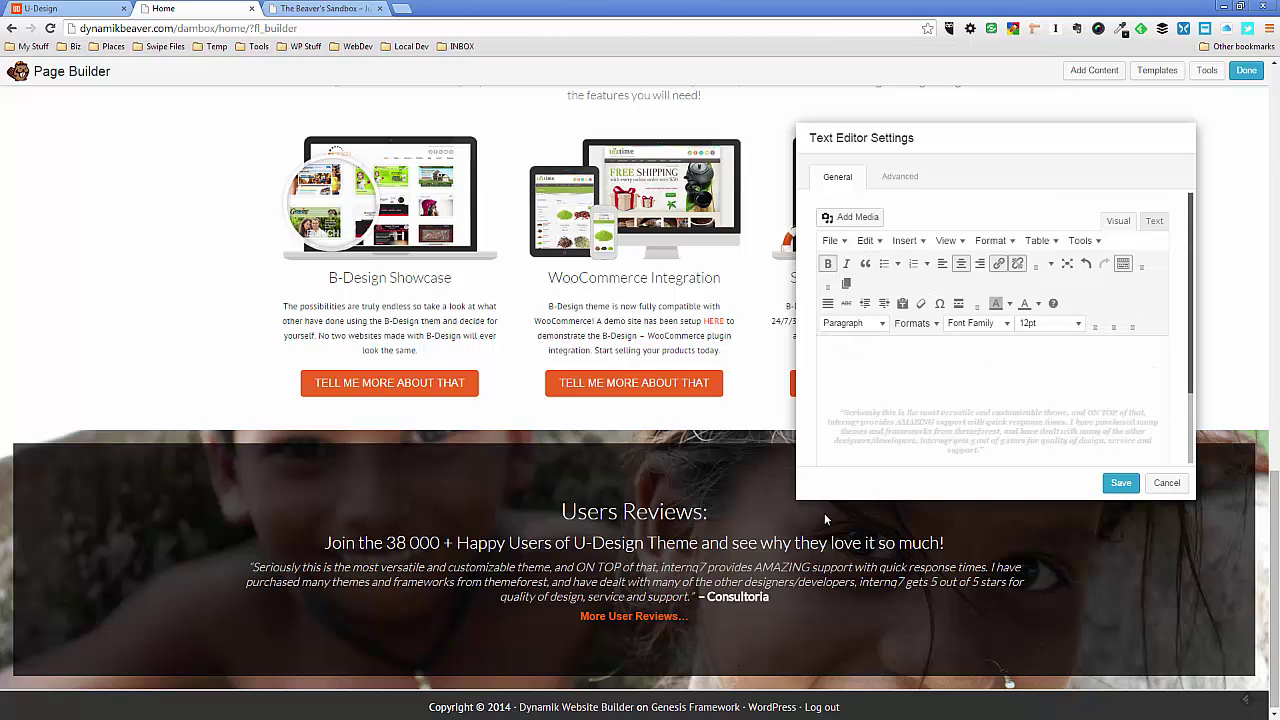
left_click(977, 404)
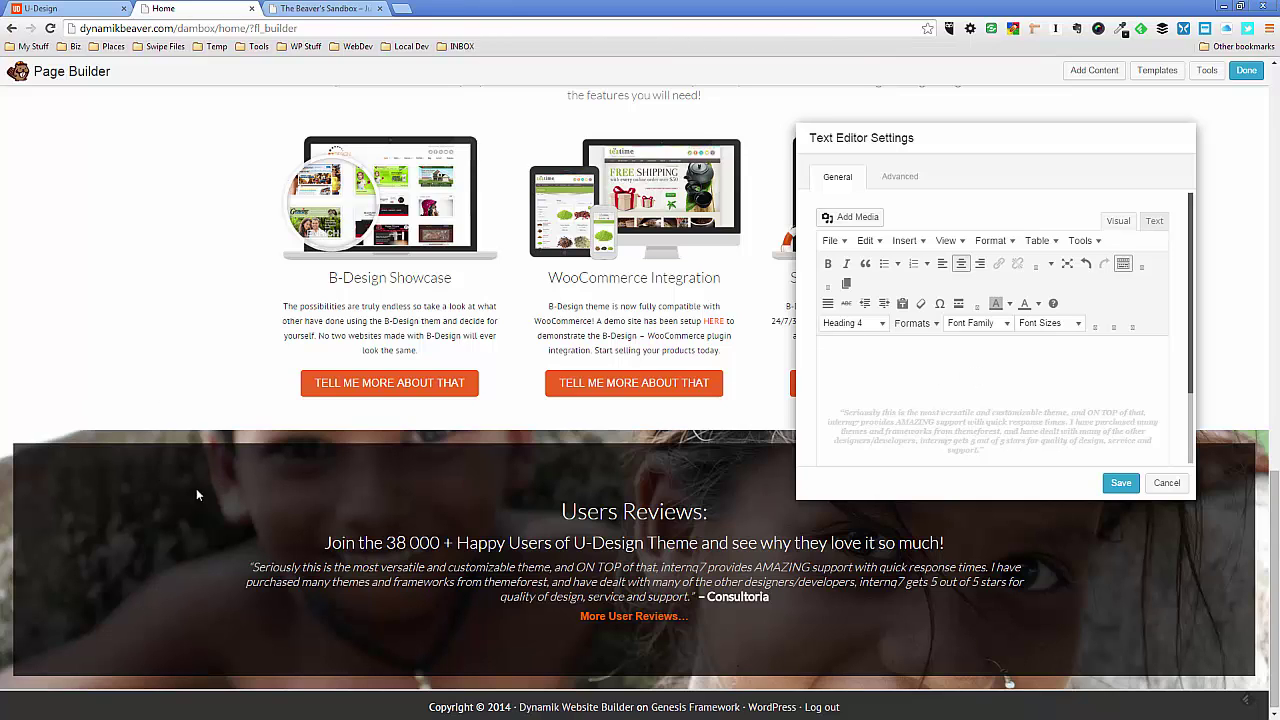
left_click(1121, 484)
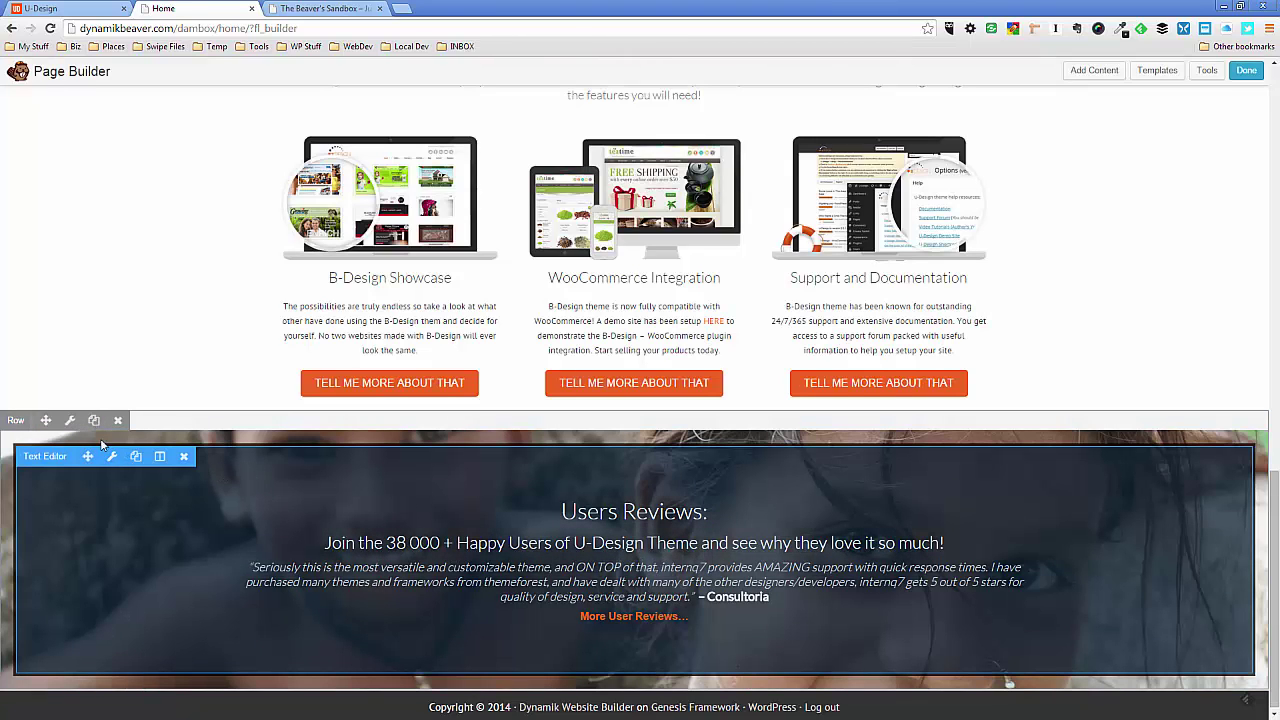
- Set the Users Reviews row's top, bottom, left and right padding to 0 px and save the row
left_click(74, 424)
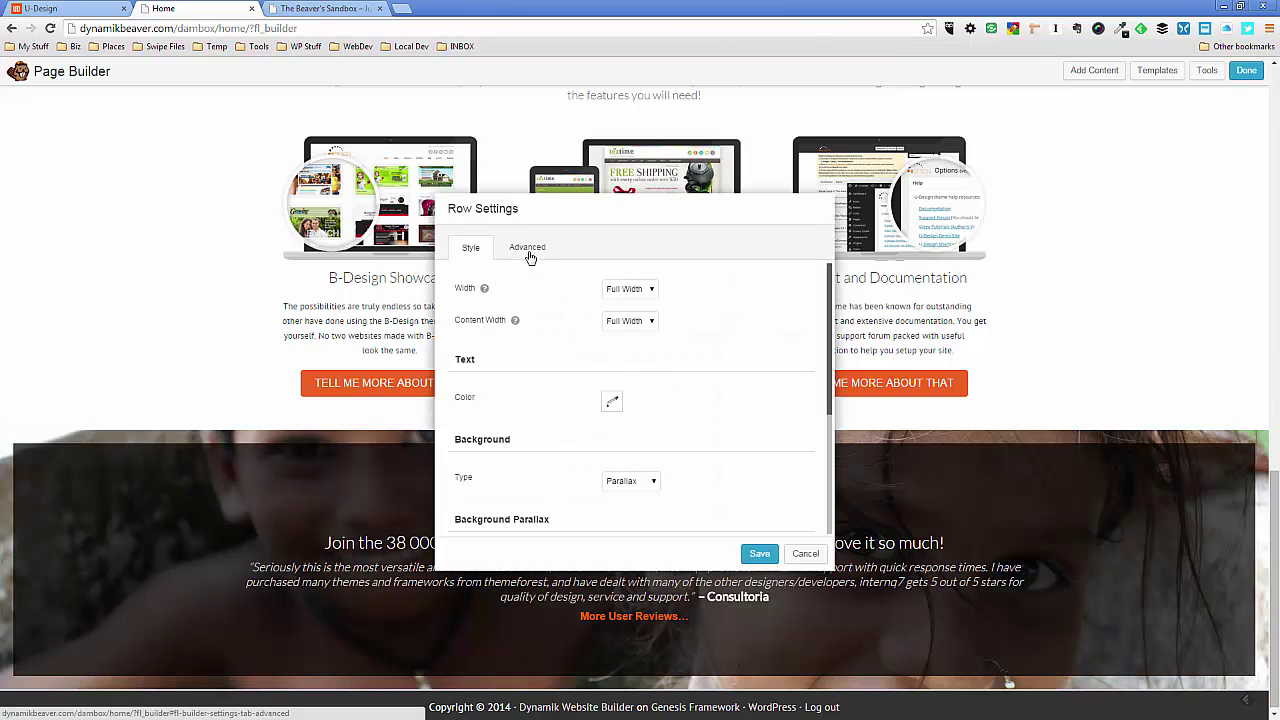
scroll(552, 376, "down", 3)
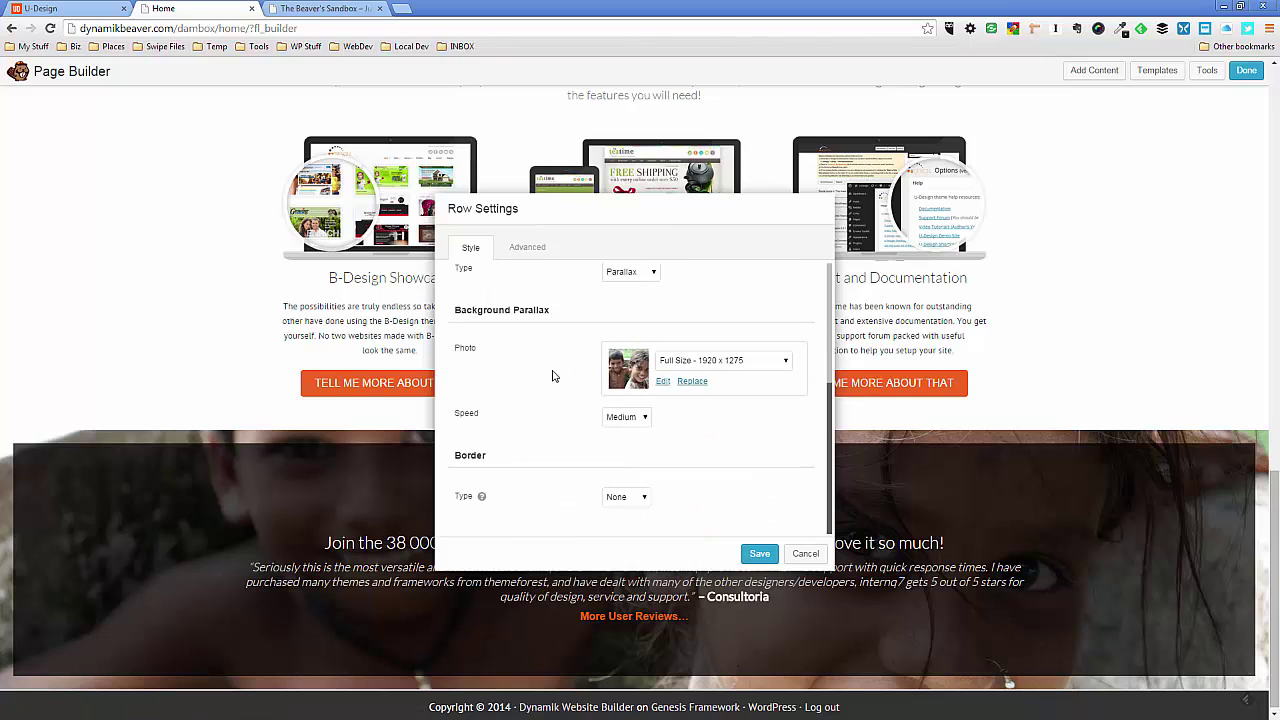
left_click(535, 249)
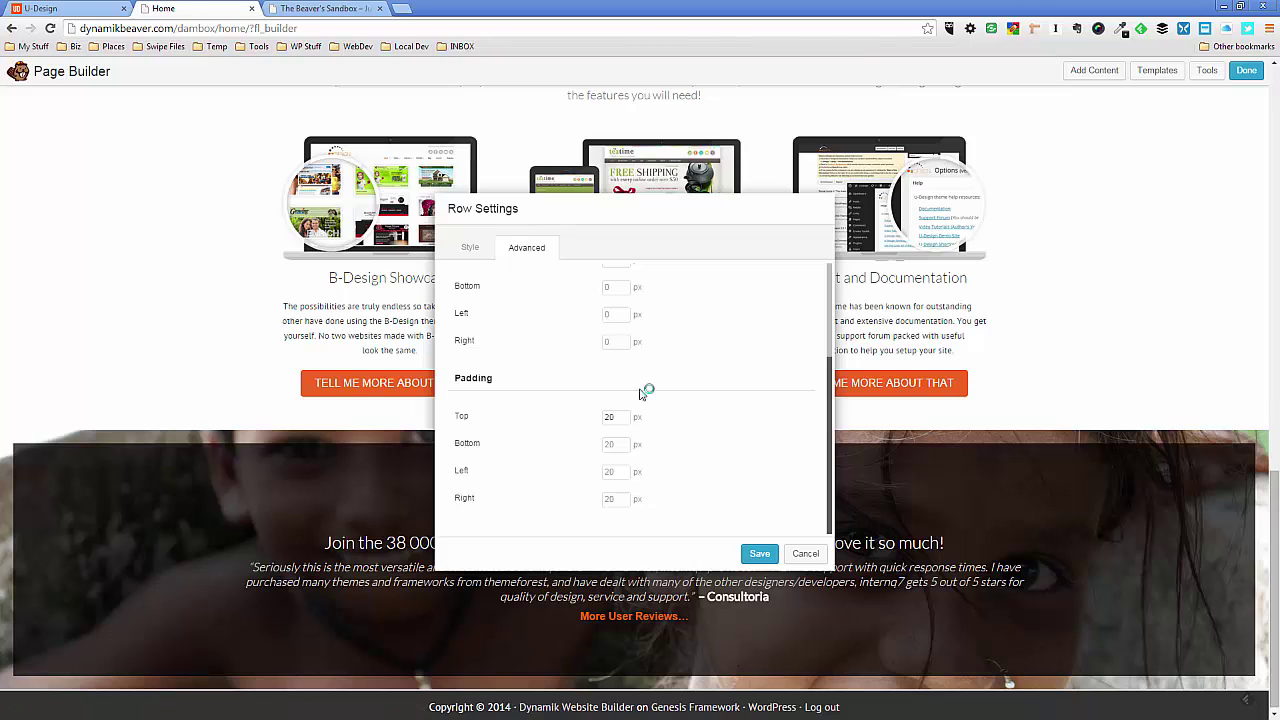
left_click_drag(623, 418, 585, 416)
type("0")
left_click_drag(626, 447, 585, 479)
type("00")
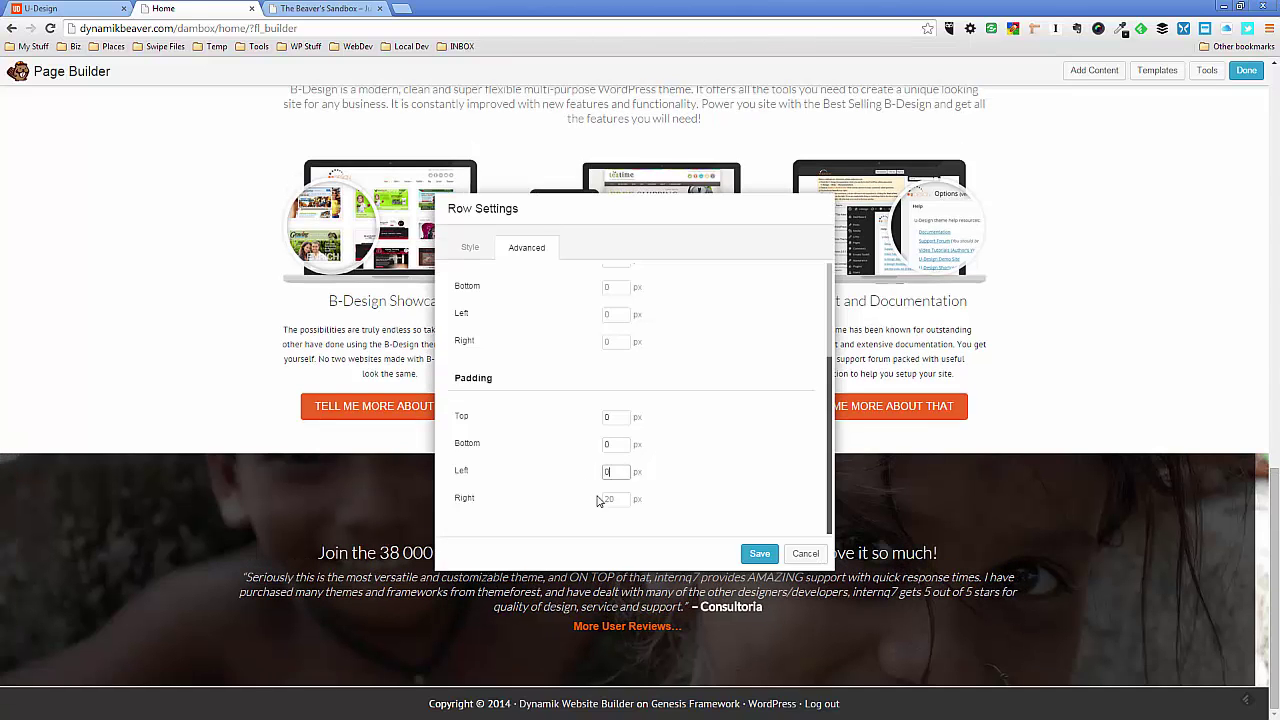
double_click(613, 499)
type("0")
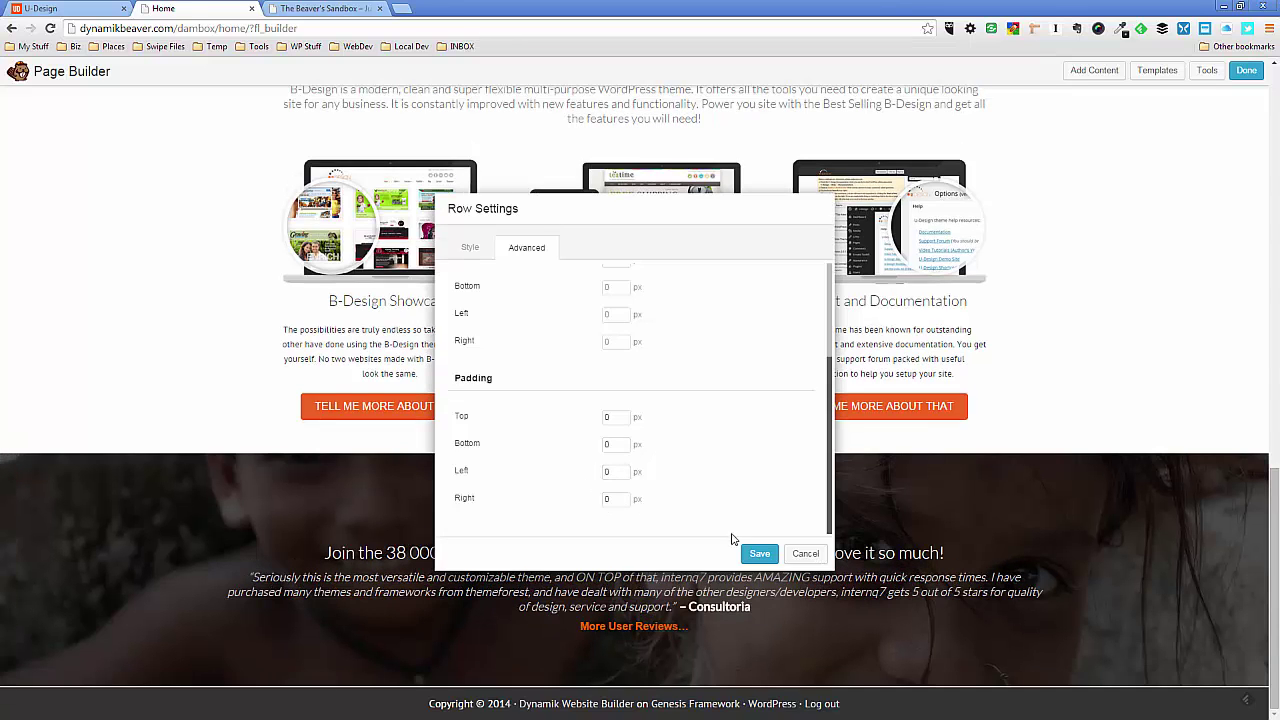
left_click(760, 554)
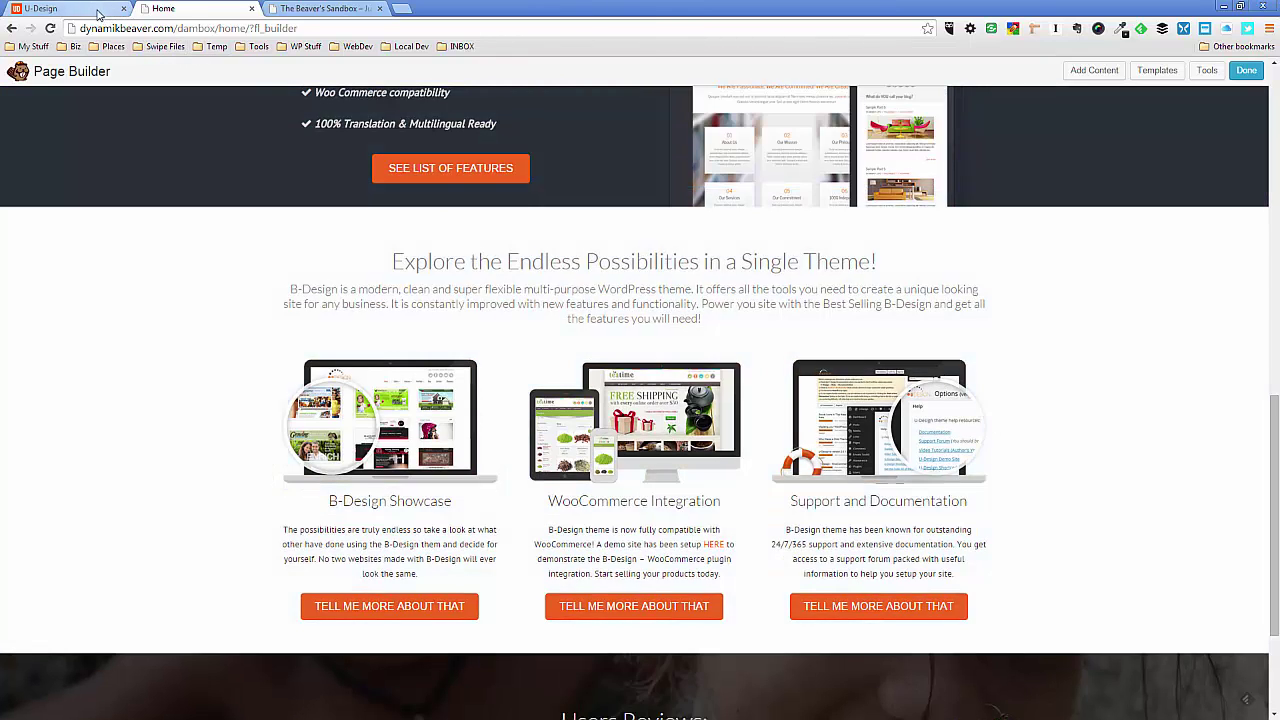
- Sample the orange call-to-action band's color on the U-Design demo page and return to the end of the B-Design home page
left_click(45, 8)
scroll(211, 277, "down", 2)
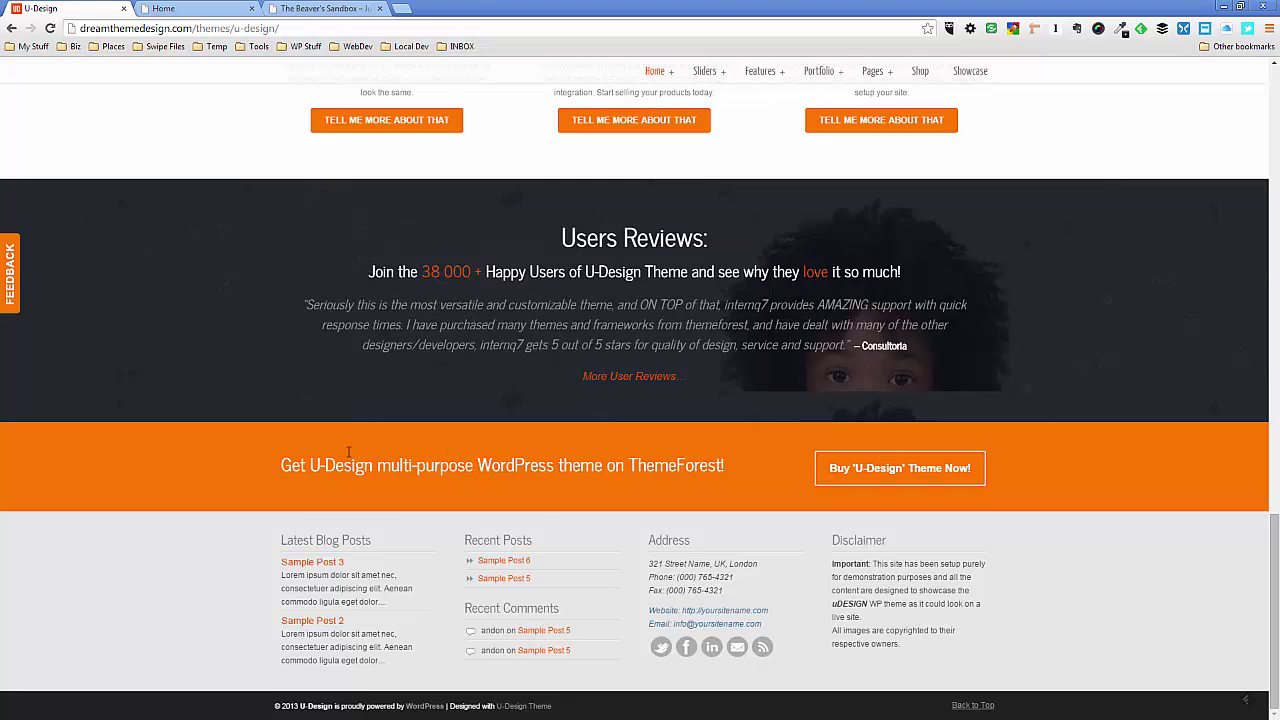
left_click(1120, 30)
left_click(170, 487)
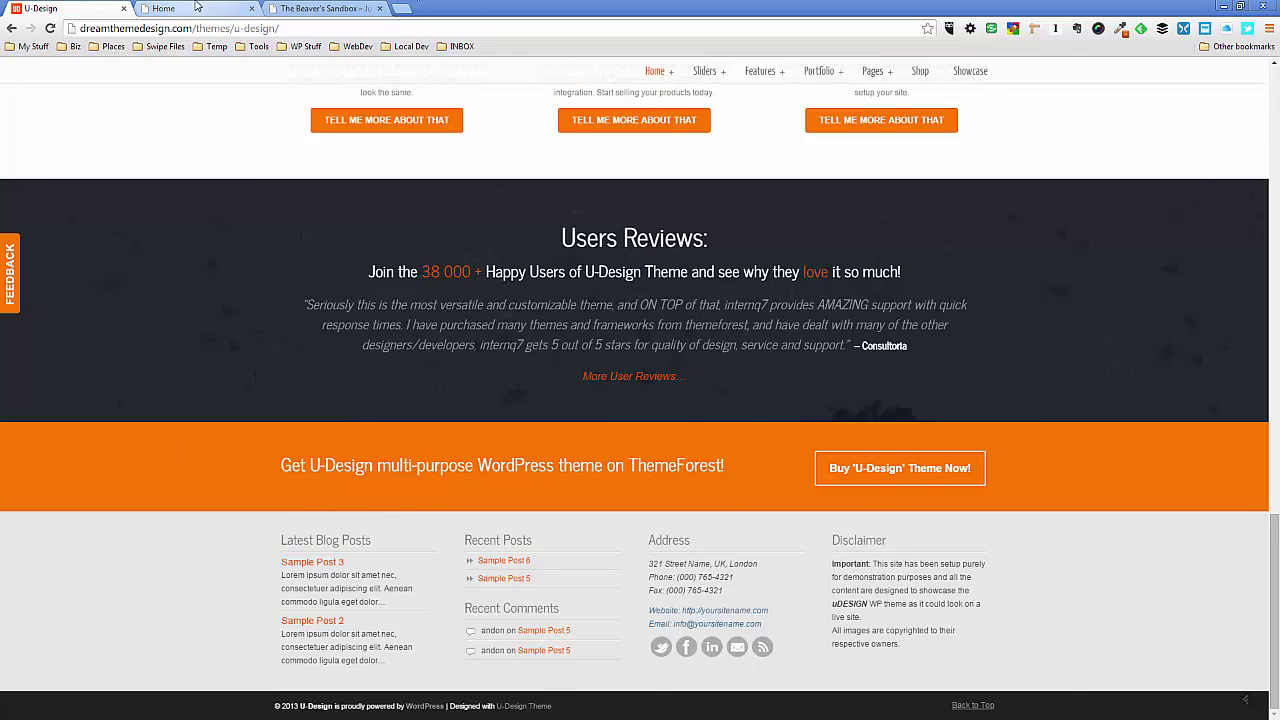
left_click(185, 8)
scroll(1005, 262, "down", 2)
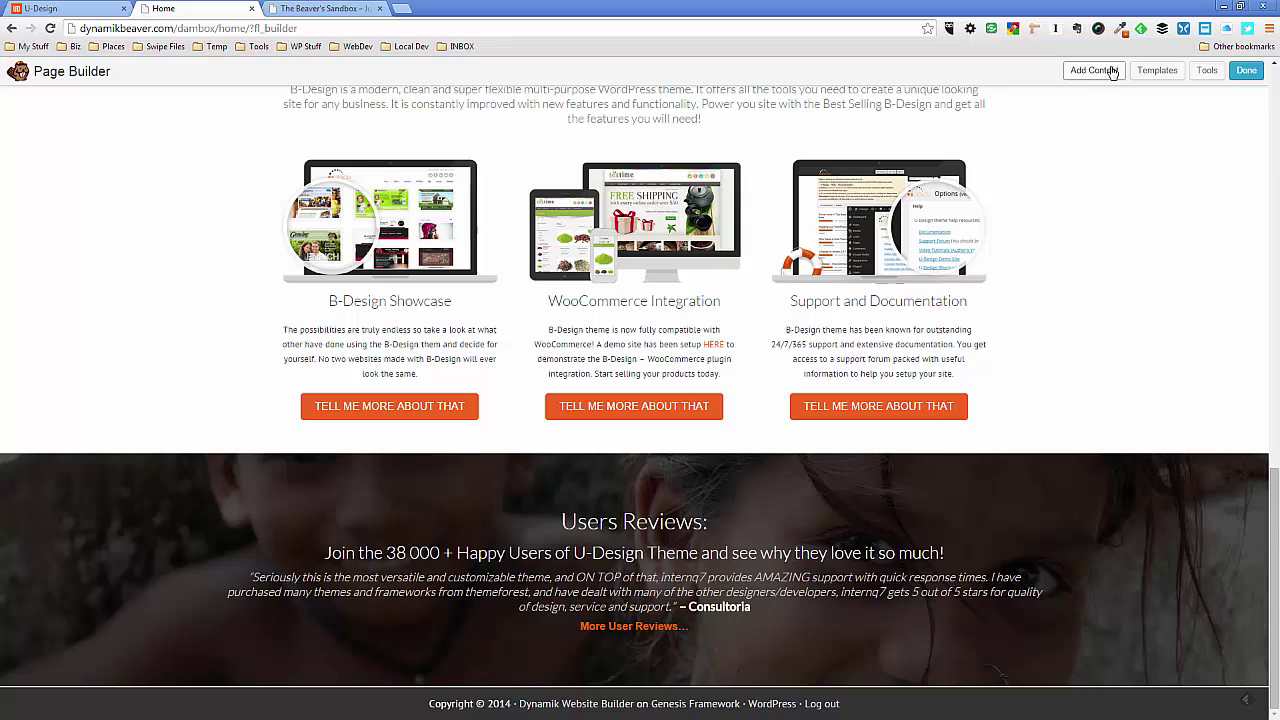
left_click(1112, 72)
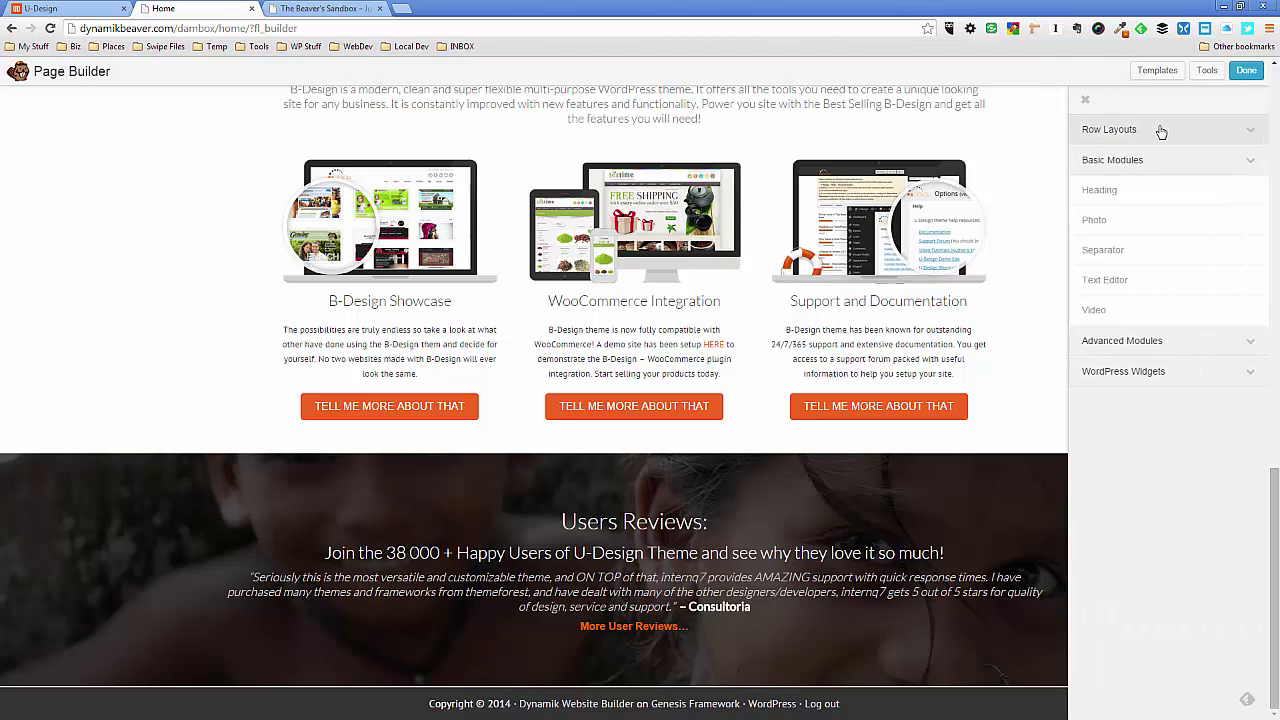
left_click(1120, 129)
left_click_drag(1140, 160, 720, 686)
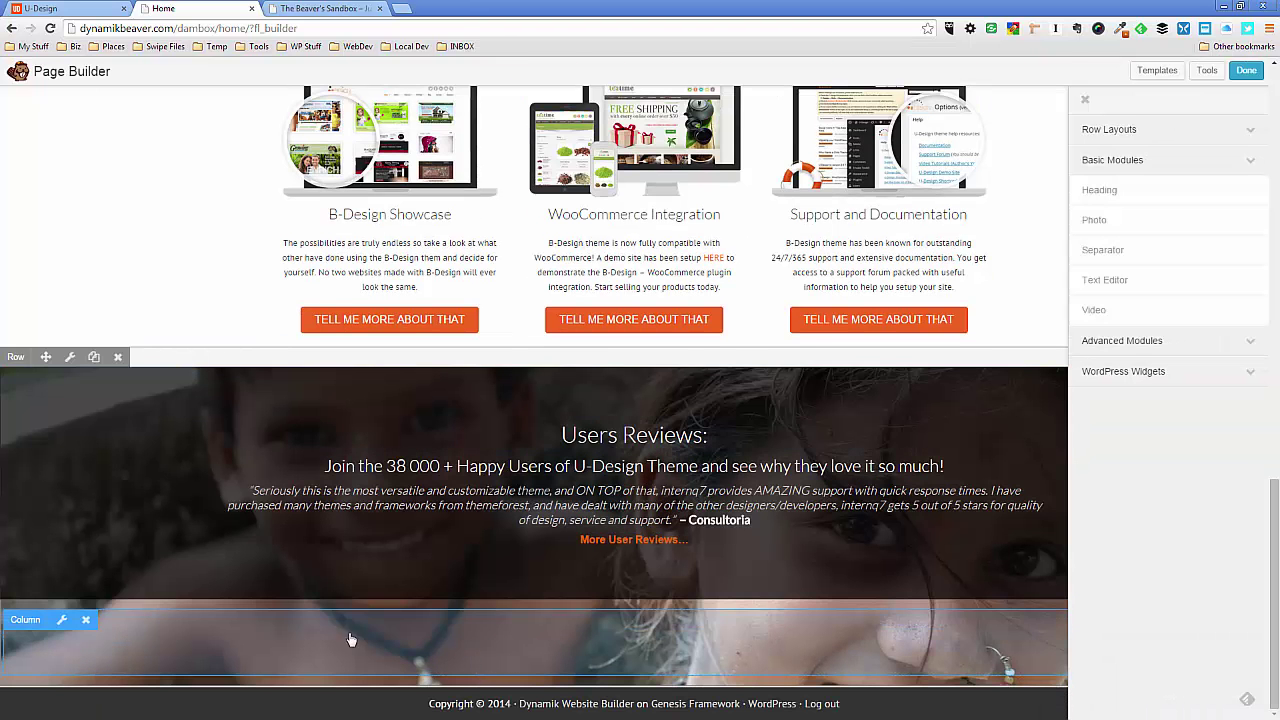
left_click(64, 621)
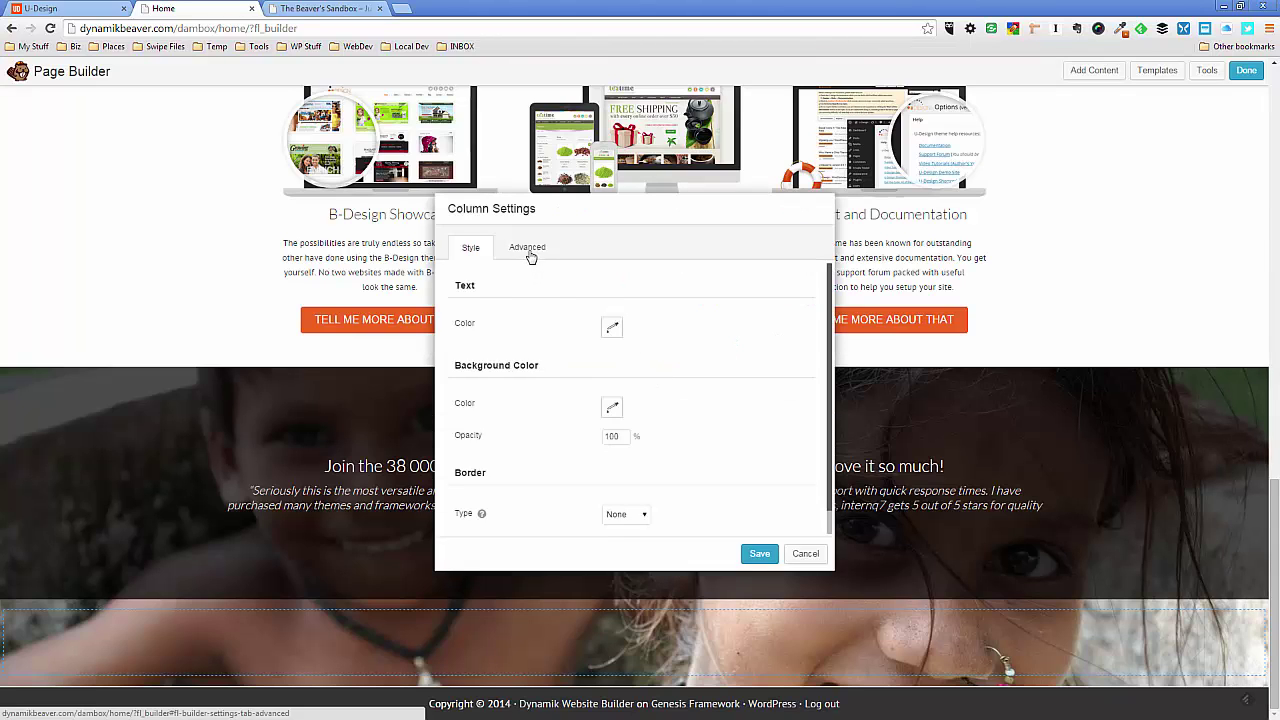
left_click(805, 553)
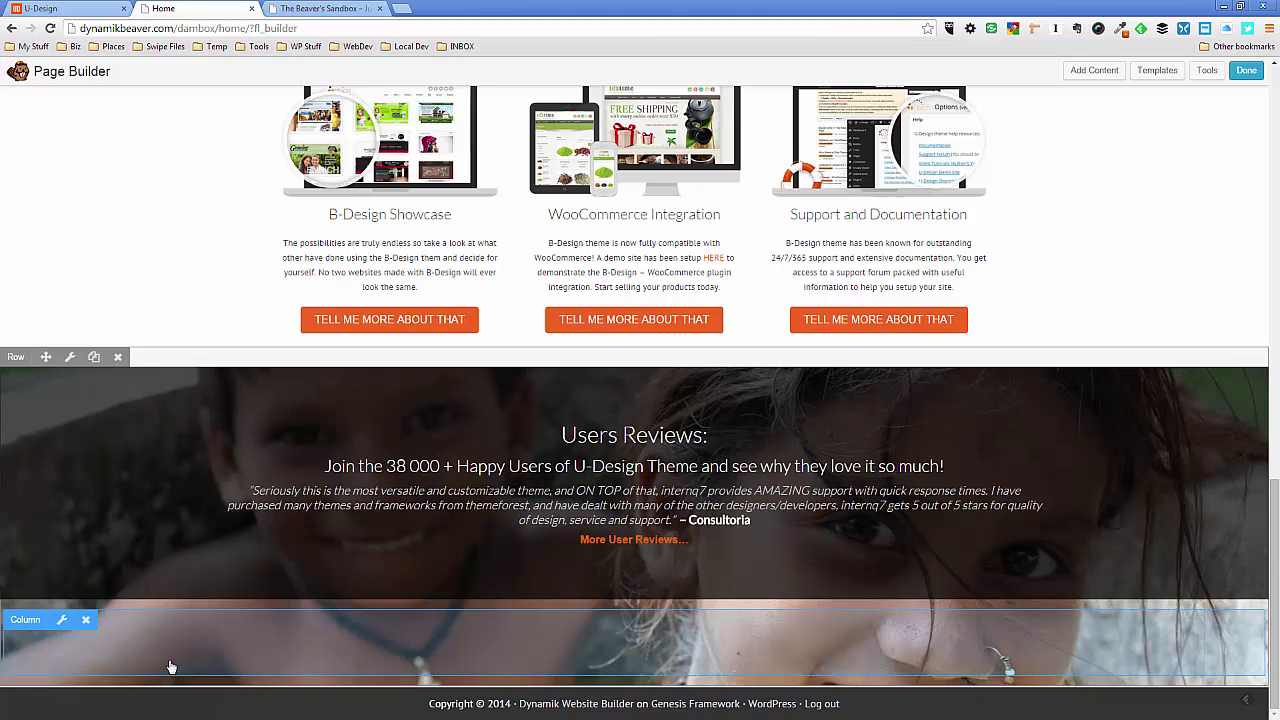
left_click(86, 622)
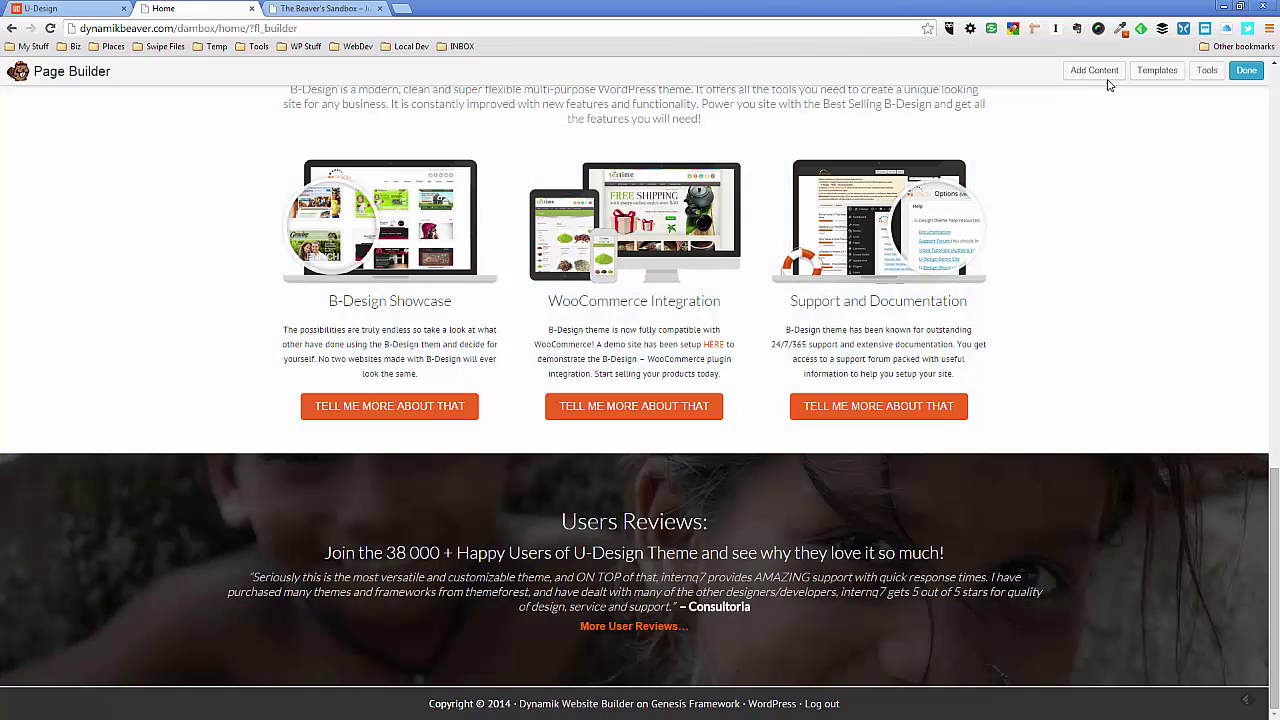
- Add a one-column row below the Users Reviews row, at the end of the page content
left_click(1098, 72)
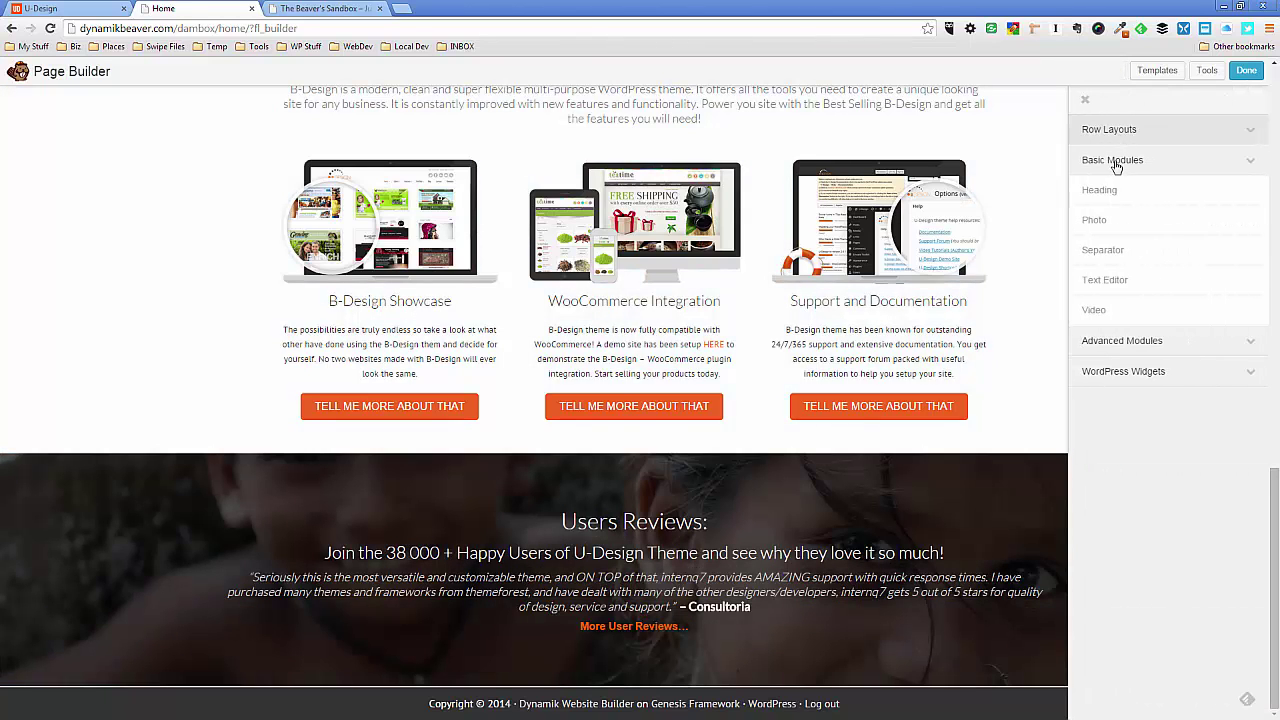
left_click(1122, 136)
left_click_drag(1116, 162, 329, 700)
- Give the new row below Users Reviews a Color background set to #FD7800
scroll(545, 535, "down", 2)
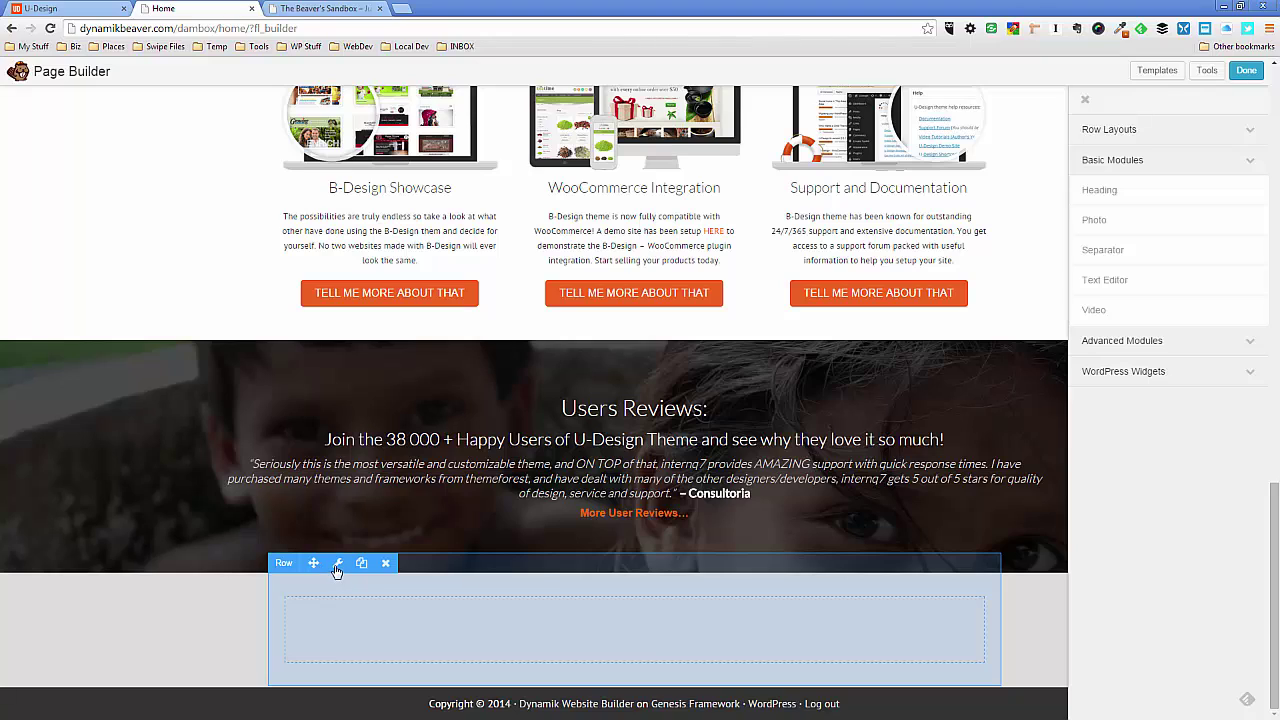
left_click(337, 564)
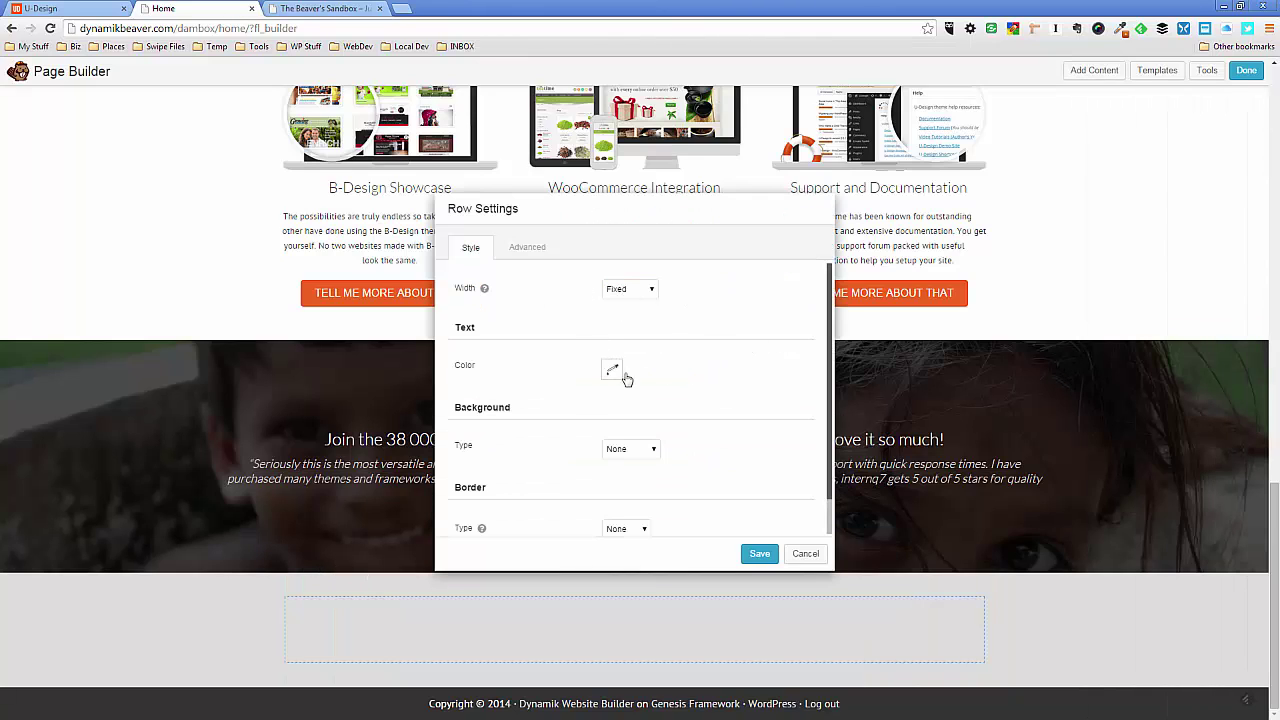
scroll(643, 412, "down", 1)
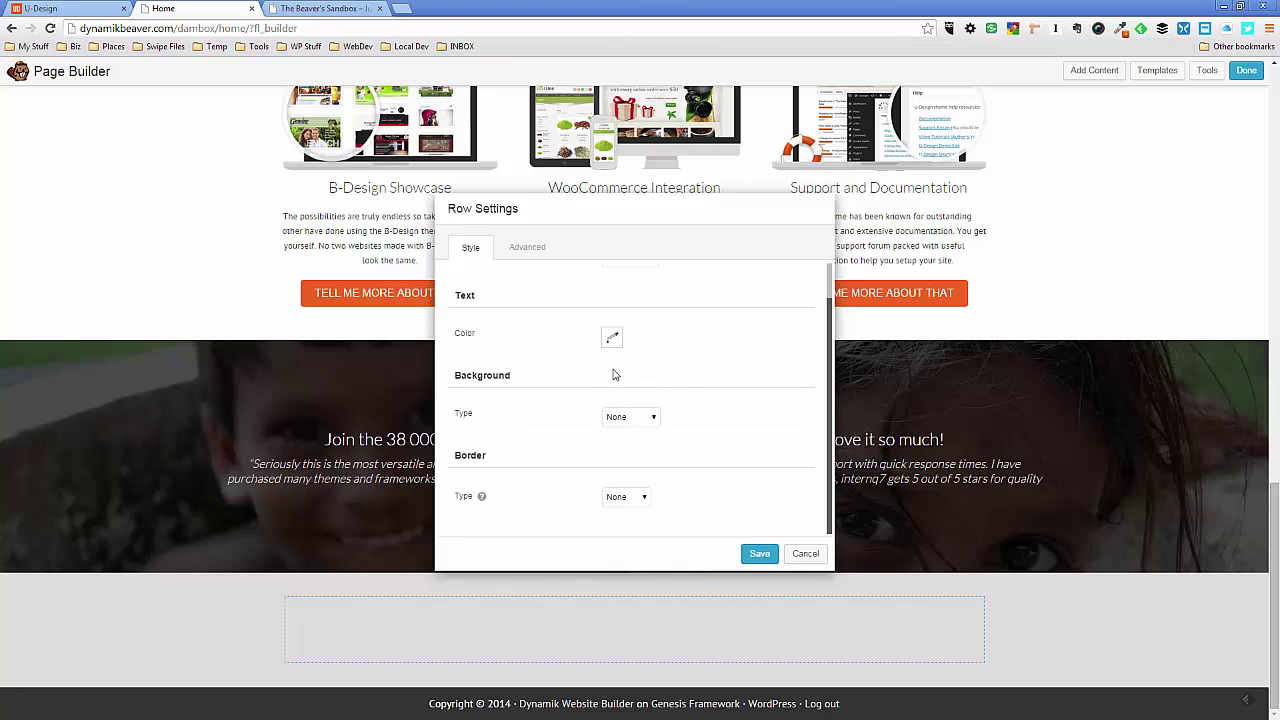
left_click(638, 418)
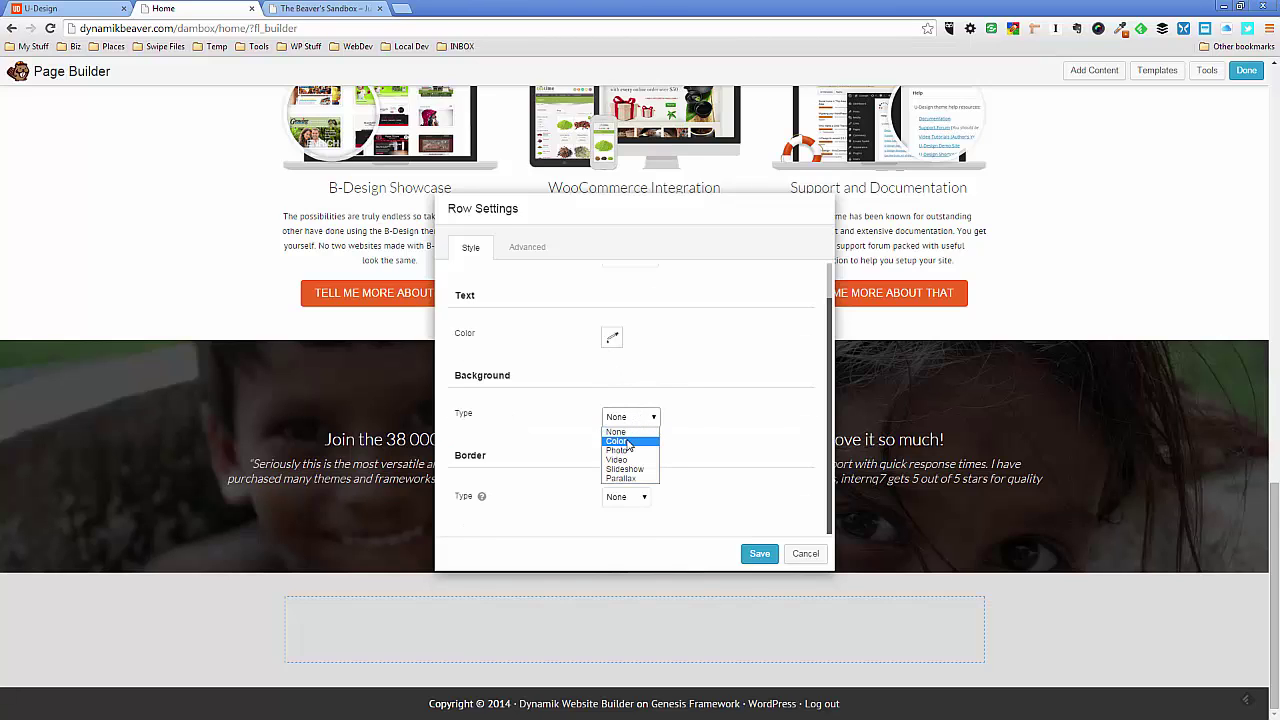
left_click(628, 432)
scroll(640, 408, "down", 3)
left_click(612, 390)
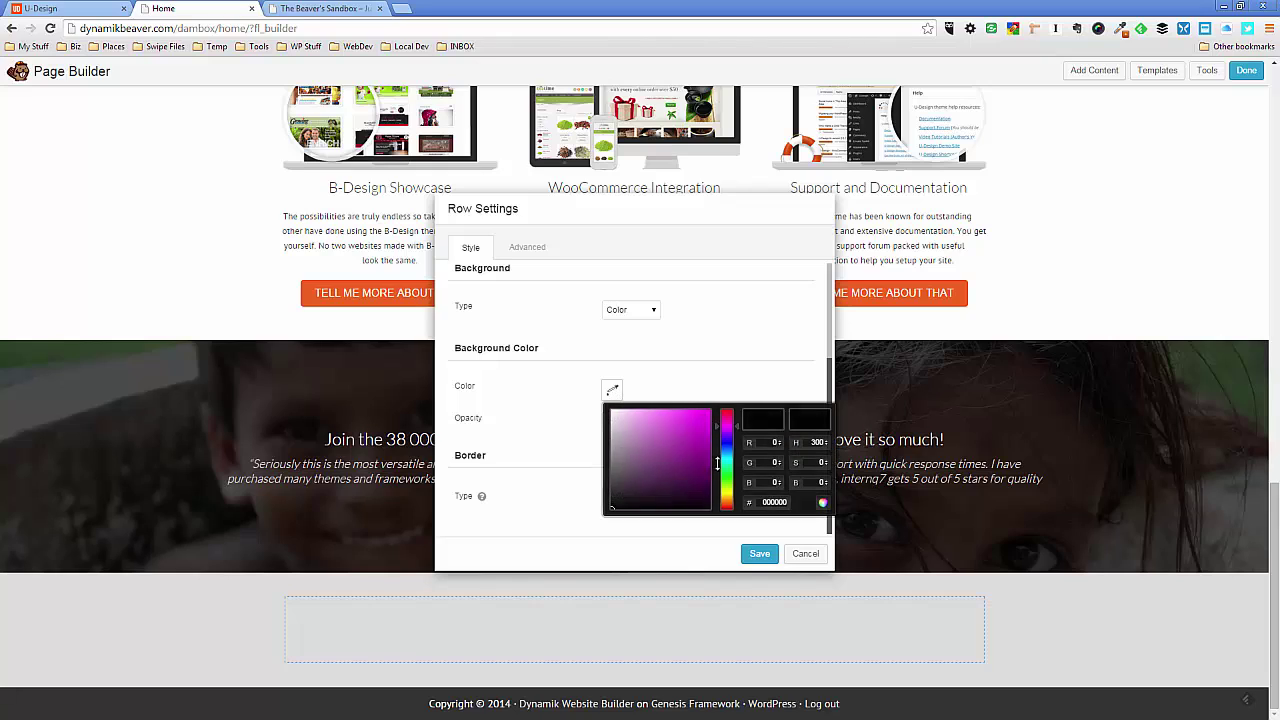
double_click(772, 502)
type("#FD7800")
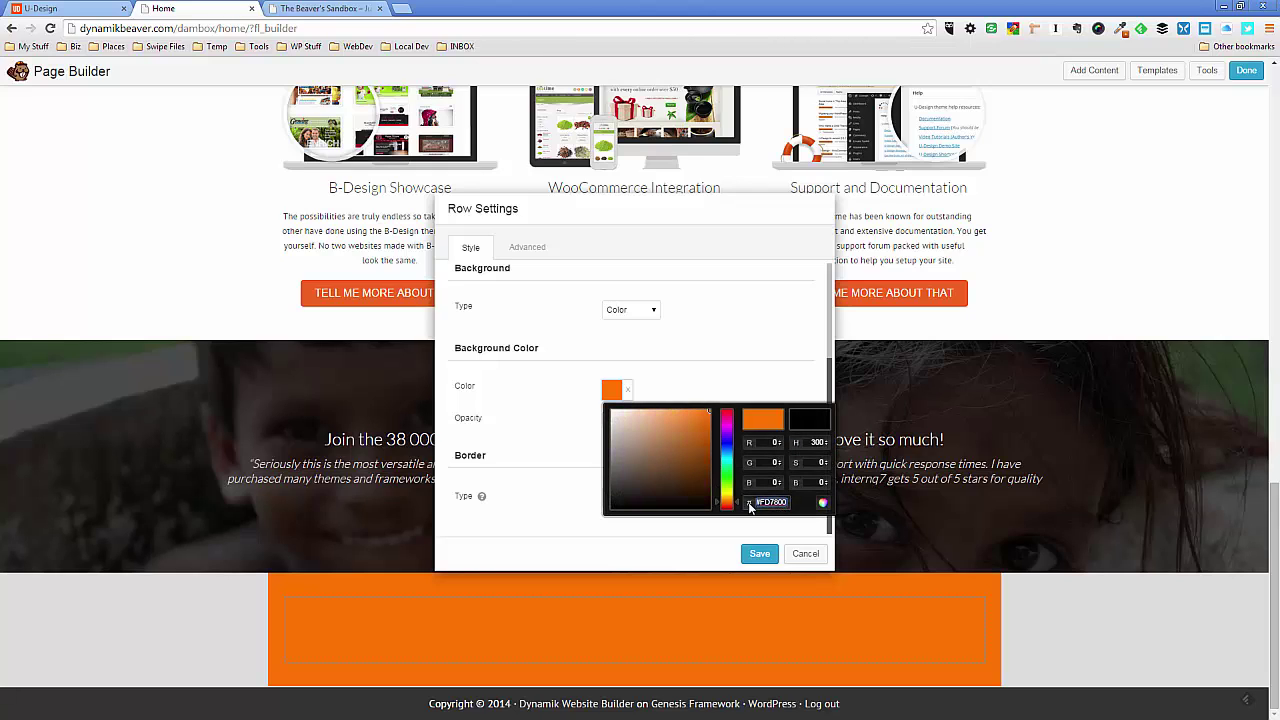
left_click(679, 334)
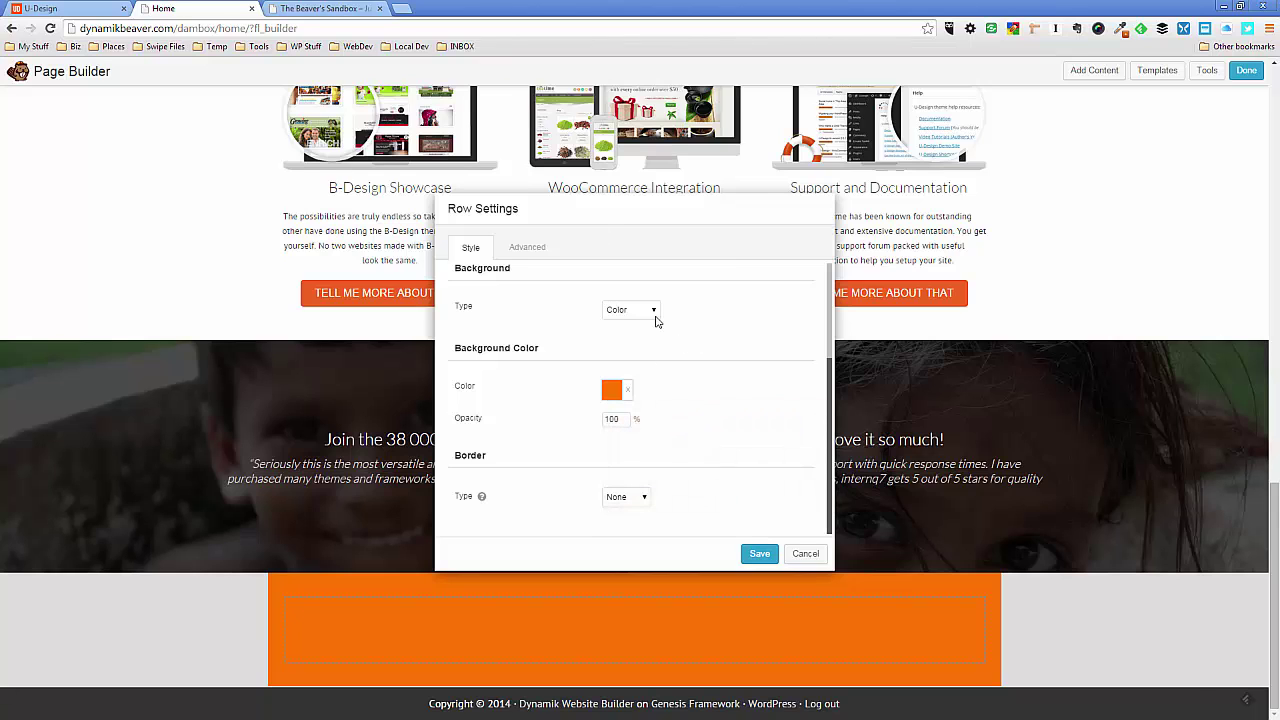
- Set the orange row's width to Full Width, check it against the U-Design demo's band, and save the row
scroll(578, 242, "up", 4)
scroll(710, 309, "up", 3)
left_click(624, 292)
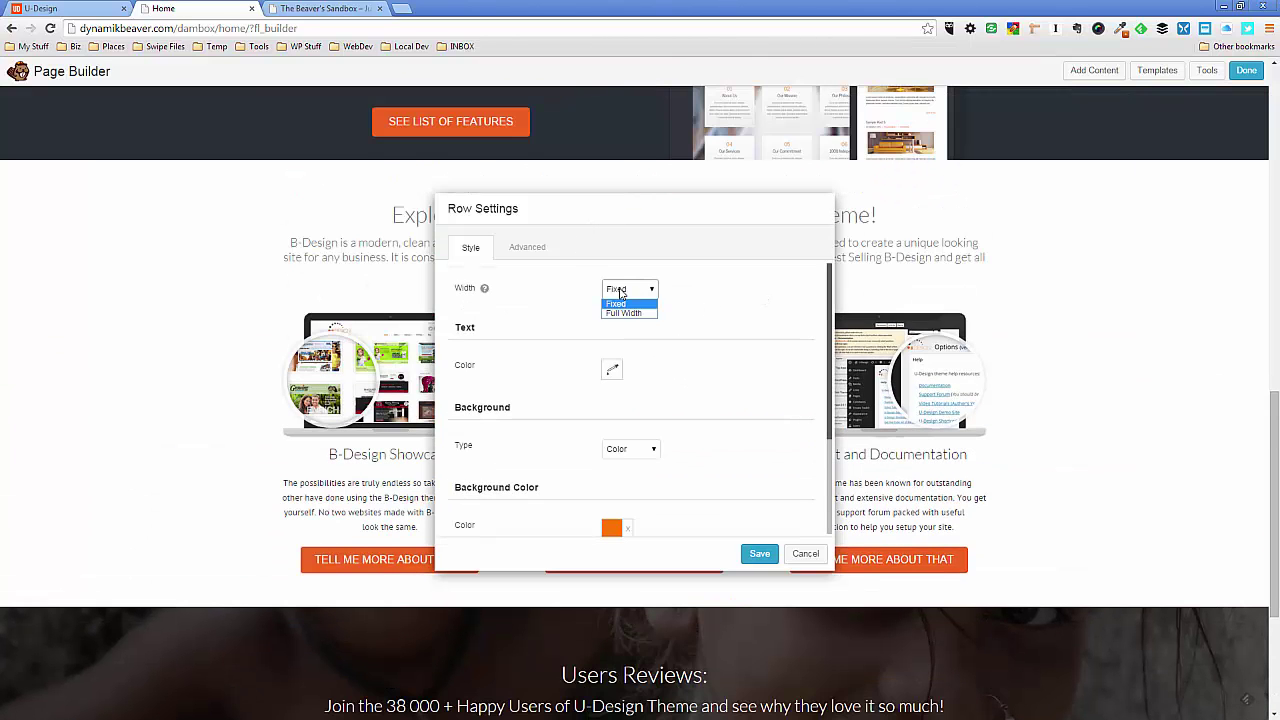
left_click(623, 316)
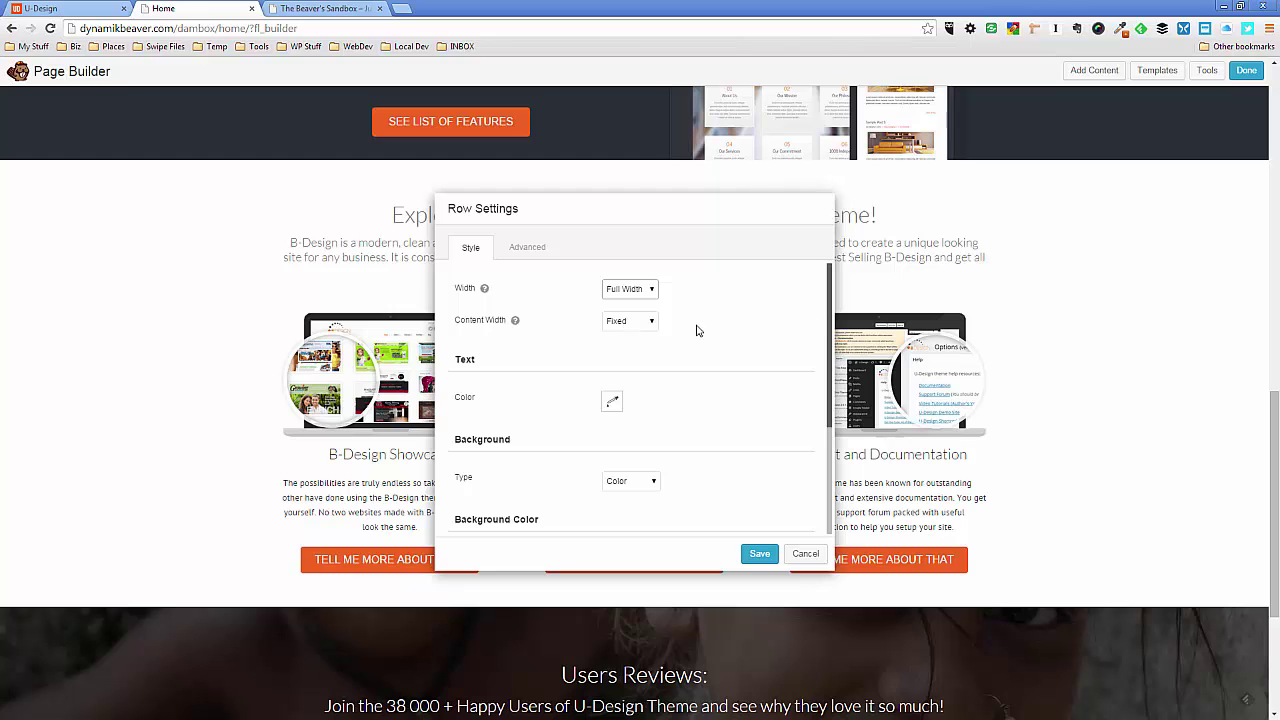
scroll(799, 441, "down", 5)
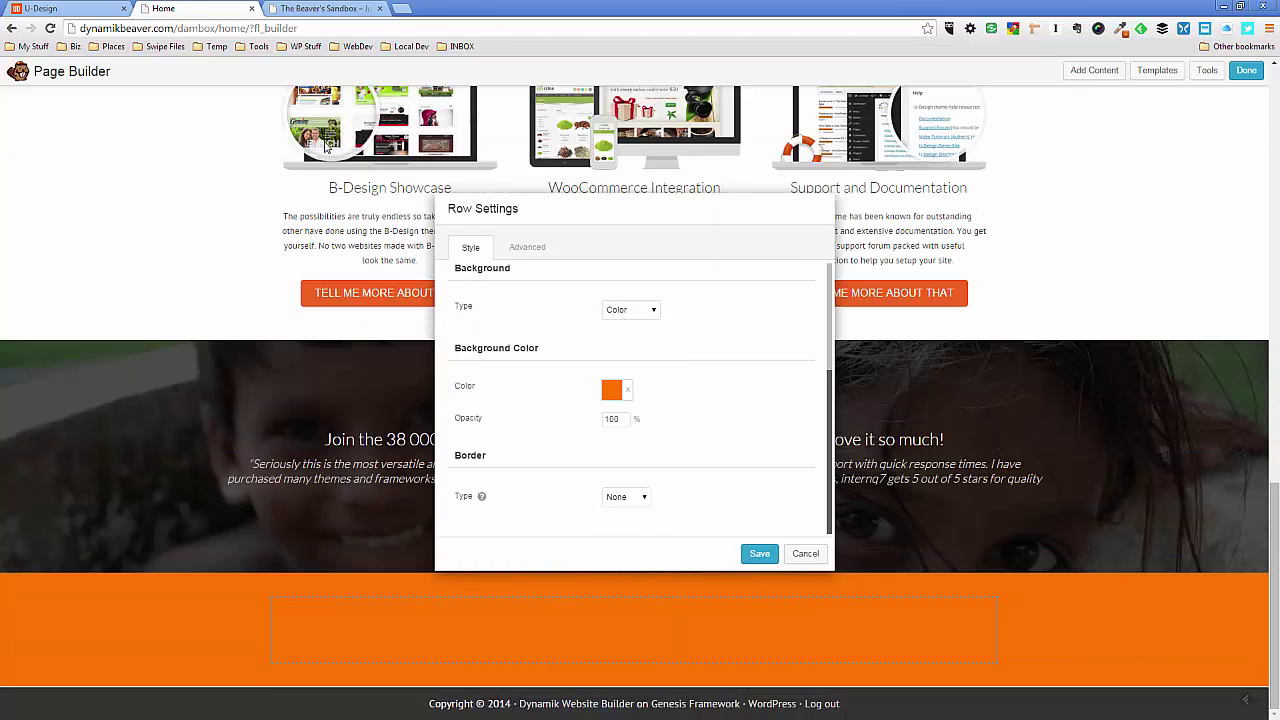
left_click(89, 13)
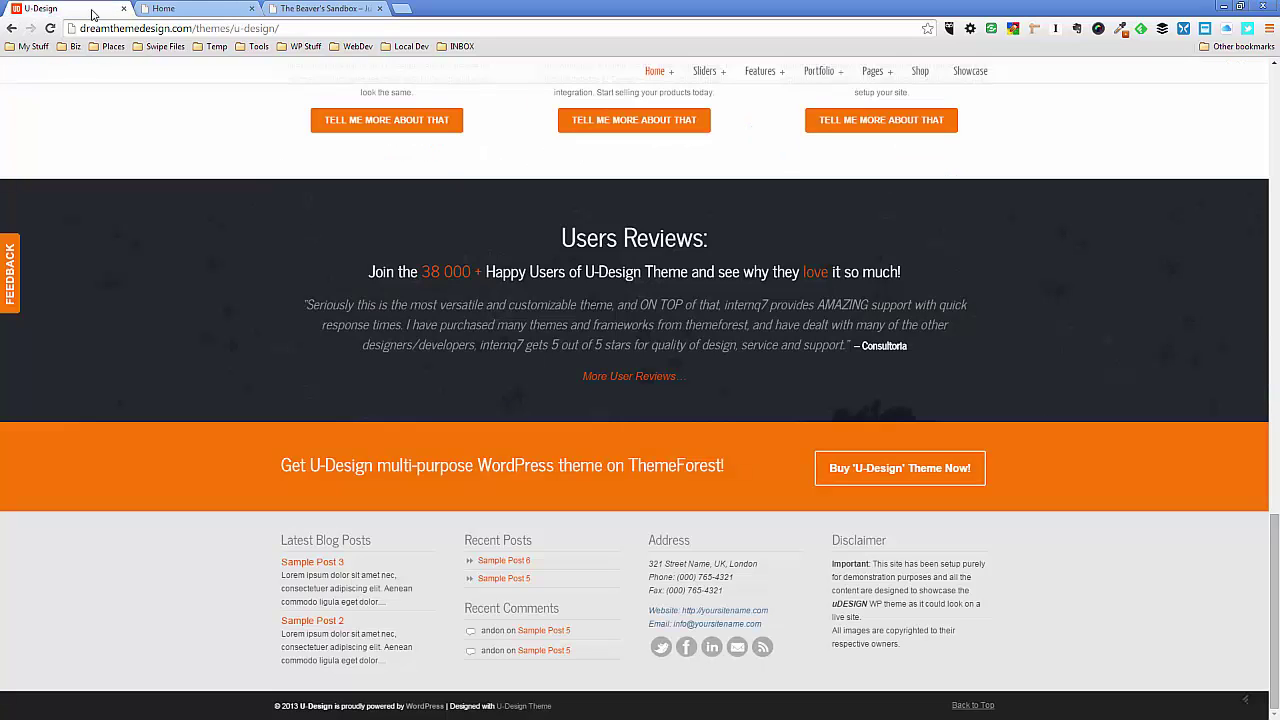
left_click(196, 11)
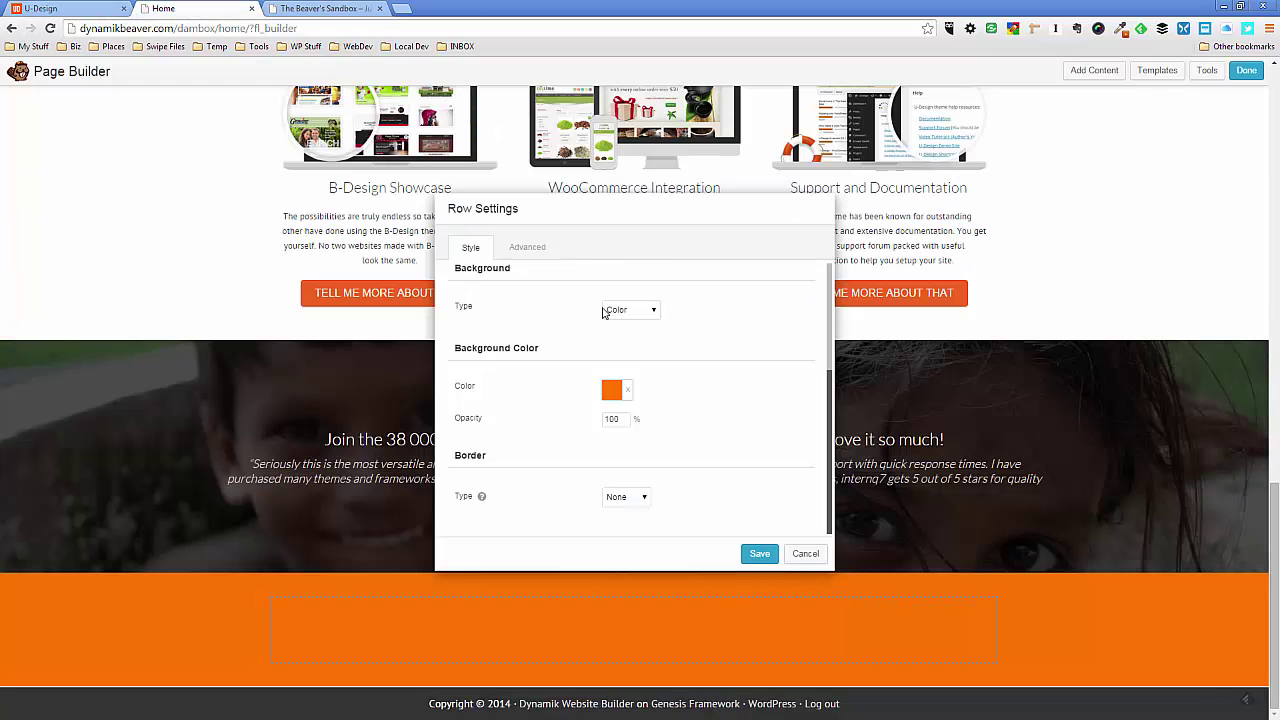
left_click(759, 552)
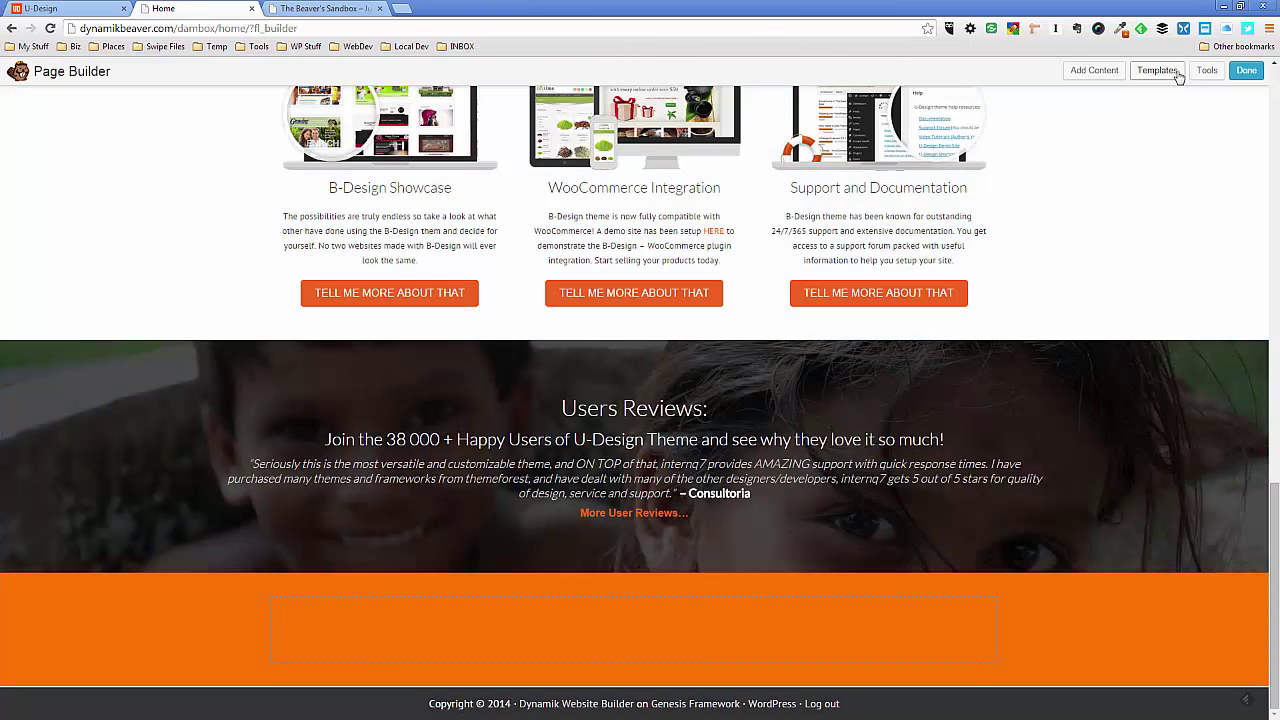
- Add a two-column layout inside the orange row and delete the original empty single column beneath it
left_click(1114, 76)
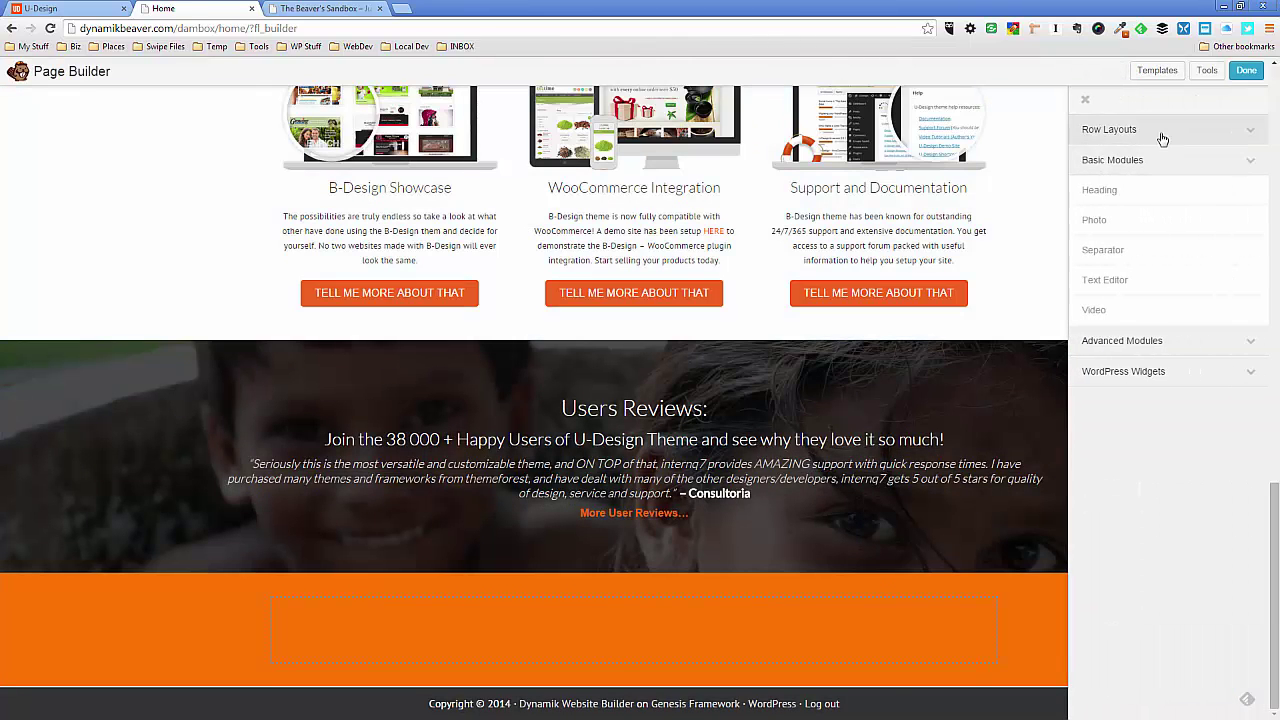
left_click(1160, 132)
left_click_drag(1167, 190, 471, 652)
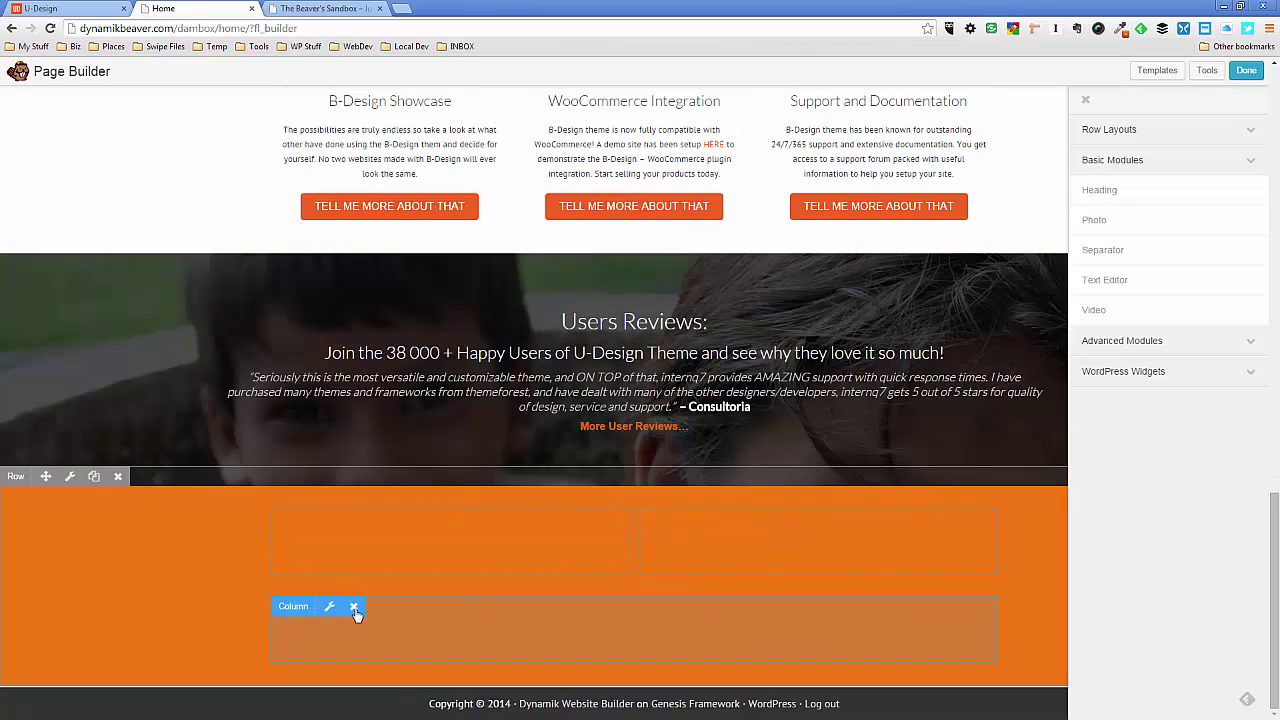
left_click(354, 607)
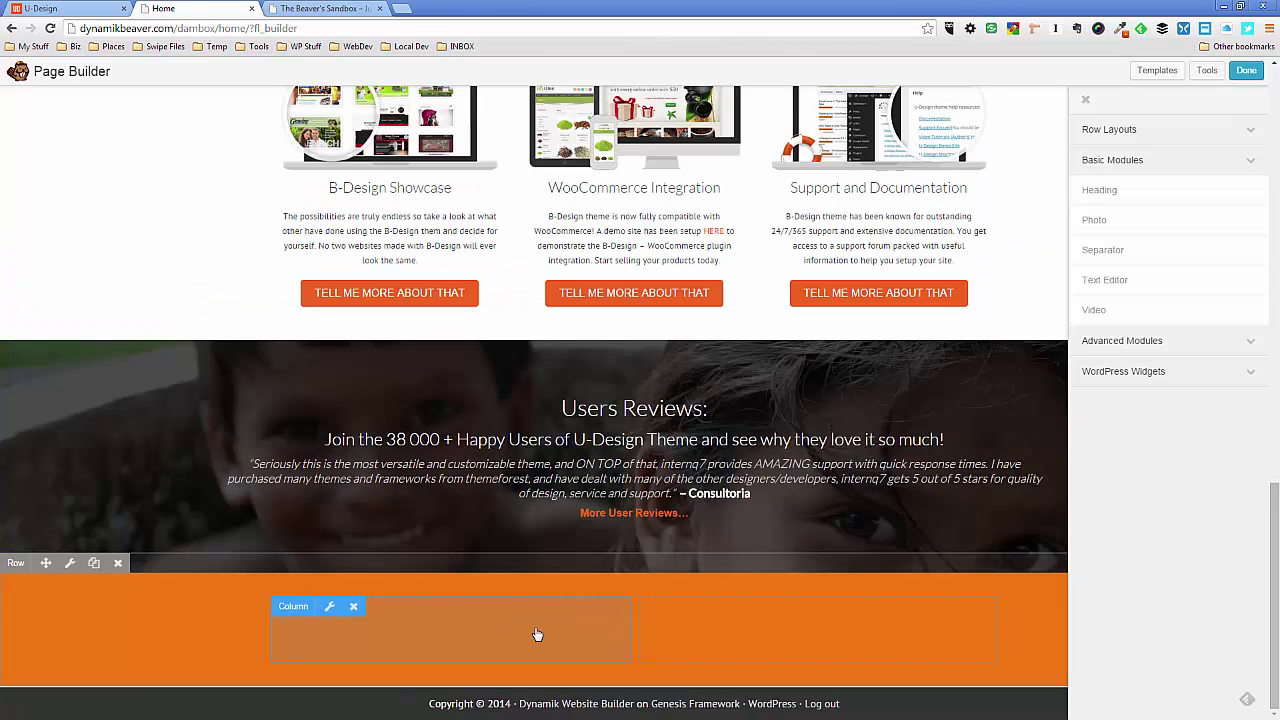
- Widen the orange row's left column to about two thirds of the content width and save the column
left_click(537, 635)
left_click_drag(627, 287, 576, 285)
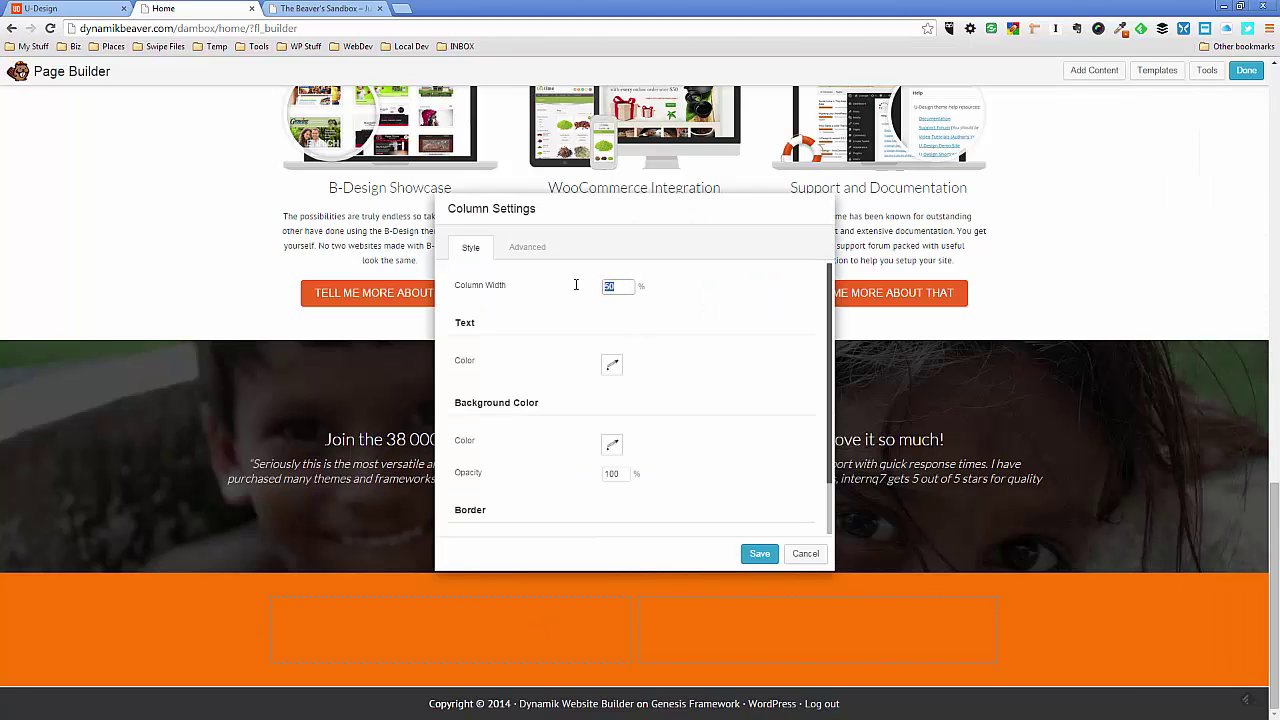
left_click(758, 553)
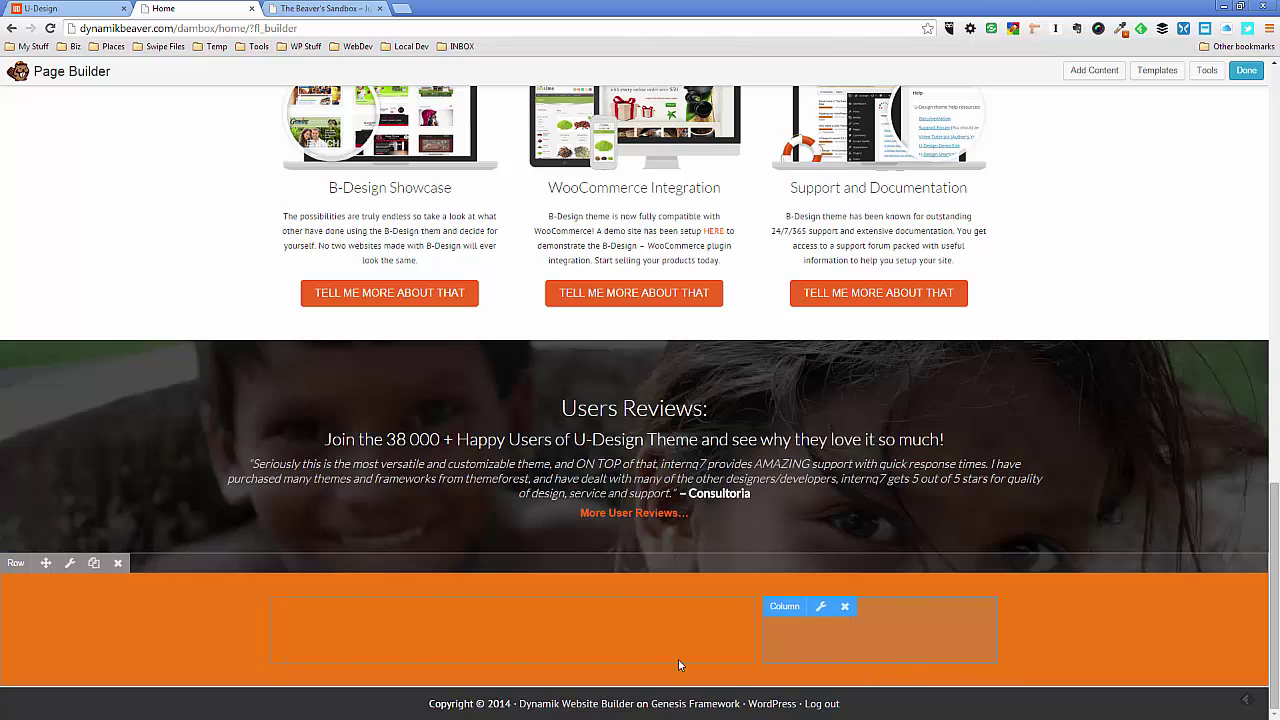
- Copy "Get U-Design multi-purpose WordPress theme on ThemeForest!" from the U-Design demo's orange band and return to the B-Design home page
left_click(84, 8)
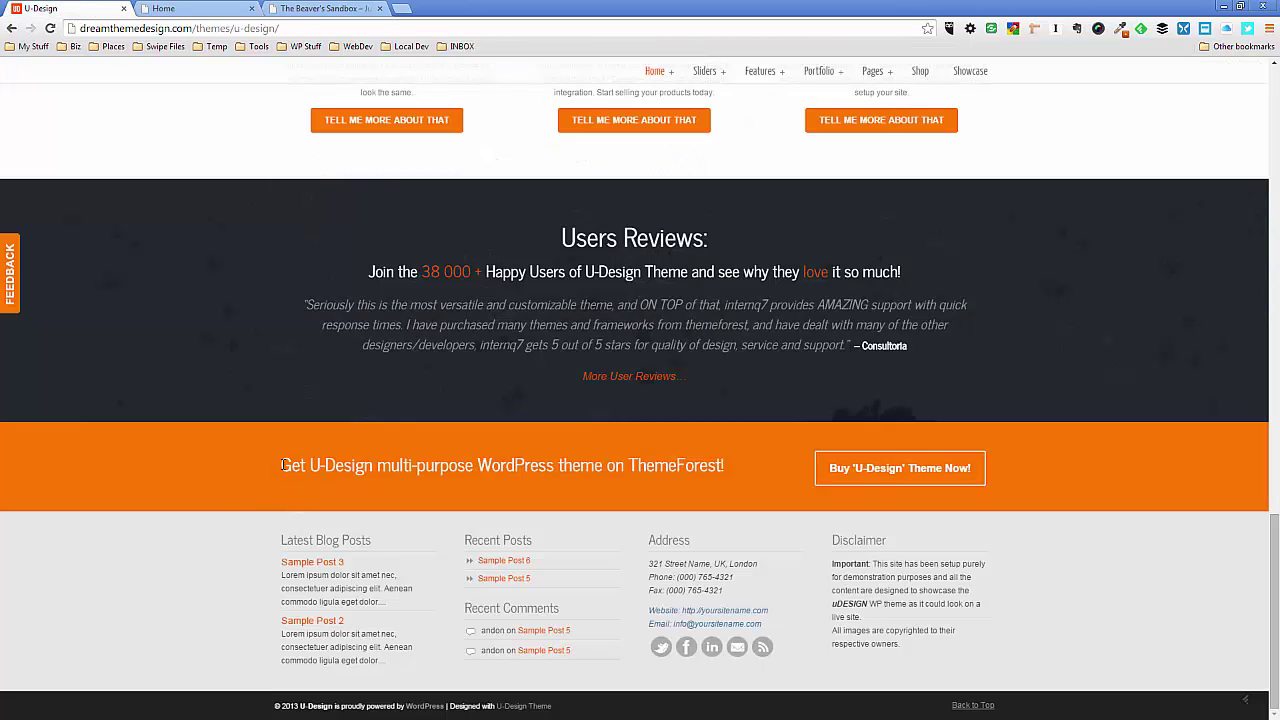
left_click_drag(283, 465, 716, 481)
key("ctrl+c")
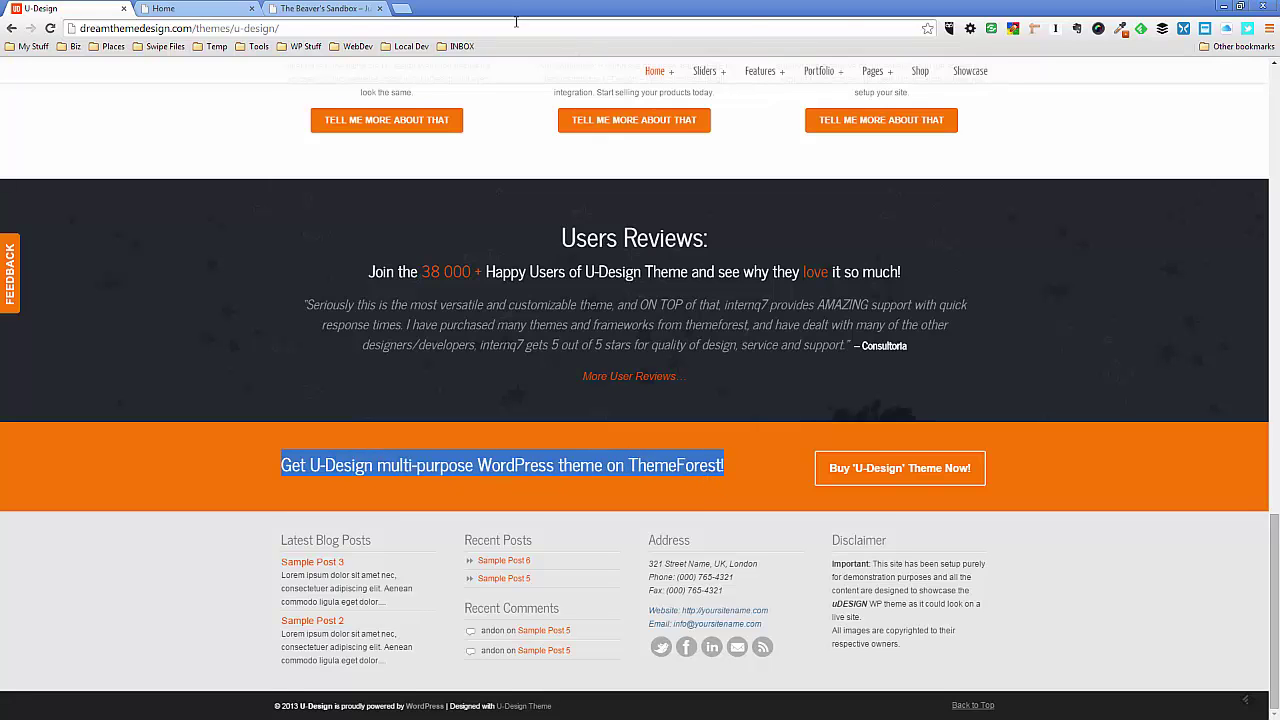
left_click(190, 8)
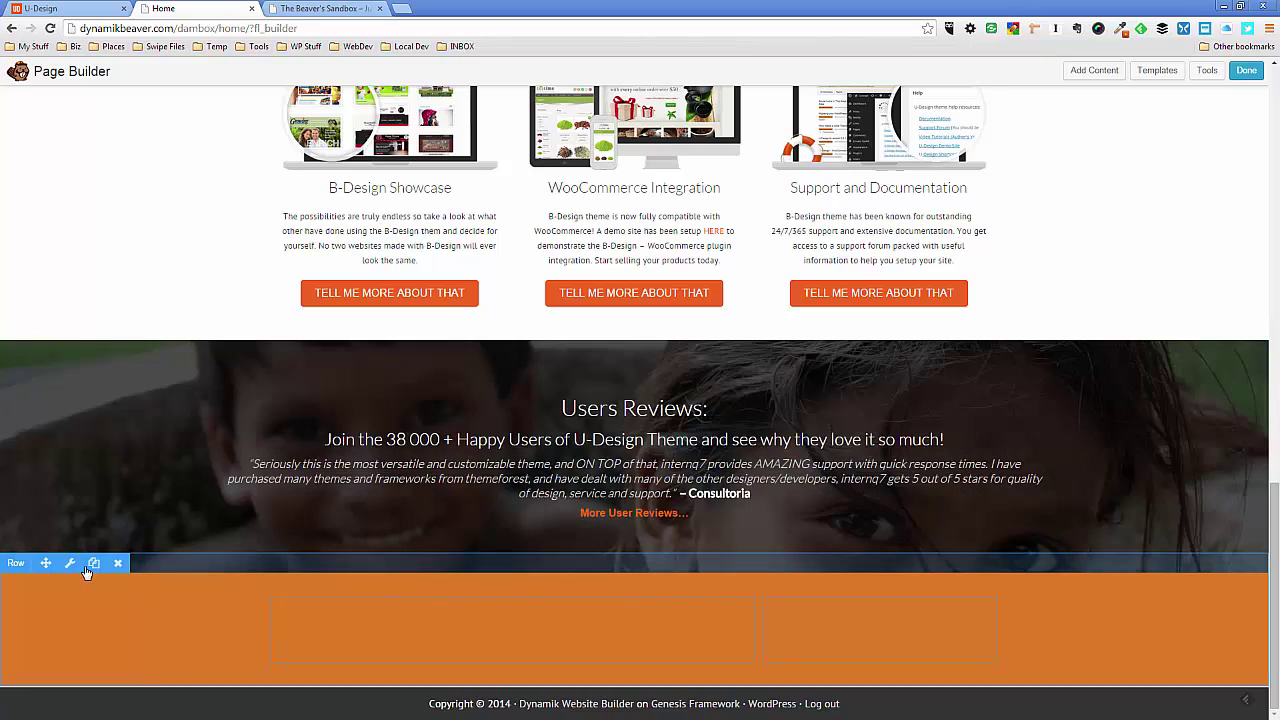
- Set the orange row's text color to white and save the row
left_click(69, 563)
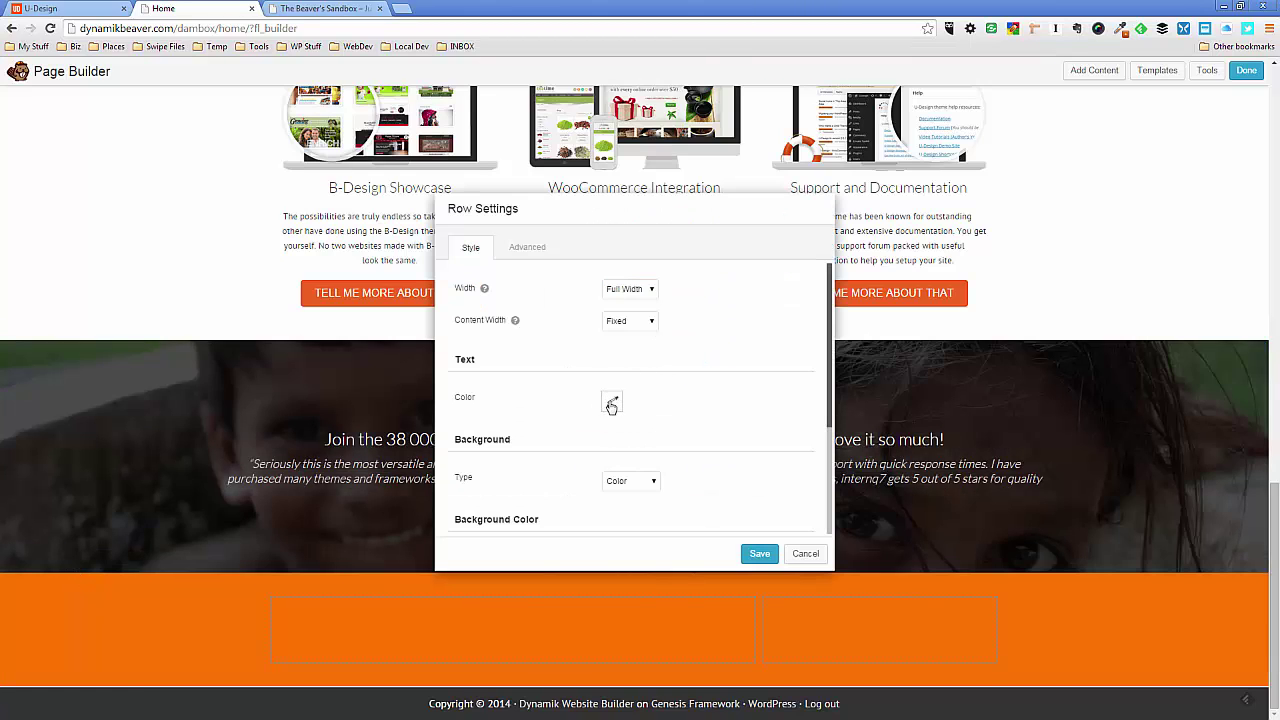
left_click(611, 404)
left_click_drag(614, 449, 603, 416)
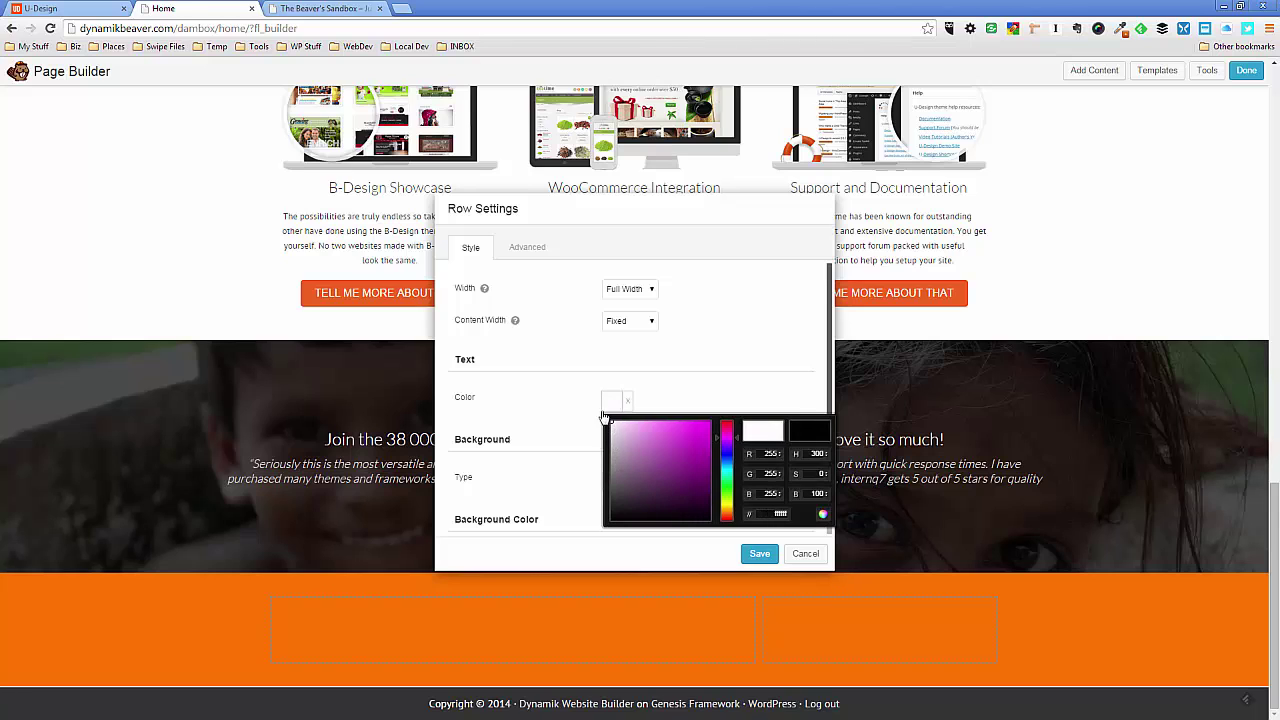
left_click(755, 551)
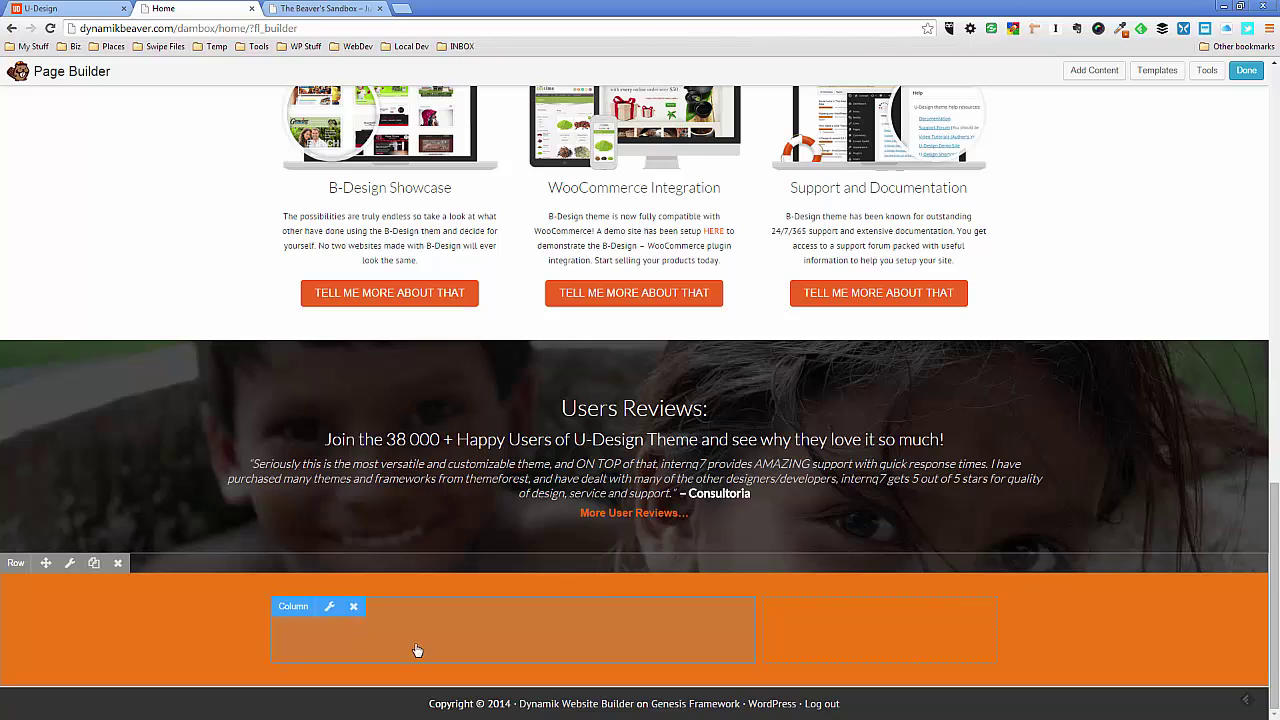
- Add a Heading module to the orange row's left column reading "Get U-Design multi-purpose WordPress theme on ThemeForest!"
scroll(1119, 85, "up", 1)
left_click(1115, 78)
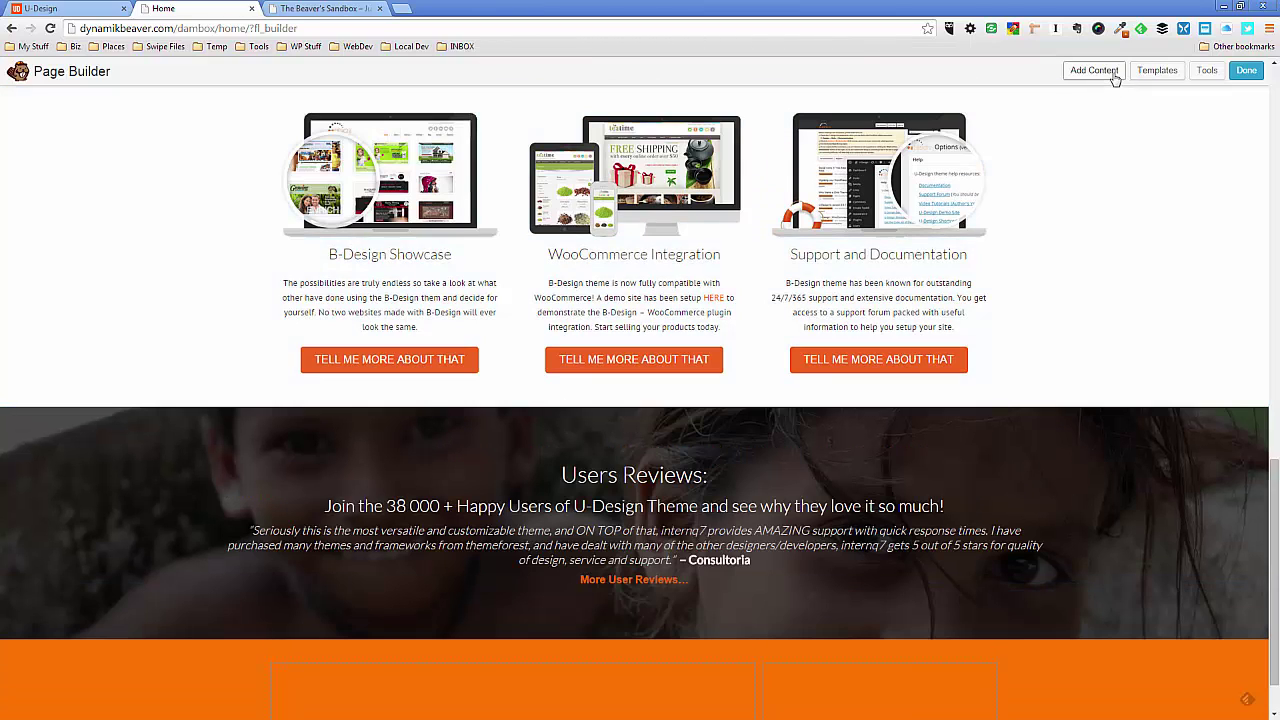
left_click_drag(1126, 204, 412, 626)
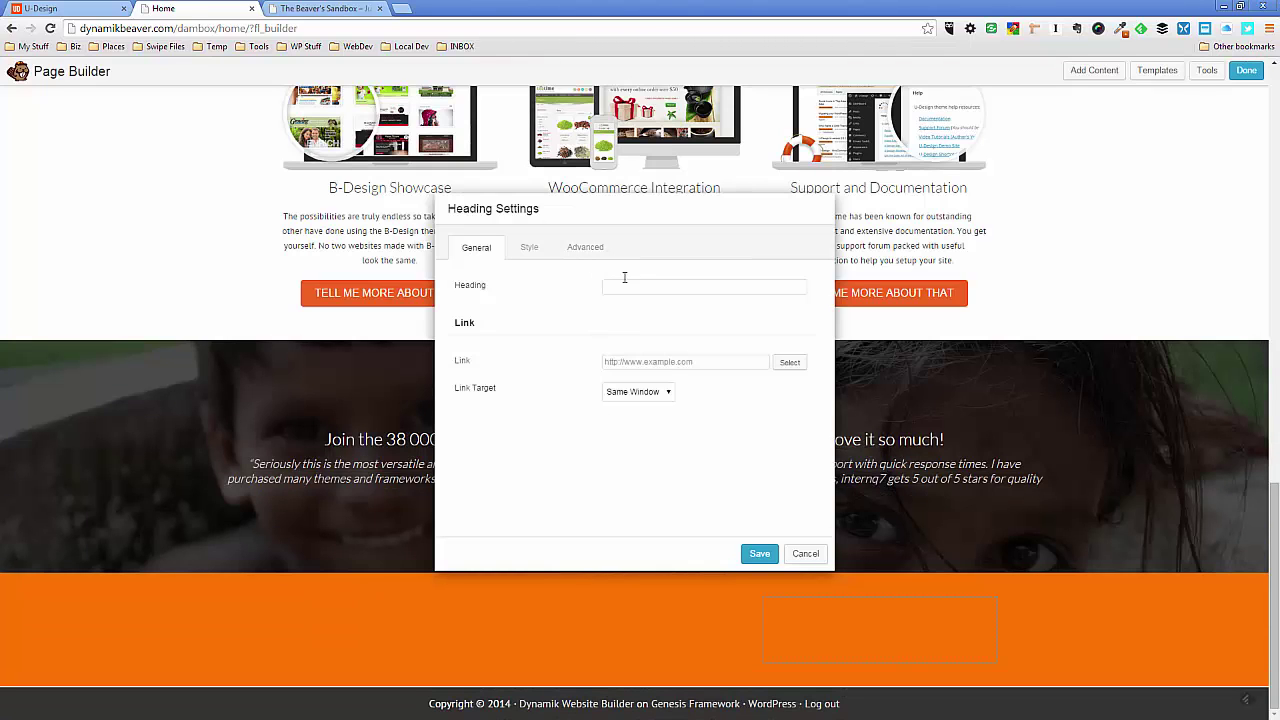
left_click(622, 284)
key("ctrl+v")
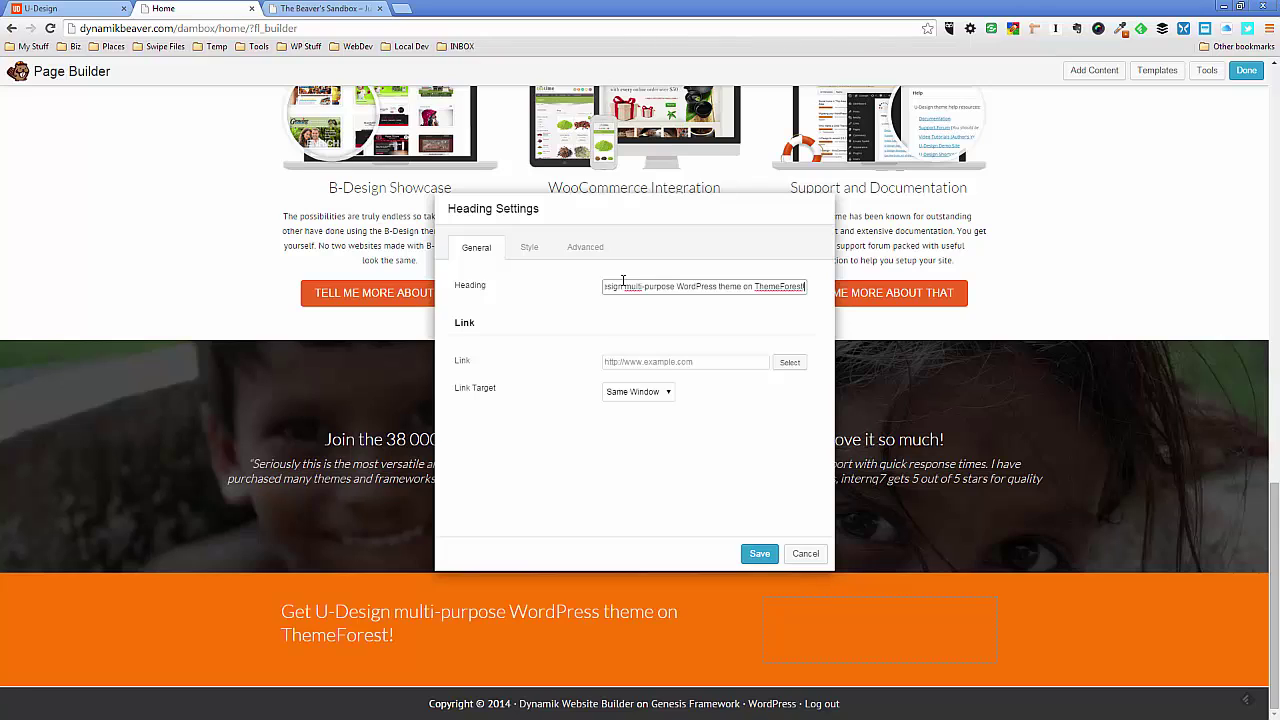
- Try the h2 tag on the orange row's heading, compare its size with the U-Design demo's band, and return the tag to h3
left_click(532, 251)
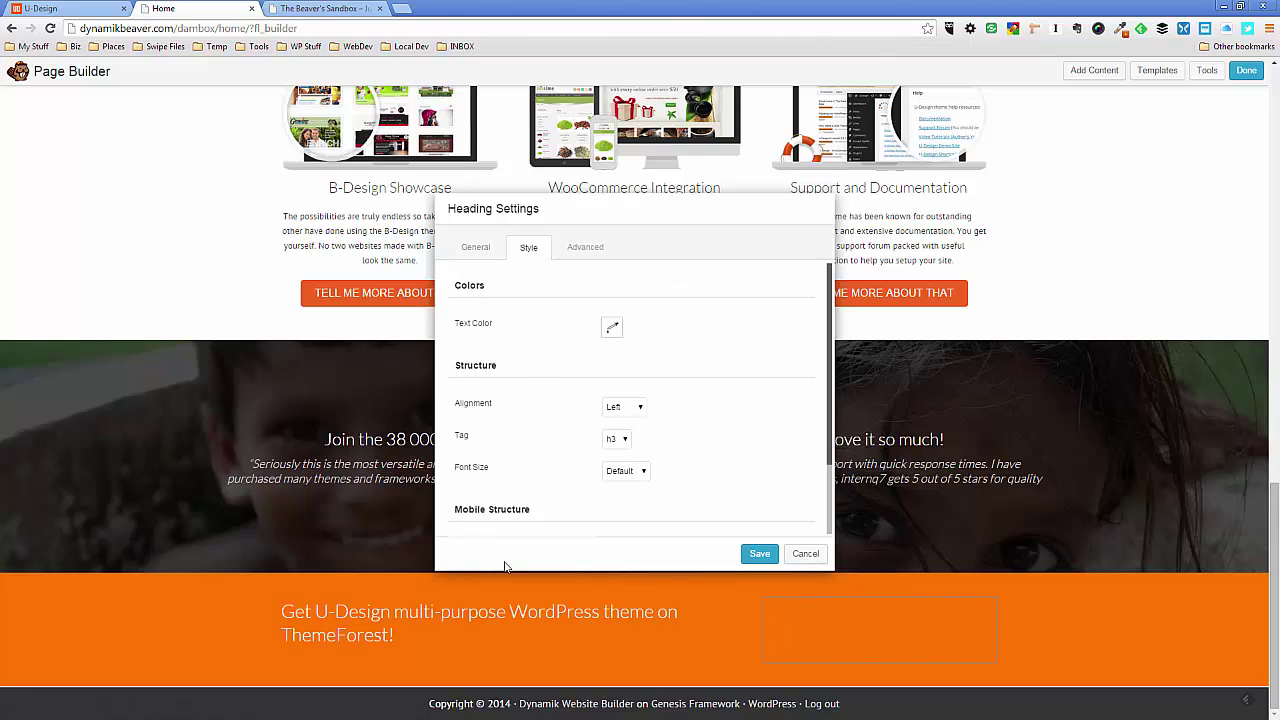
left_click(618, 440)
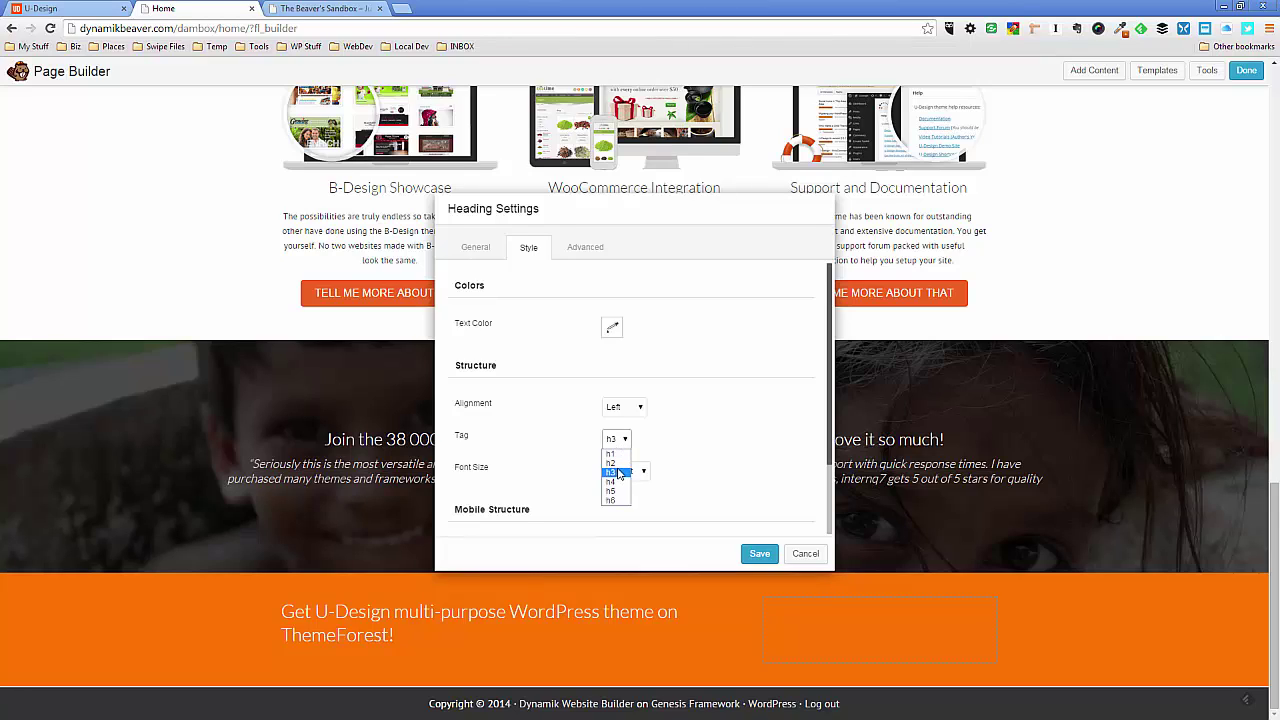
left_click(612, 463)
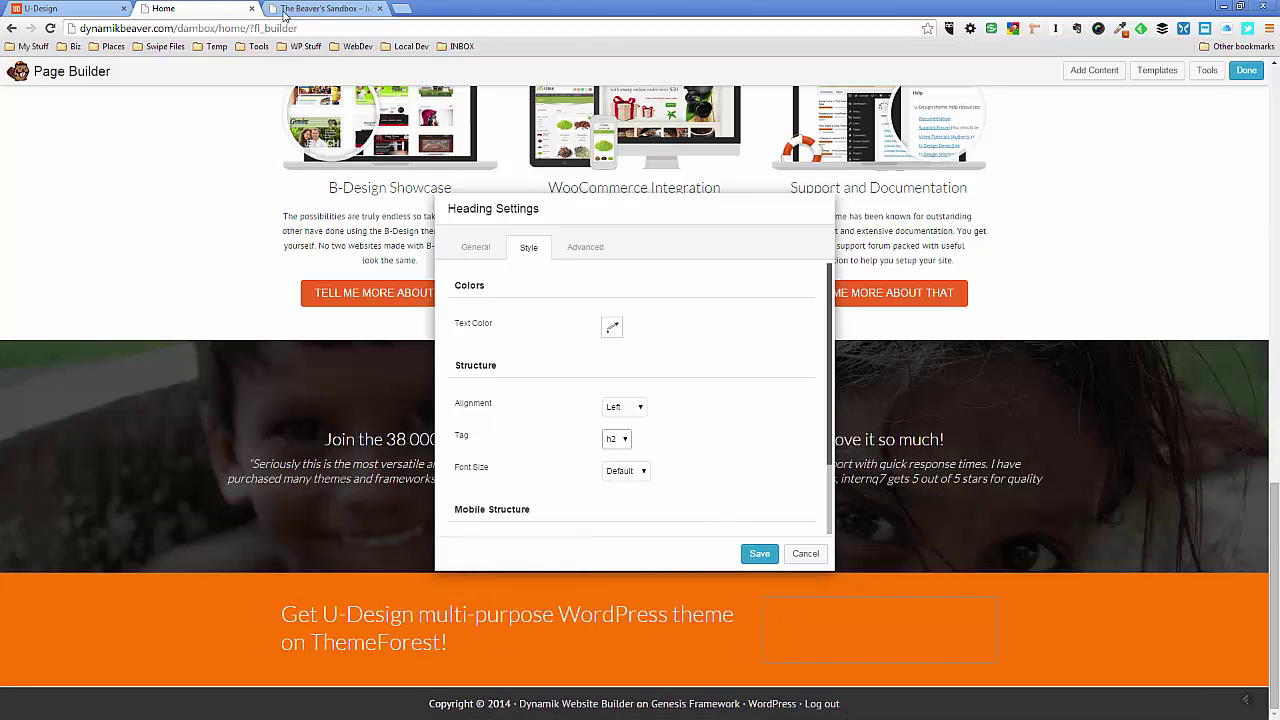
left_click(98, 8)
left_click(166, 472)
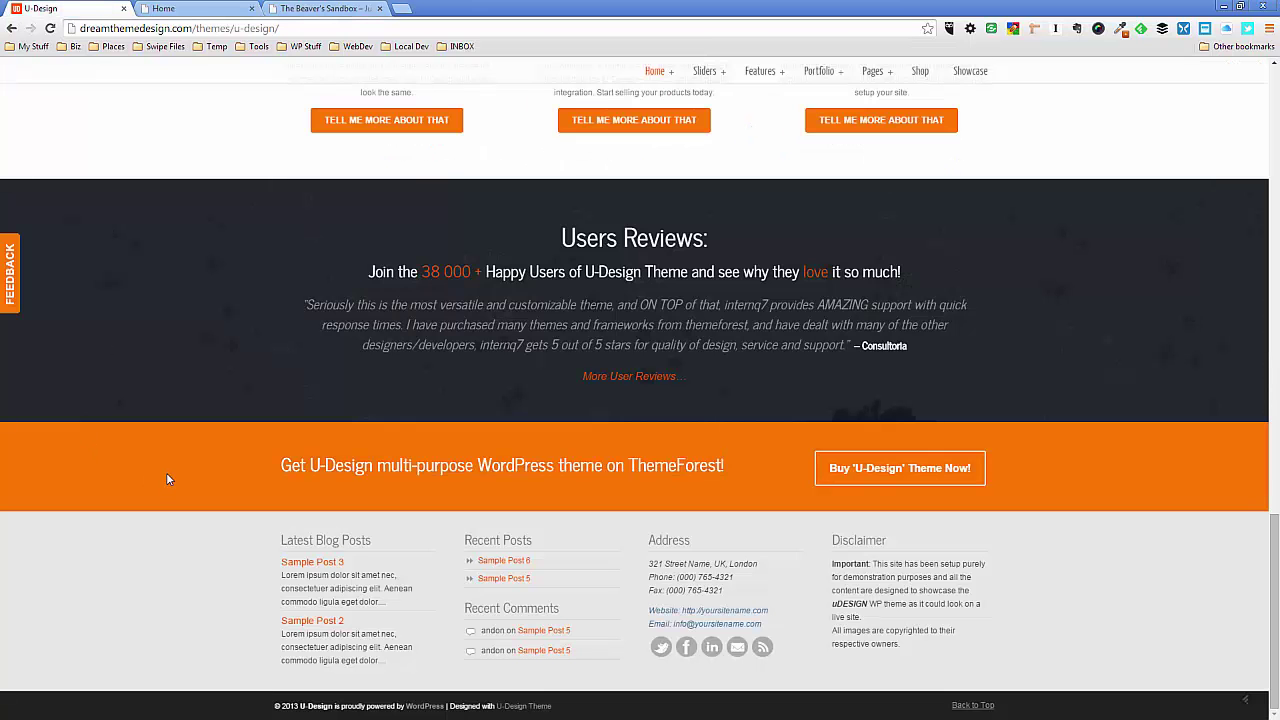
left_click(203, 12)
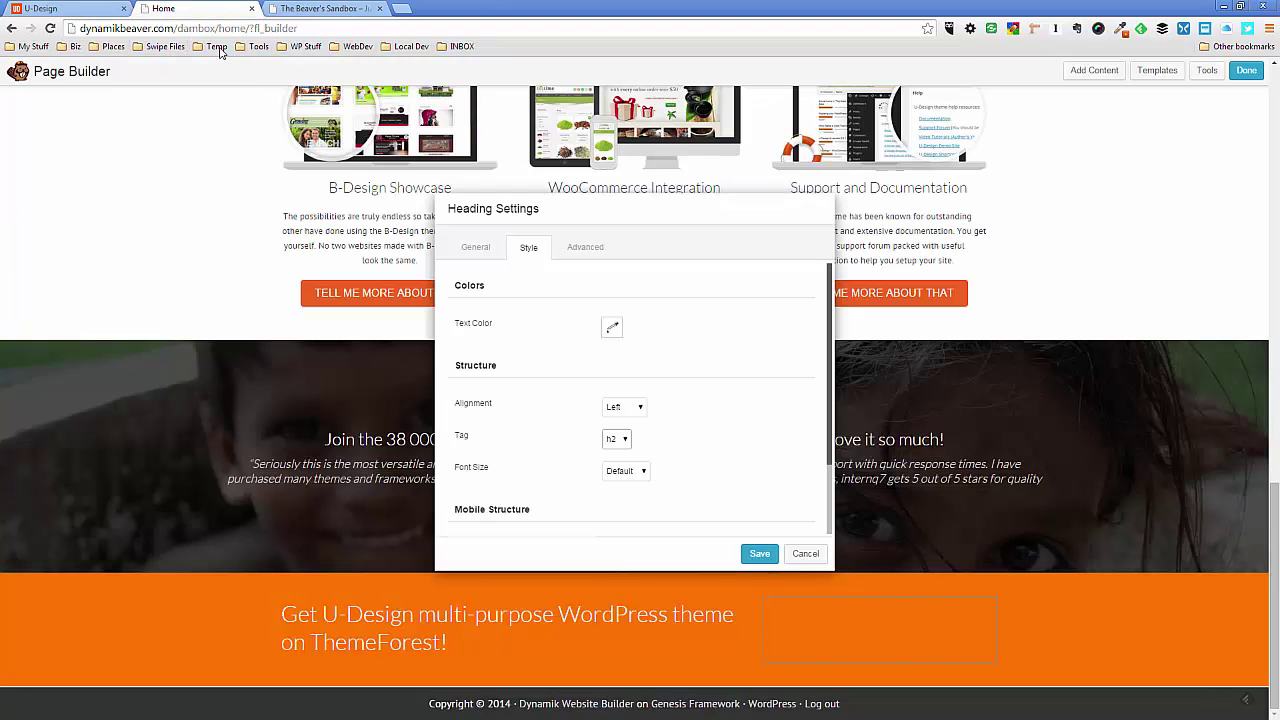
left_click(622, 439)
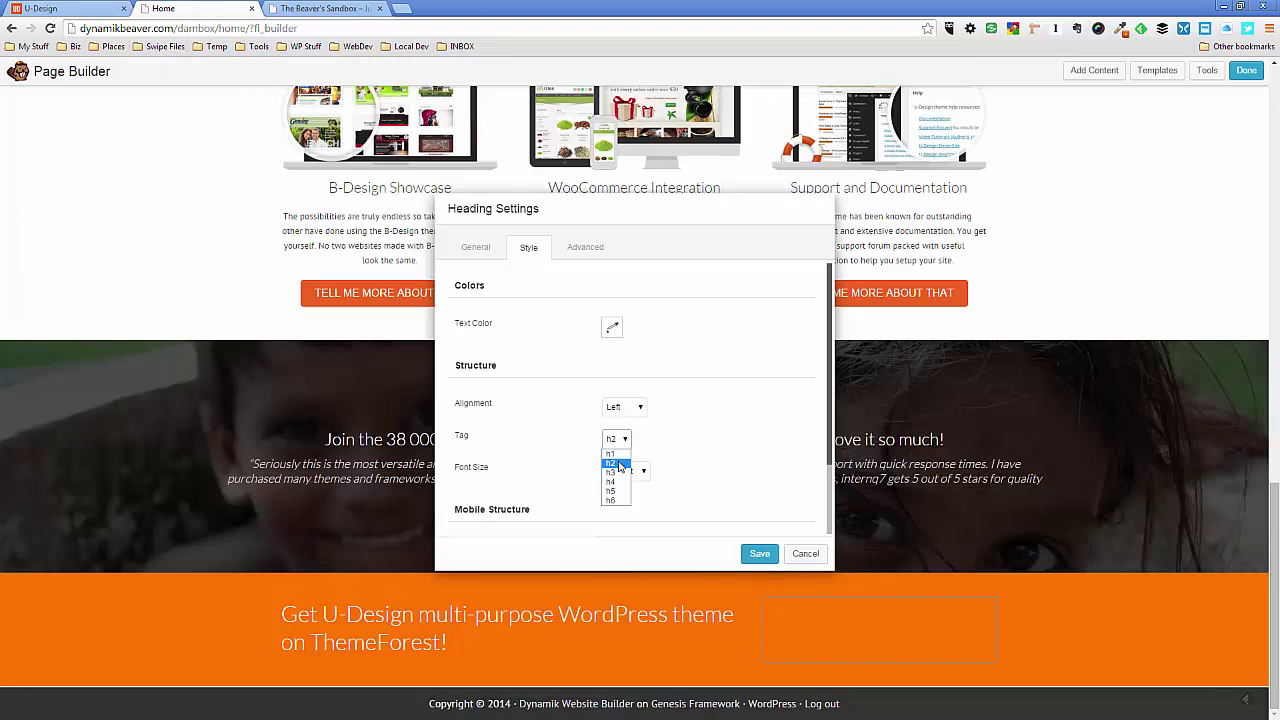
left_click(618, 470)
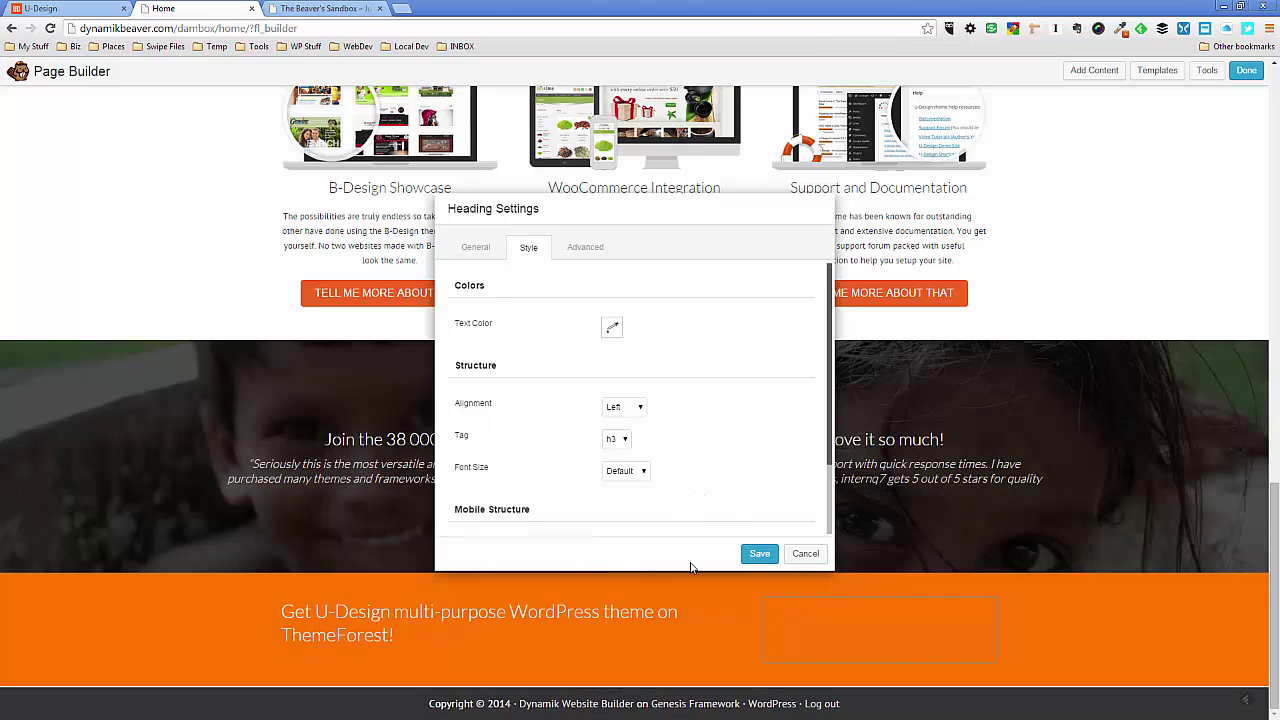
- Reduce the left margin of the orange row's heading so its text starts further left, and save the heading
left_click(585, 248)
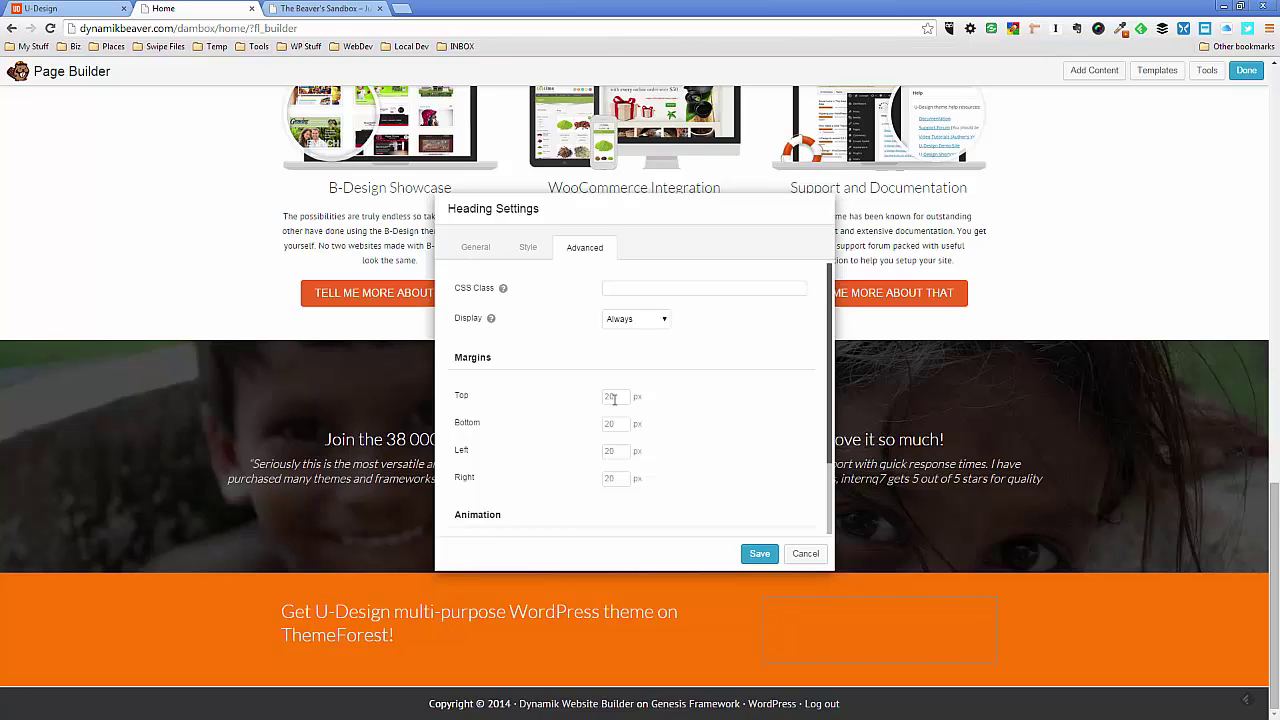
left_click(605, 451)
type("5")
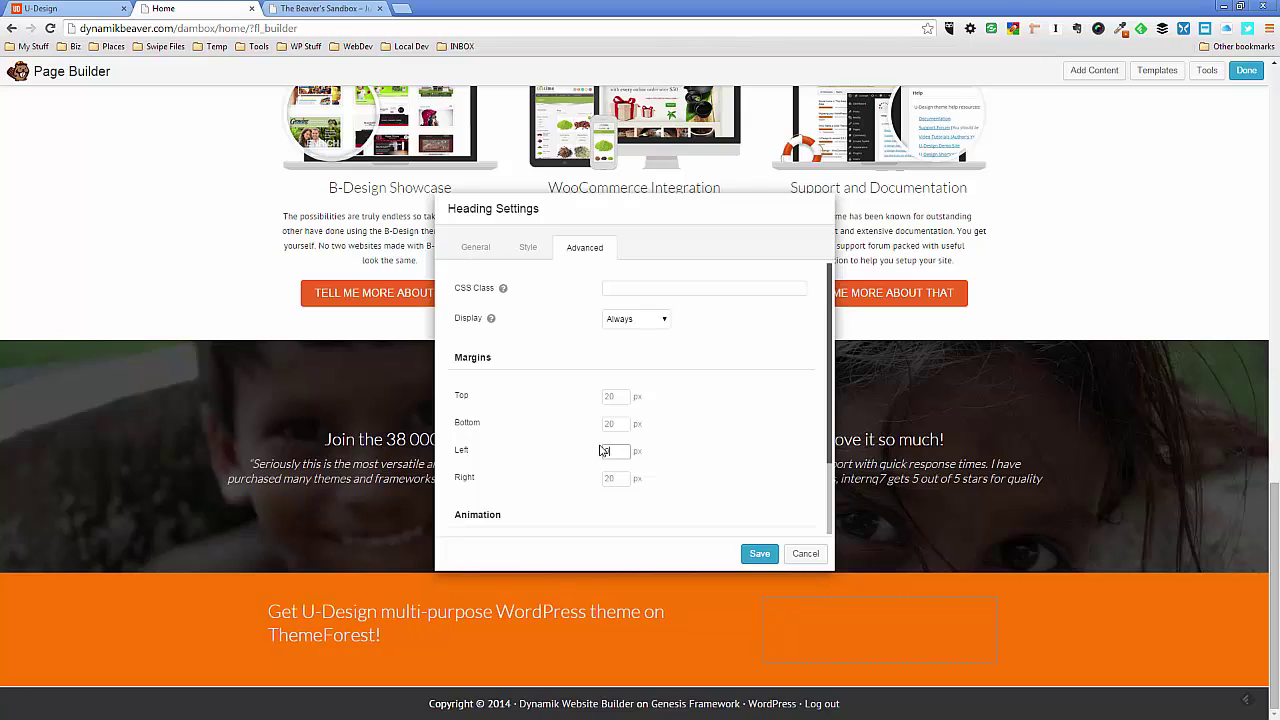
left_click(612, 479)
left_click(686, 482)
left_click(530, 251)
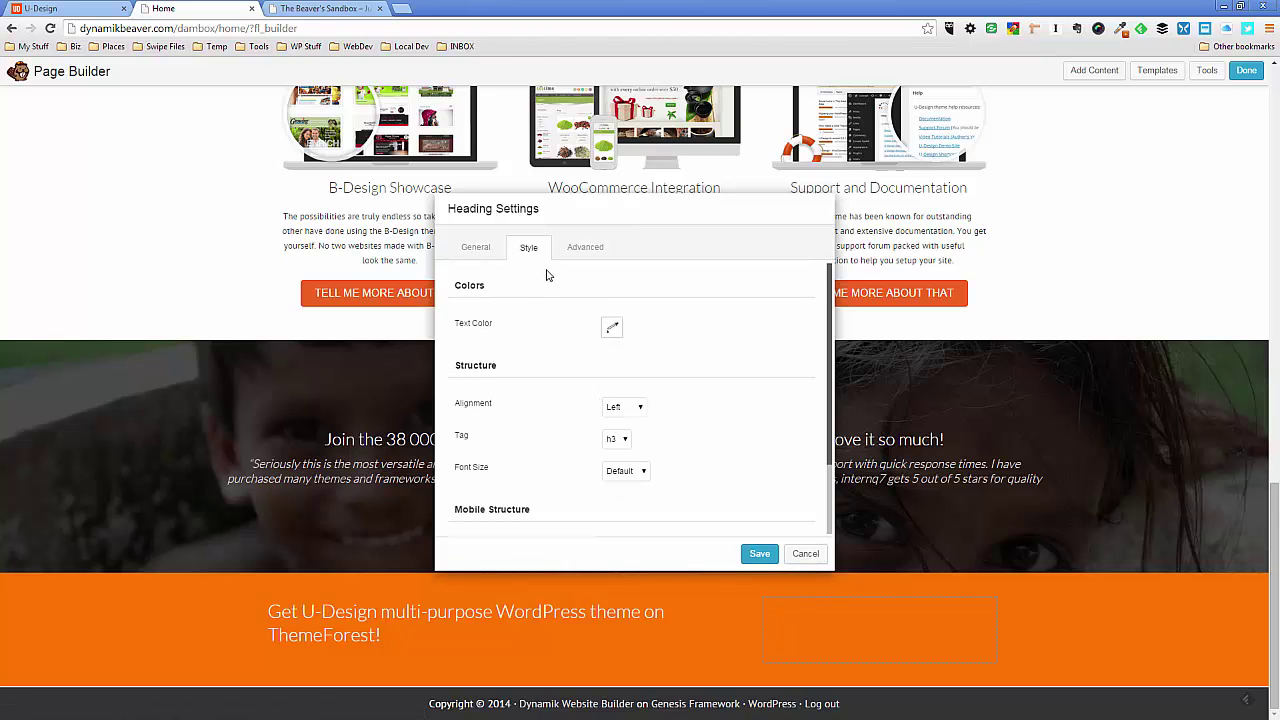
left_click(483, 252)
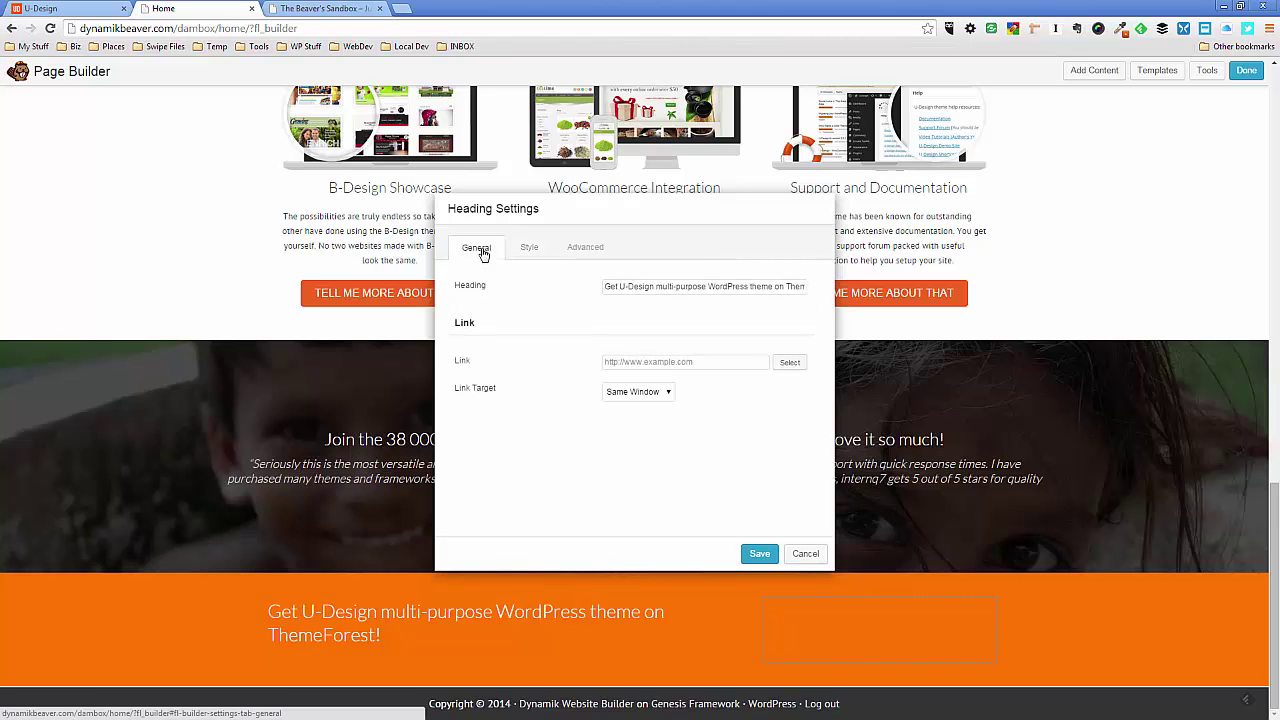
left_click(746, 555)
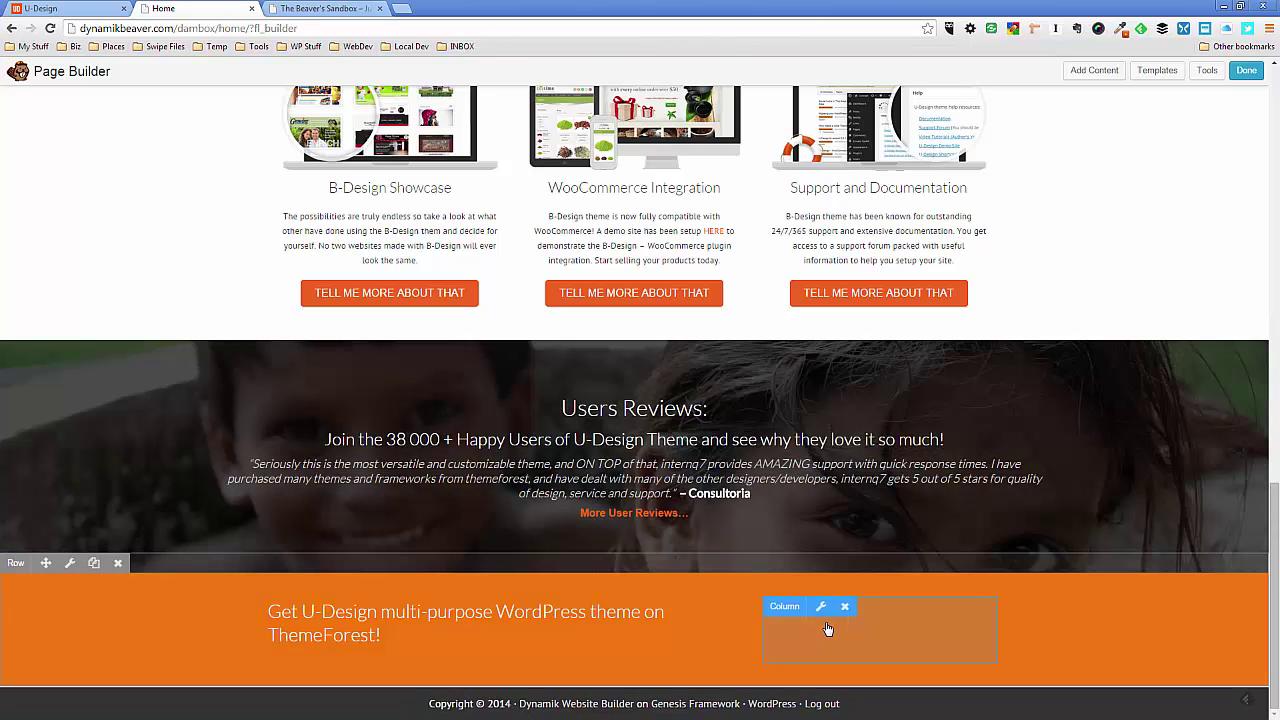
- Set the width of the orange row's empty right column to 25% and save the column
left_click(821, 607)
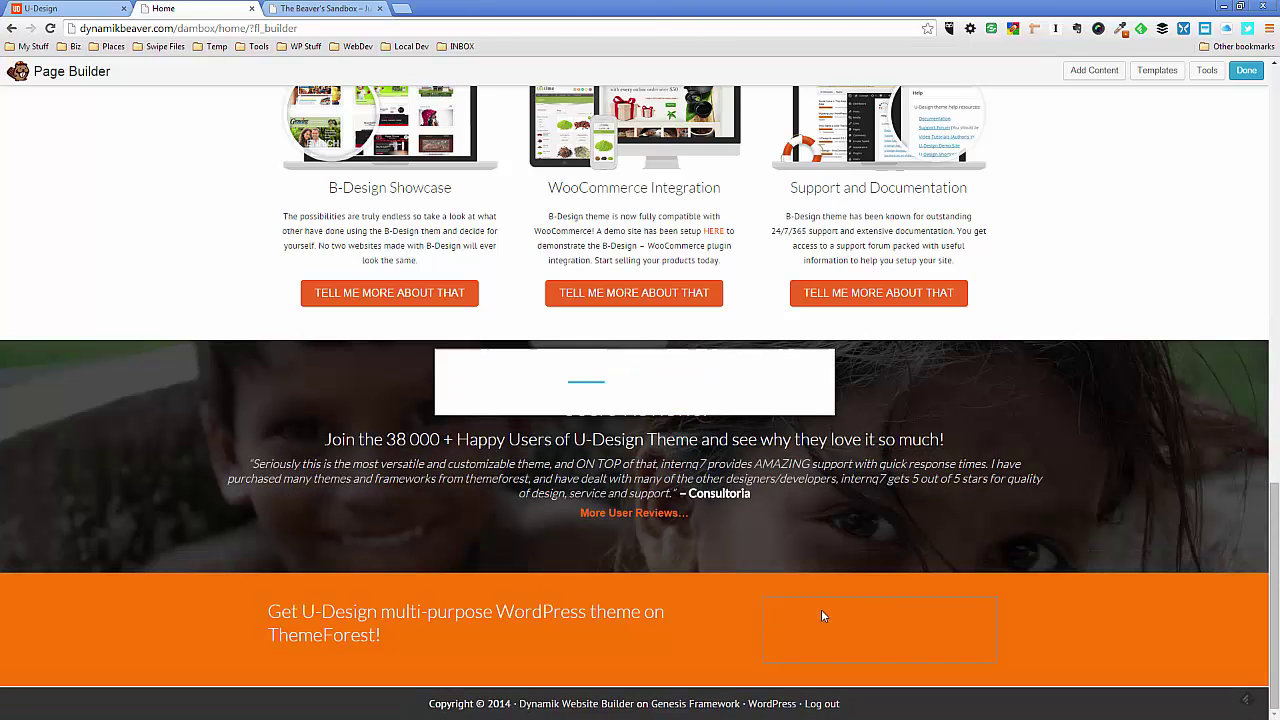
double_click(620, 288)
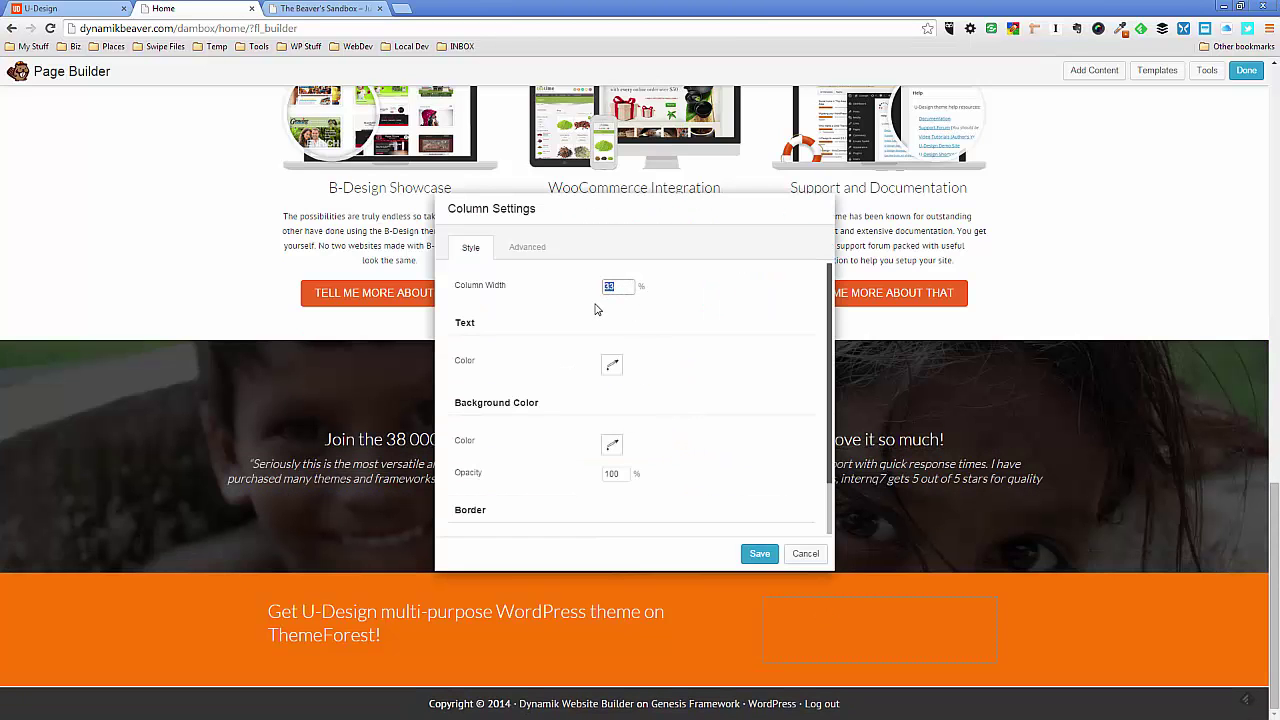
type("25")
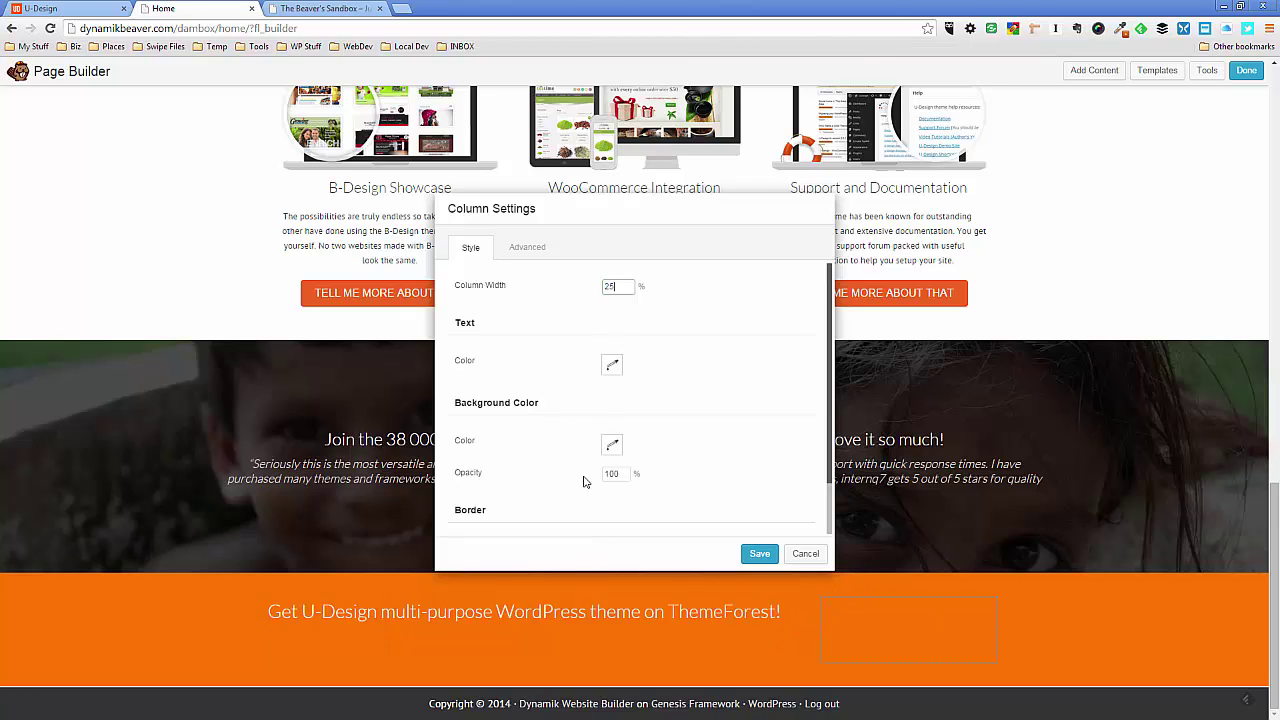
left_click(760, 553)
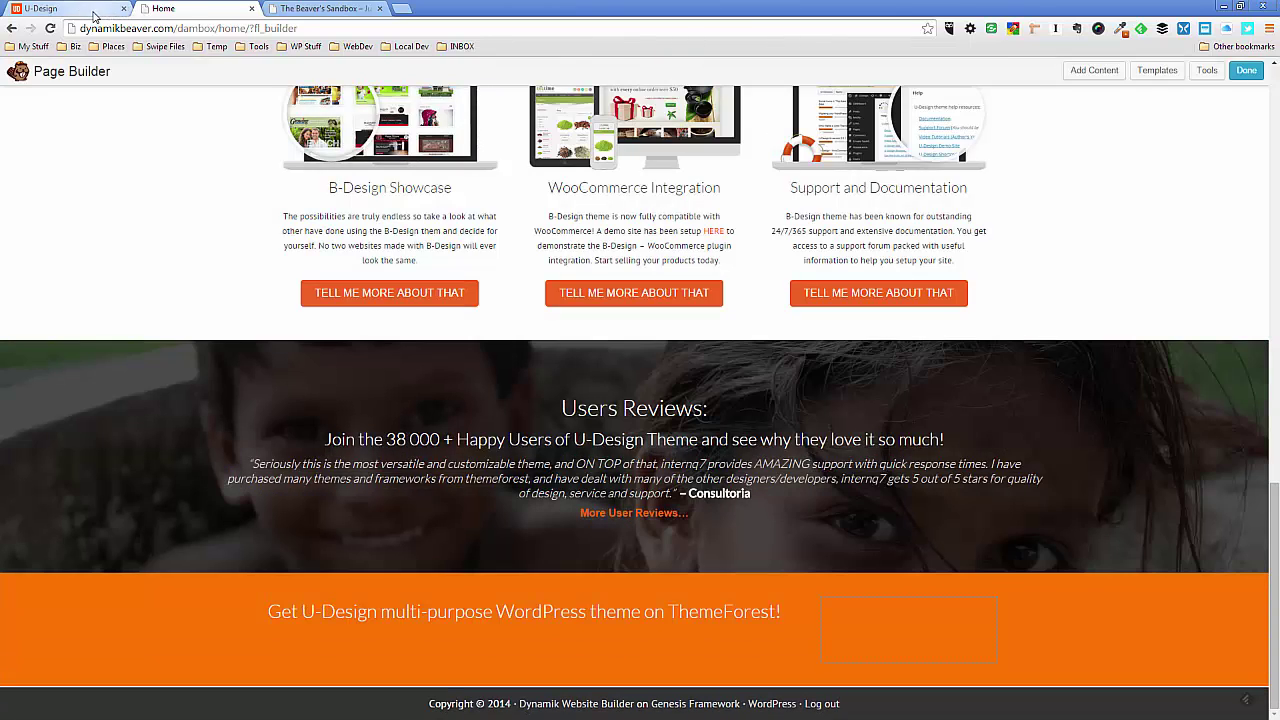
- Check the U-Design demo's orange band and add a Button module to the right column of the B-Design page's orange row
left_click(95, 12)
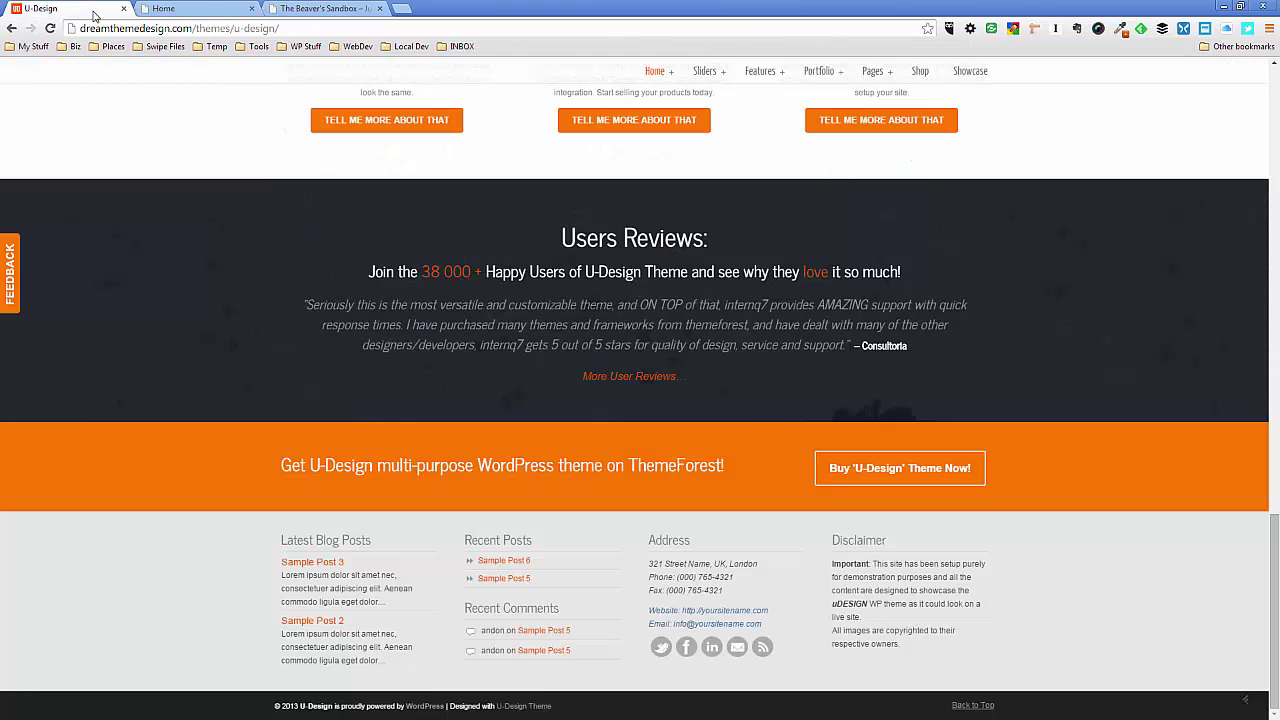
left_click(198, 12)
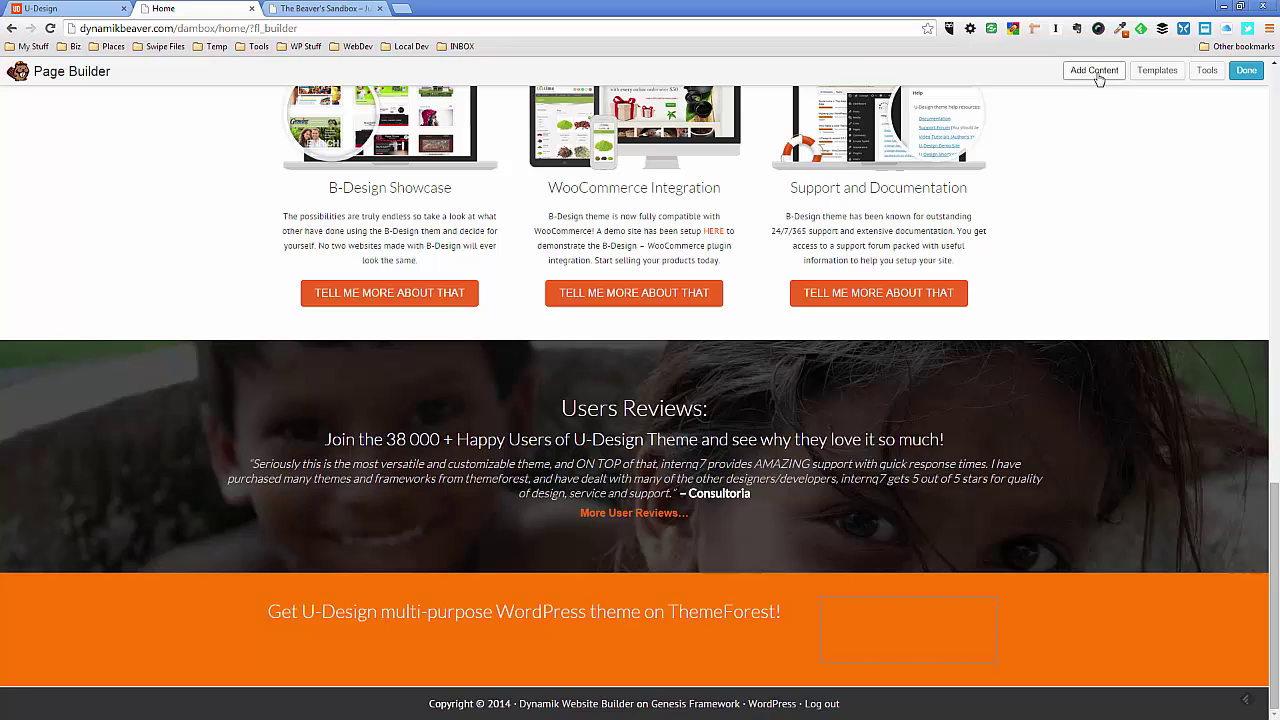
left_click(1095, 71)
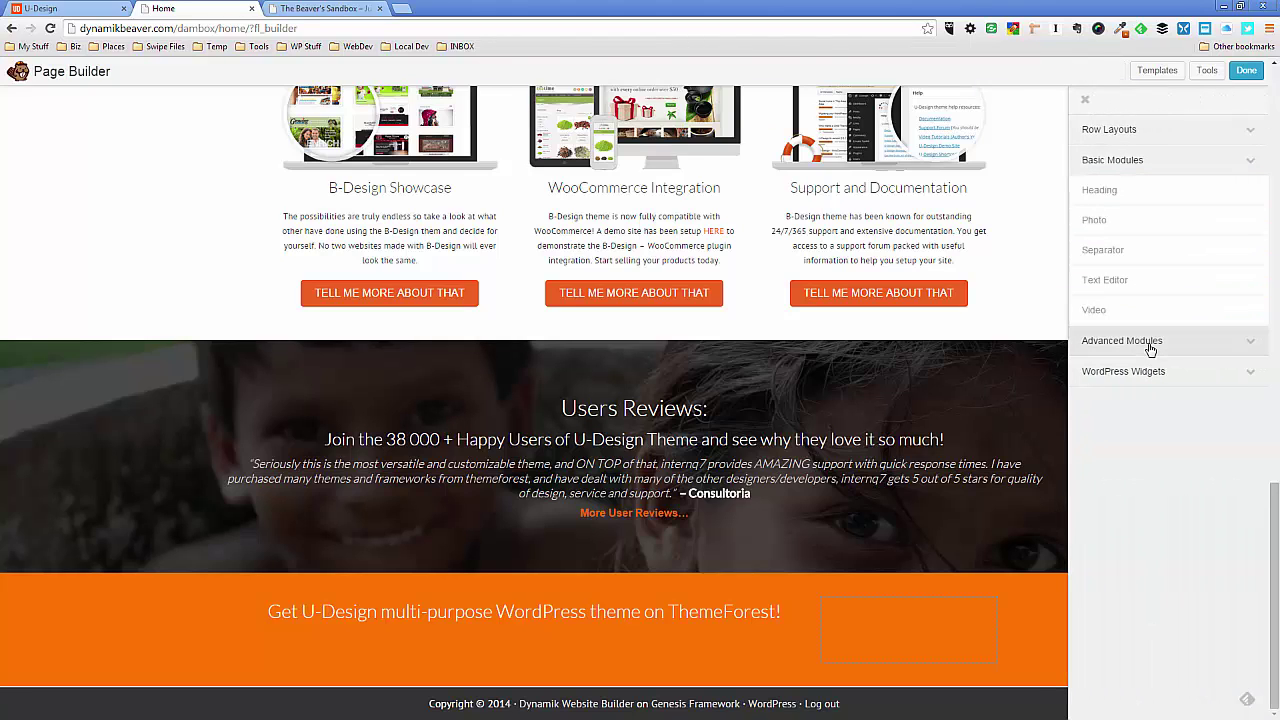
left_click(1146, 341)
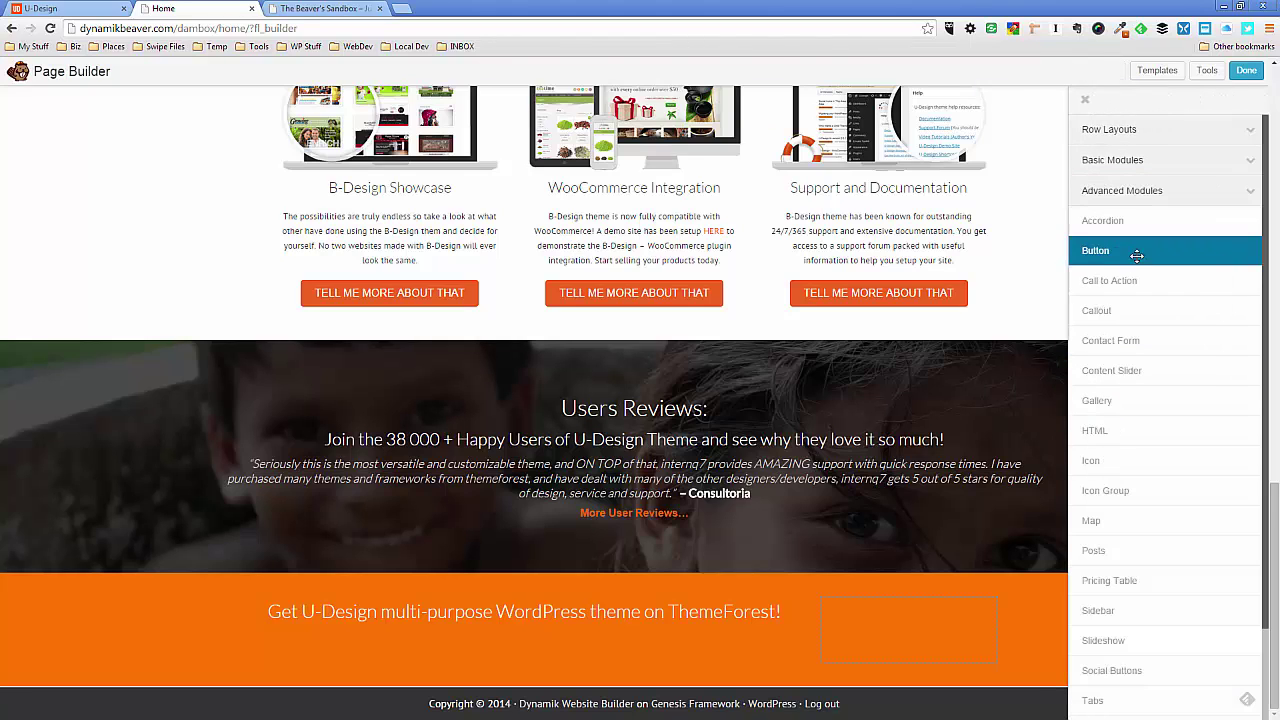
left_click_drag(1136, 252, 889, 676)
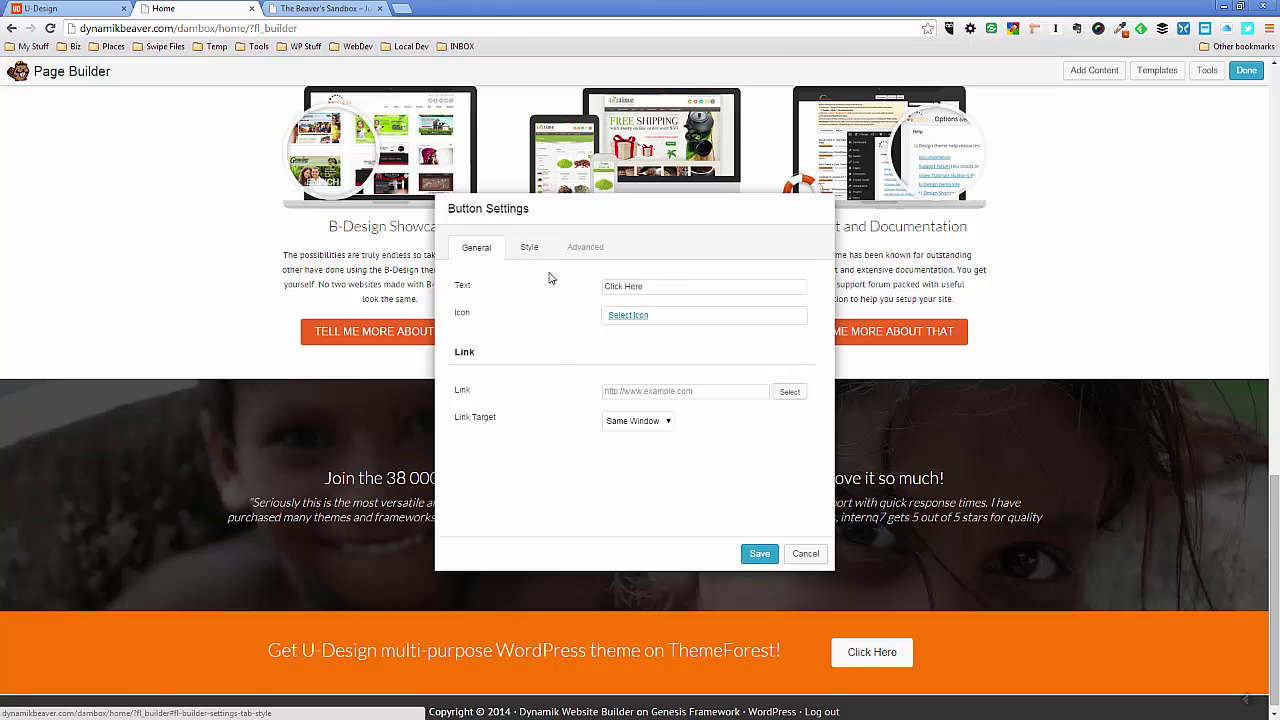
- Check the demo button's wording and set the new button's text to "Buy B Design Theme Now!"
left_click(73, 15)
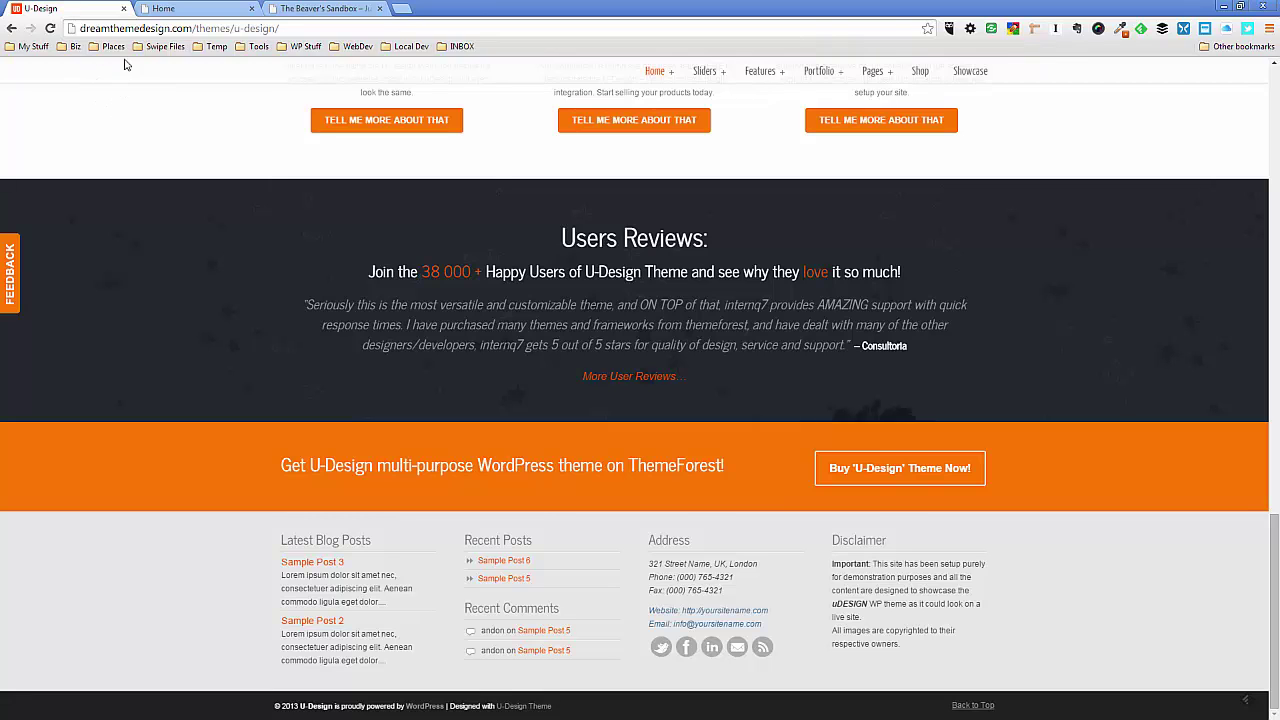
left_click(193, 10)
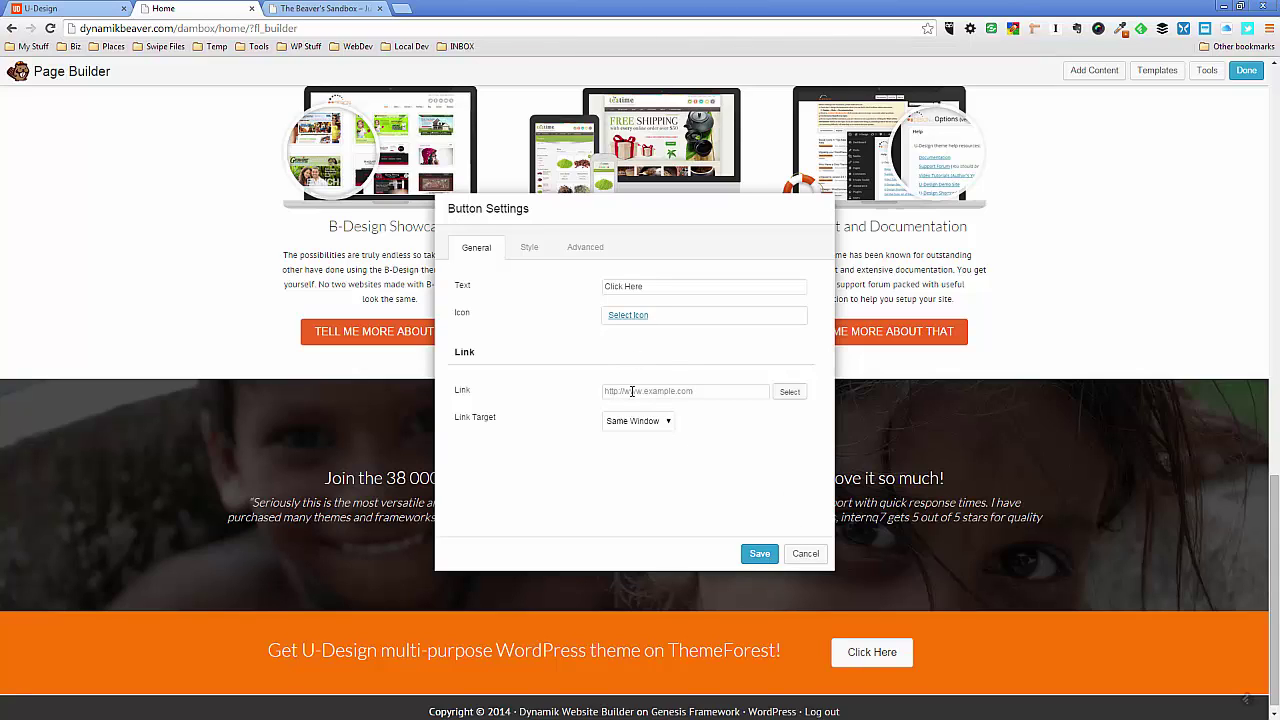
left_click_drag(645, 290, 580, 281)
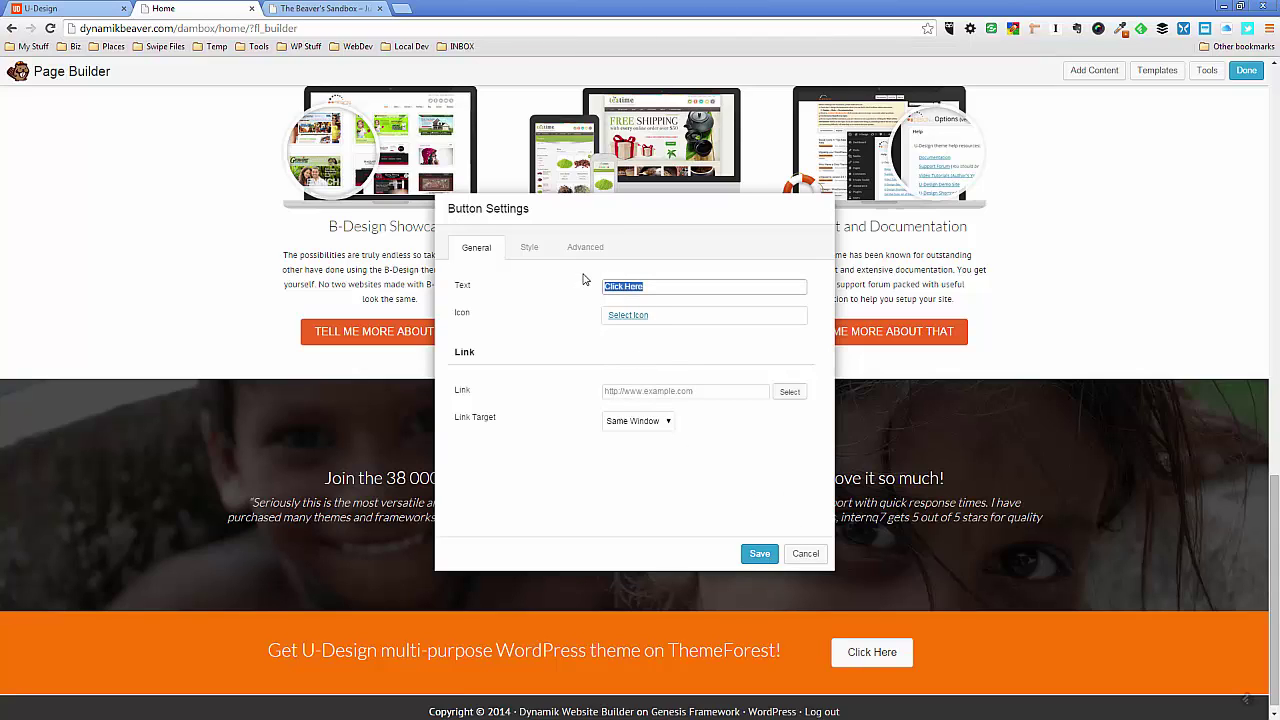
type("Buy ")
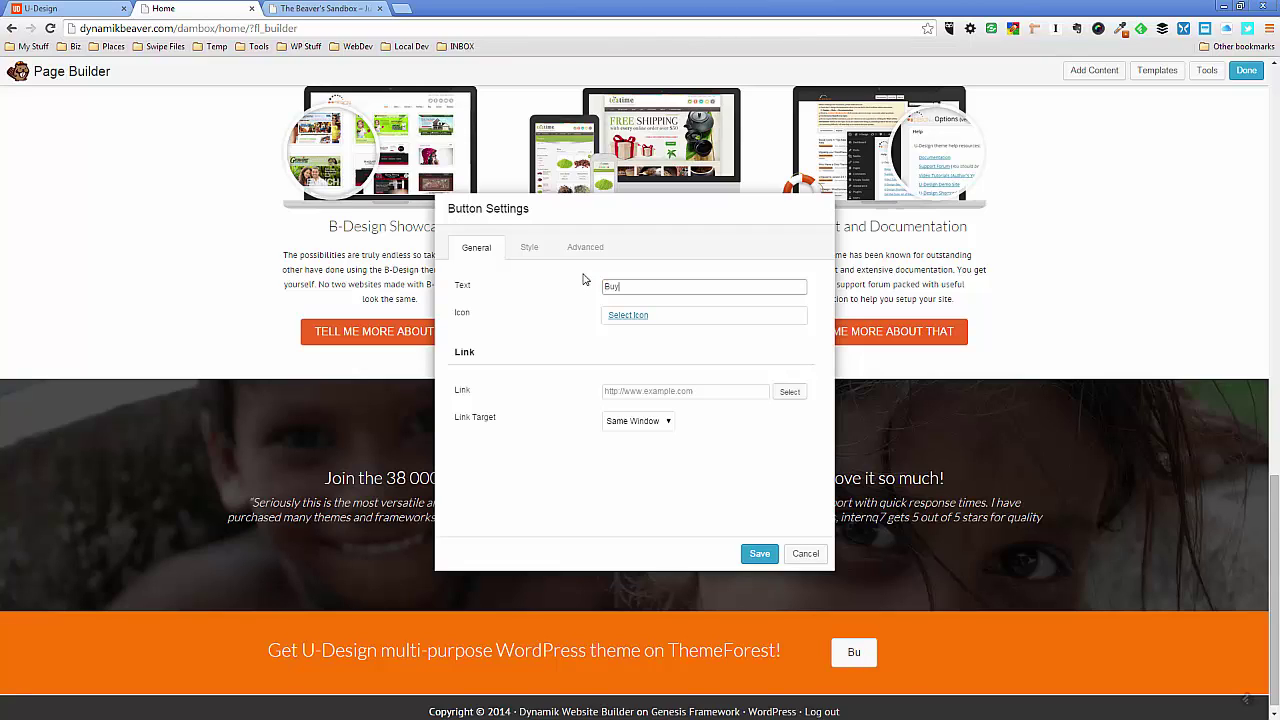
type("B")
type(" Des")
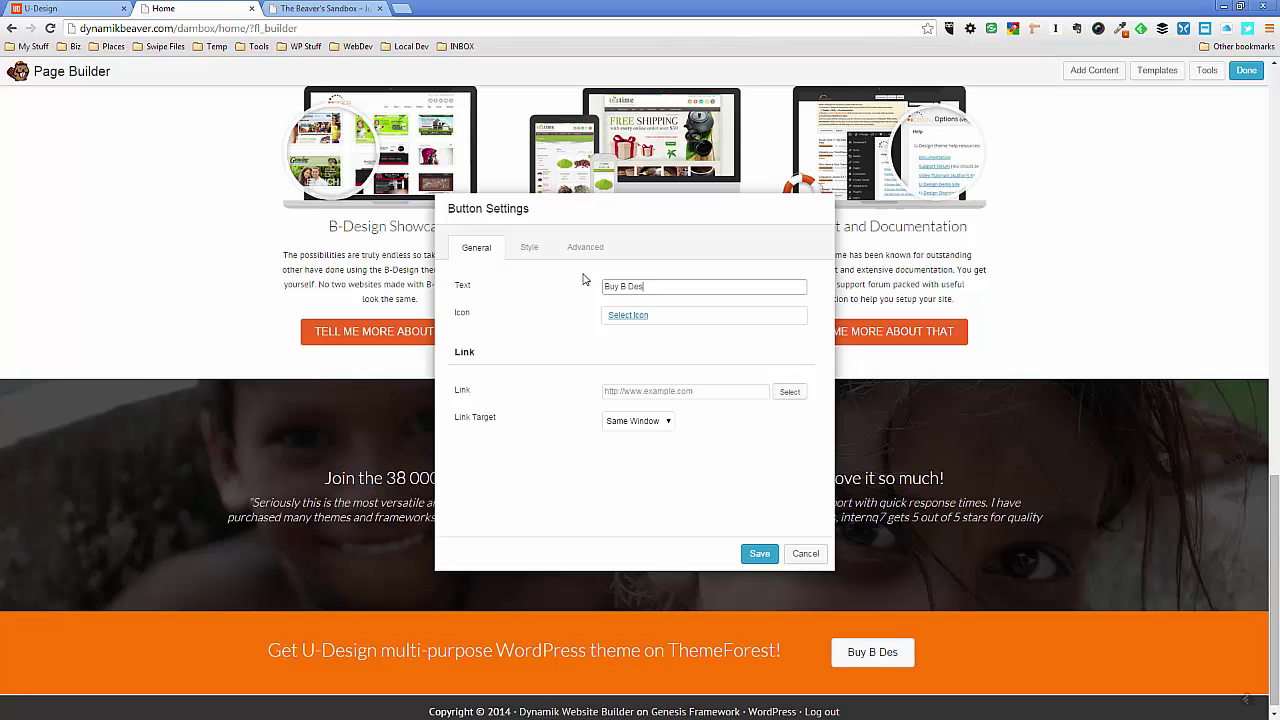
type("ign Theme")
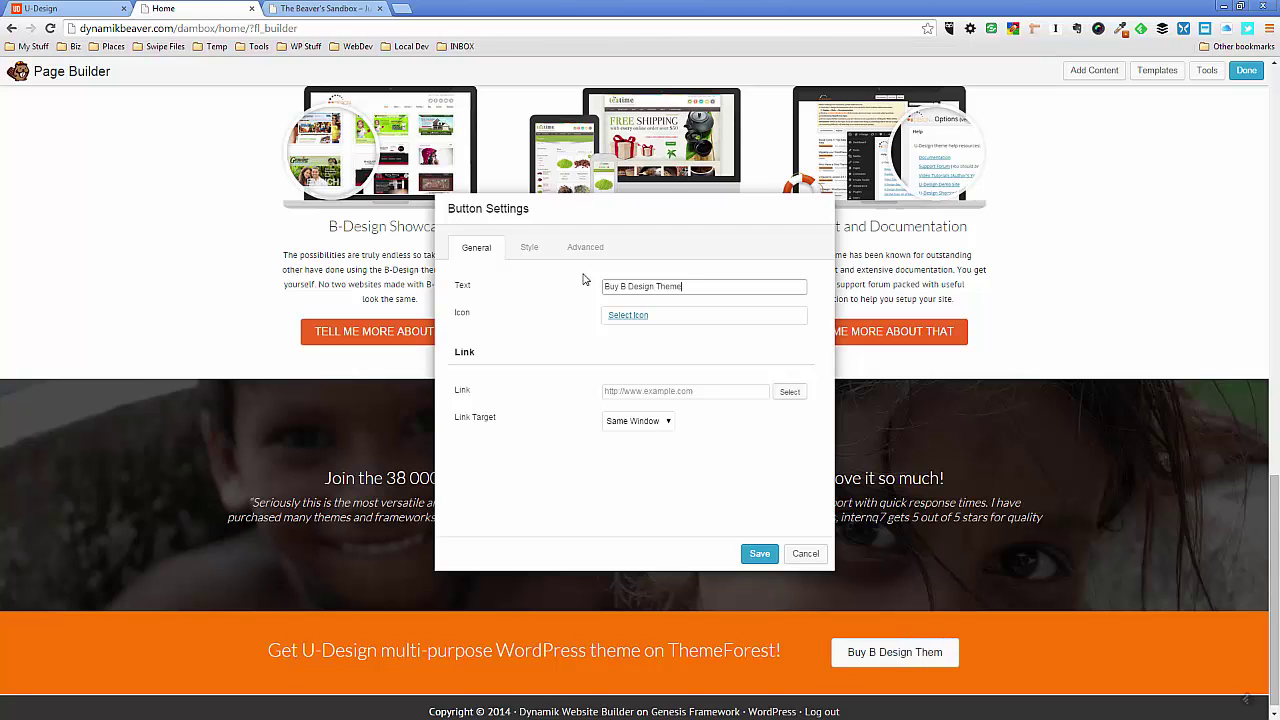
type(" New!")
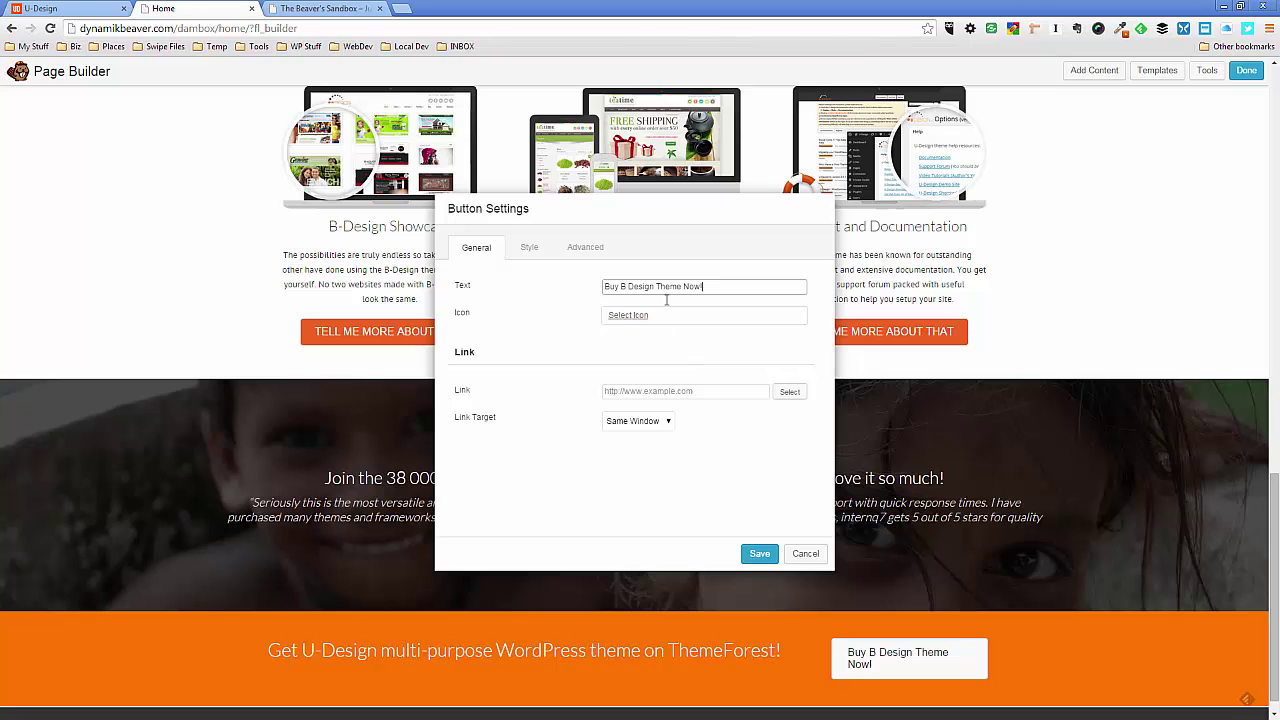
- Try several background colors for the orange row's button and settle on near-black #1c1c1c
left_click(529, 247)
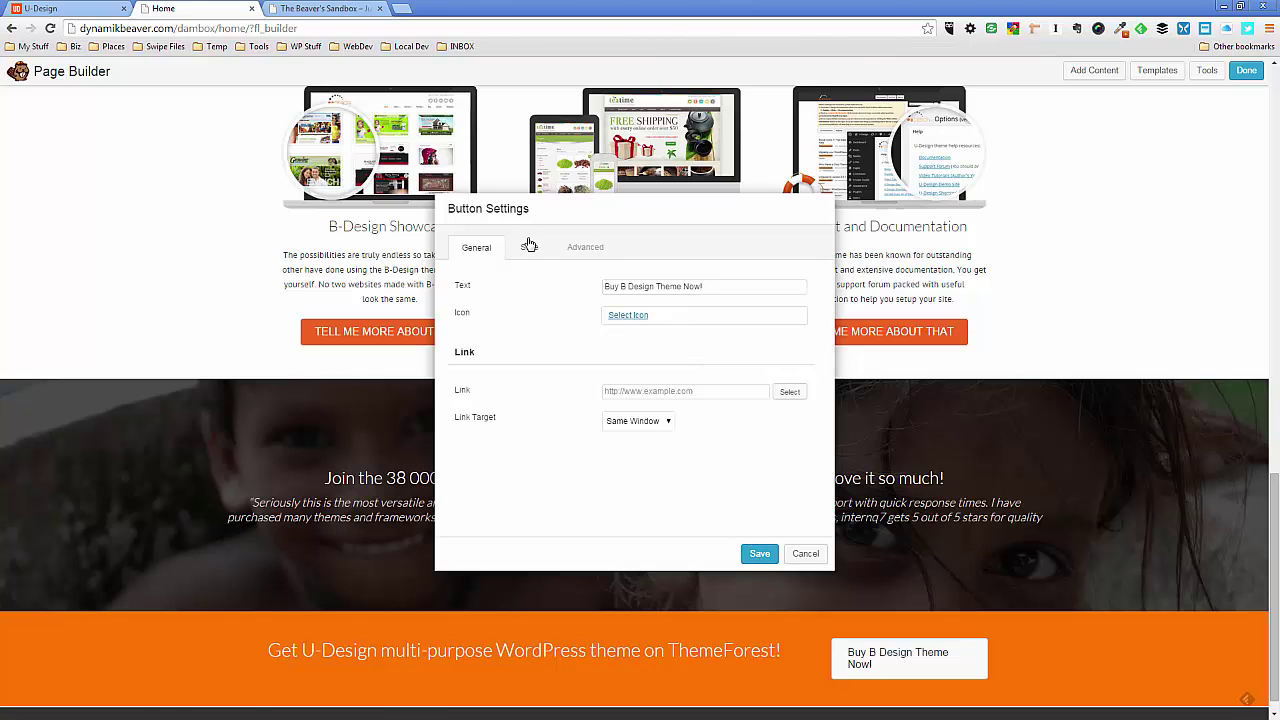
left_click(611, 328)
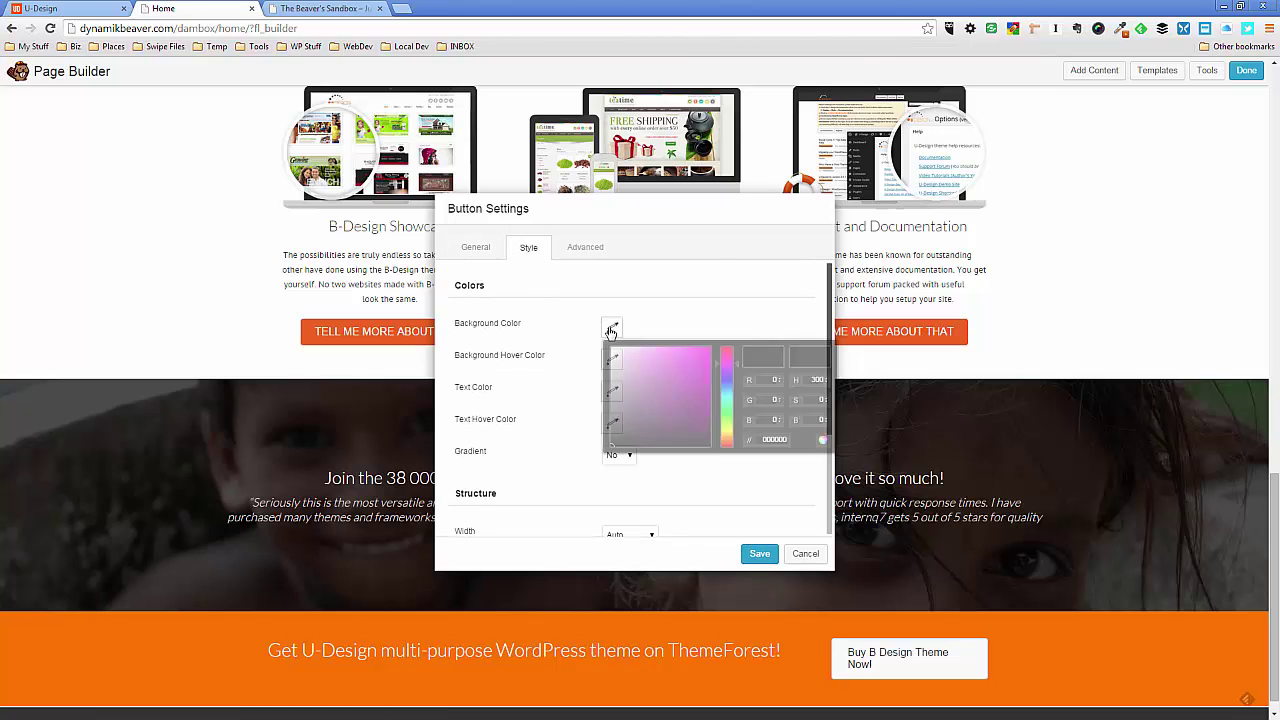
left_click(725, 440)
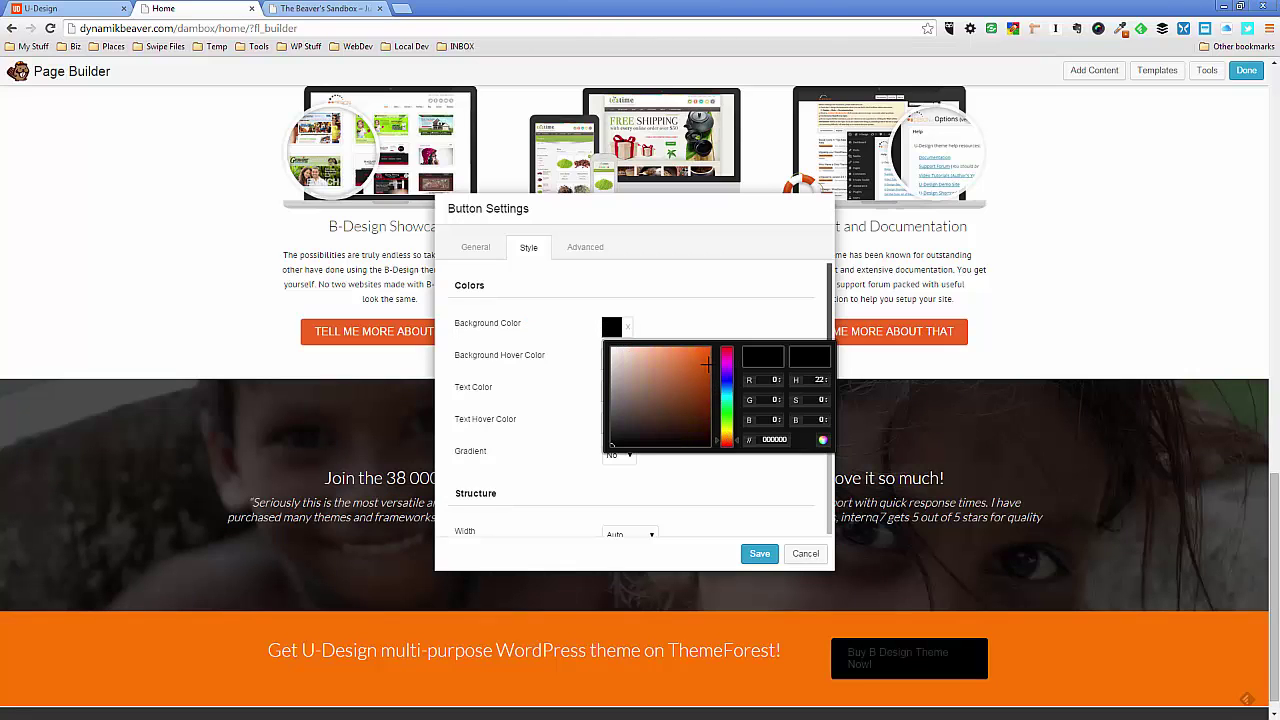
left_click(704, 363)
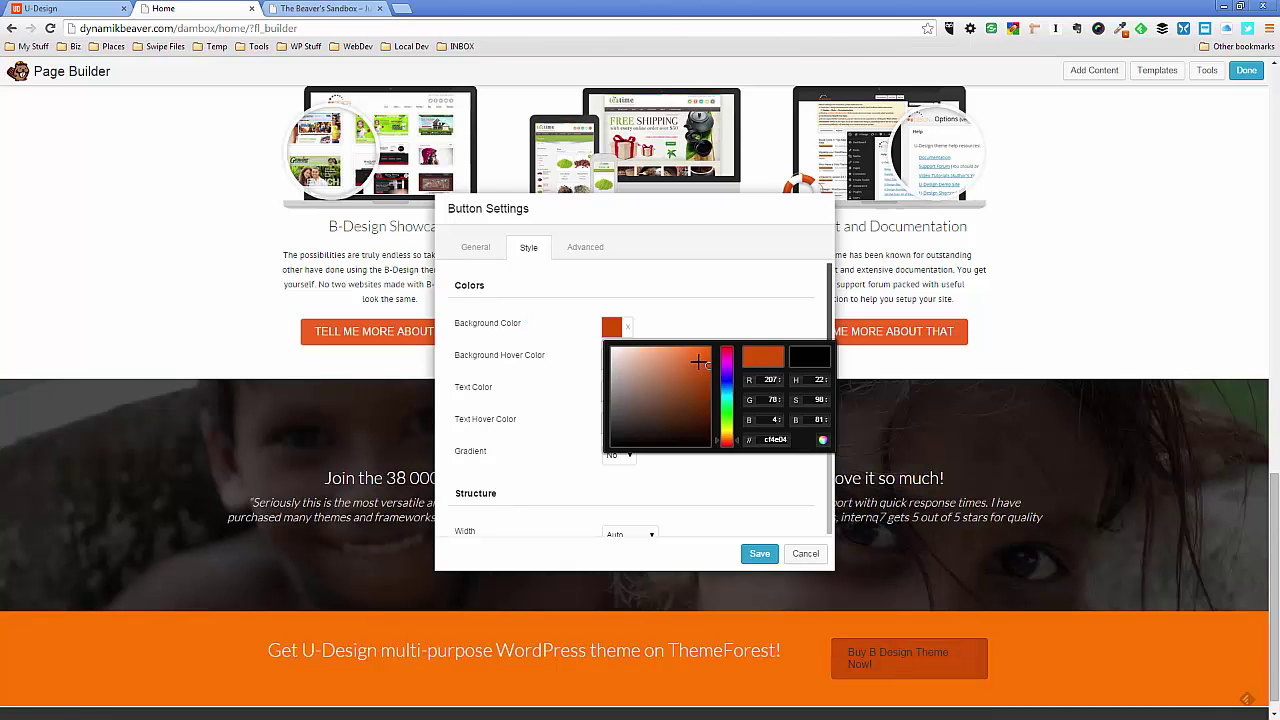
left_click_drag(700, 363, 619, 377)
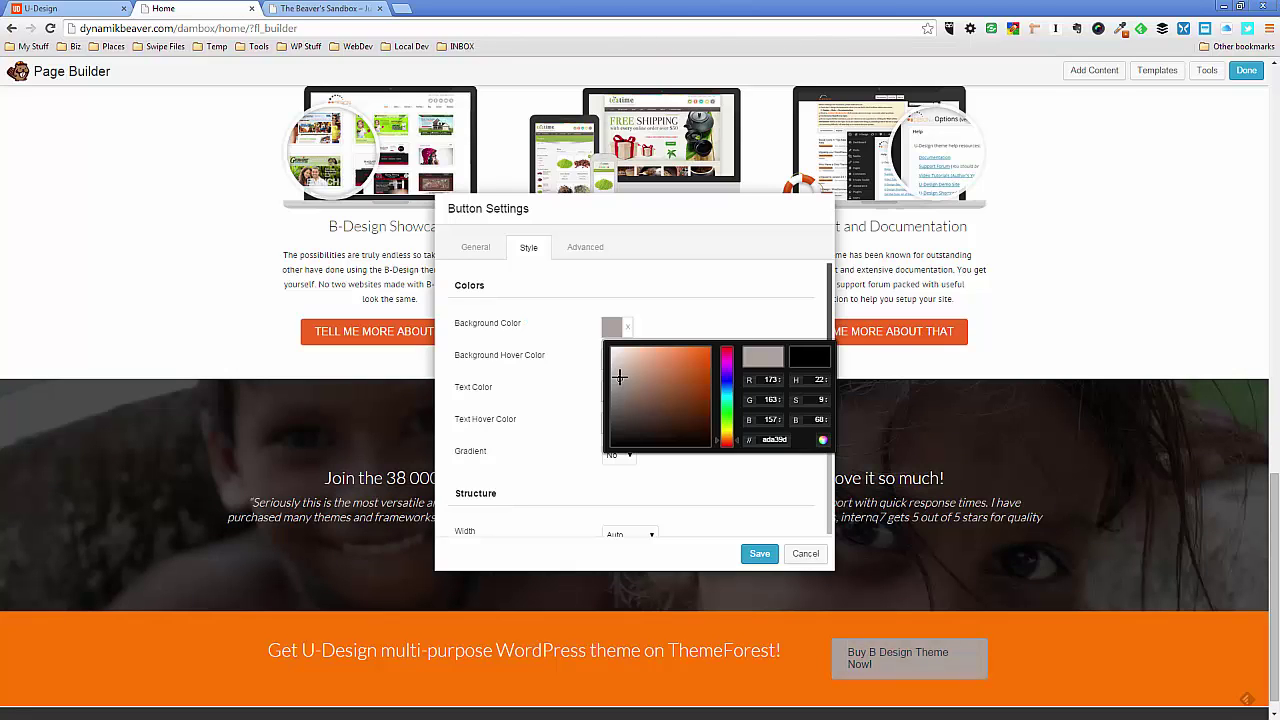
left_click_drag(619, 377, 617, 351)
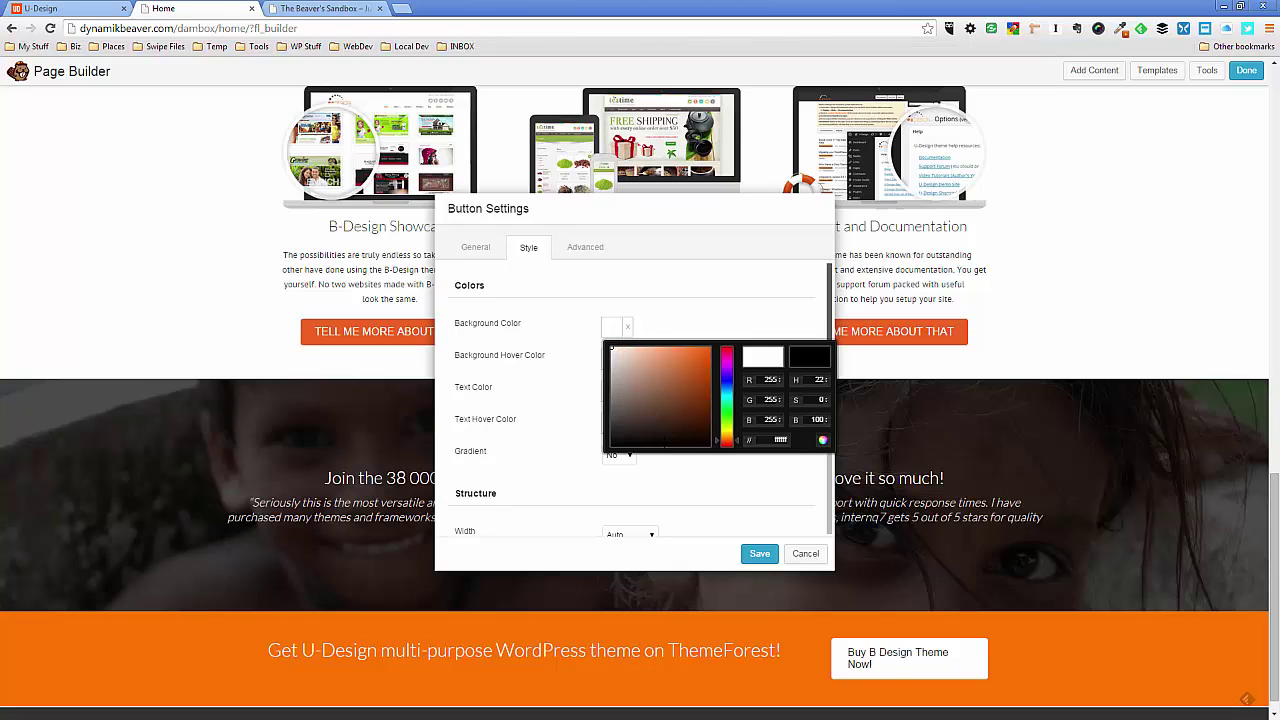
left_click(611, 401)
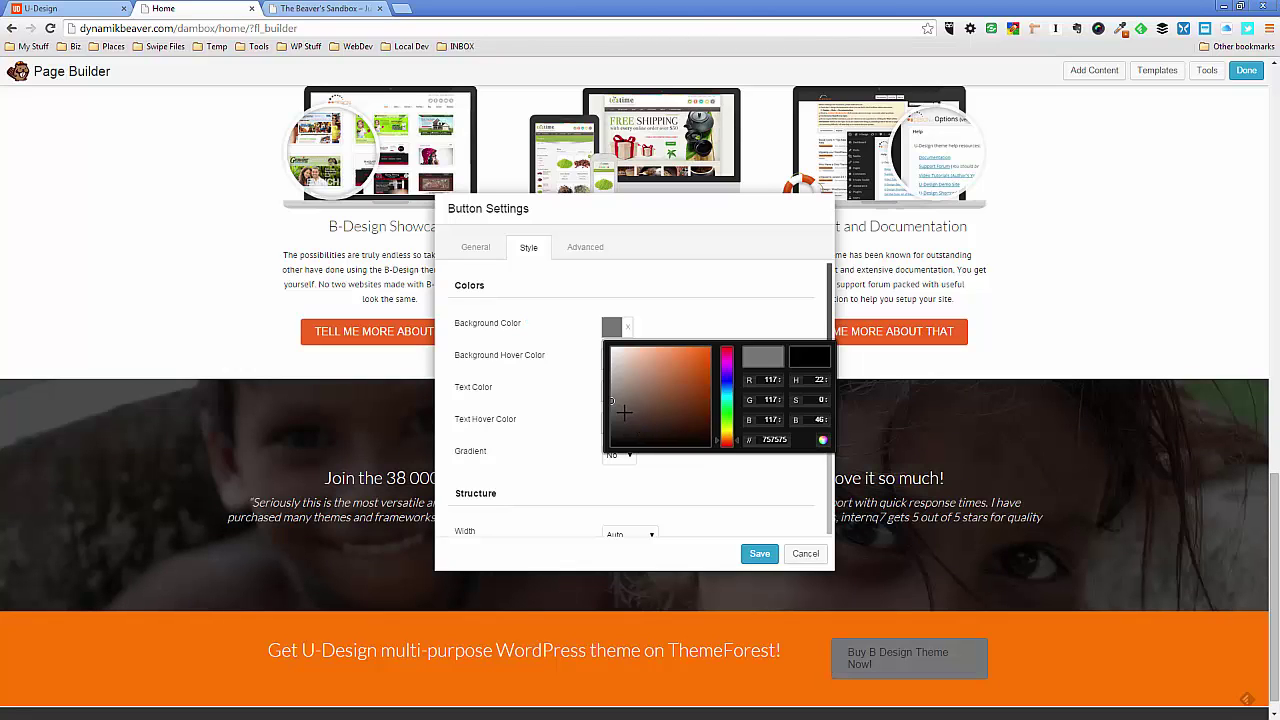
left_click(612, 435)
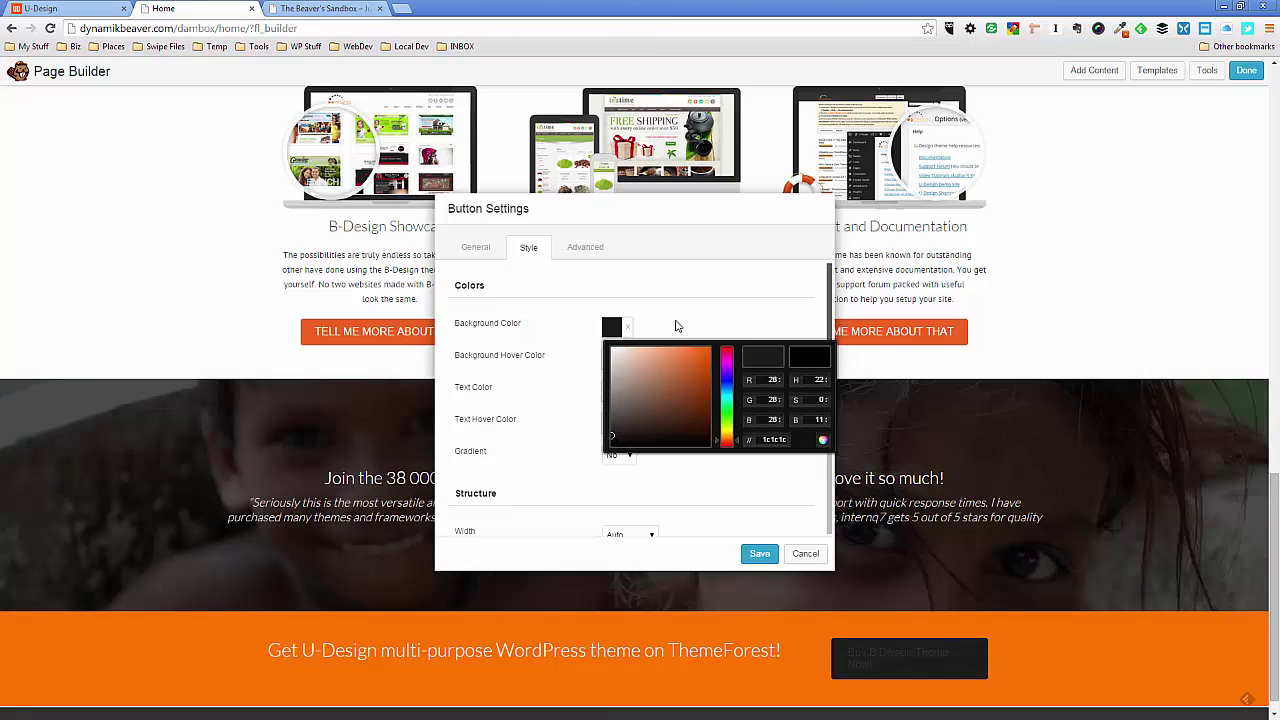
- Set the button's background hover color to a medium grey
left_click(612, 358)
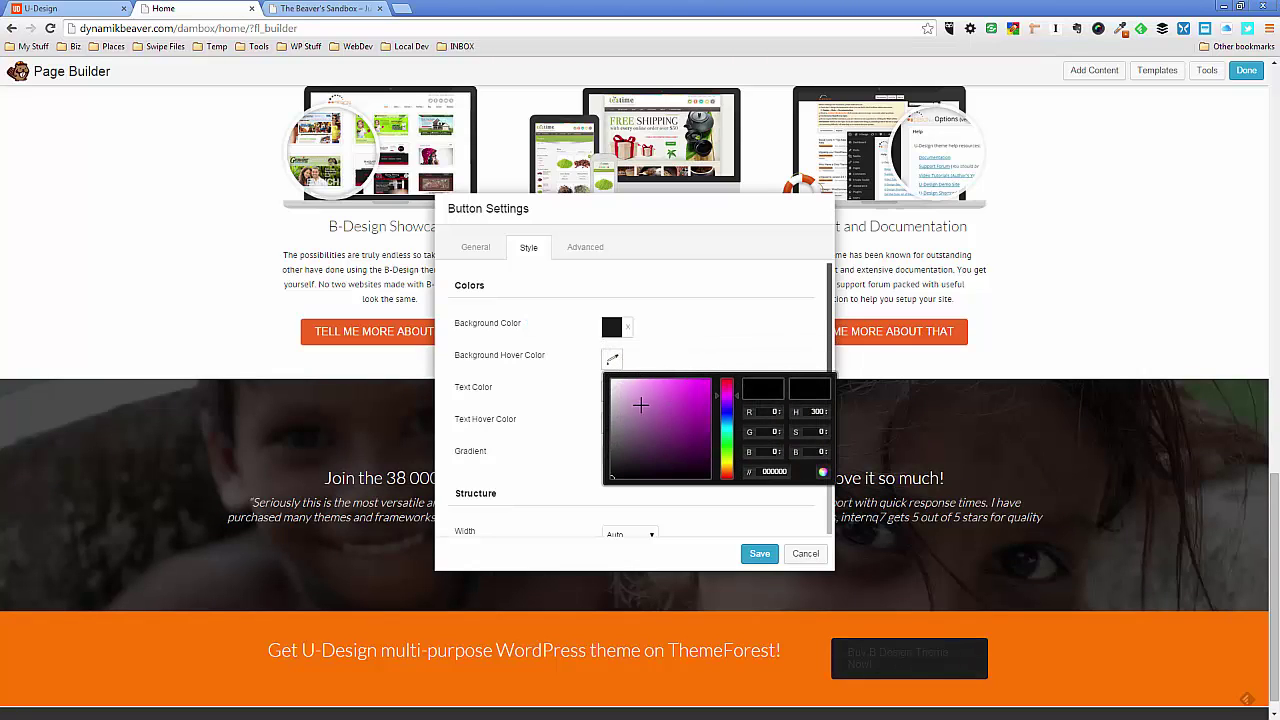
left_click_drag(640, 404, 602, 418)
left_click(695, 346)
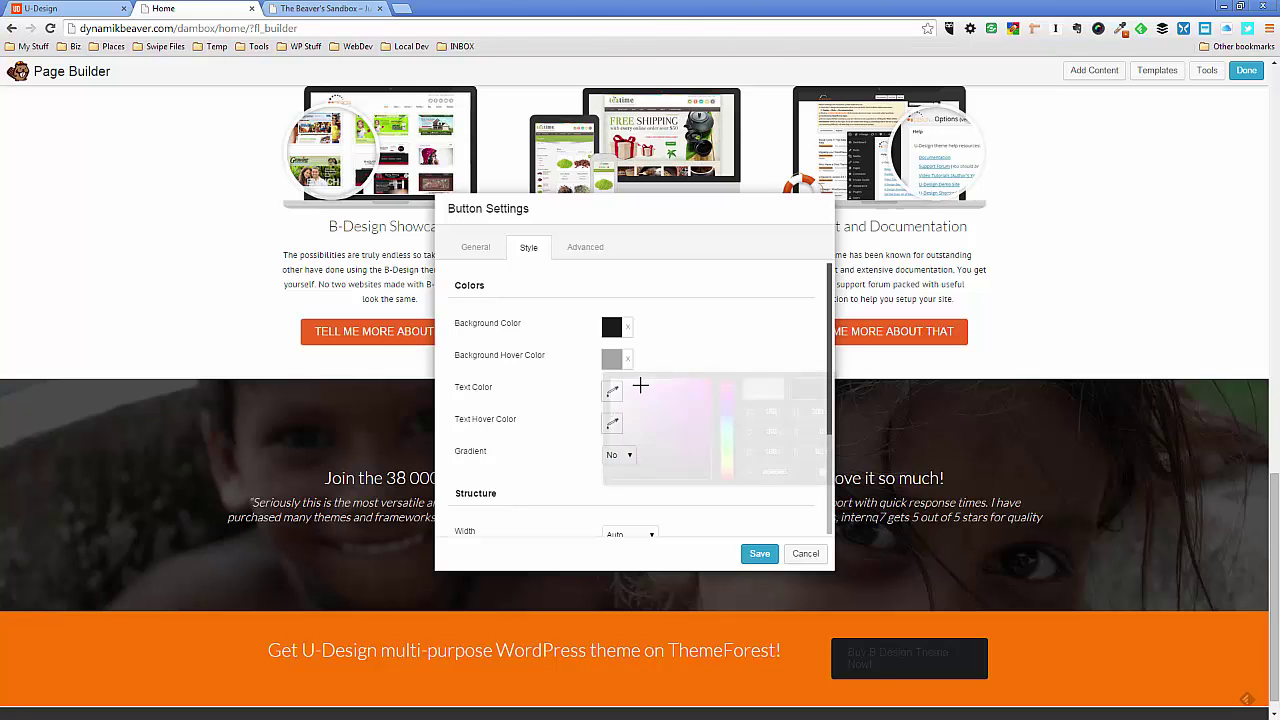
- Set both the text color and the text hover color of the button to white
left_click(612, 394)
left_click(615, 417)
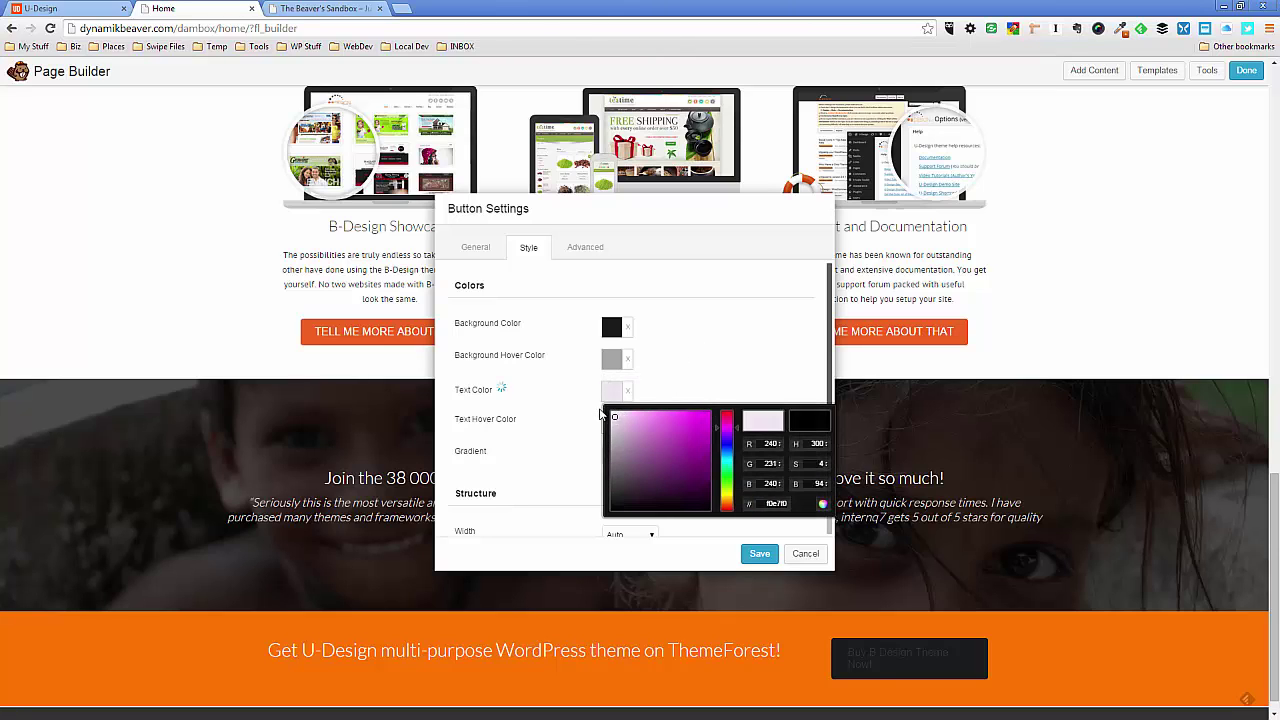
left_click(708, 366)
left_click(614, 422)
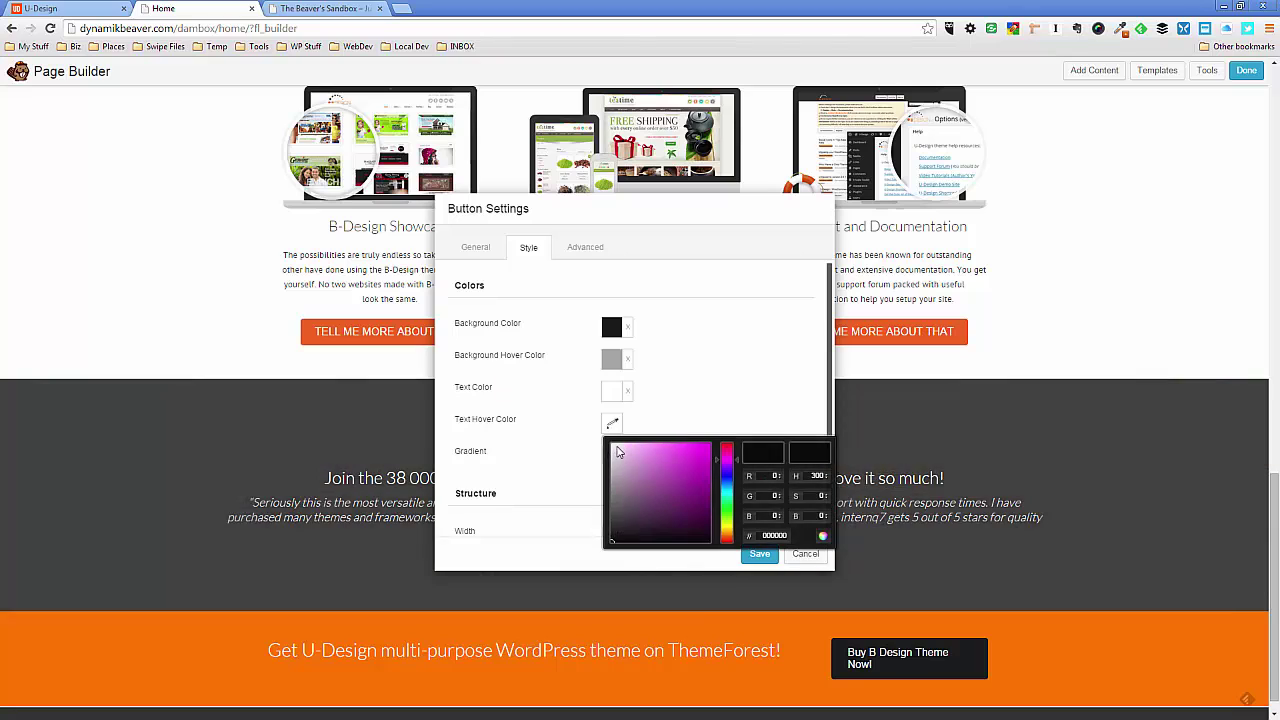
left_click(711, 362)
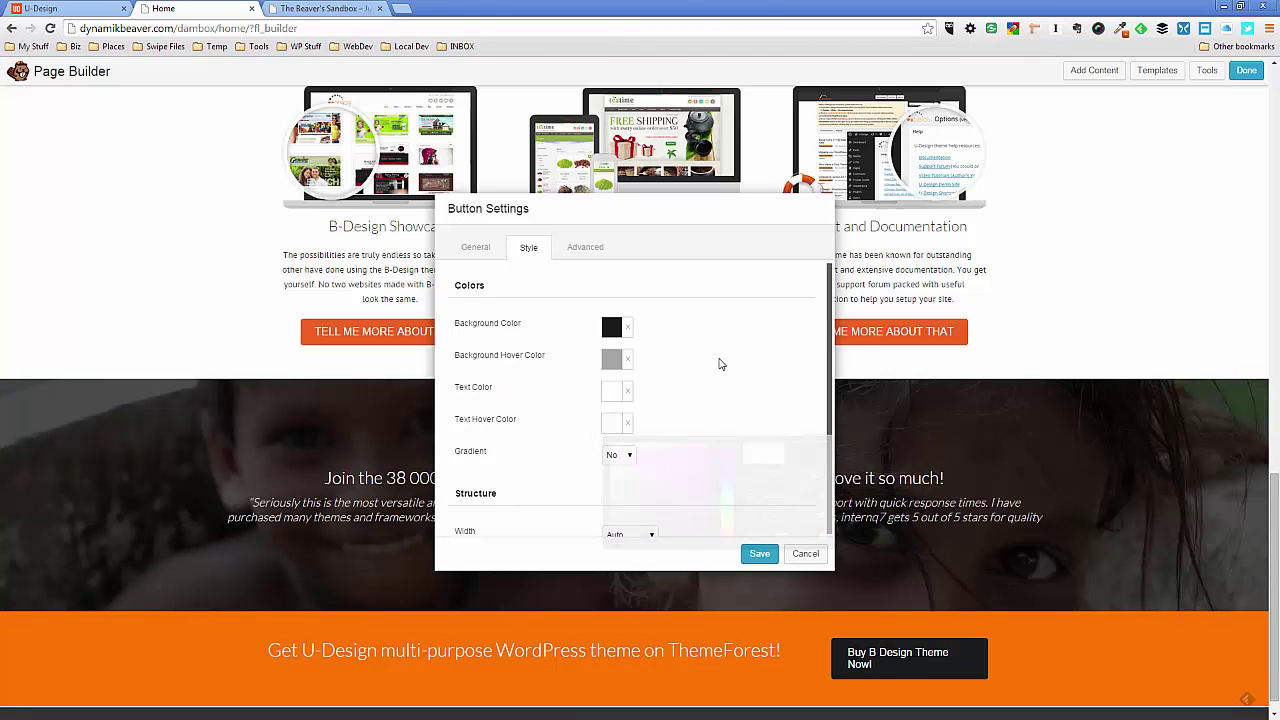
- Set the button's bottom, left and right margins to 0 px
scroll(698, 388, "down", 2)
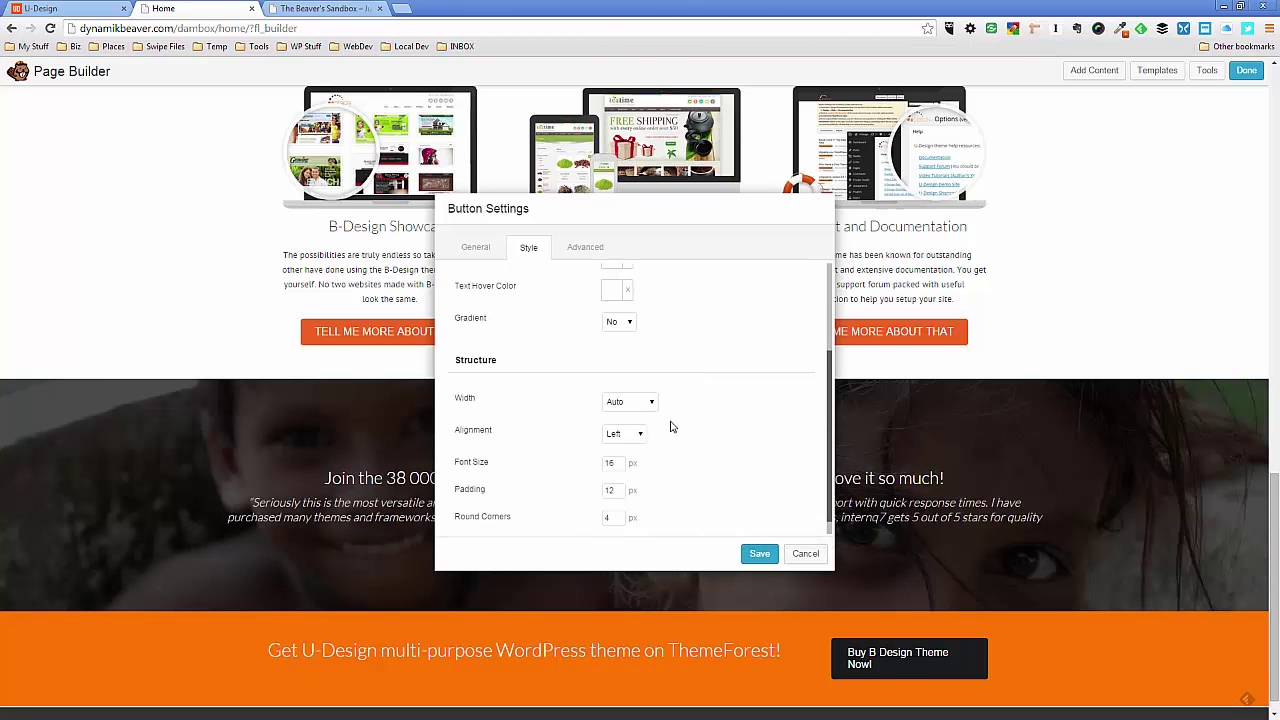
left_click(585, 248)
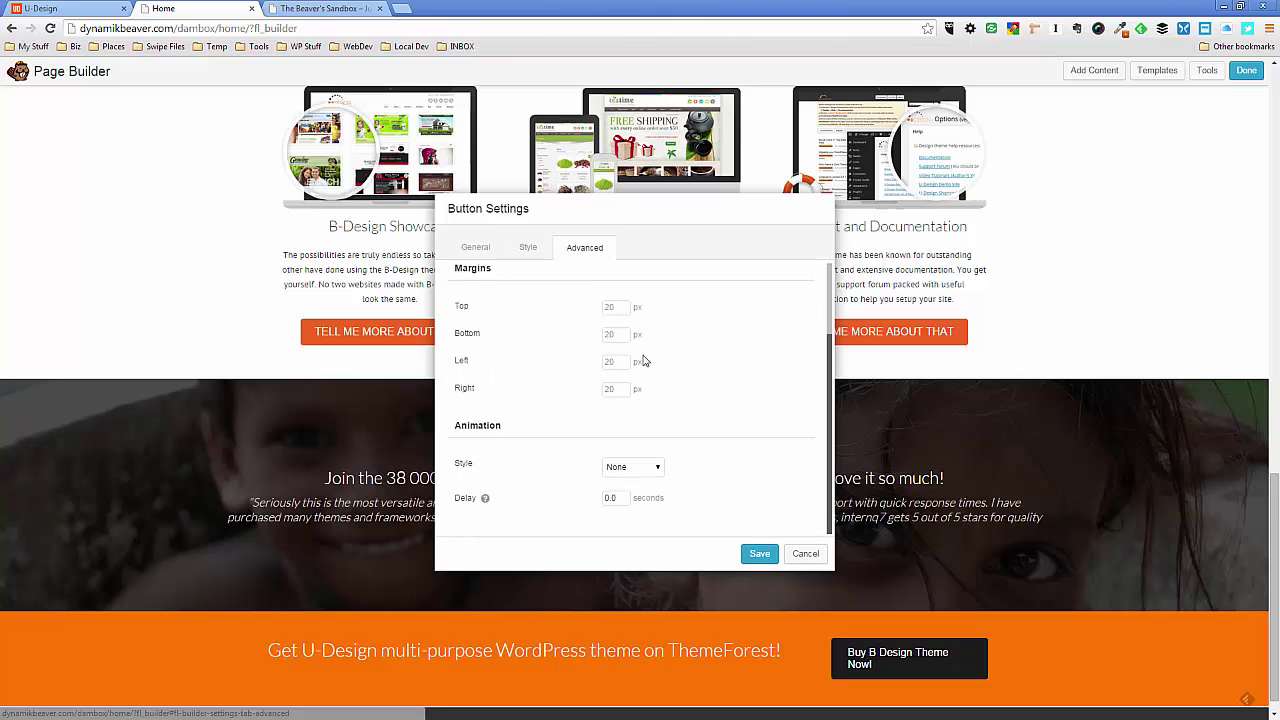
left_click(614, 334)
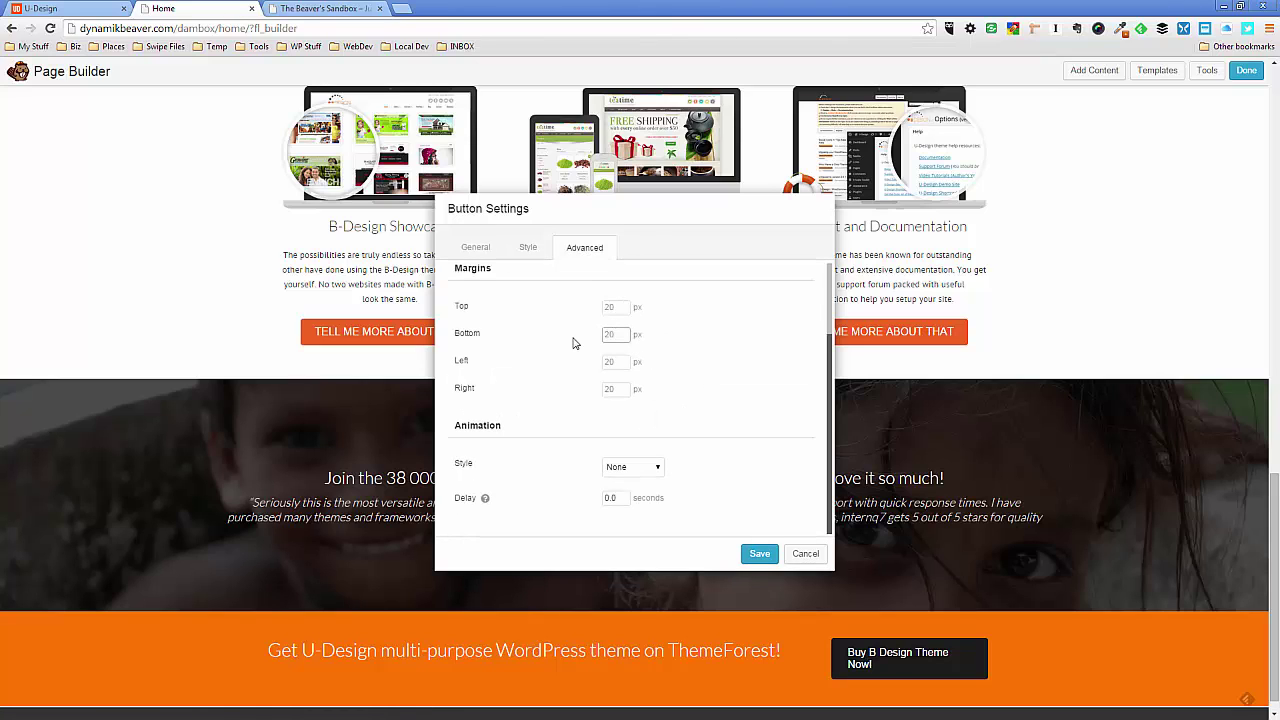
type("0")
left_click(615, 361)
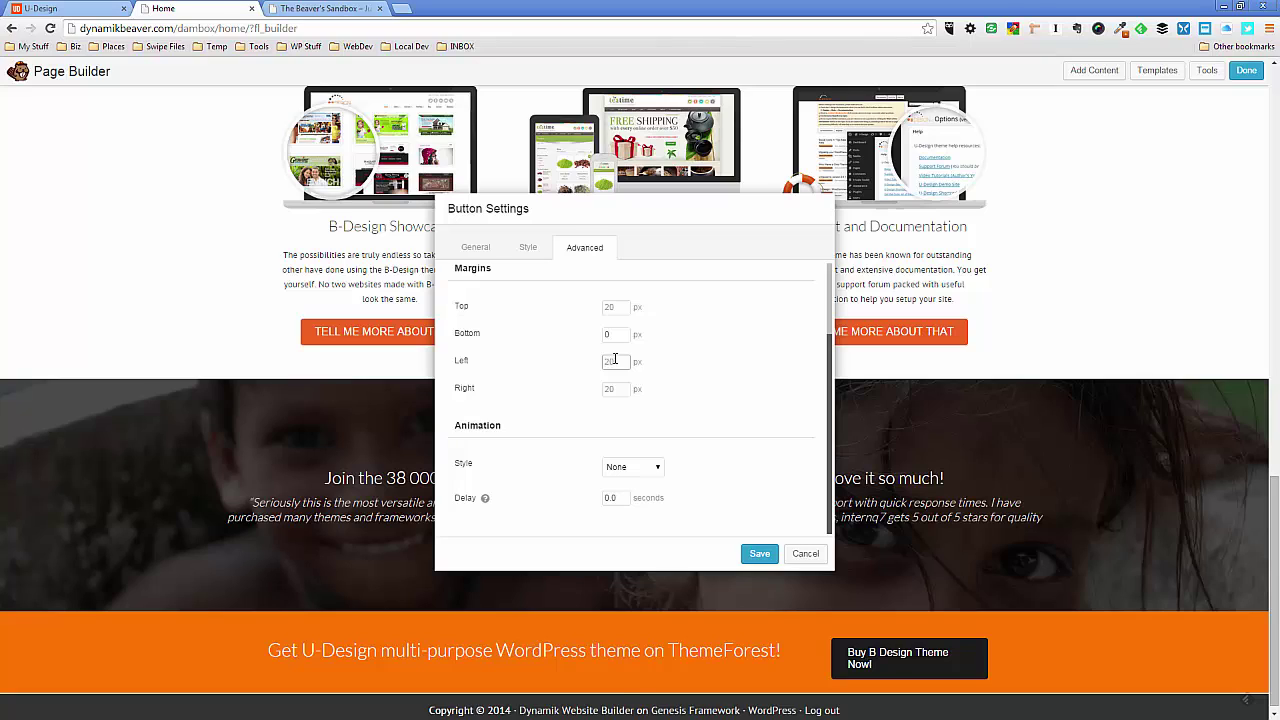
type("0")
left_click(616, 386)
type("0")
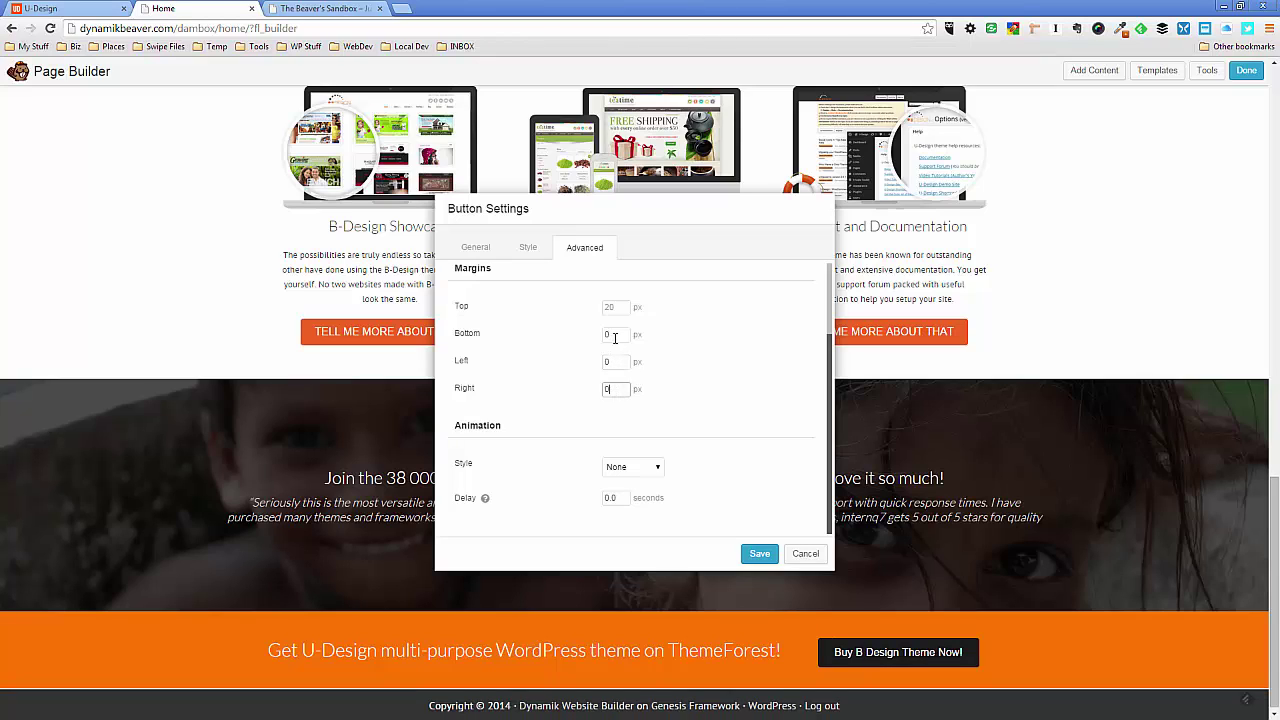
- Set the button's bottom margin to 20 px and its top margin to 30 px, and try to save the button
double_click(614, 336)
type("20")
left_click(674, 368)
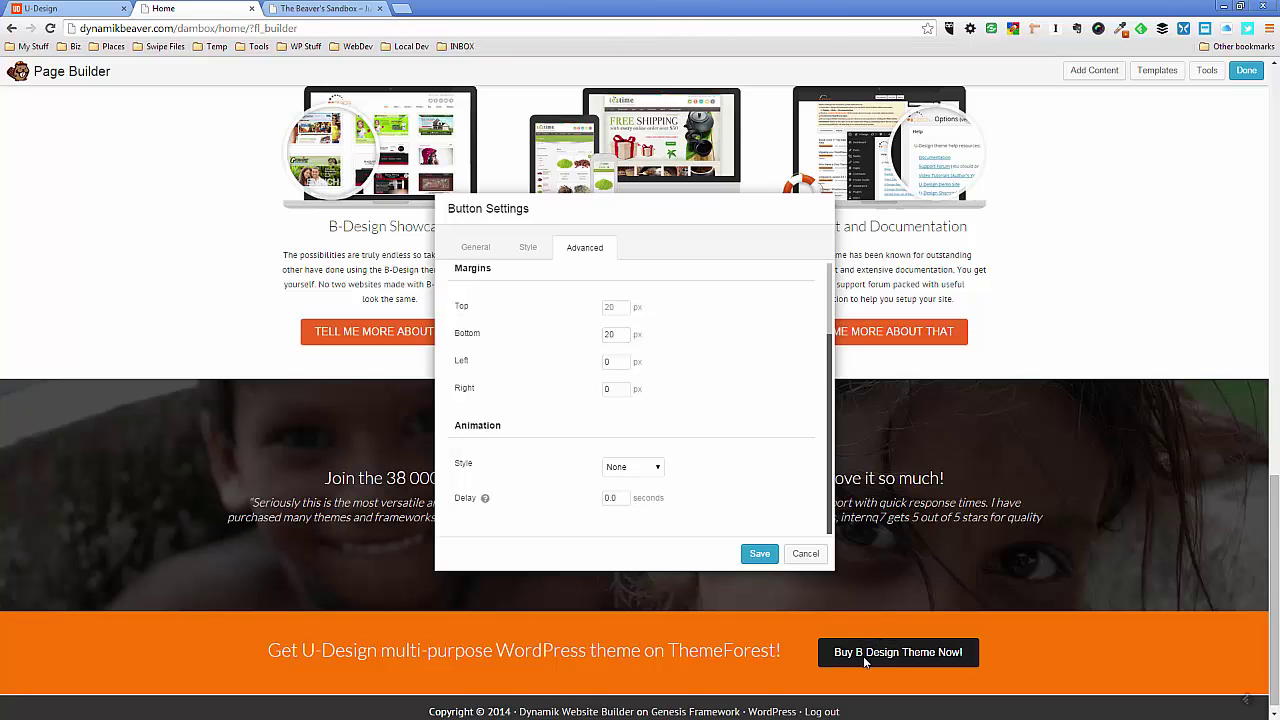
scroll(674, 568, "down", 1)
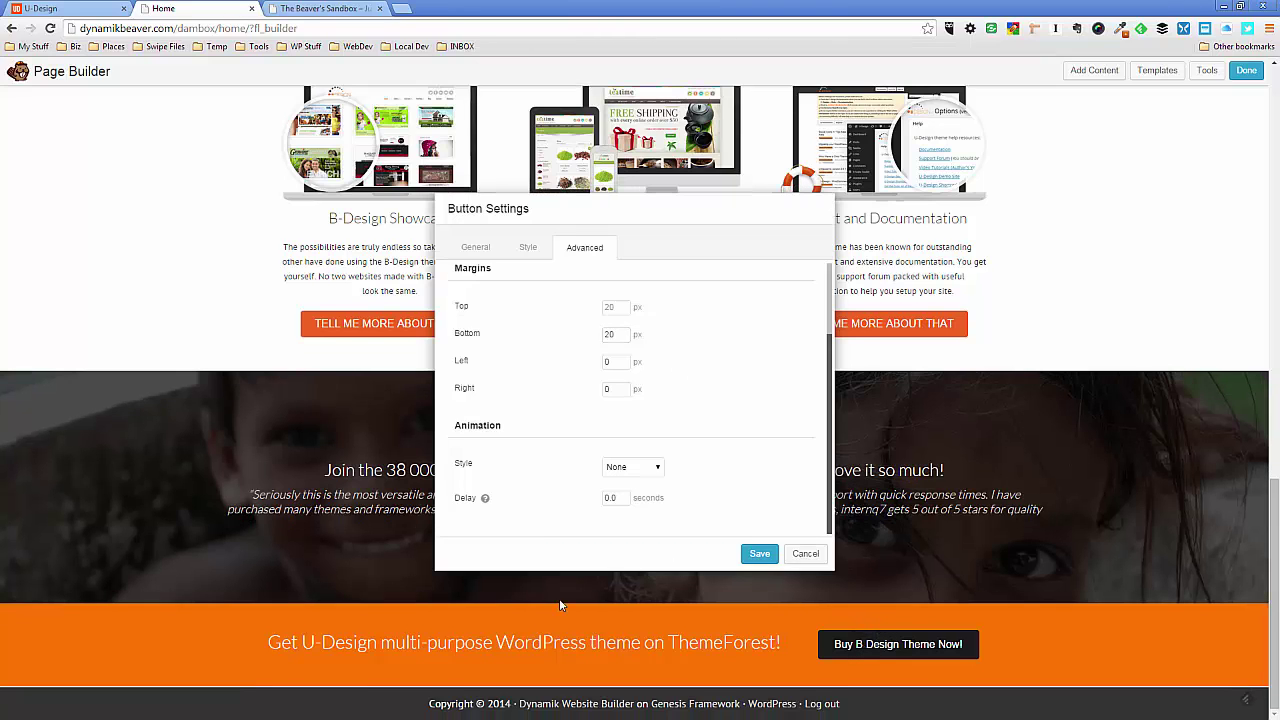
scroll(686, 346, "up", 2)
scroll(671, 354, "down", 1)
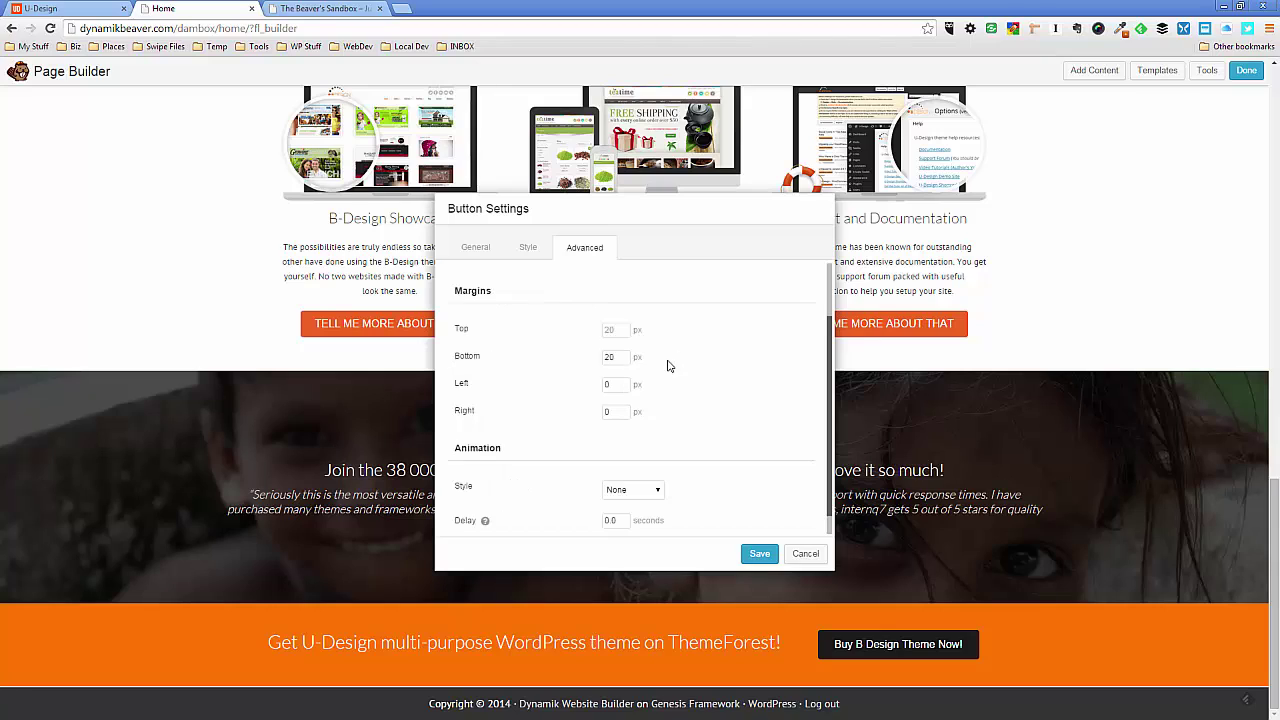
double_click(609, 331)
type("30")
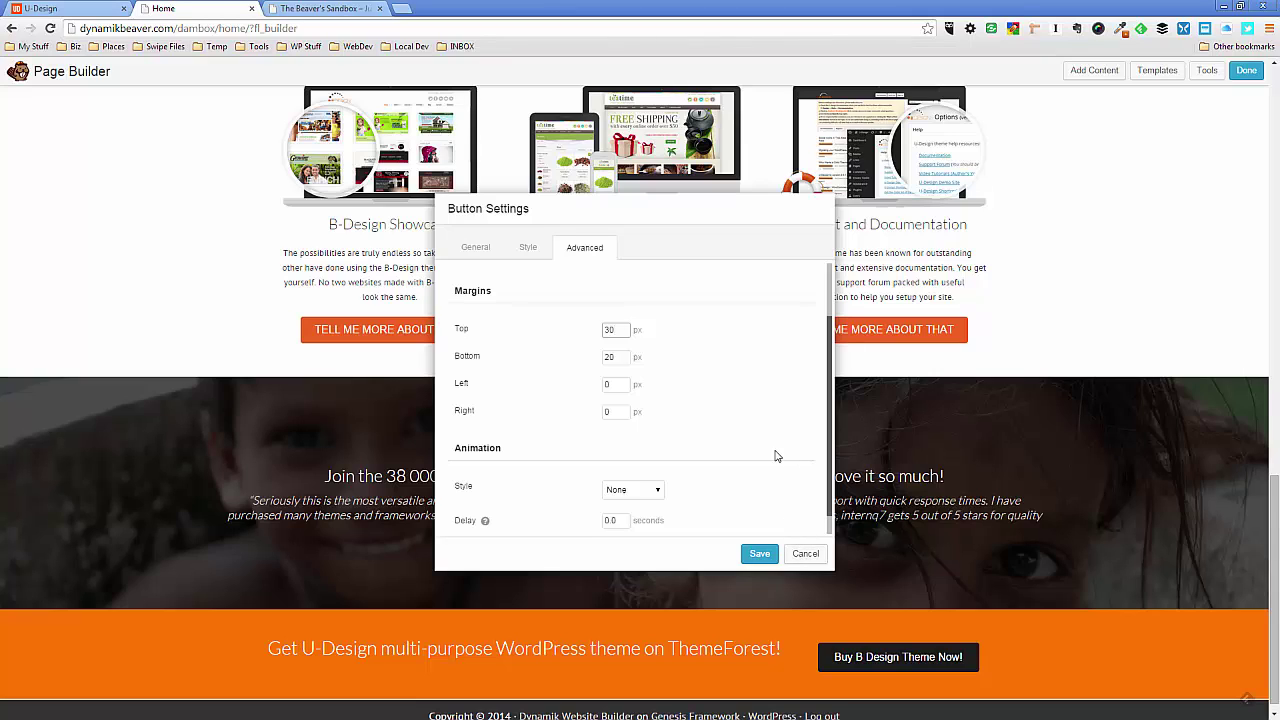
left_click(760, 555)
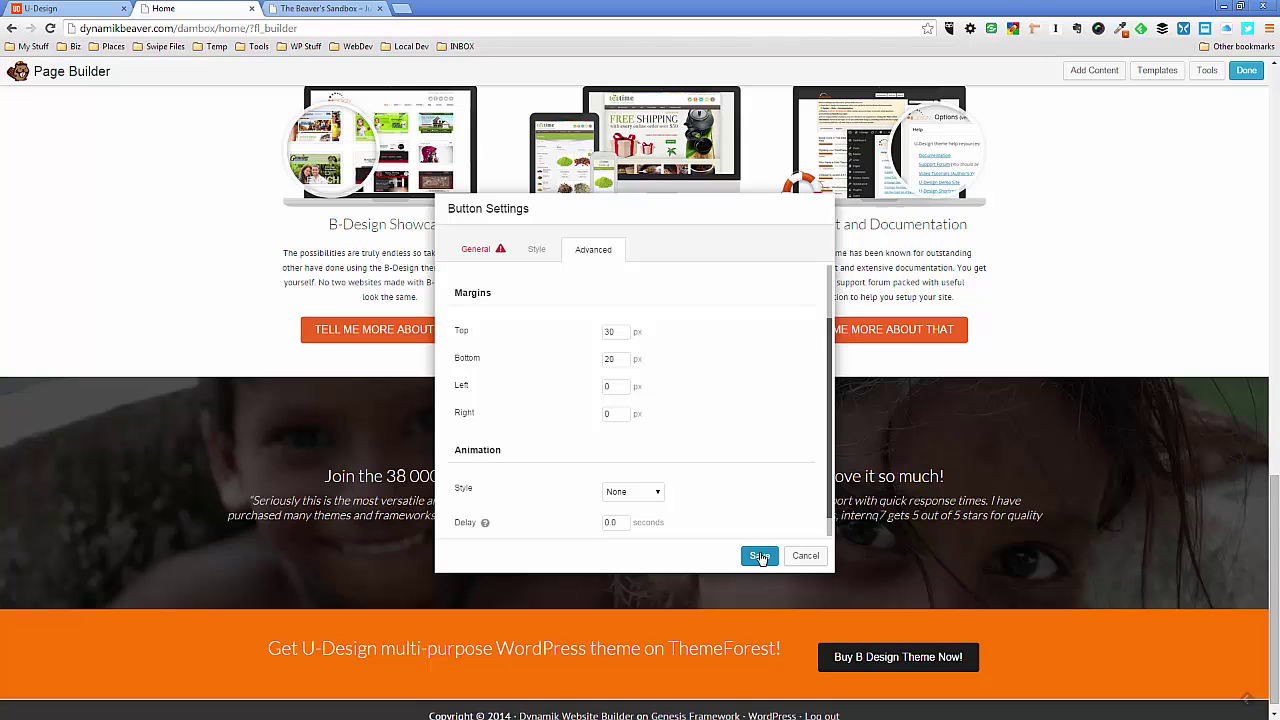
left_click(477, 250)
left_click(627, 393)
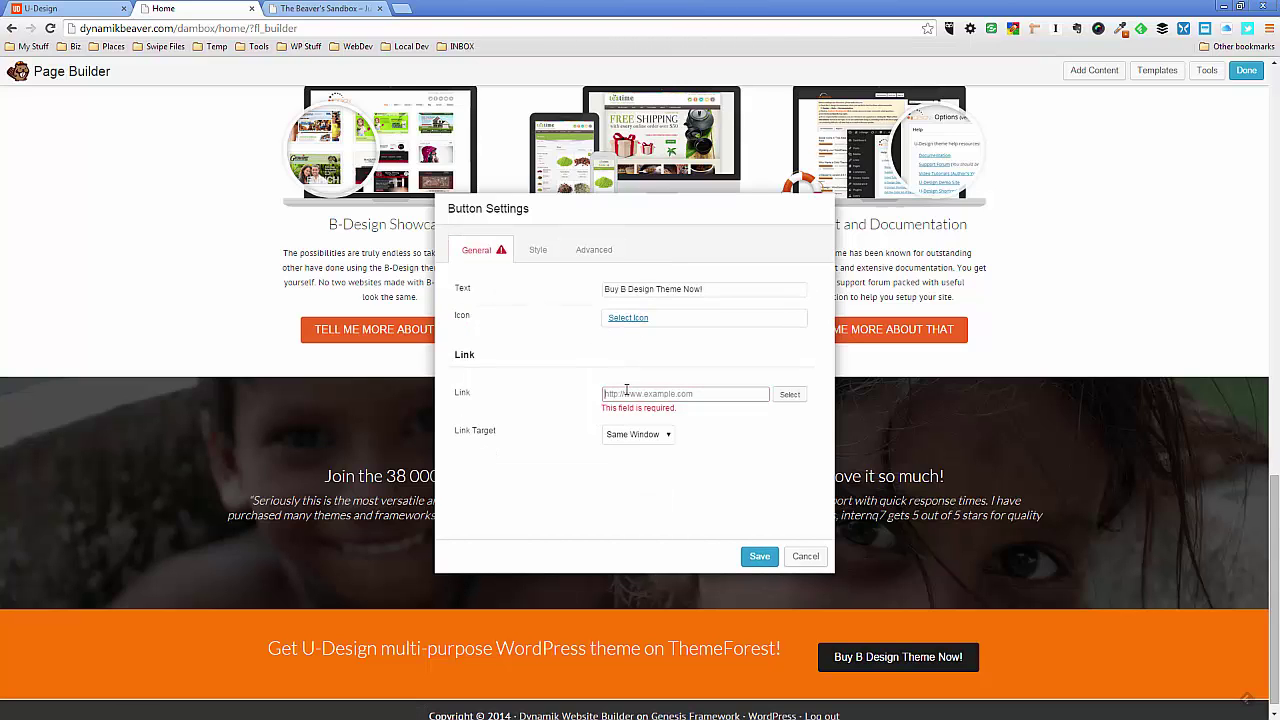
type("/")
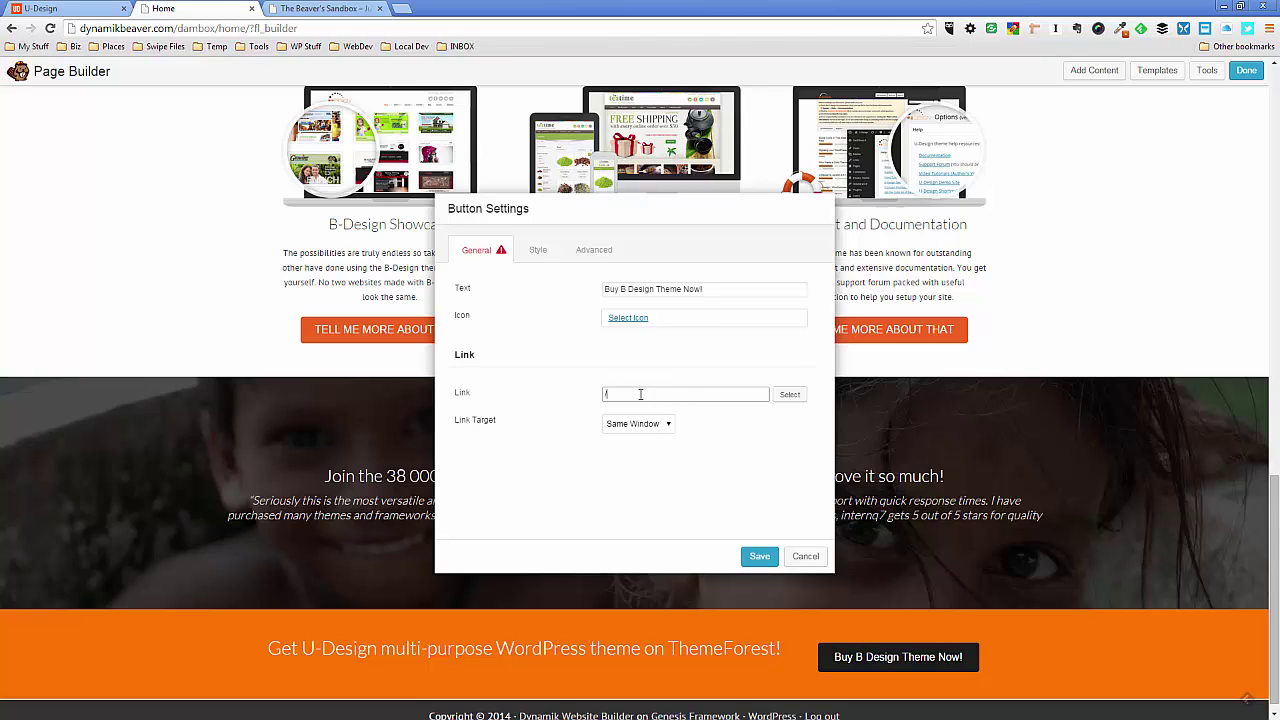
key("BackSpace")
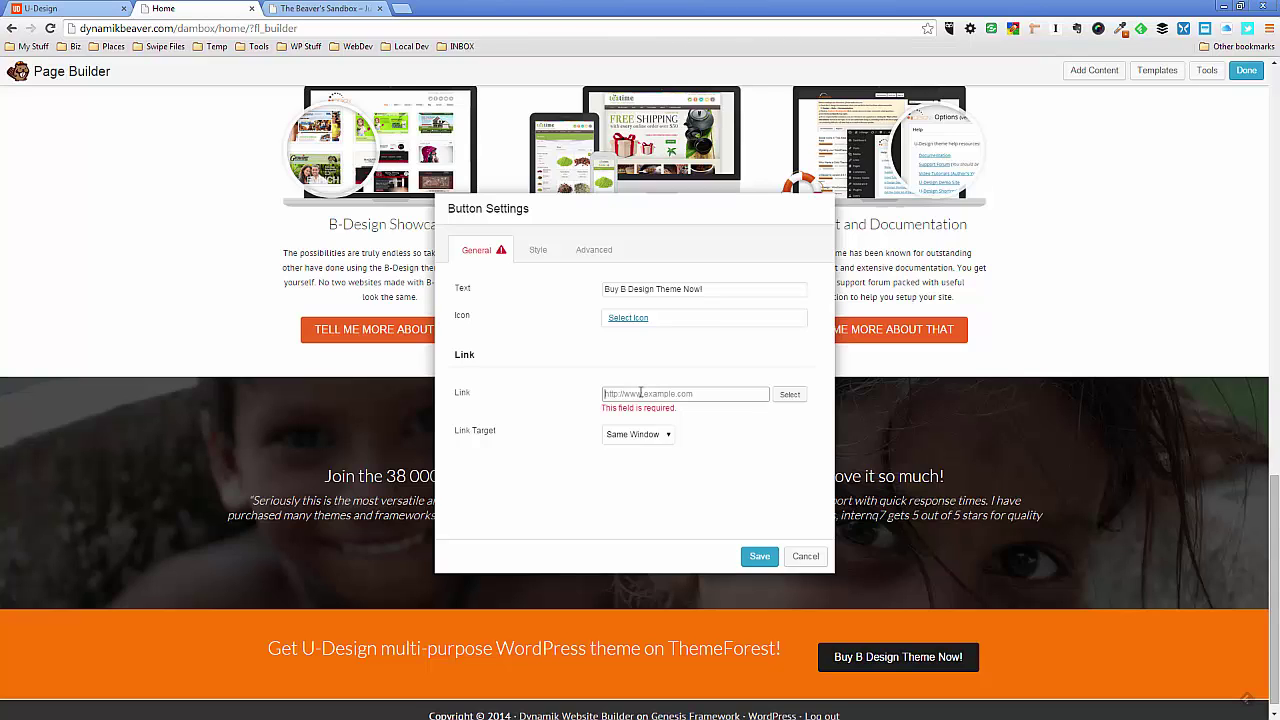
type("h")
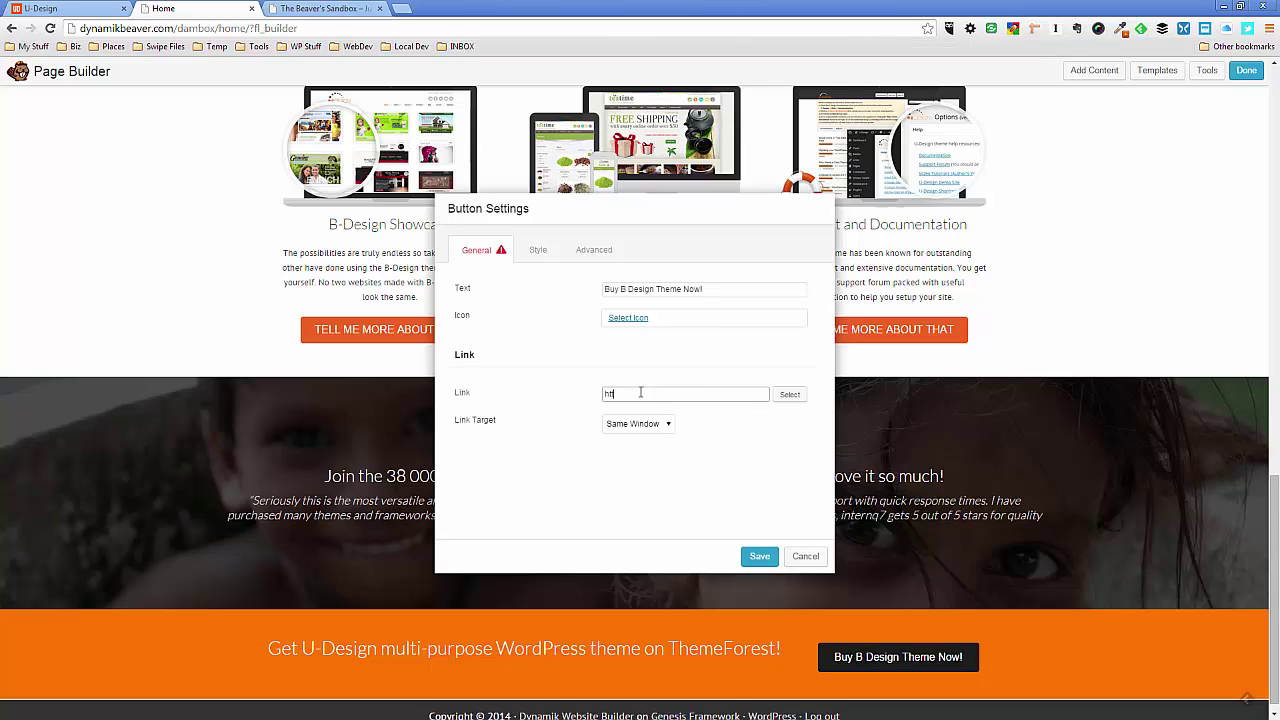
type("ttp://mysite.com")
left_click(762, 557)
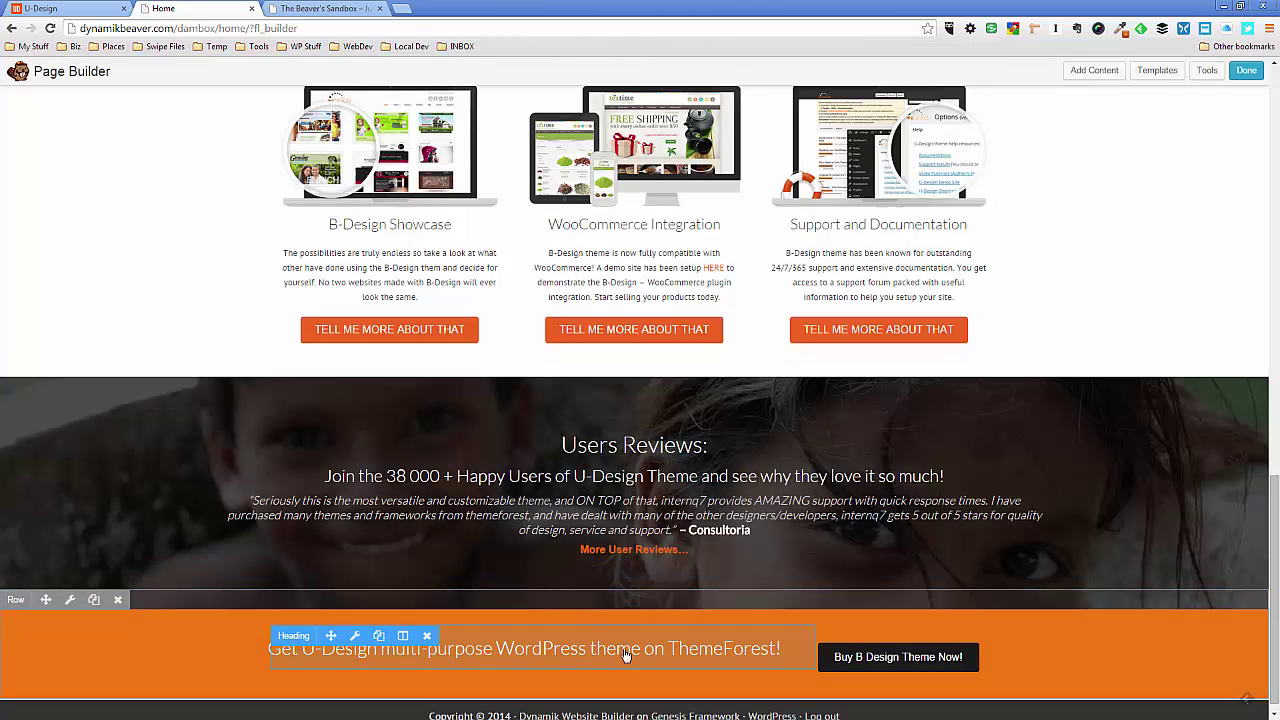
- Set the top margin of the orange row's heading to 30 px and save the heading
left_click(355, 641)
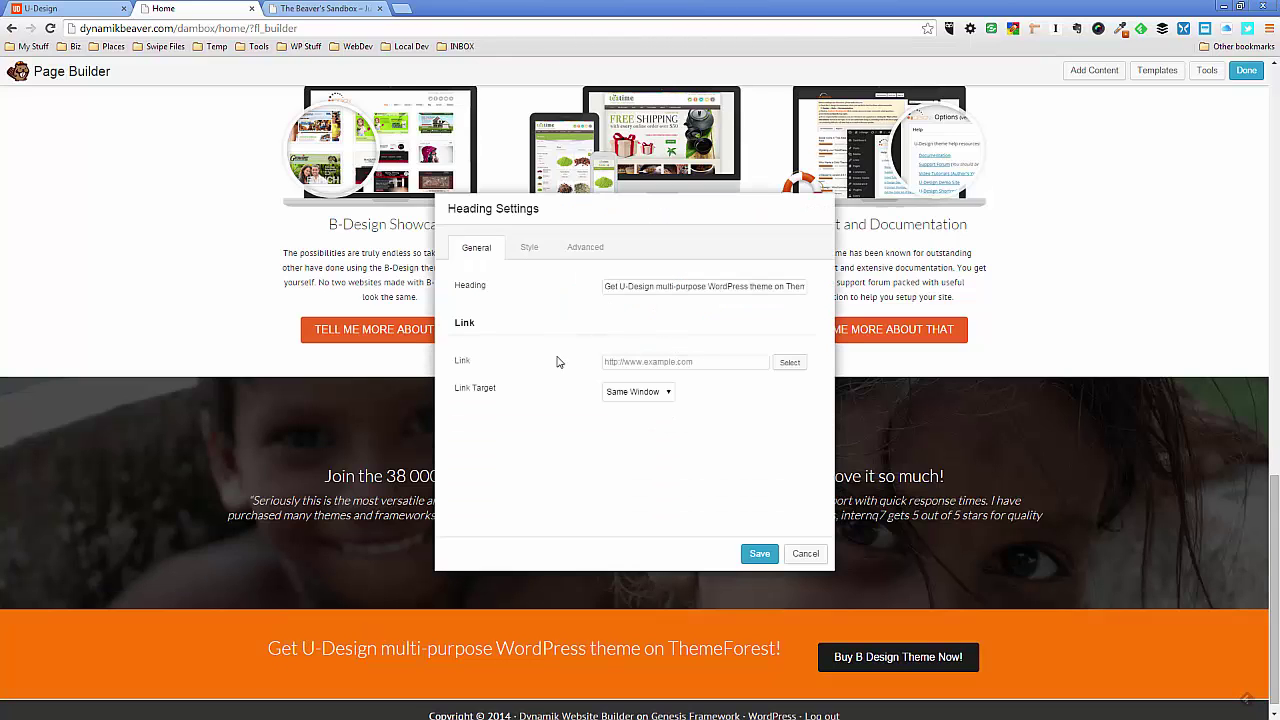
left_click(587, 249)
left_click(604, 398)
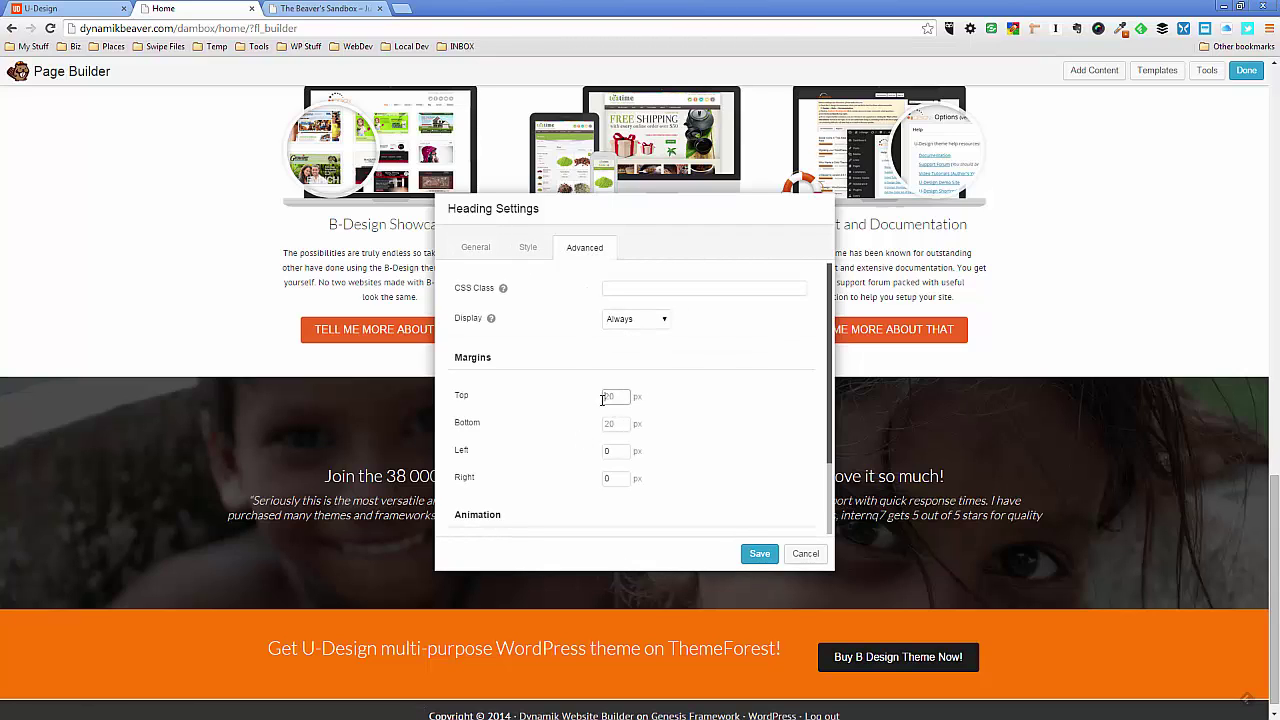
type("30")
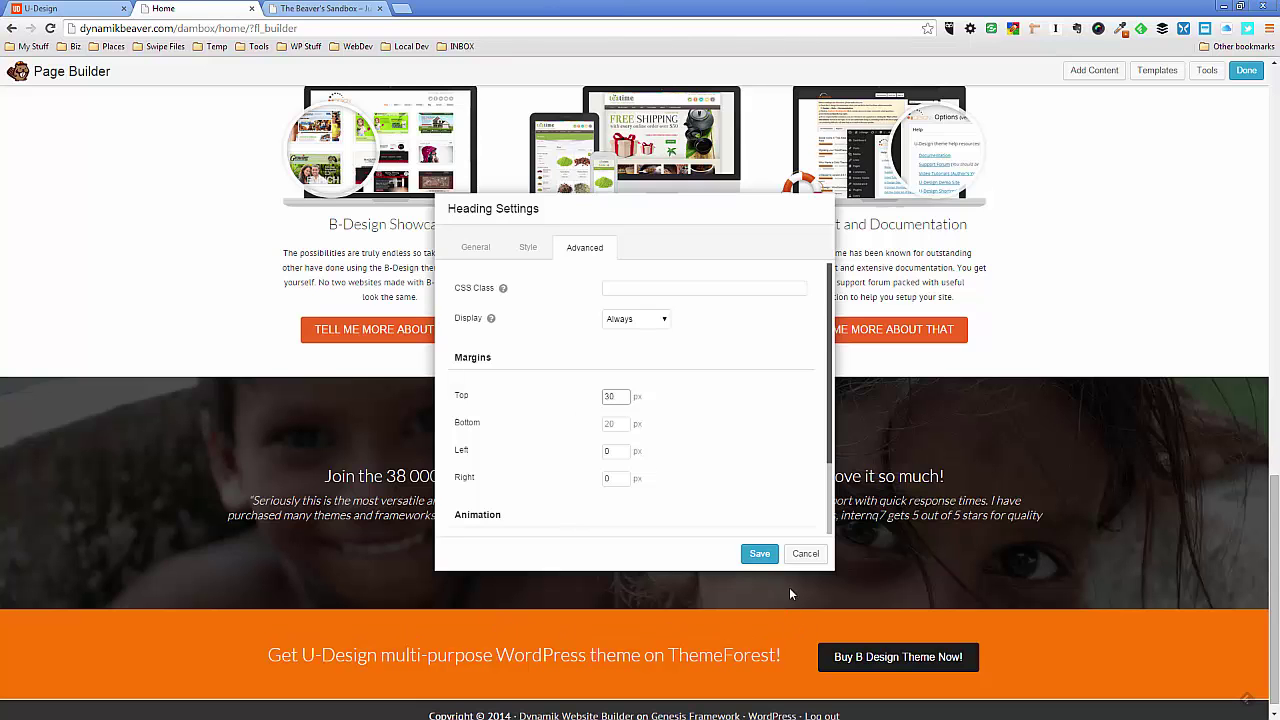
left_click(759, 554)
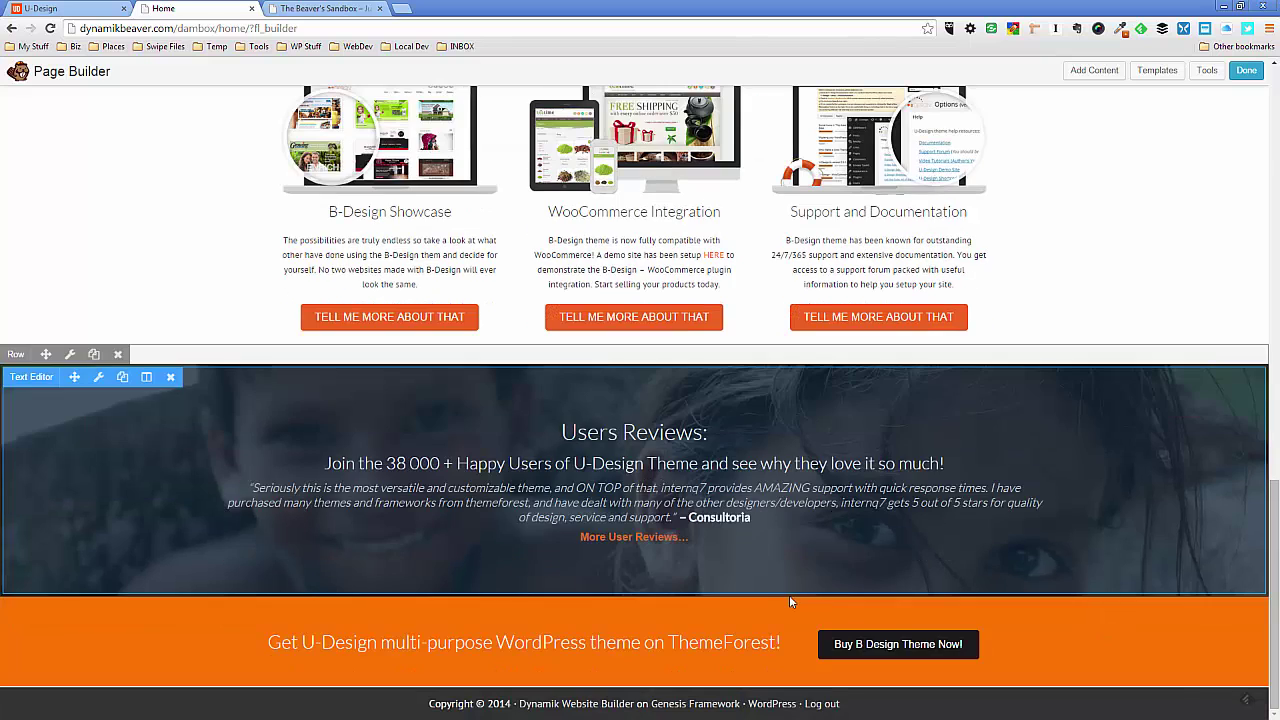
- Switch to the U-Design demo and review its home page sections from the orange band upward for comparison
left_click(60, 8)
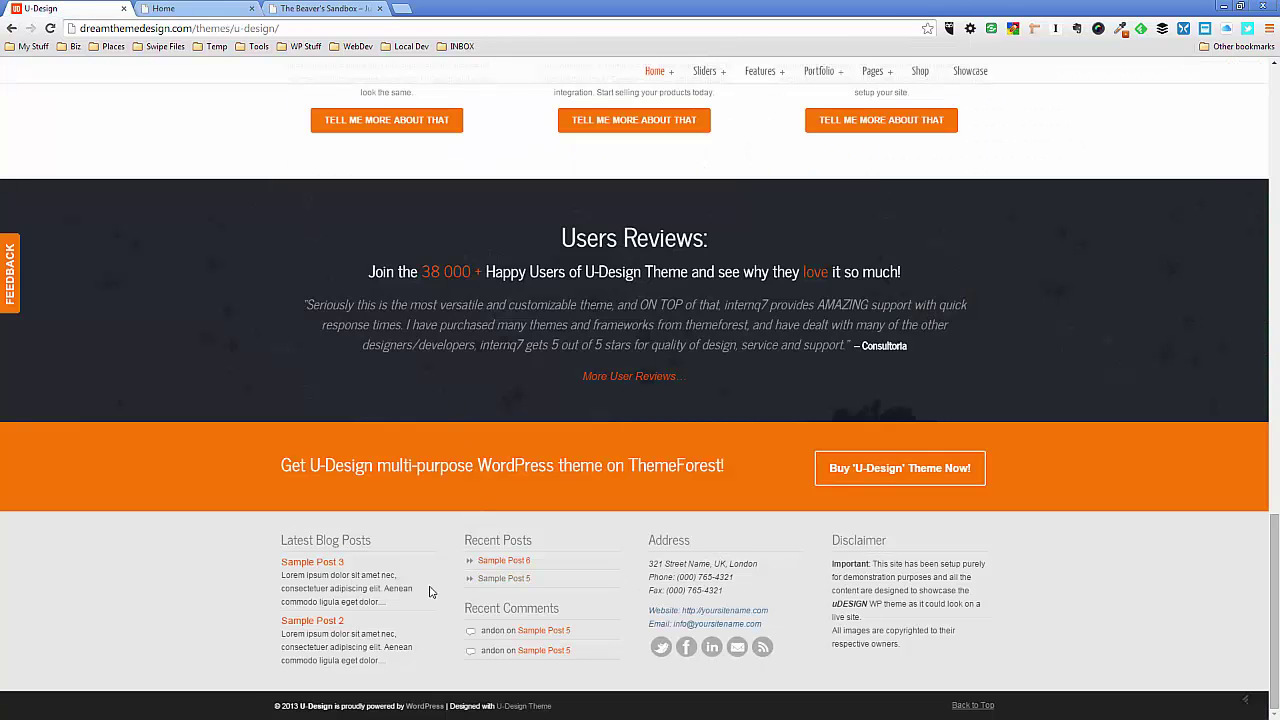
scroll(258, 589, "up", 2)
scroll(258, 589, "up", 4)
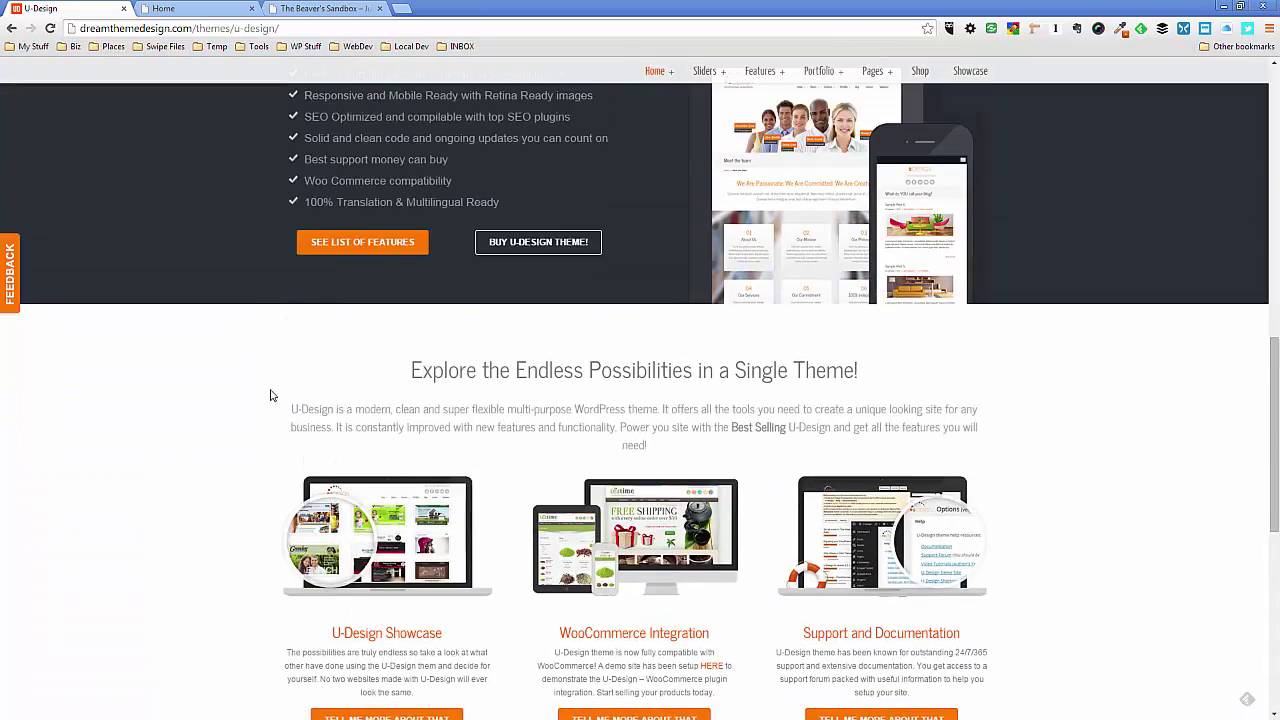
scroll(272, 393, "down", 6)
scroll(1197, 242, "up", 9)
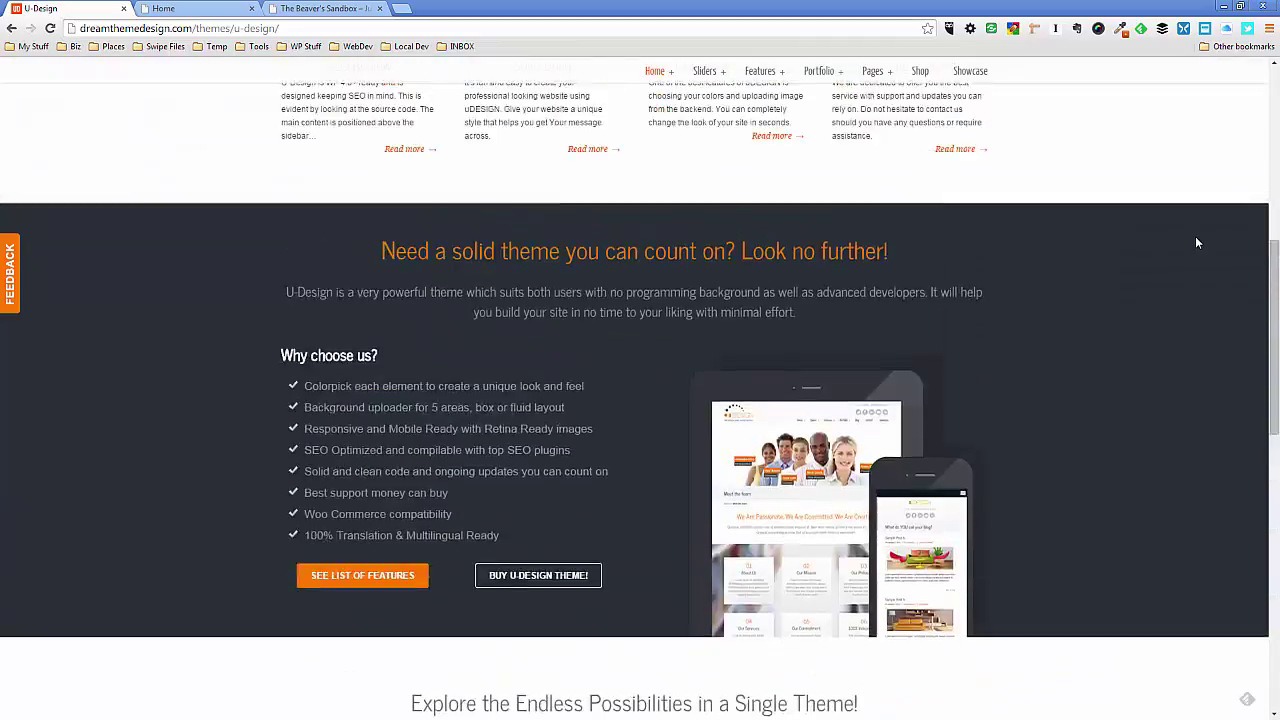
- Return to the B-Design page, publish its changes and review the published home page down to the footer
scroll(1195, 236, "up", 6)
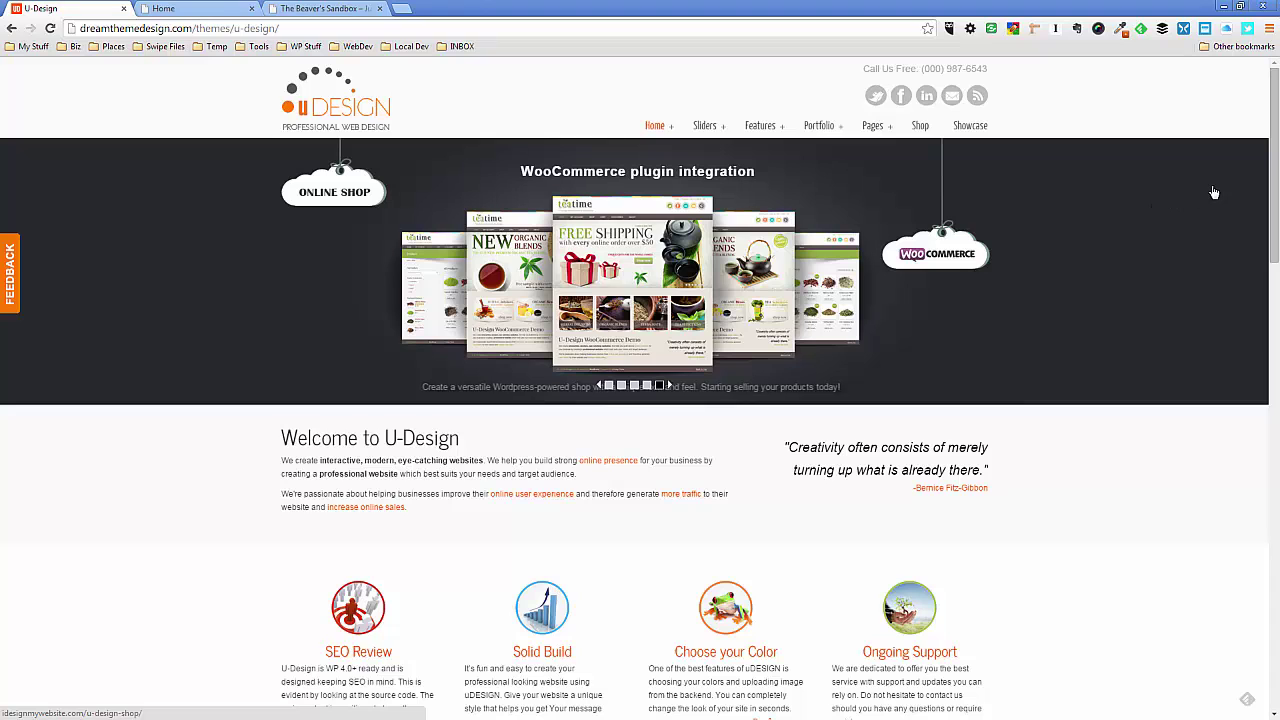
key("ctrl+Tab")
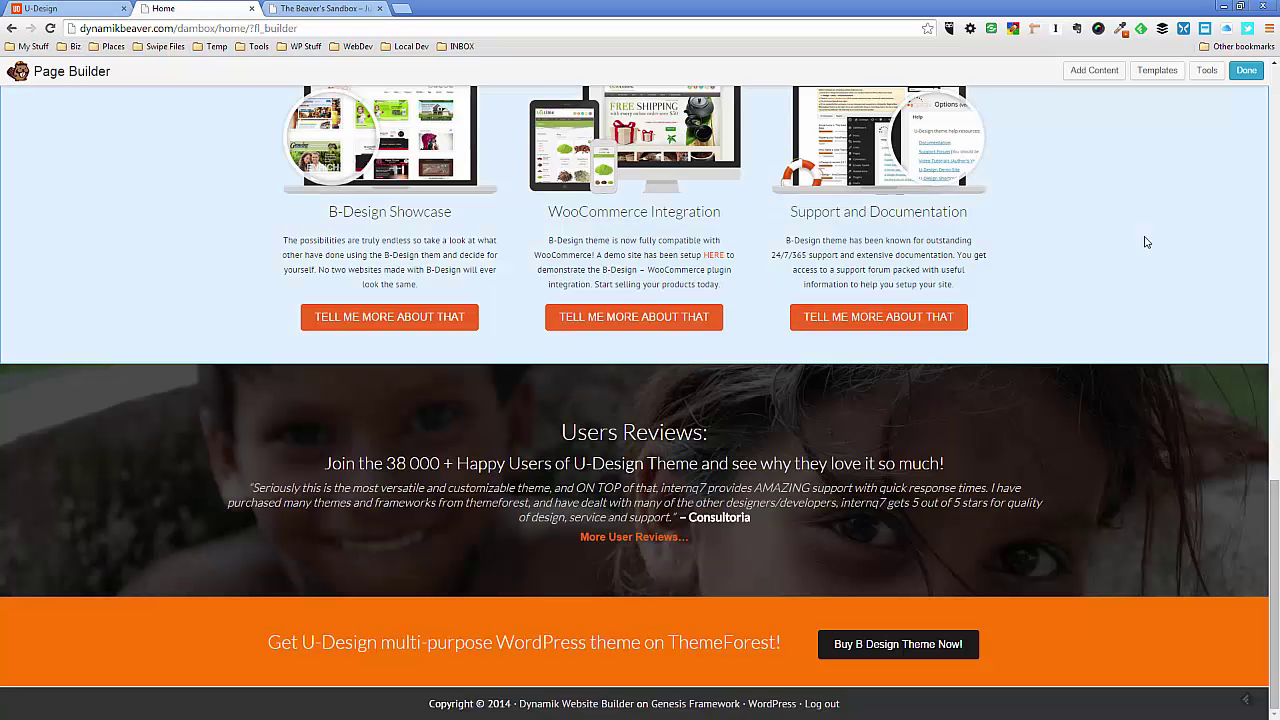
left_click(1247, 71)
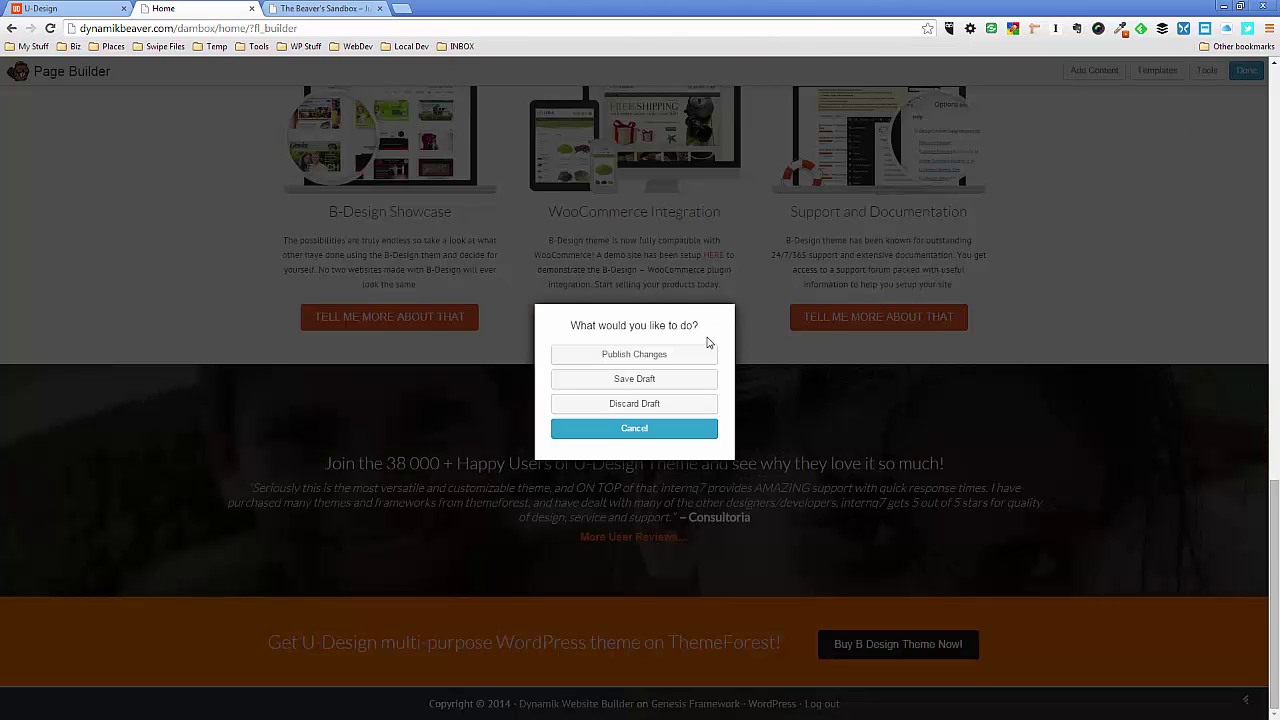
left_click(648, 354)
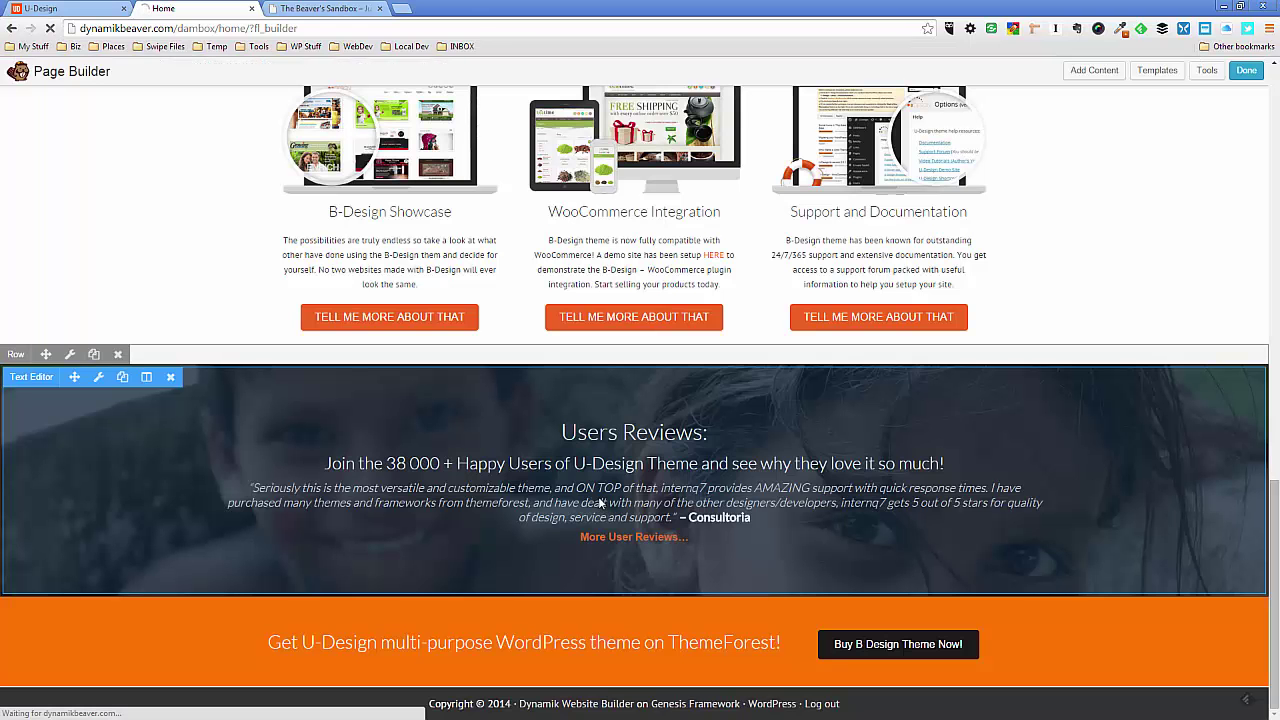
scroll(578, 535, "down", 3)
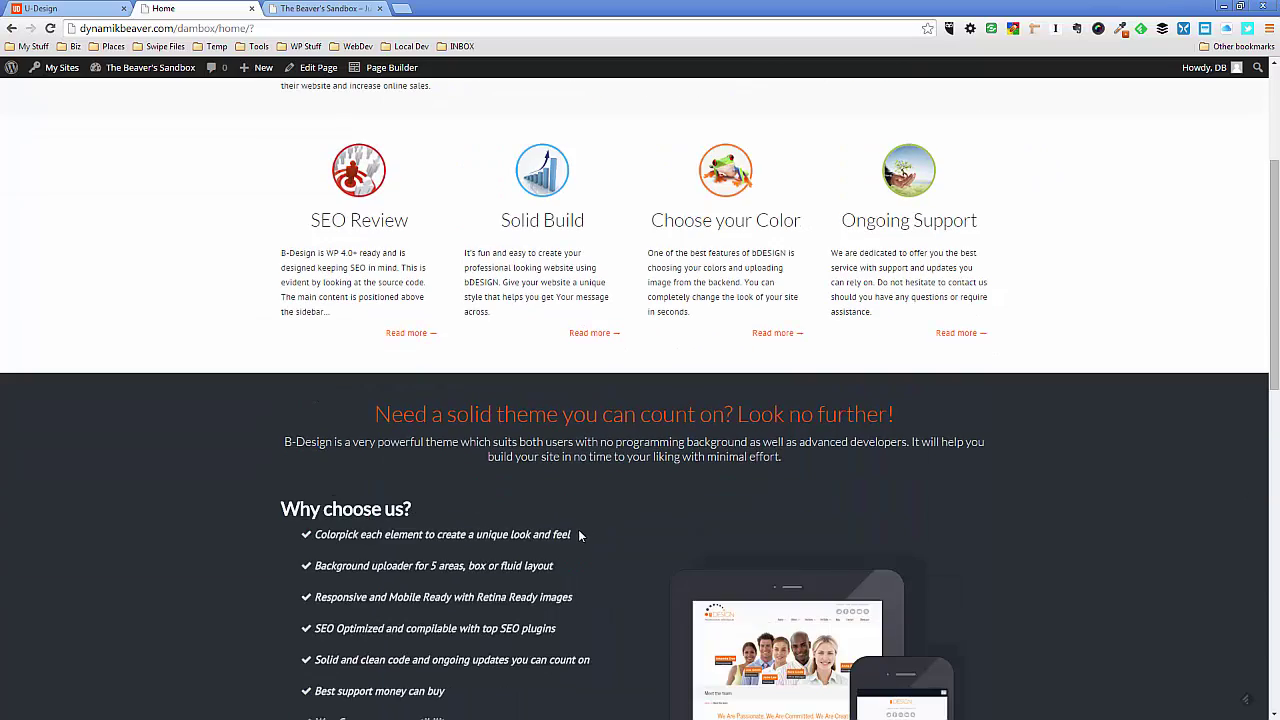
scroll(578, 535, "down", 10)
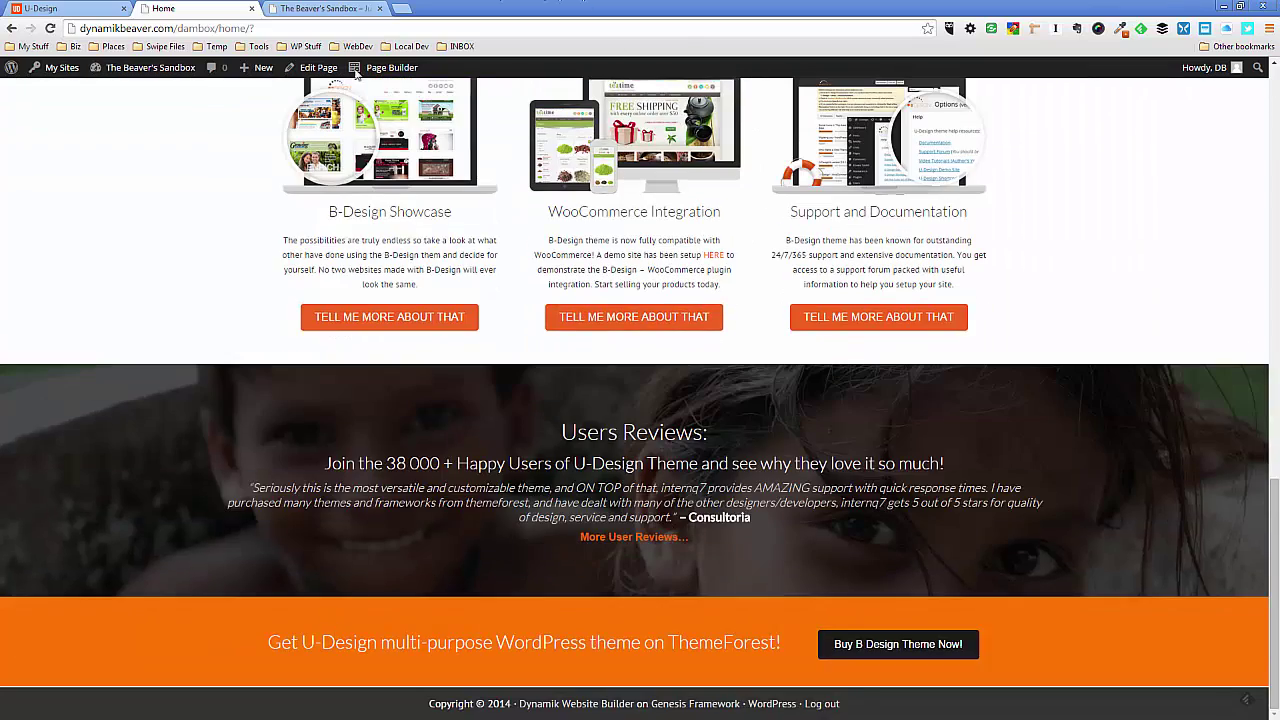
- Reopen the page builder, change U-Design to B-Design in the orange row's heading, and publish the changes
left_click(400, 68)
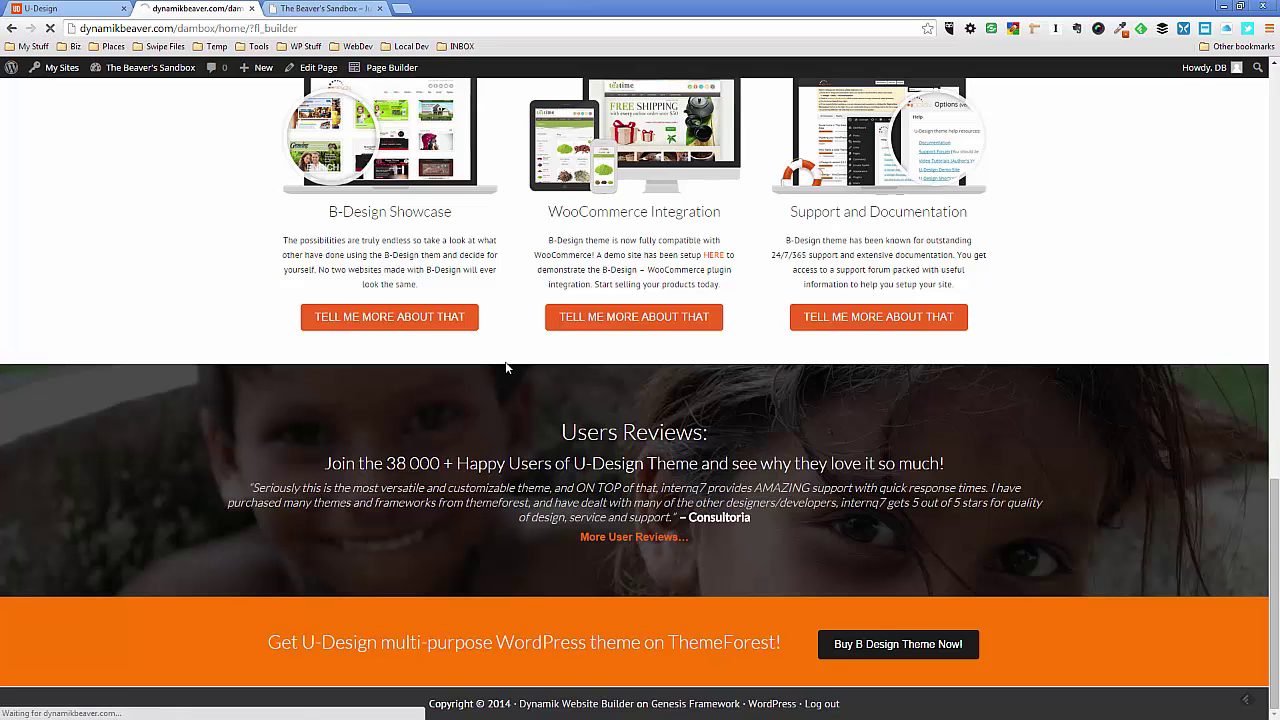
scroll(632, 455, "down", 3)
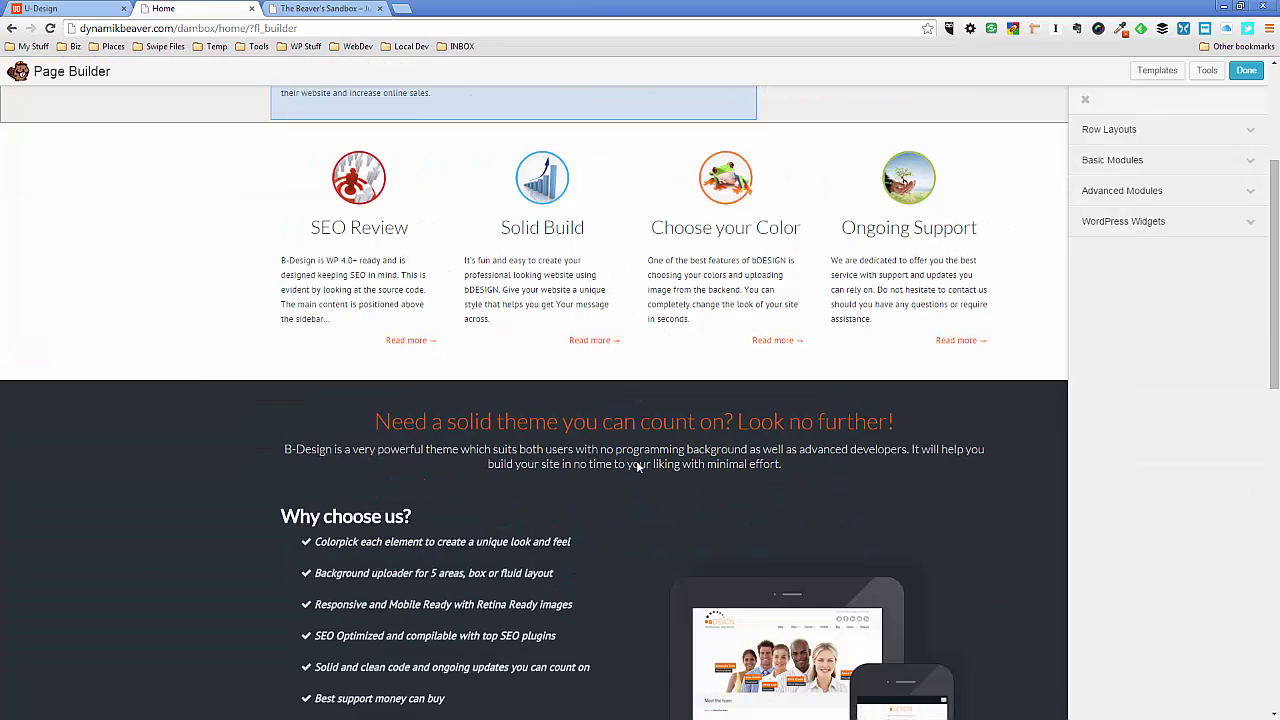
scroll(637, 467, "down", 5)
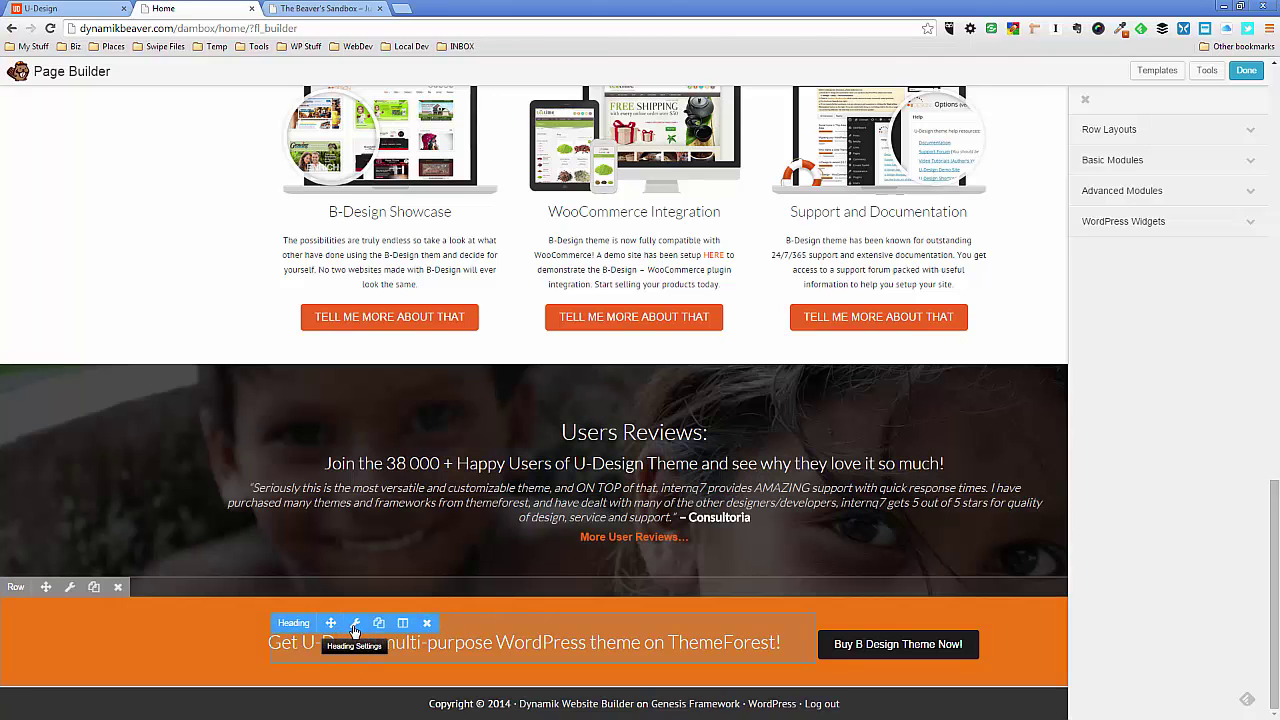
left_click(354, 623)
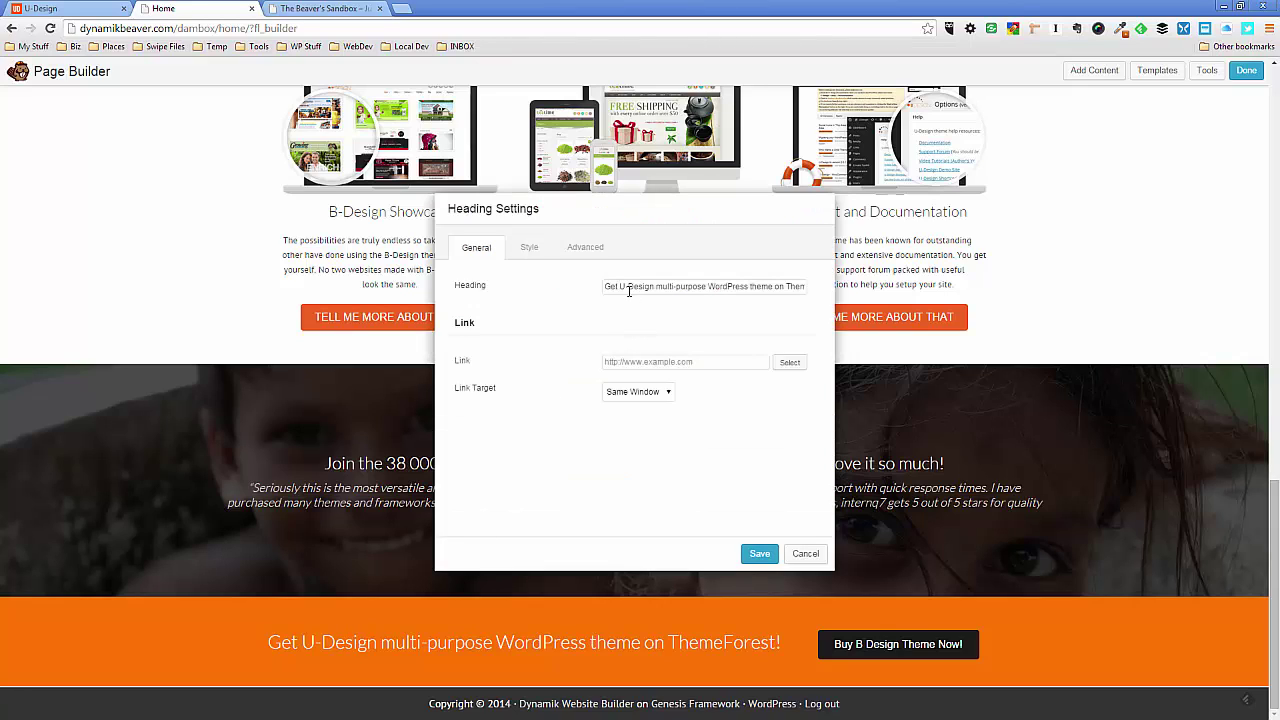
left_click(621, 287)
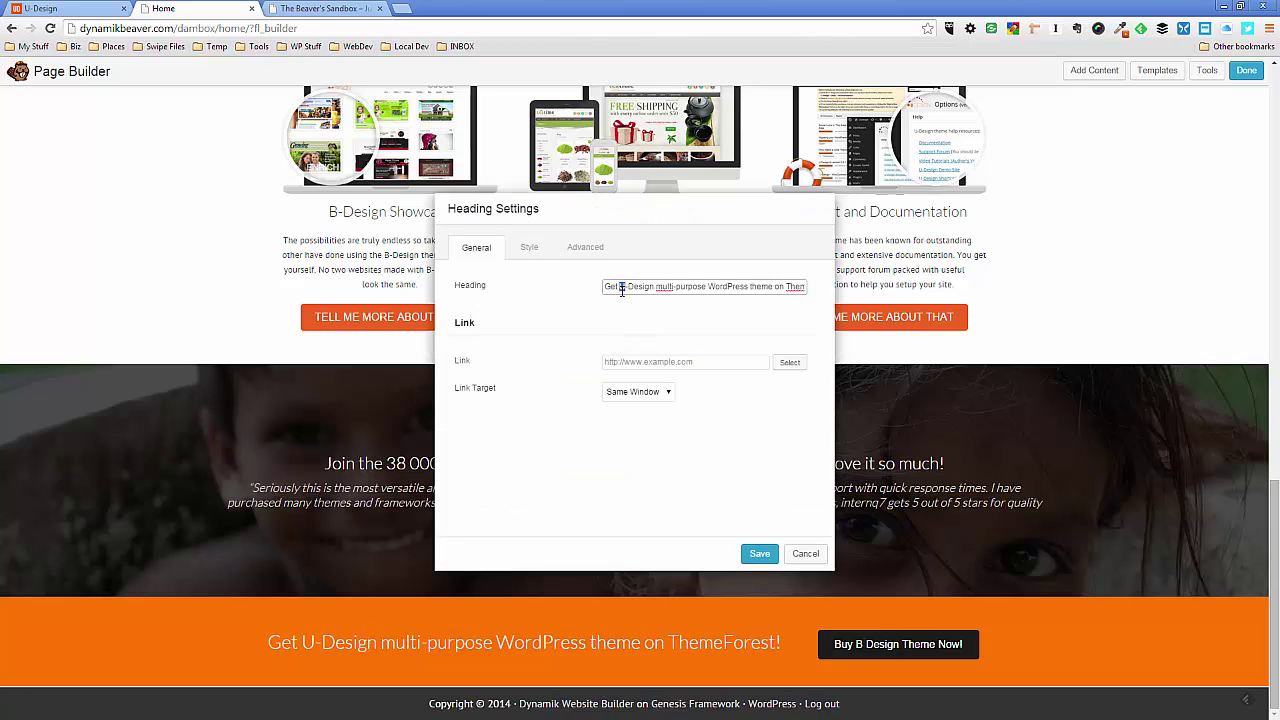
type("B")
left_click(760, 553)
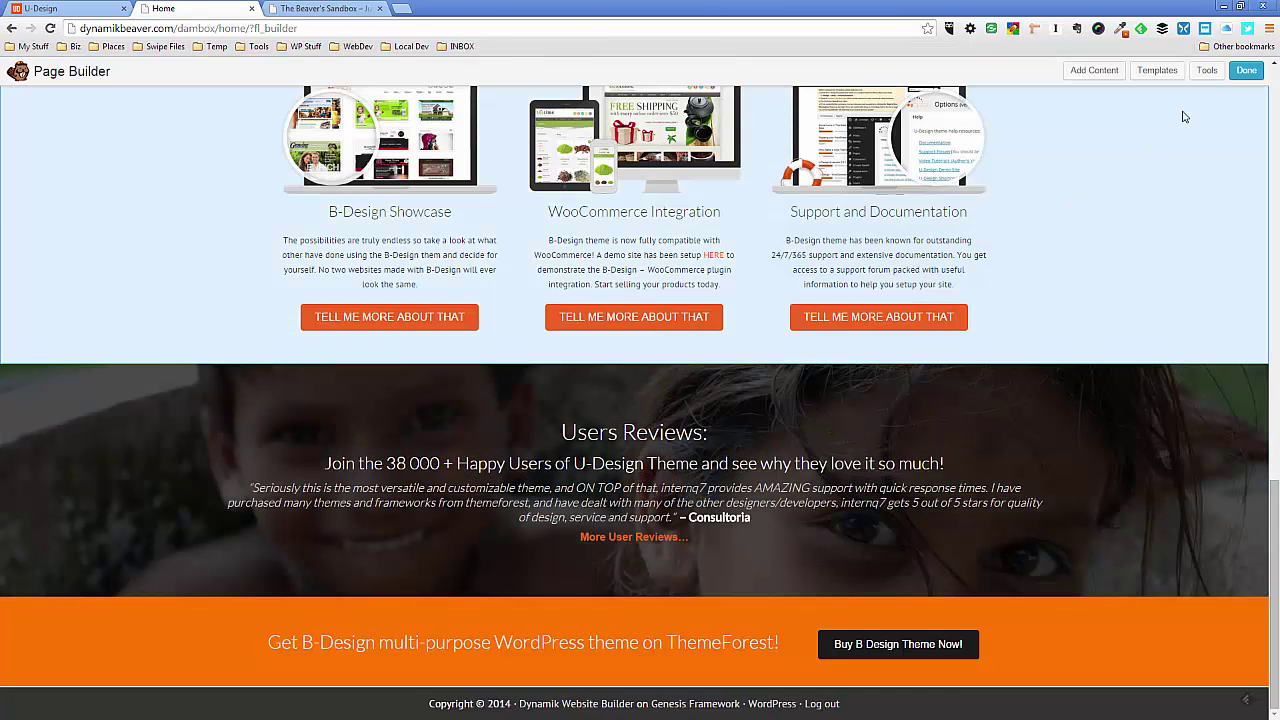
left_click(1243, 74)
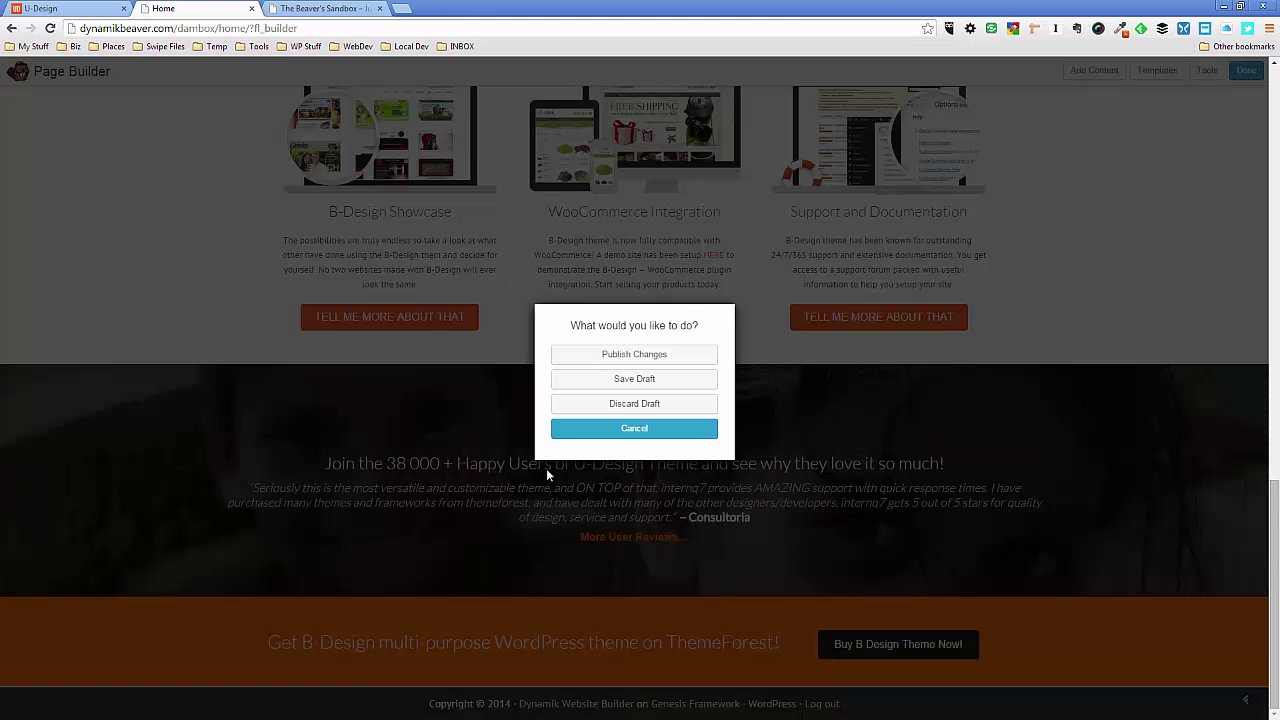
left_click(648, 356)
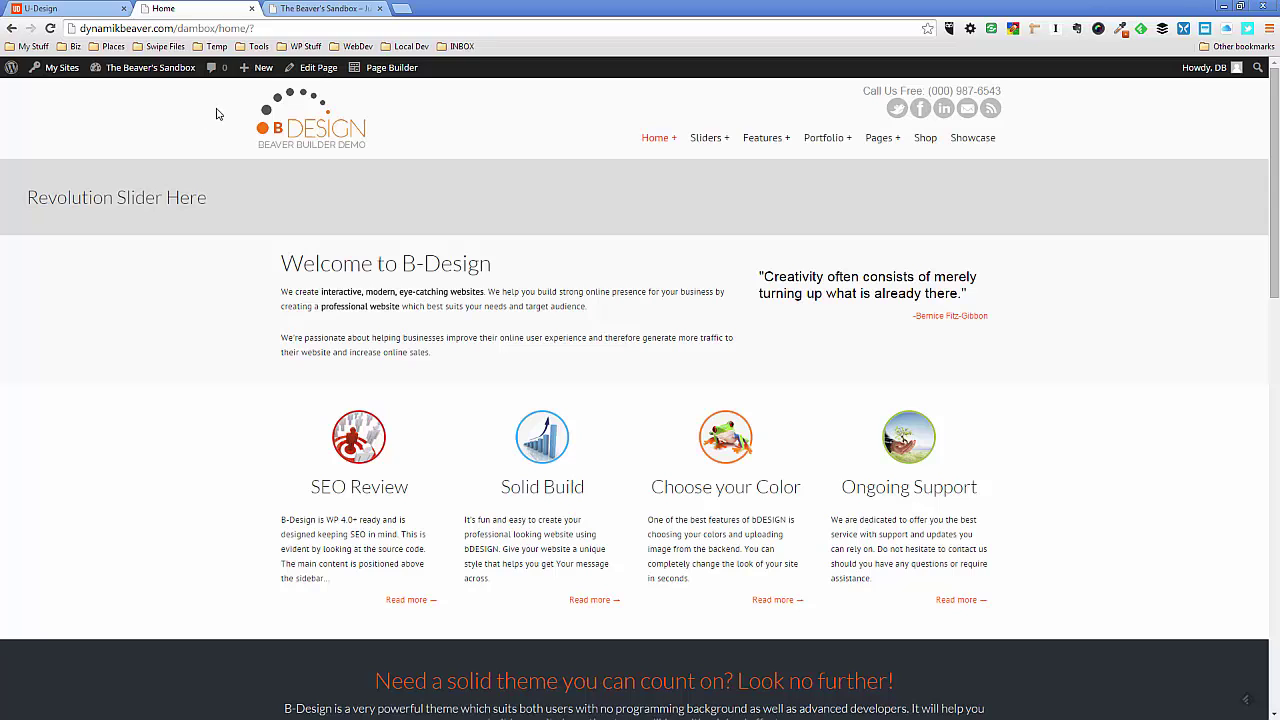
- Open the EZ widget area settings of the Dynamik design options from the site's dashboard
mouse_move(150, 67)
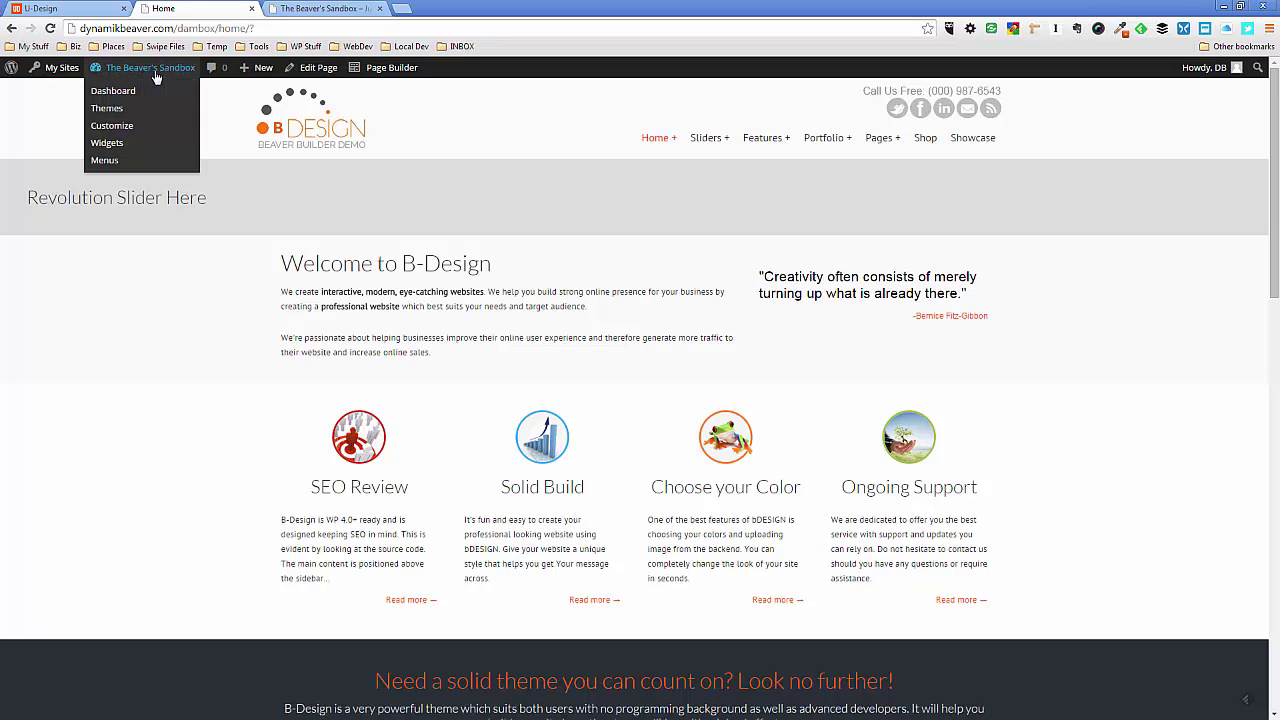
left_click(126, 86)
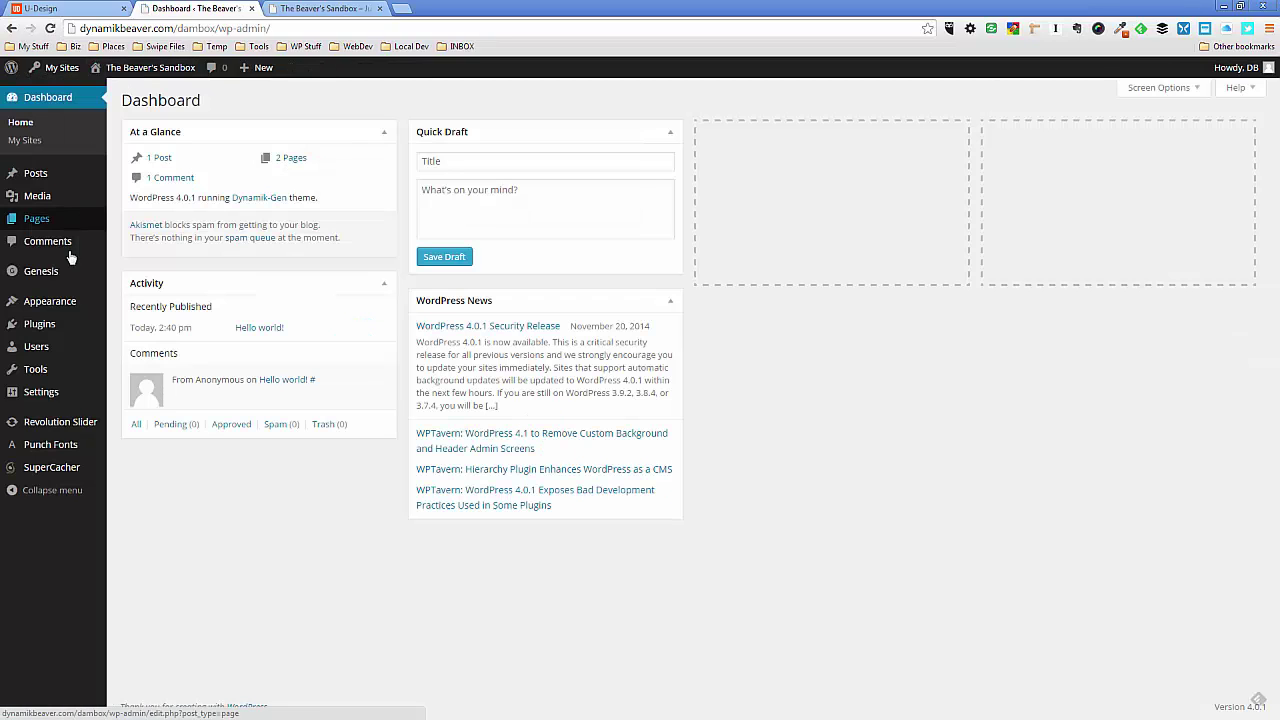
mouse_move(48, 284)
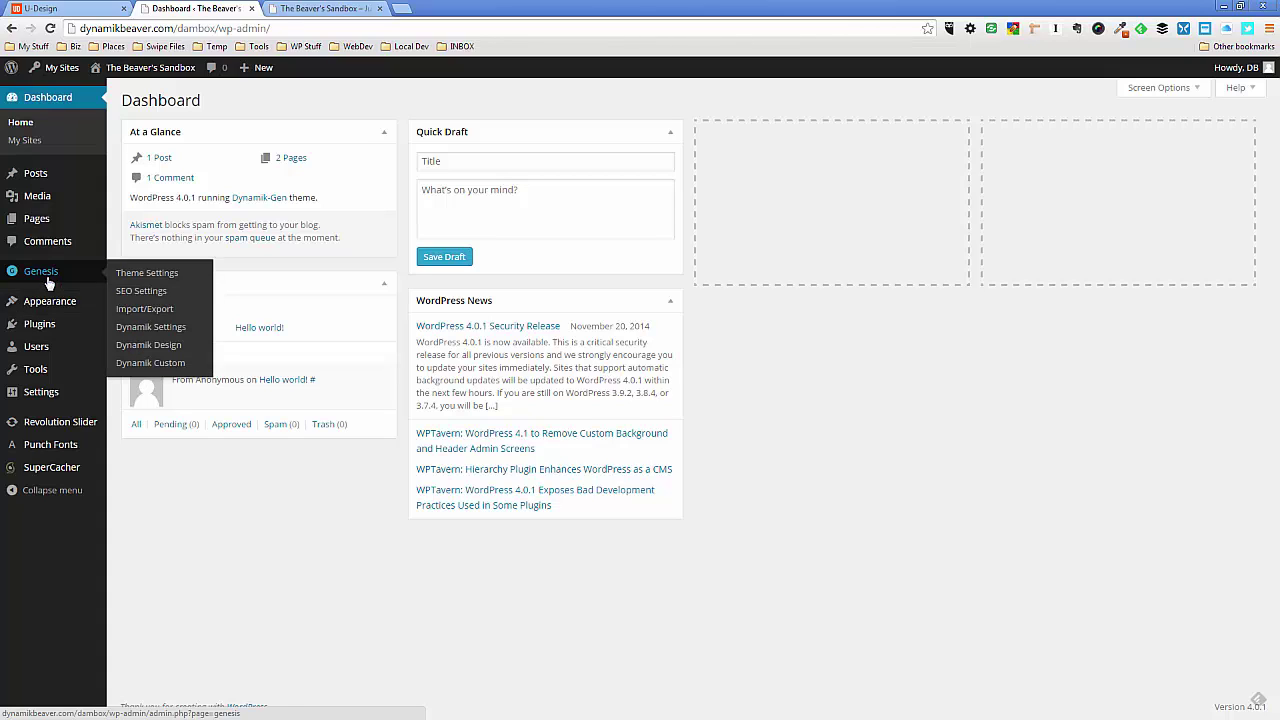
left_click(141, 346)
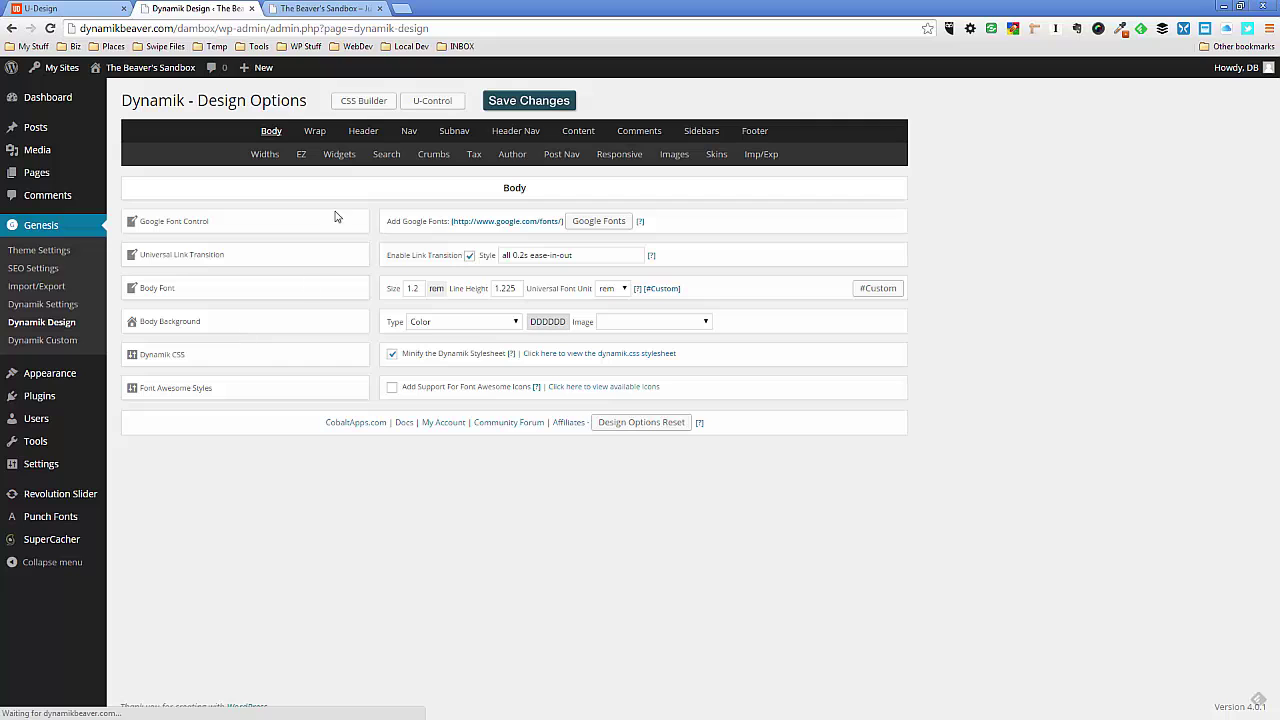
left_click(300, 157)
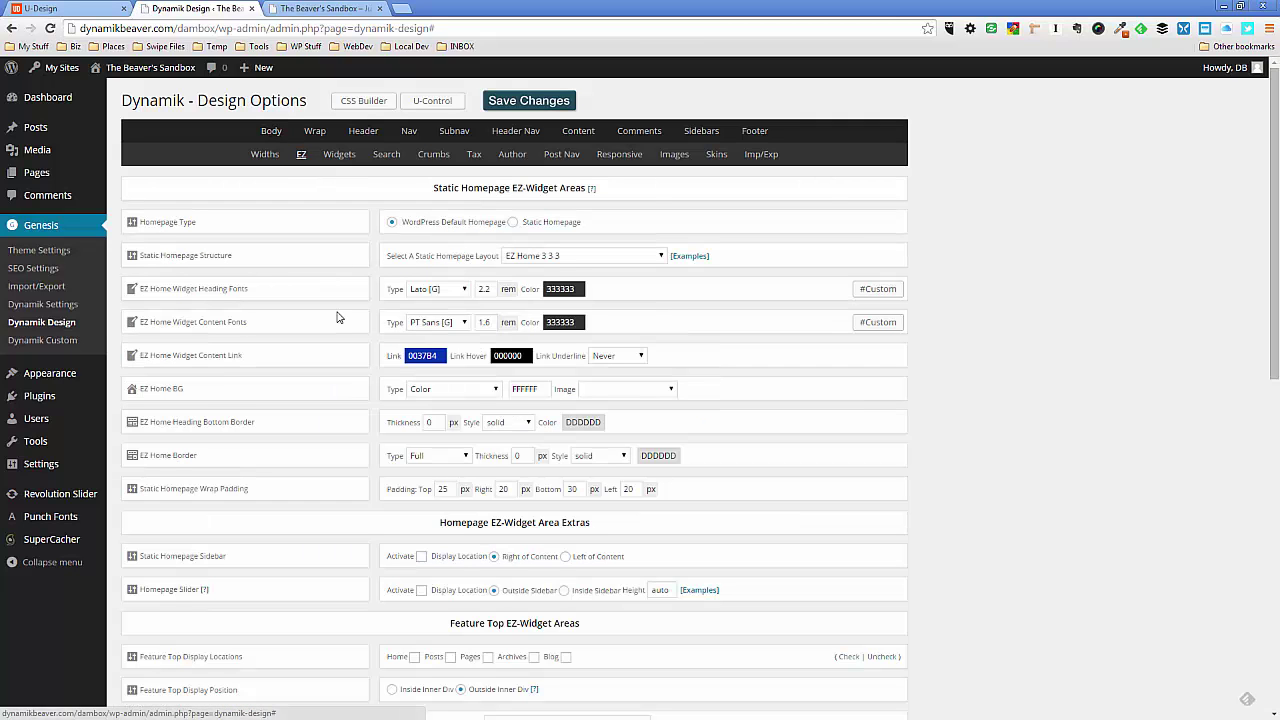
- Enable the fat footer widget areas on Home, Posts, Pages, Archives and Blog
scroll(413, 419, "down", 5)
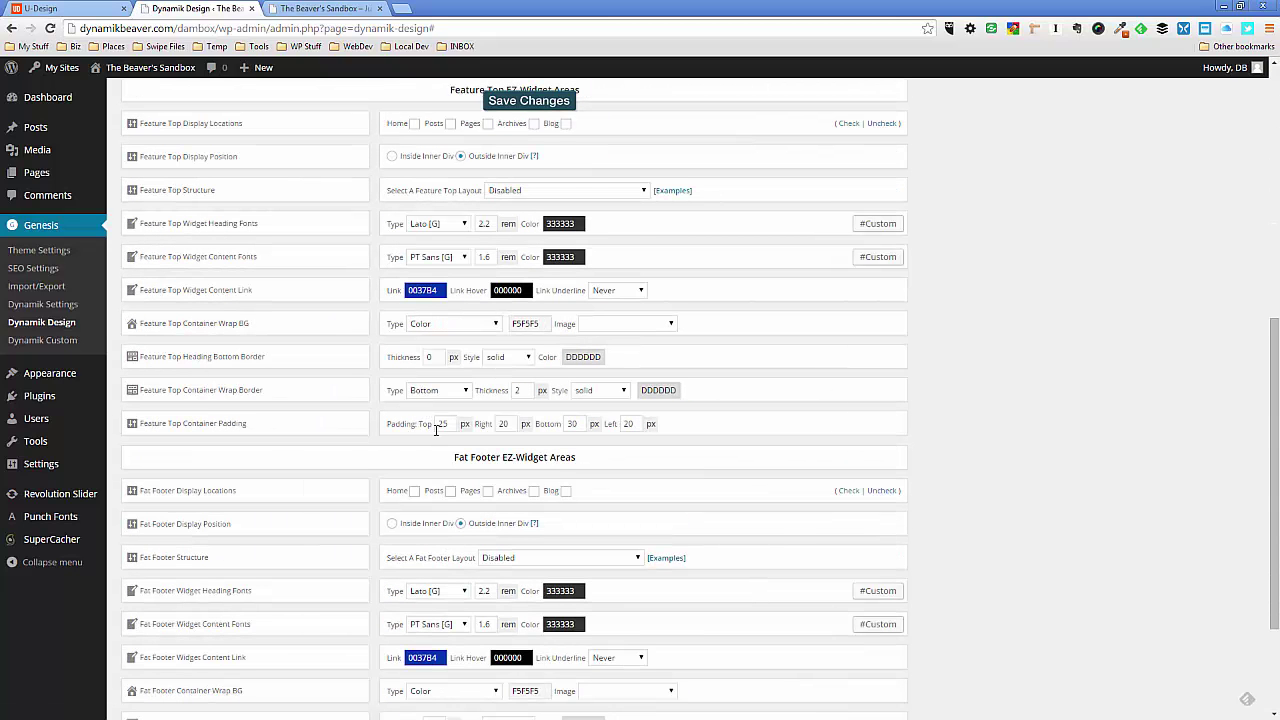
scroll(436, 430, "down", 2)
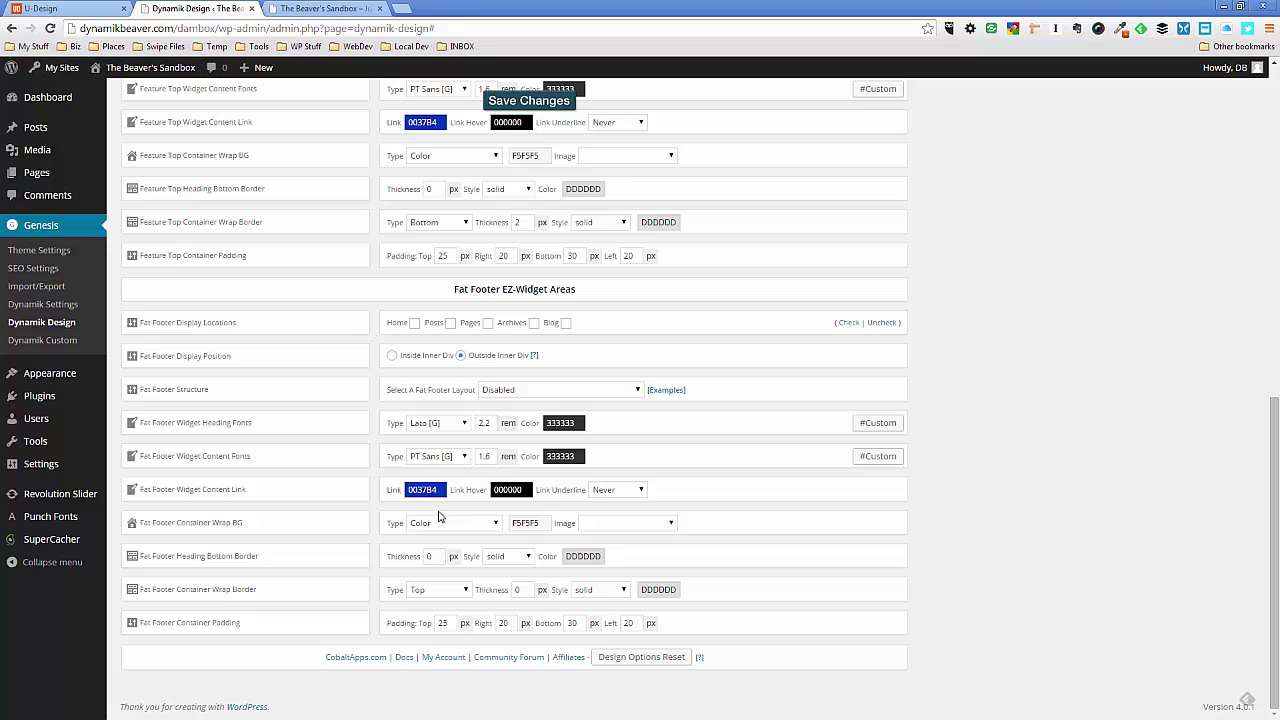
left_click(415, 323)
left_click(488, 323)
left_click(451, 323)
left_click(534, 323)
left_click(566, 323)
left_click(880, 323)
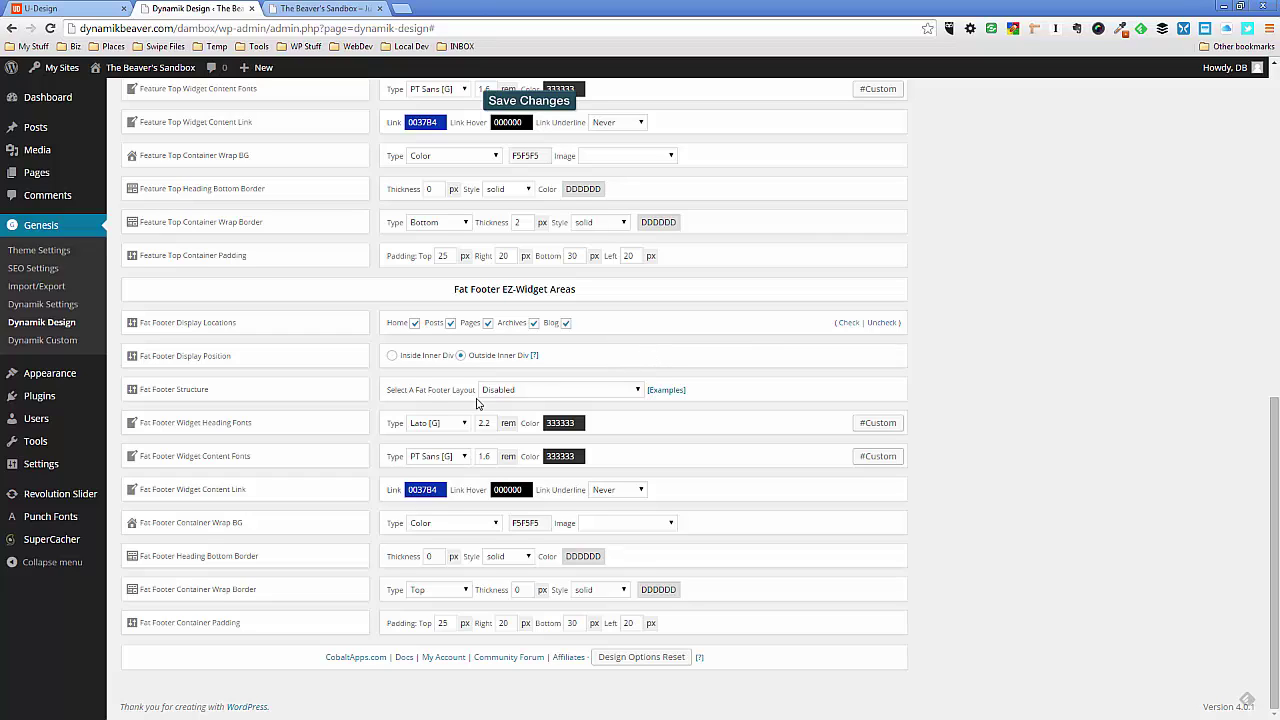
- Set the fat footer structure to the EZ Fat Footer 4 layout and save the design options
left_click(567, 397)
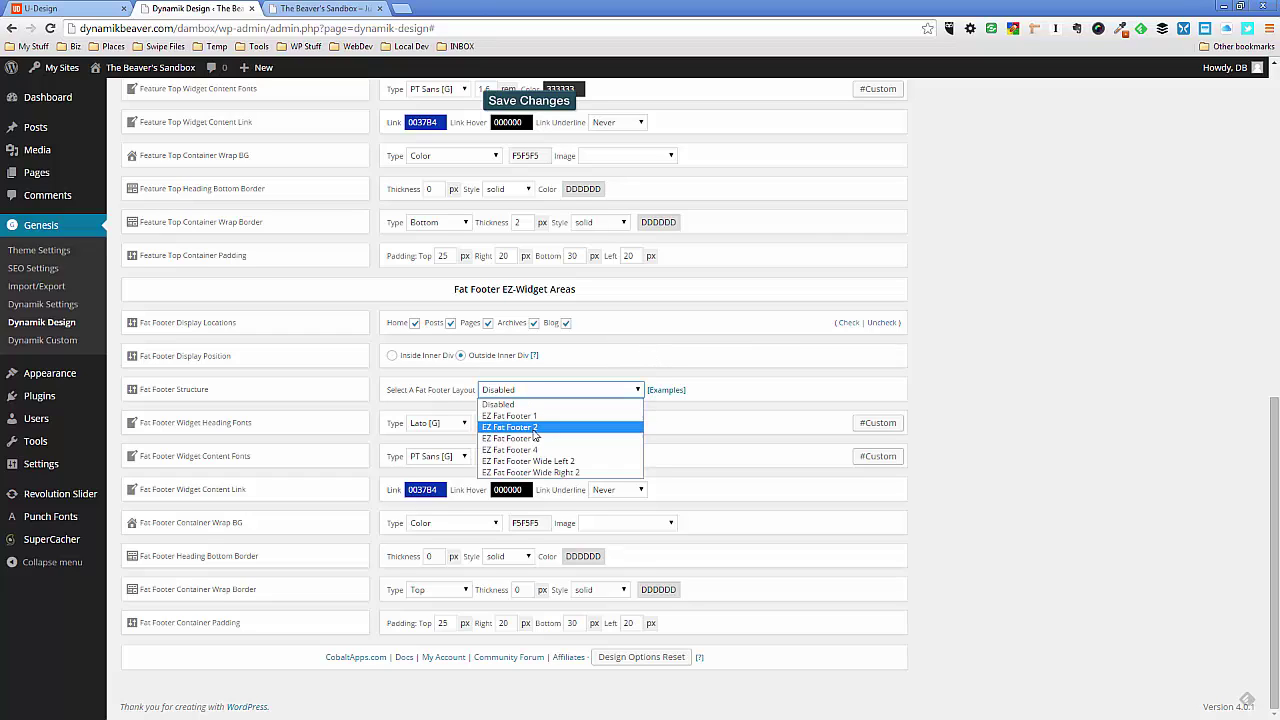
left_click(560, 444)
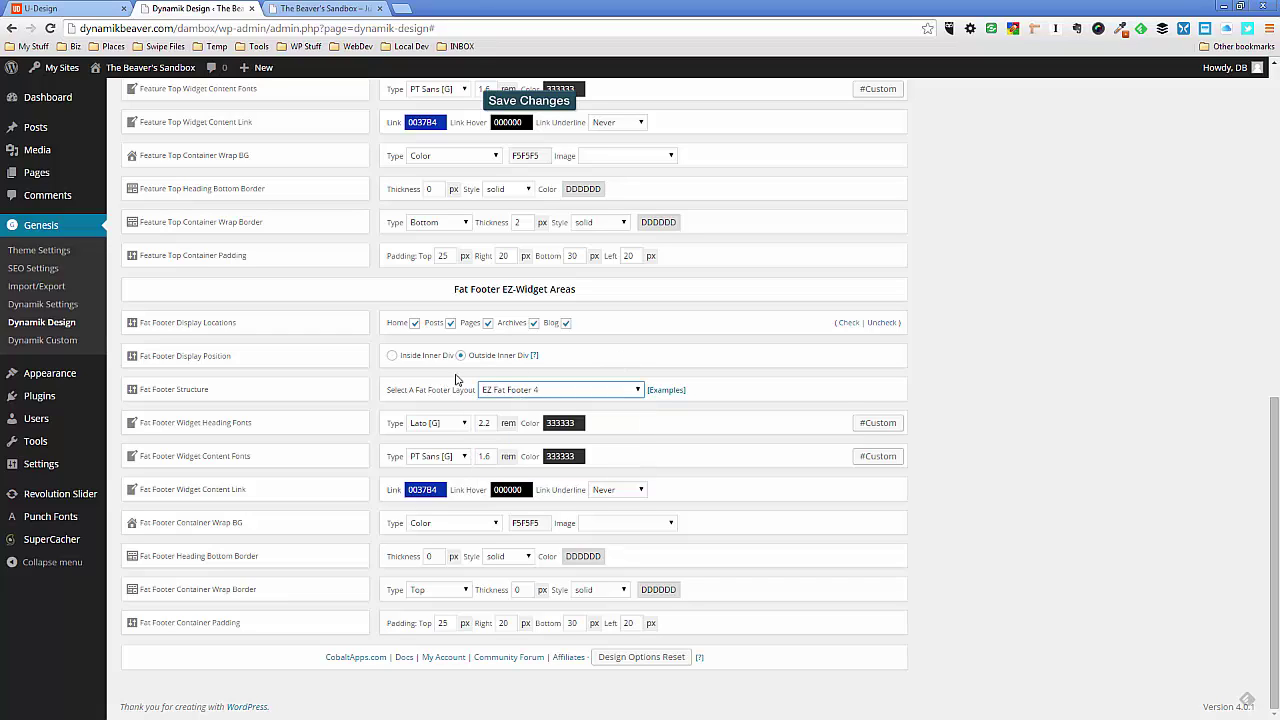
left_click(577, 360)
left_click(547, 106)
- Check the footer columns on the U-Design demo and open the B-Design site's Widgets page
left_click(65, 8)
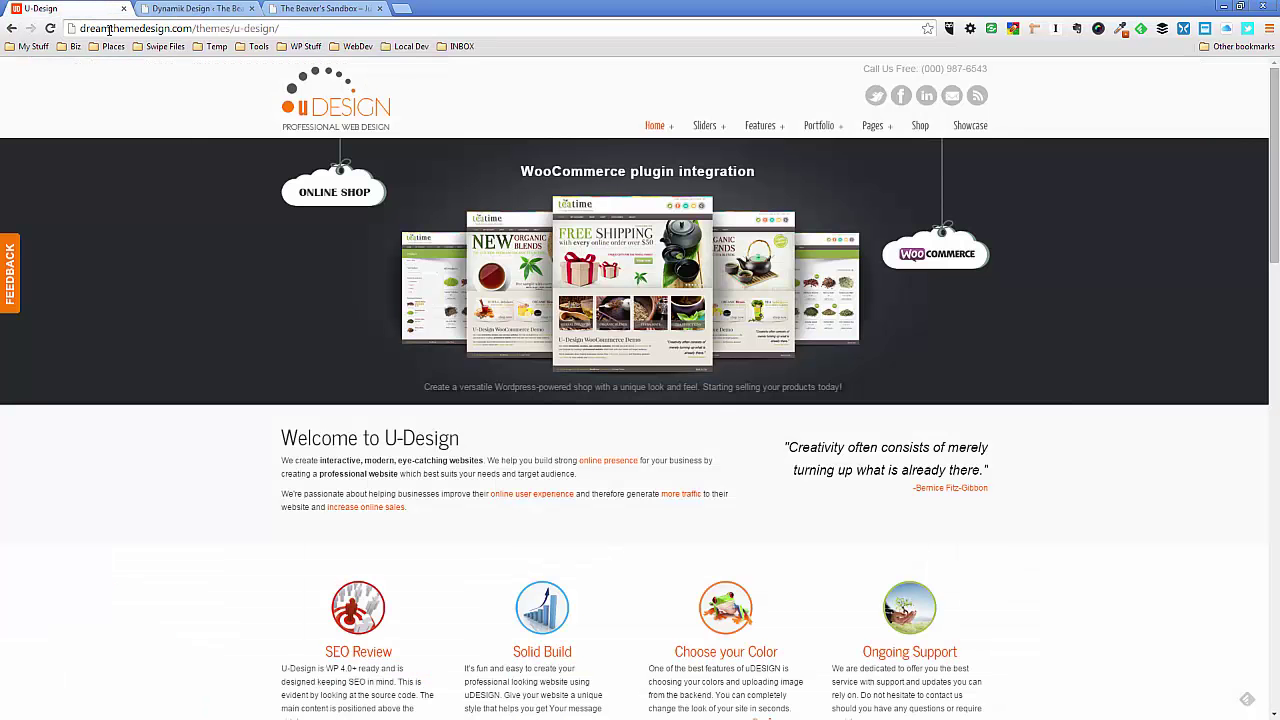
scroll(365, 435, "down", 10)
scroll(365, 435, "down", 10)
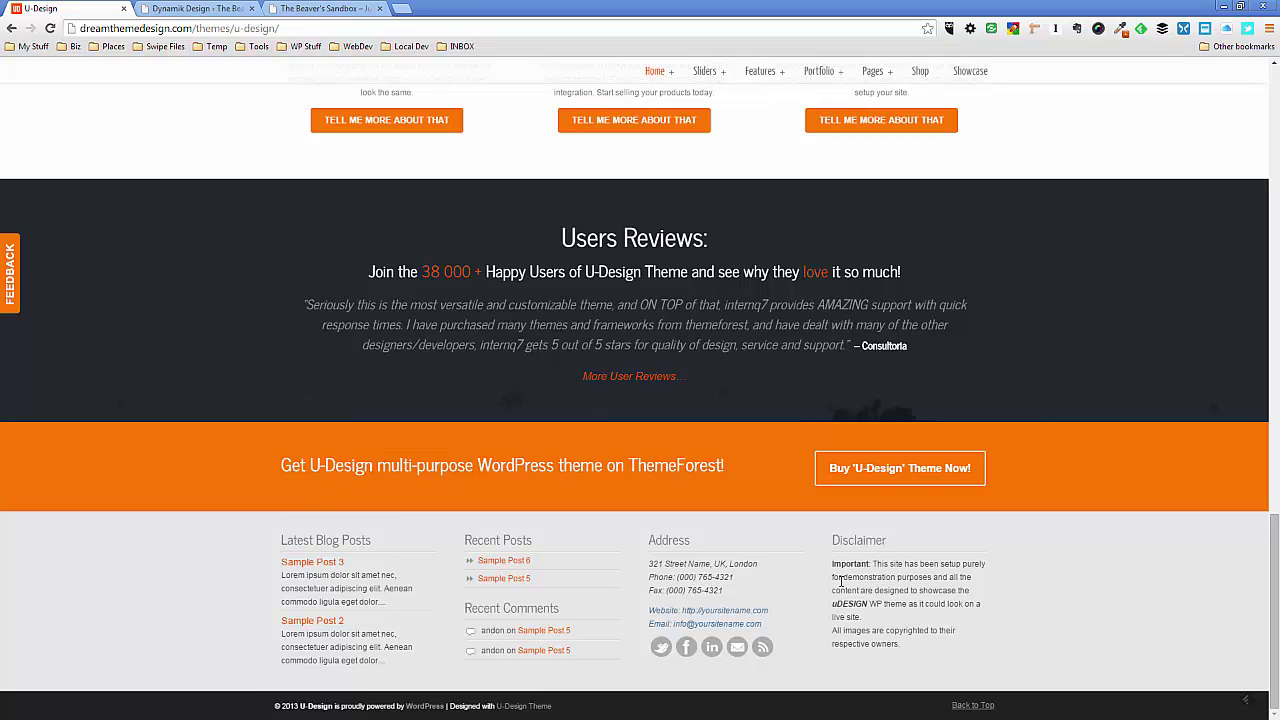
left_click(200, 8)
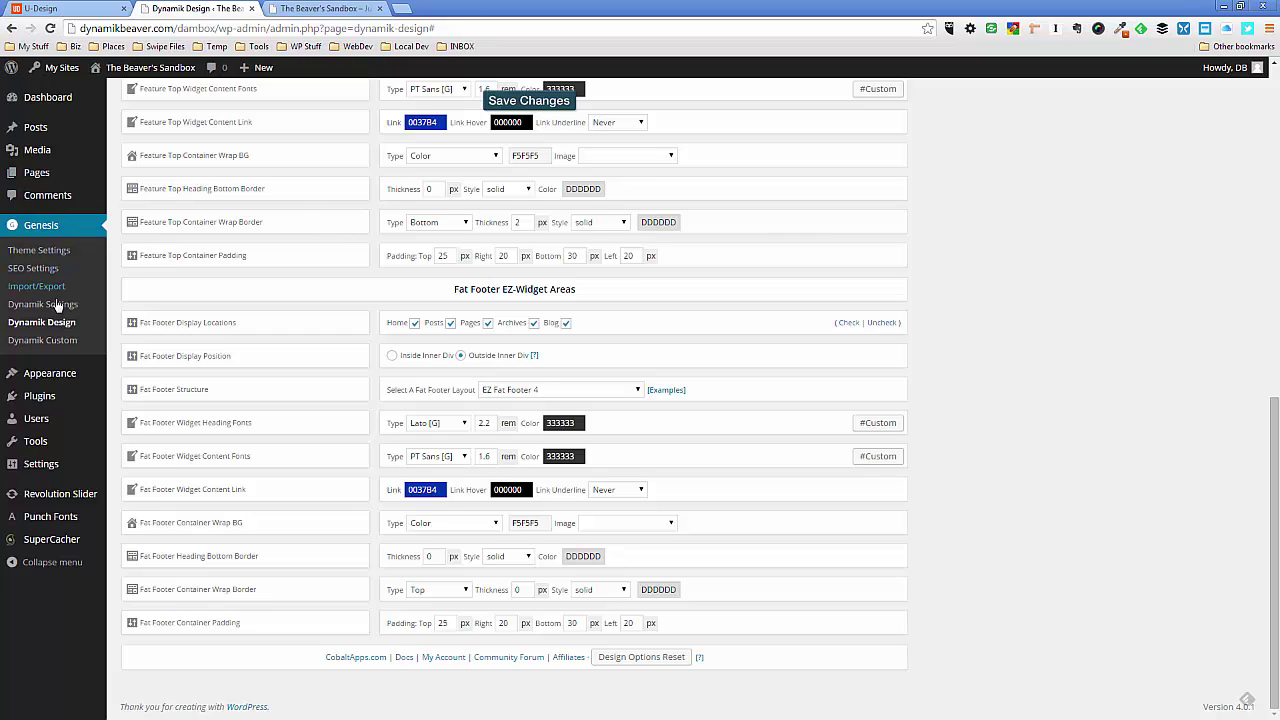
mouse_move(107, 381)
left_click(125, 411)
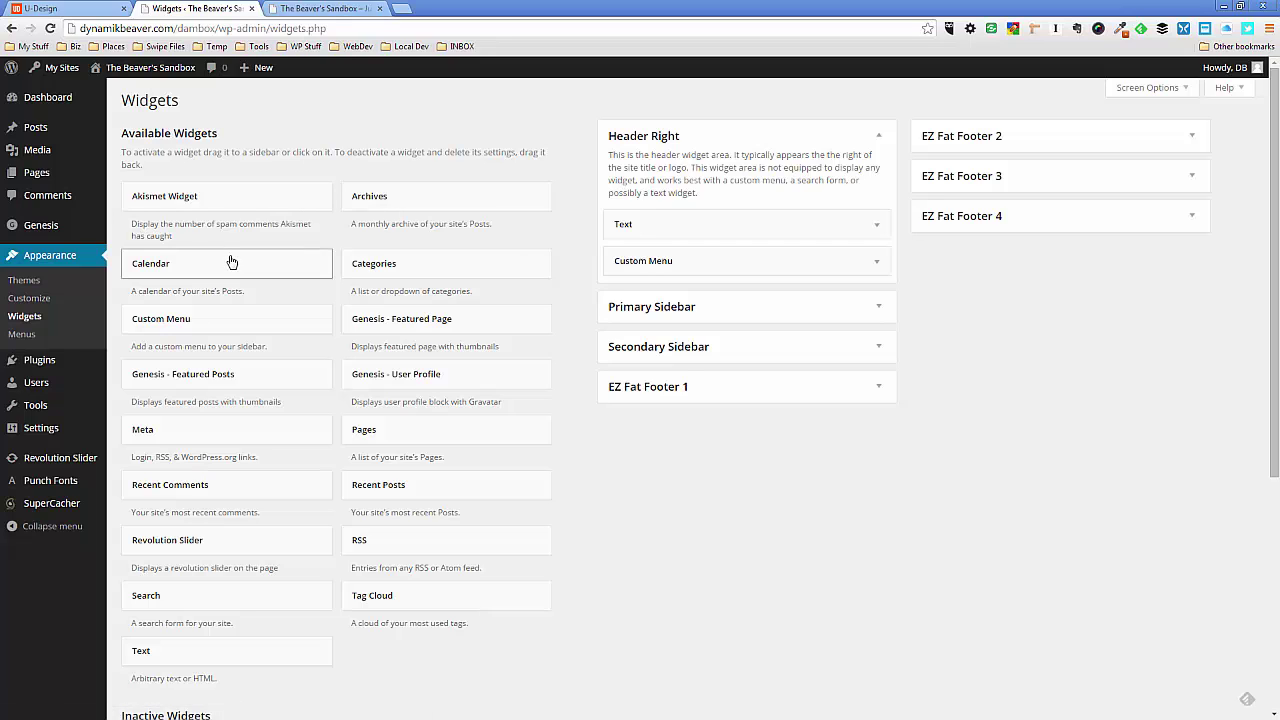
- Add a Calendar widget to each of the widget areas EZ Fat Footer 1 to 4 and save them
left_click_drag(231, 262, 750, 388)
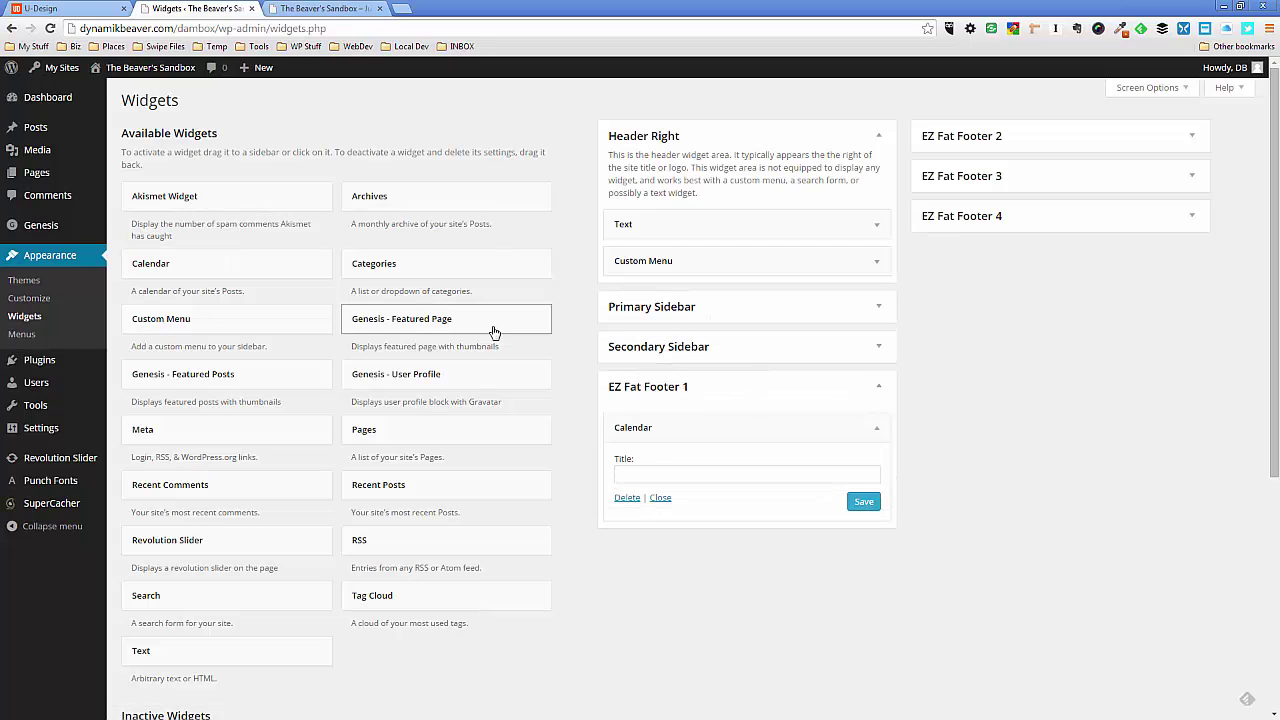
left_click(860, 500)
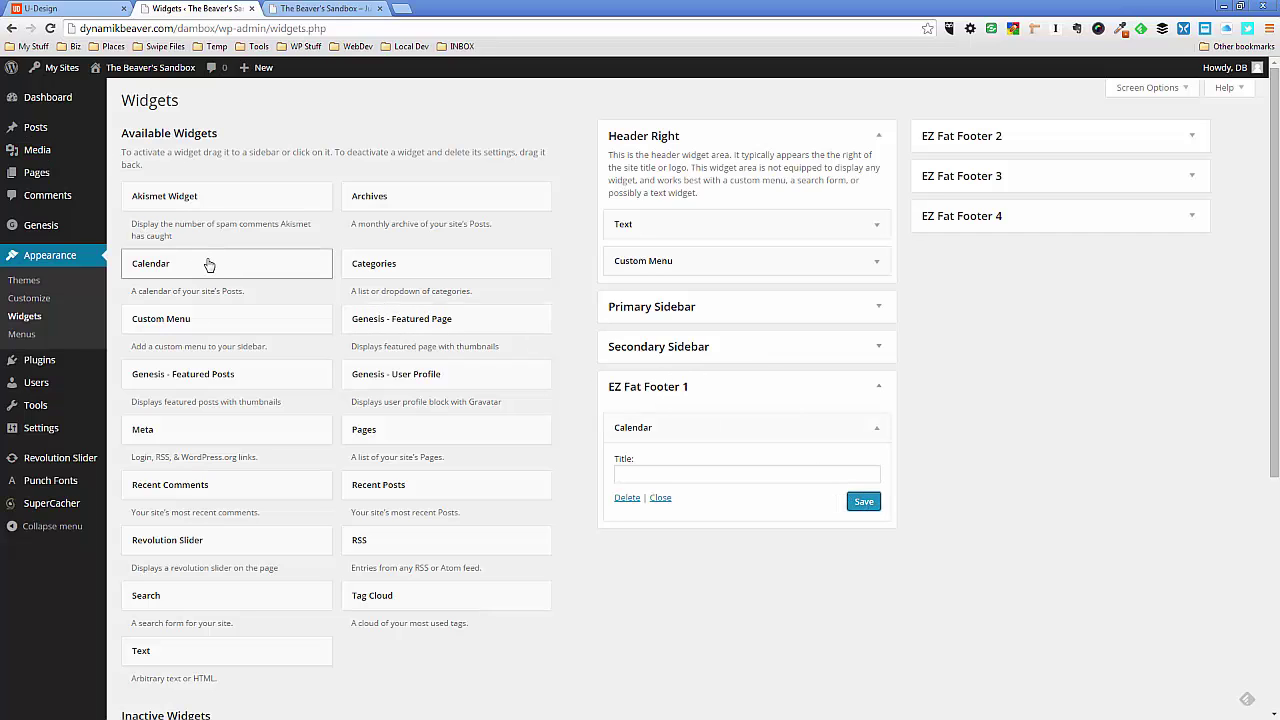
left_click_drag(243, 266, 990, 127)
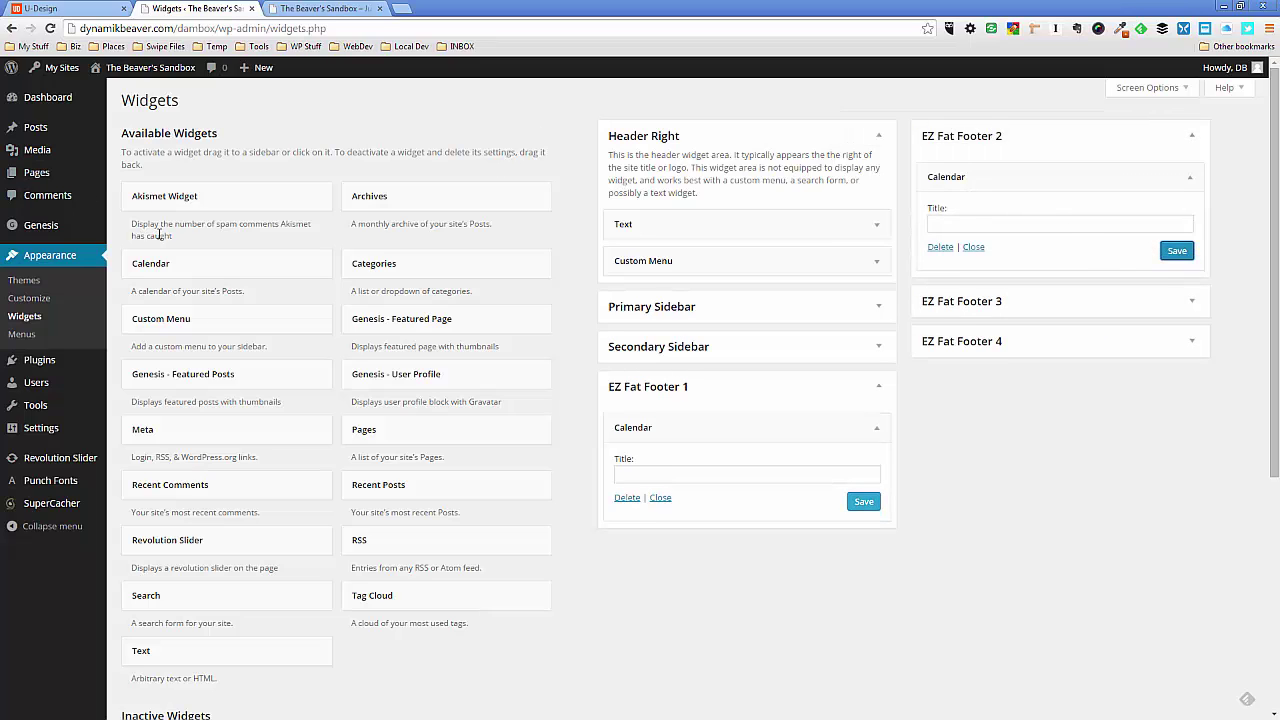
left_click_drag(258, 263, 985, 333)
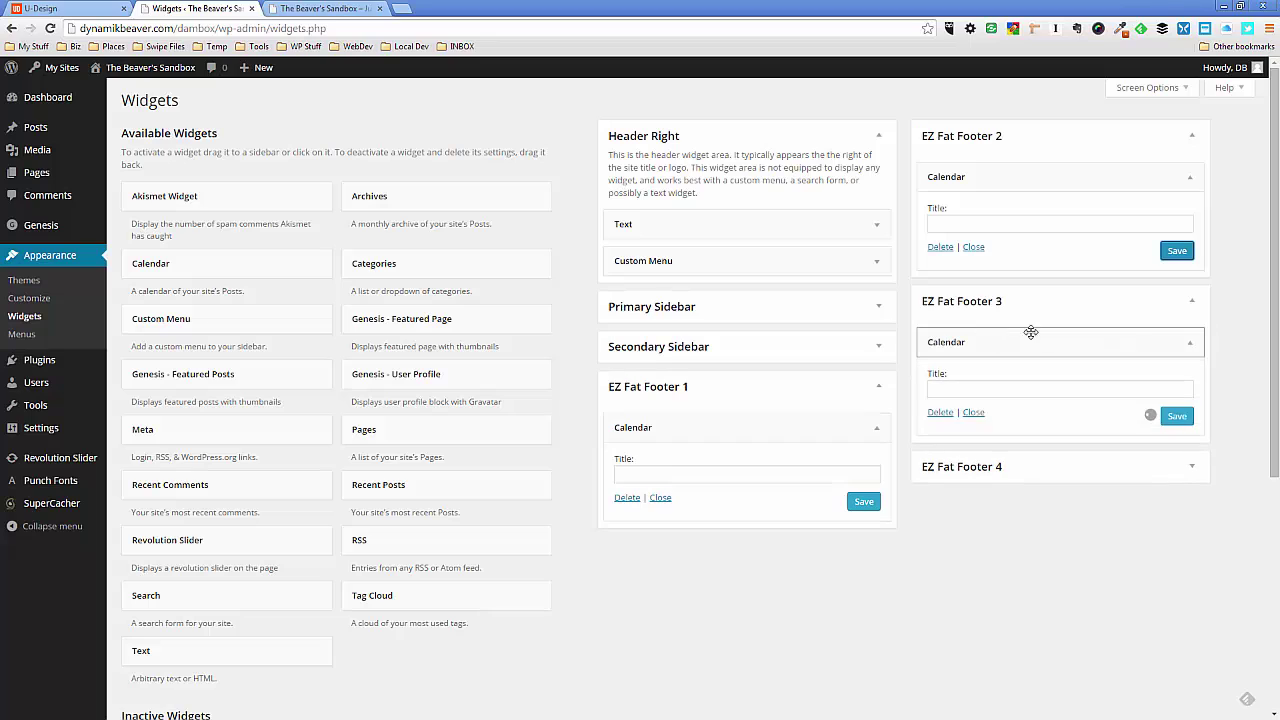
left_click(1177, 416)
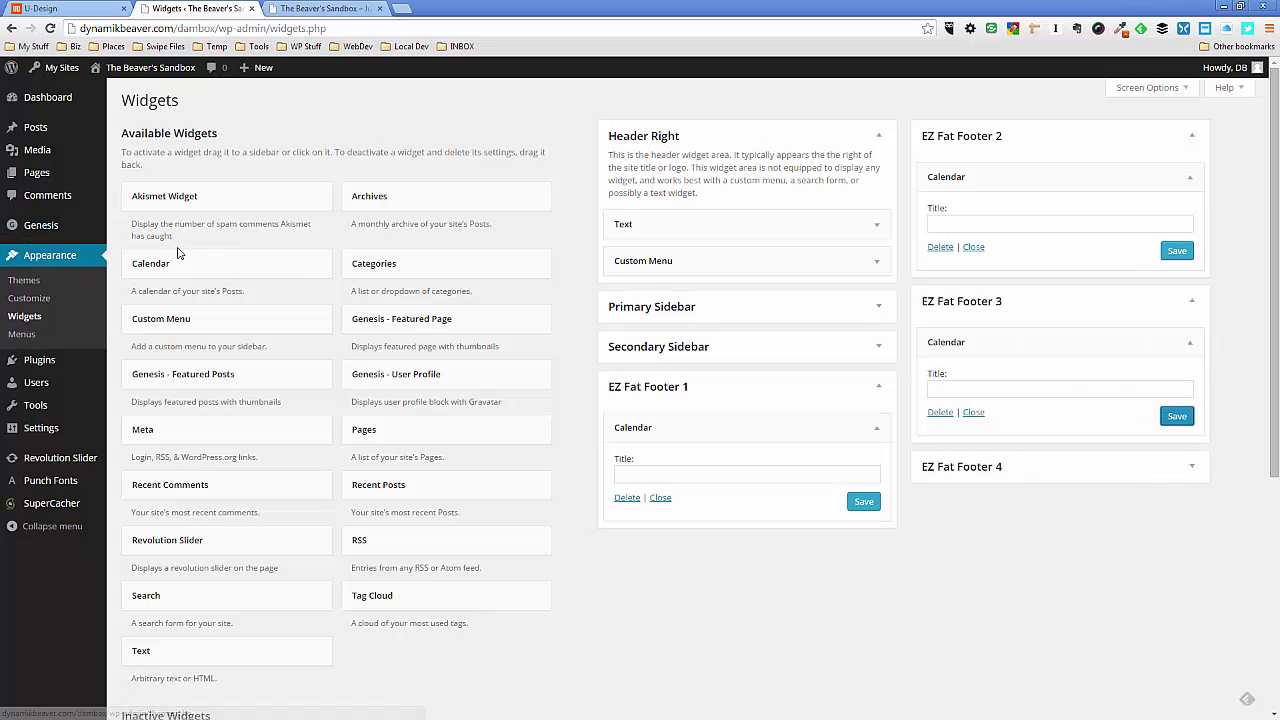
left_click_drag(179, 253, 1009, 492)
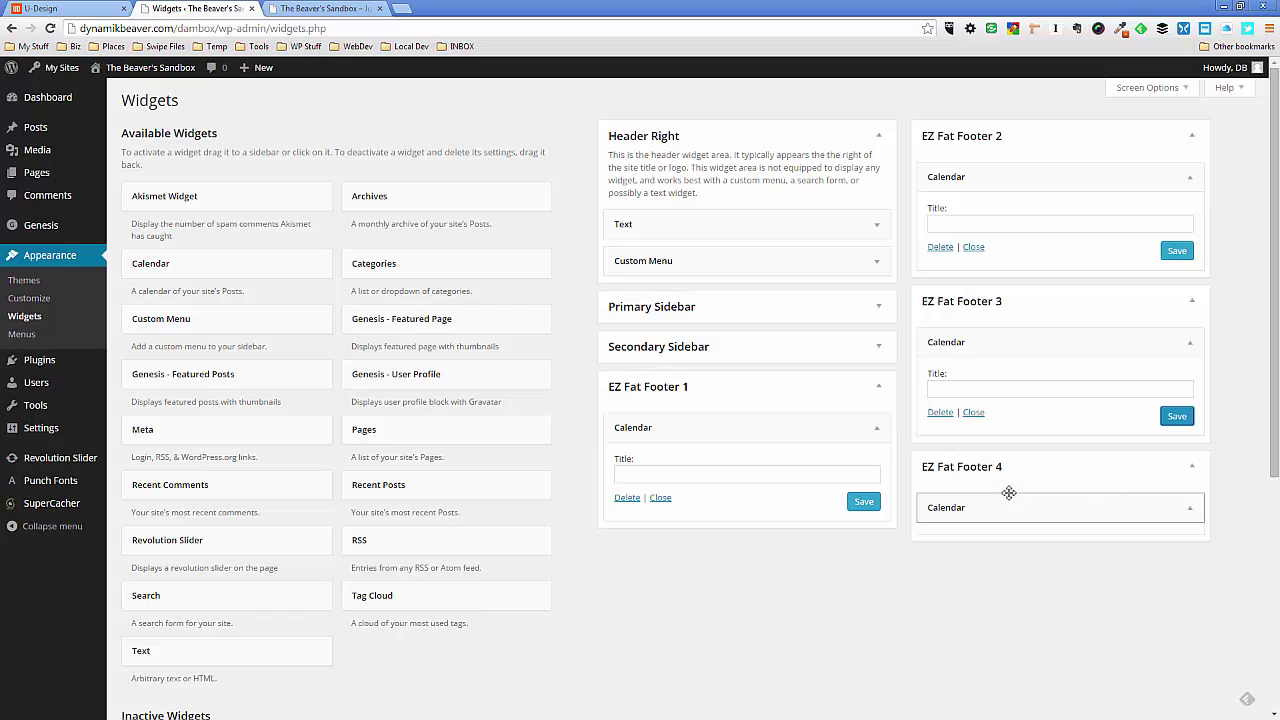
left_click(1177, 581)
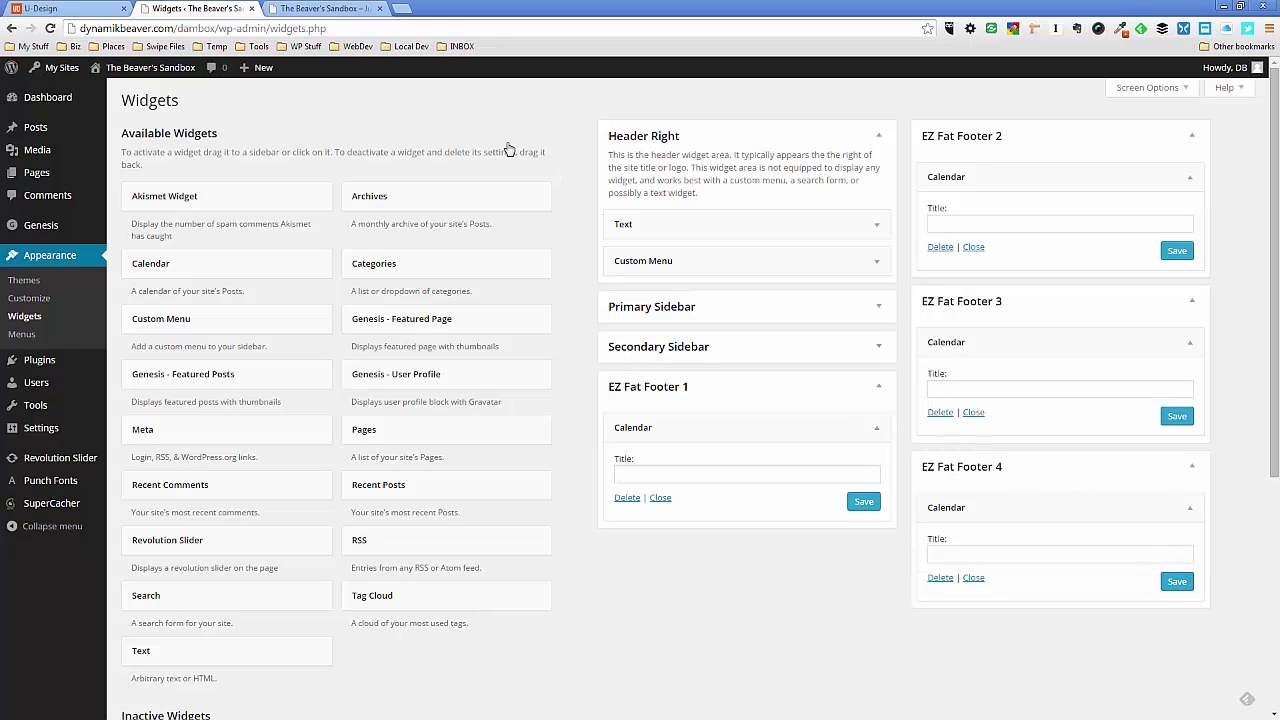
- Check the four calendar columns of the fat footer on the B-Design site's front page and Home page
left_click(310, 8)
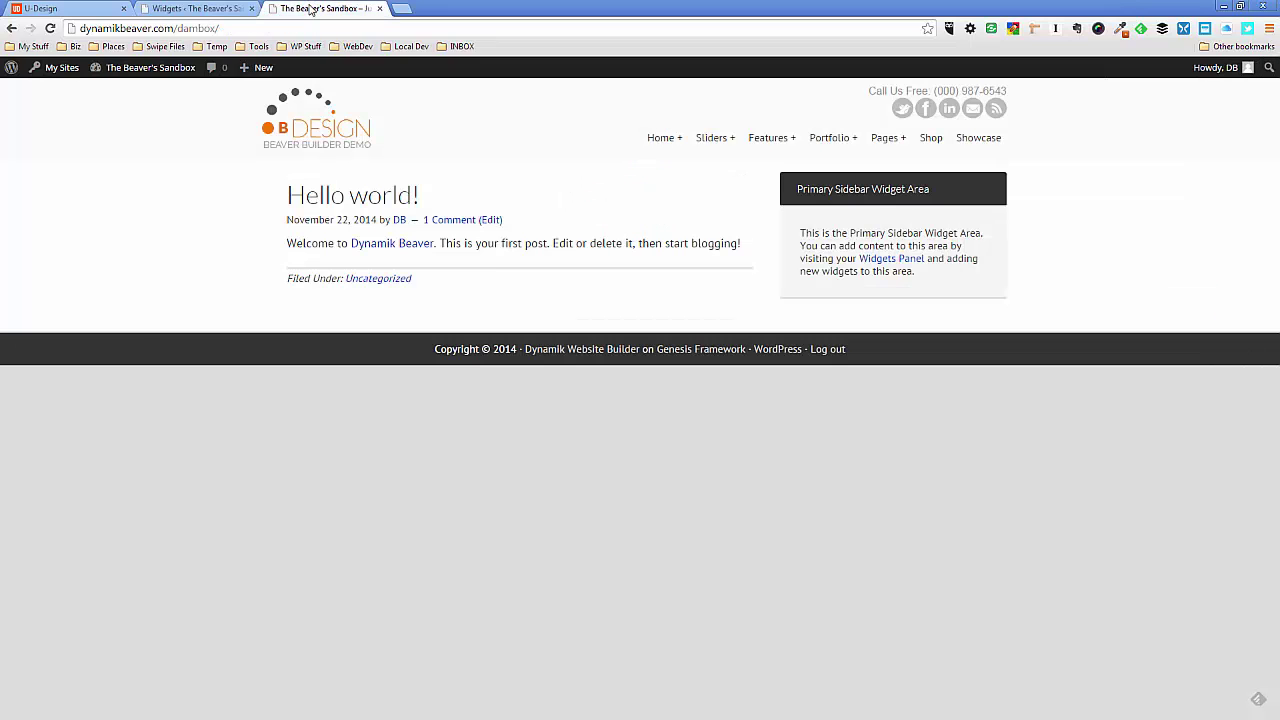
left_click(207, 12)
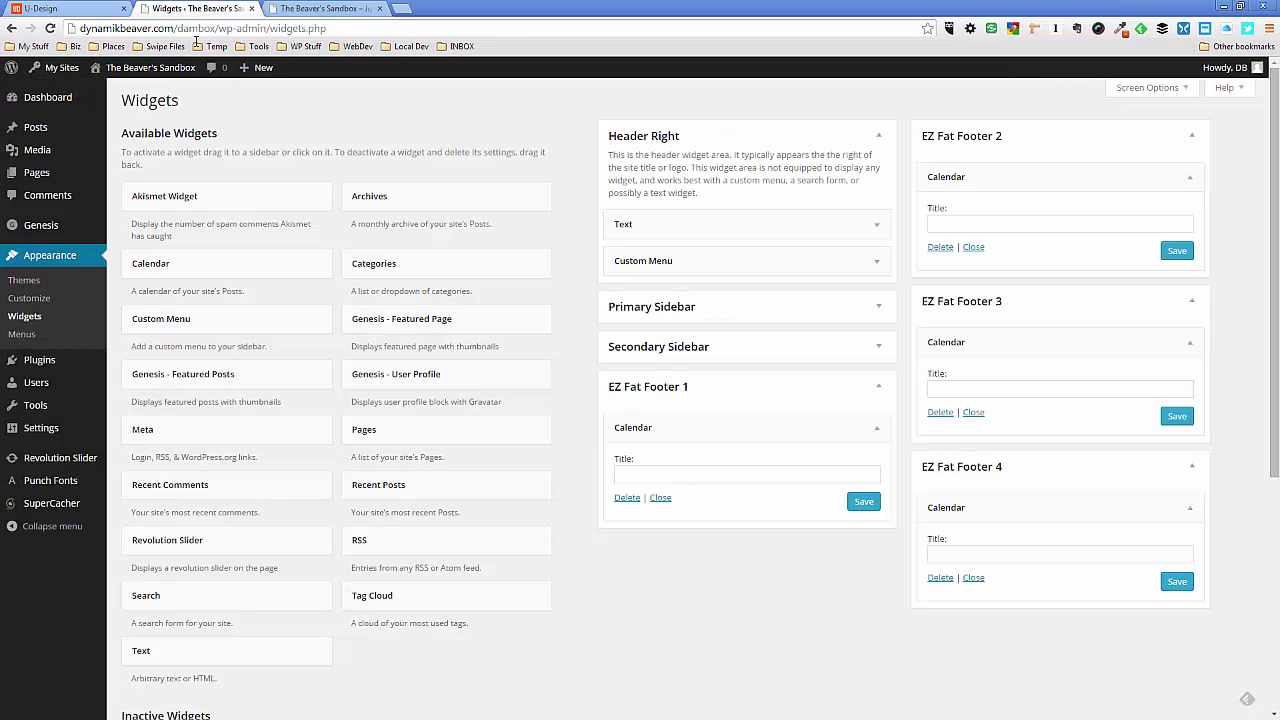
mouse_move(140, 68)
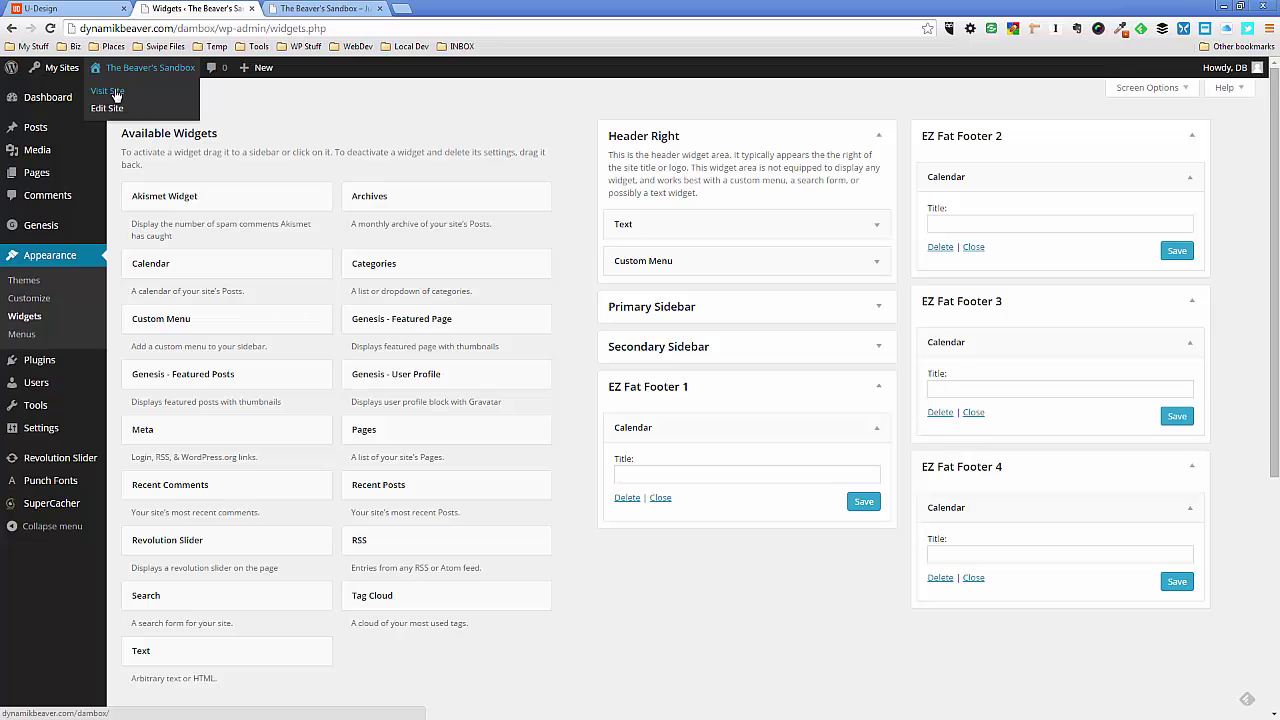
left_click(110, 91)
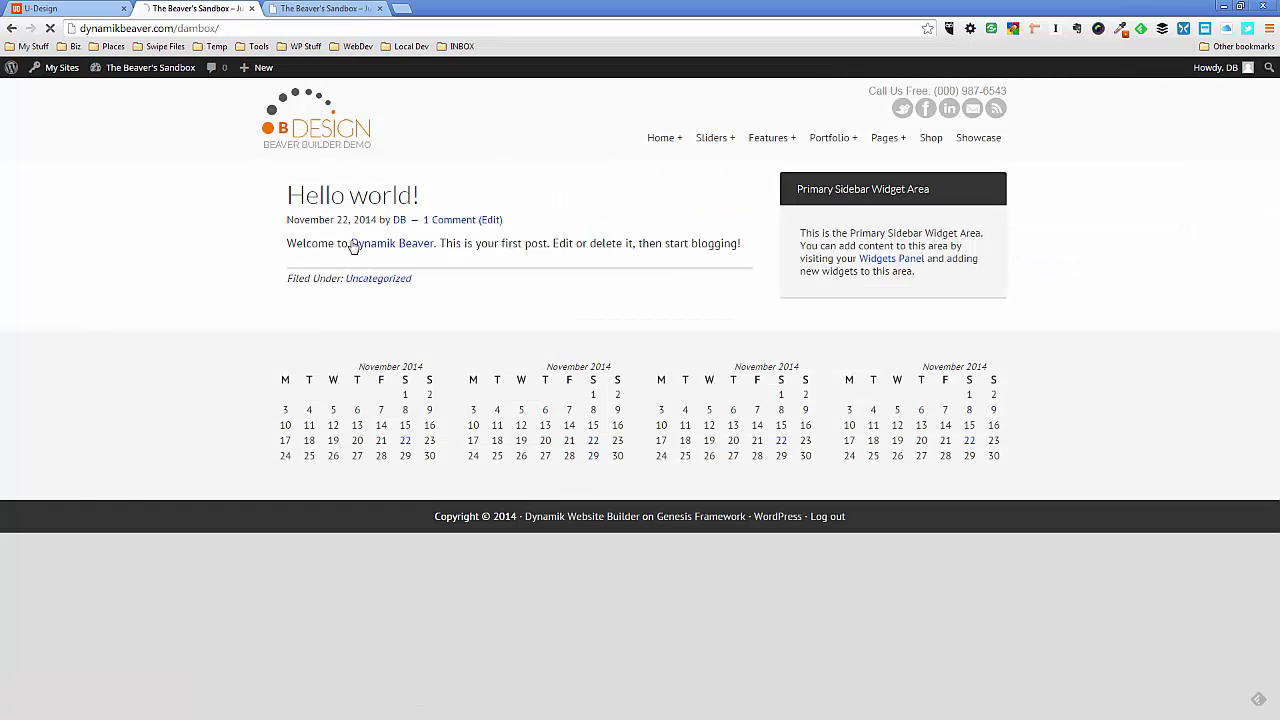
left_click(660, 137)
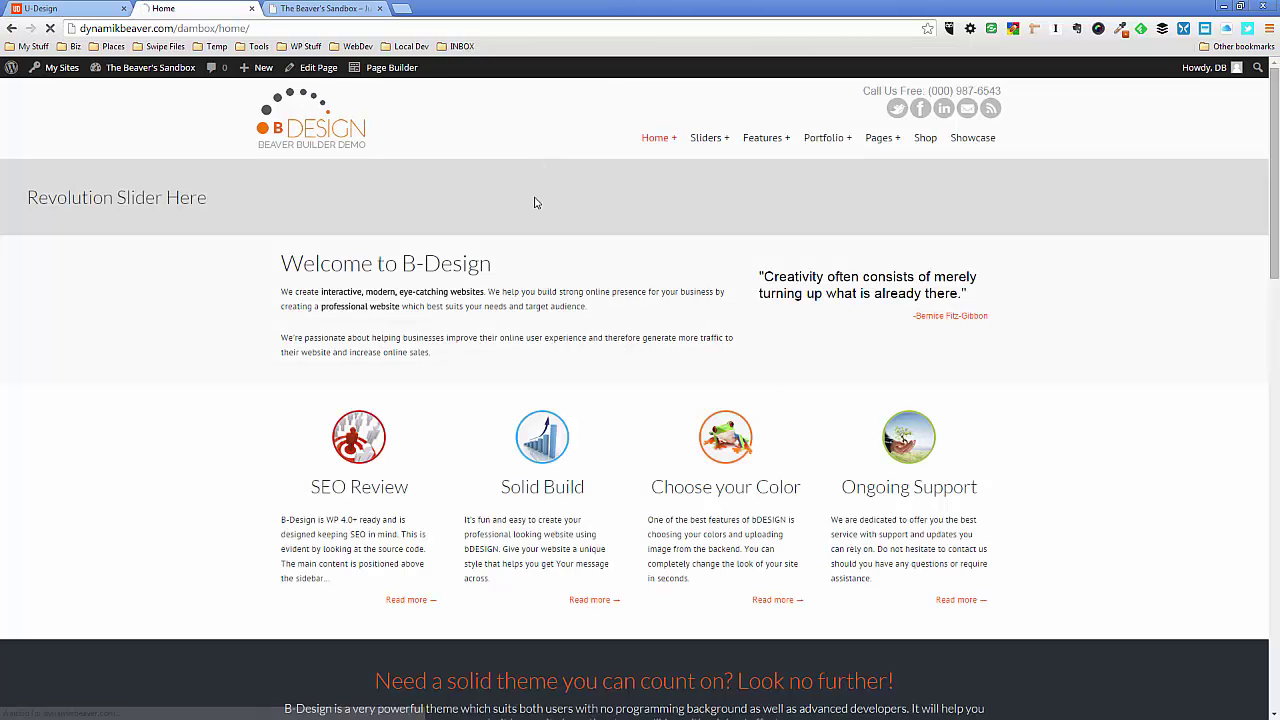
key("F5")
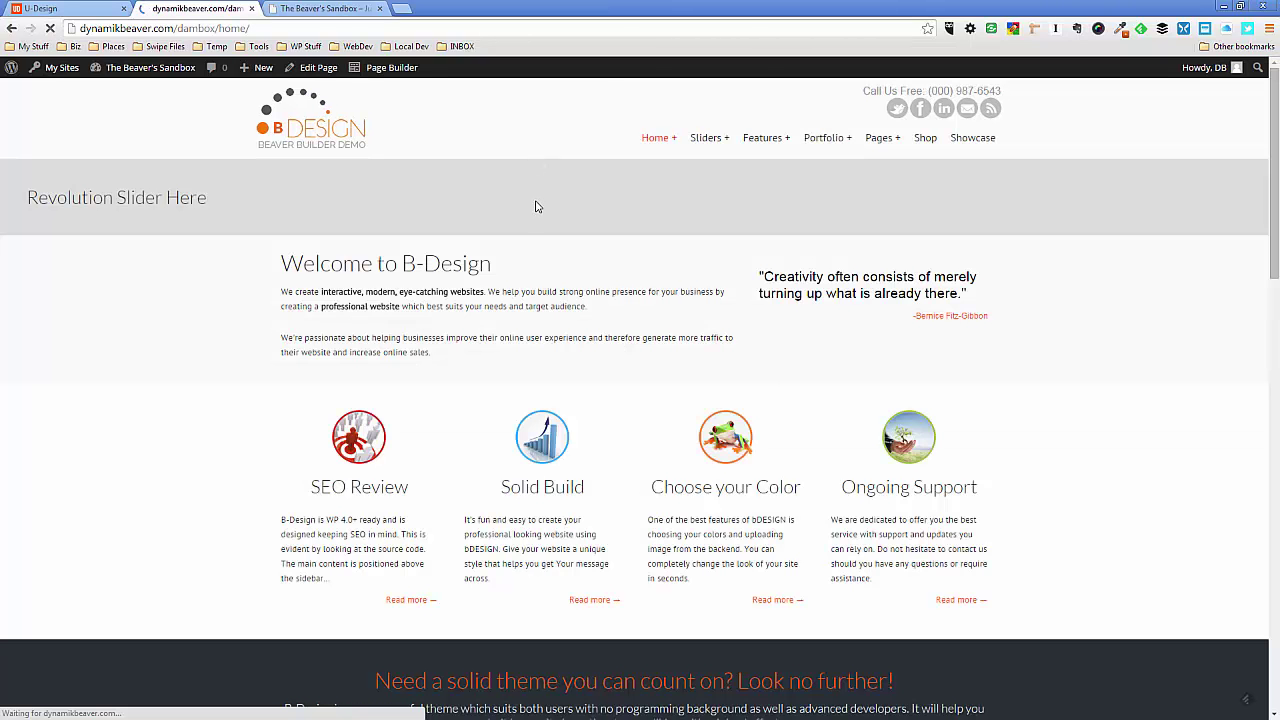
scroll(622, 250, "down", 10)
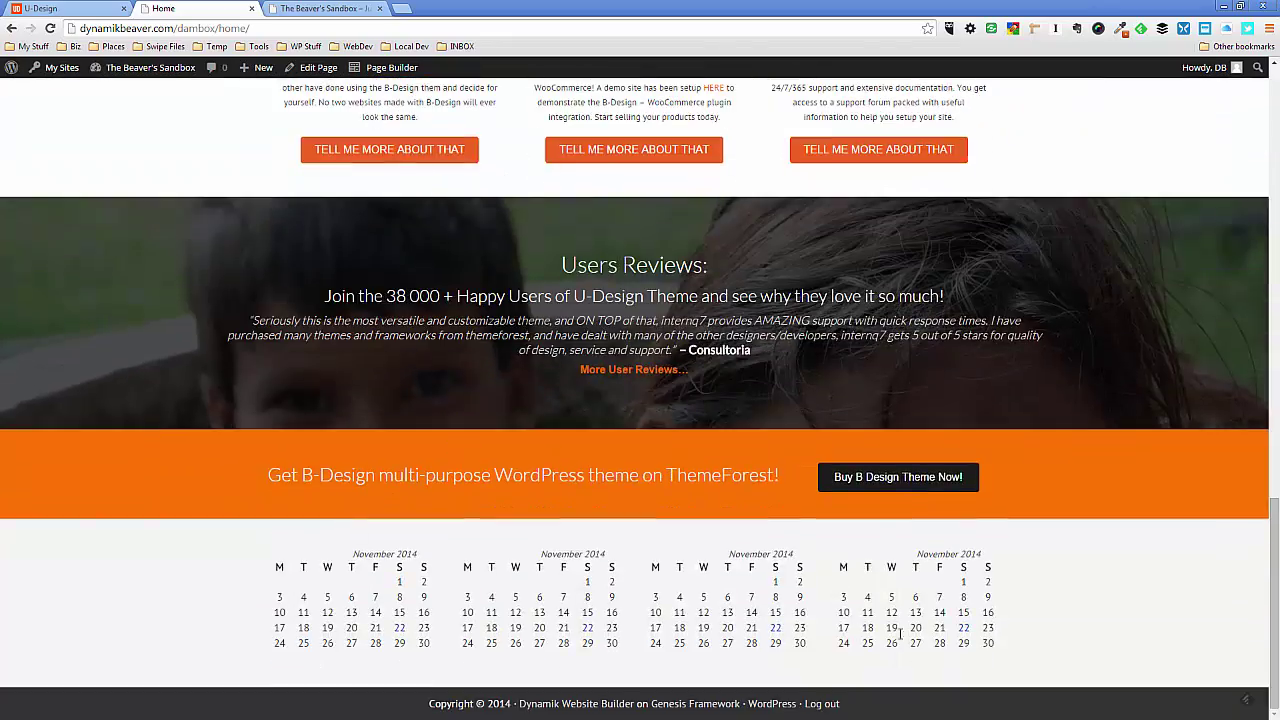
scroll(681, 595, "up", 15)
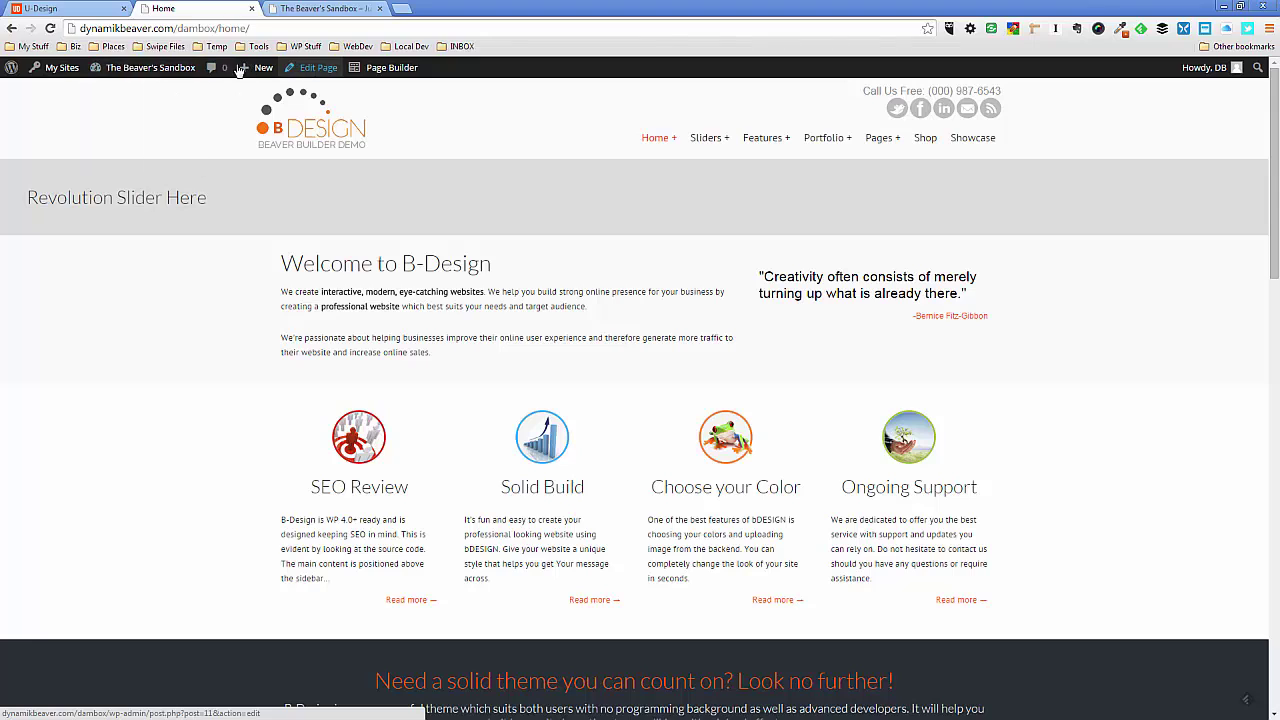
- Import slider1.zip from the U-Design theme folder into Revolution Slider, with custom animations and static styles set to overwrite
mouse_move(187, 72)
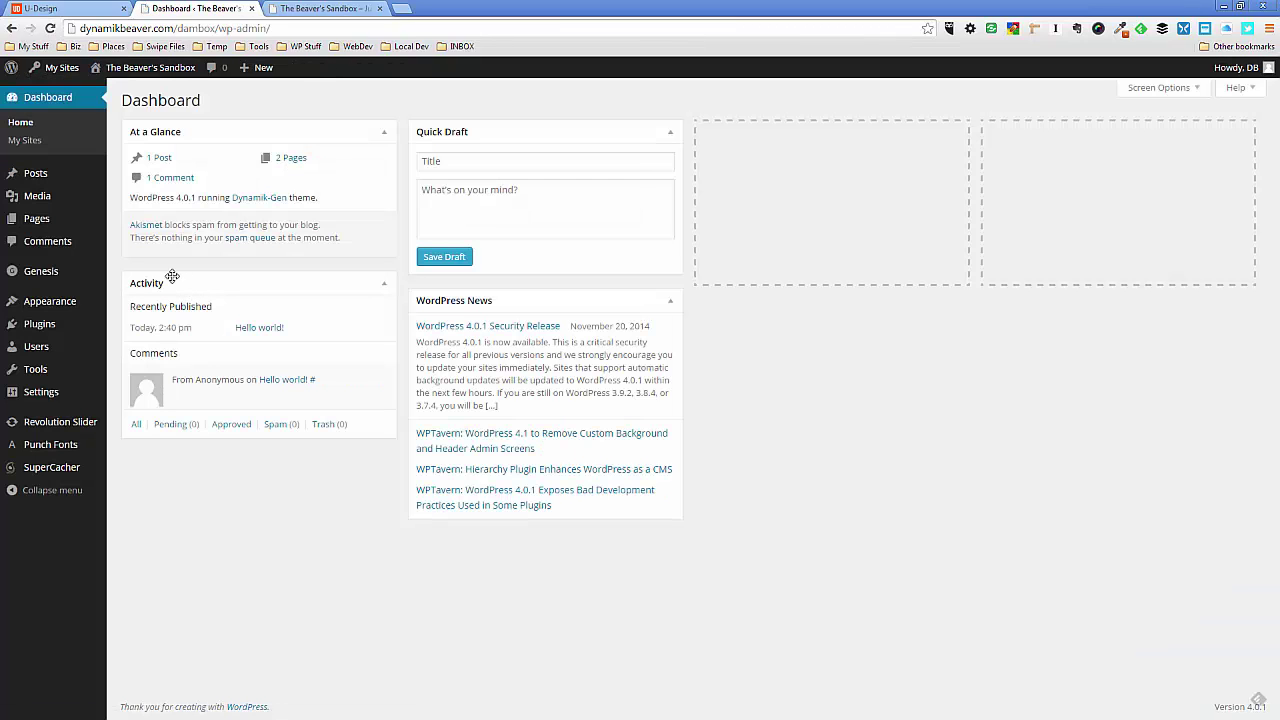
left_click(50, 425)
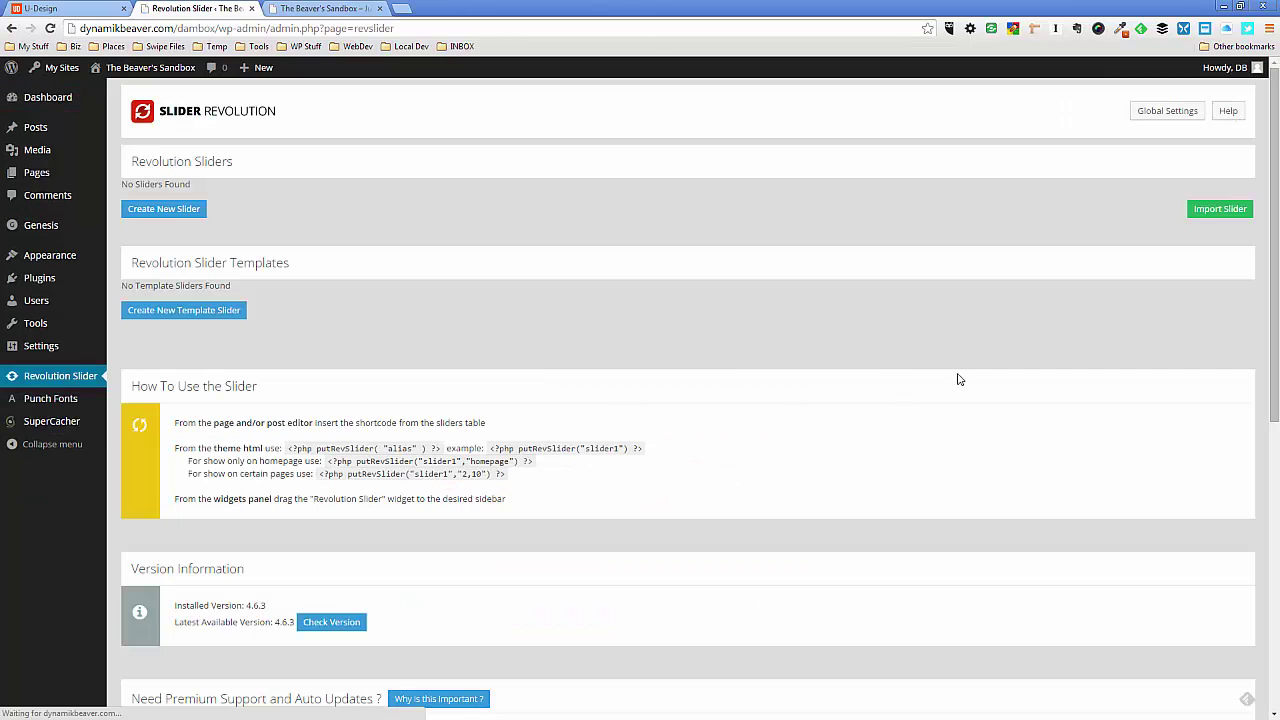
left_click(1214, 211)
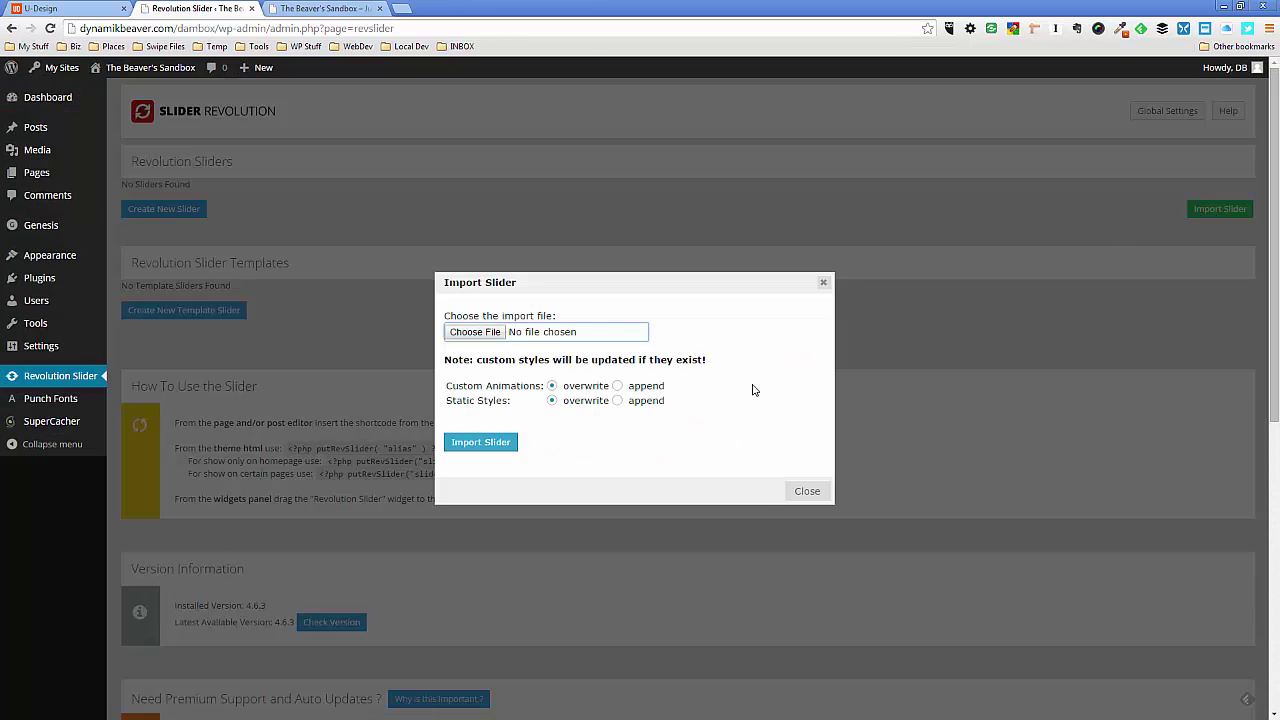
left_click(495, 334)
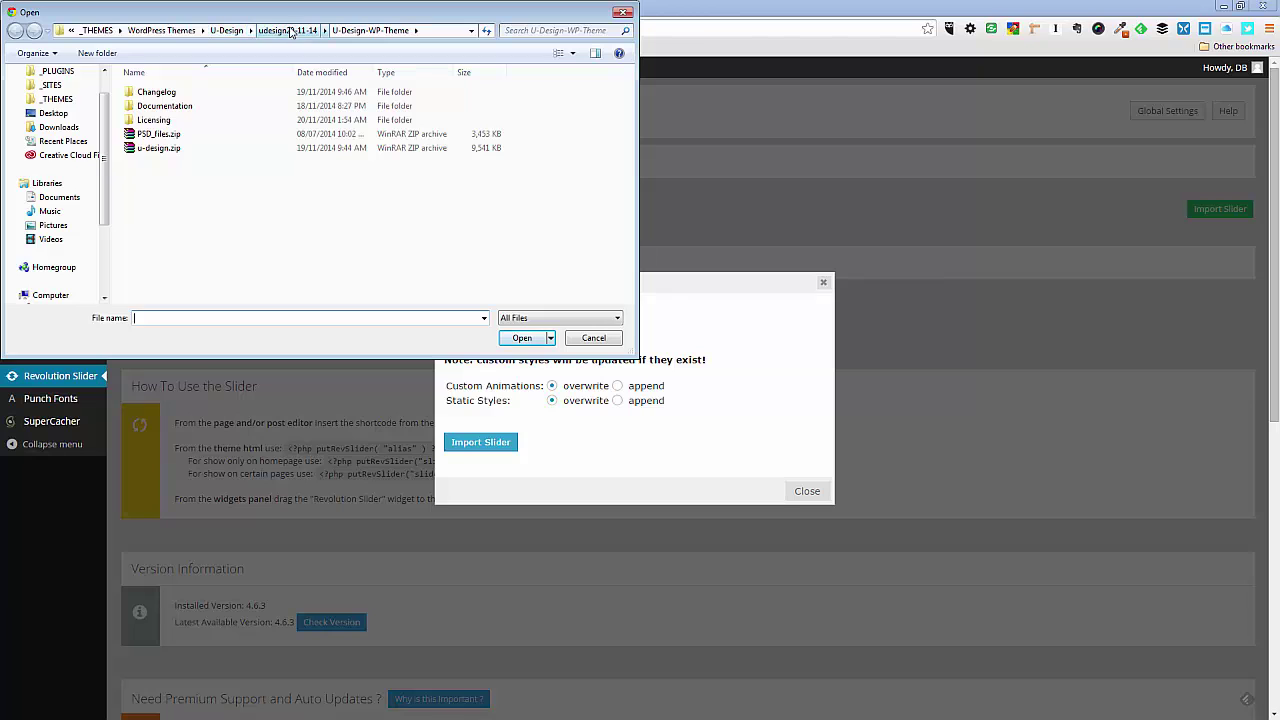
left_click(228, 30)
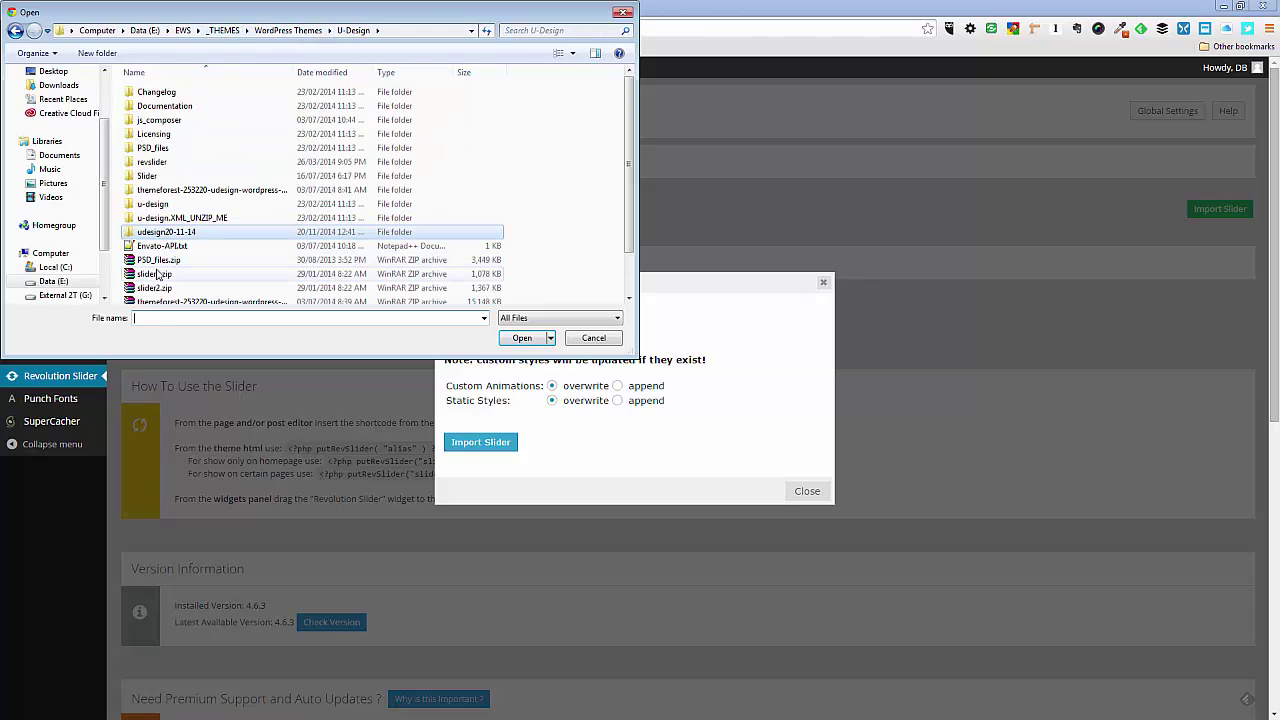
left_click(155, 273)
left_click(522, 338)
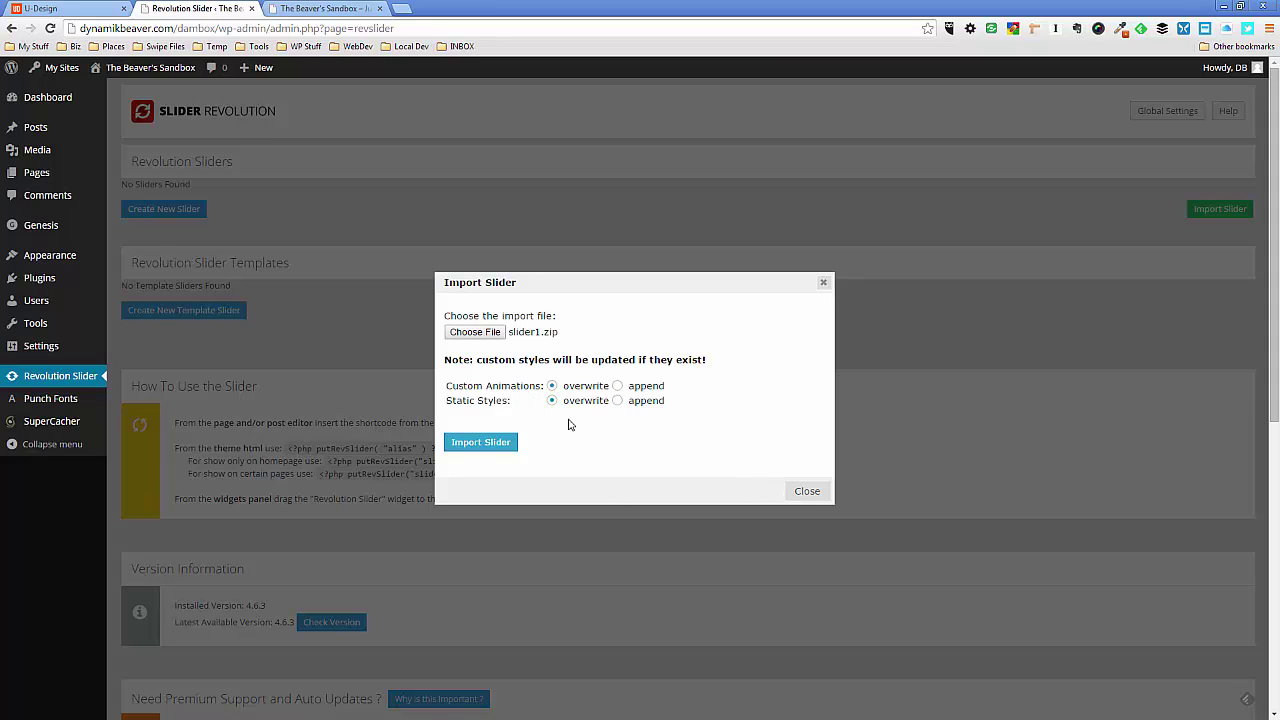
left_click(481, 443)
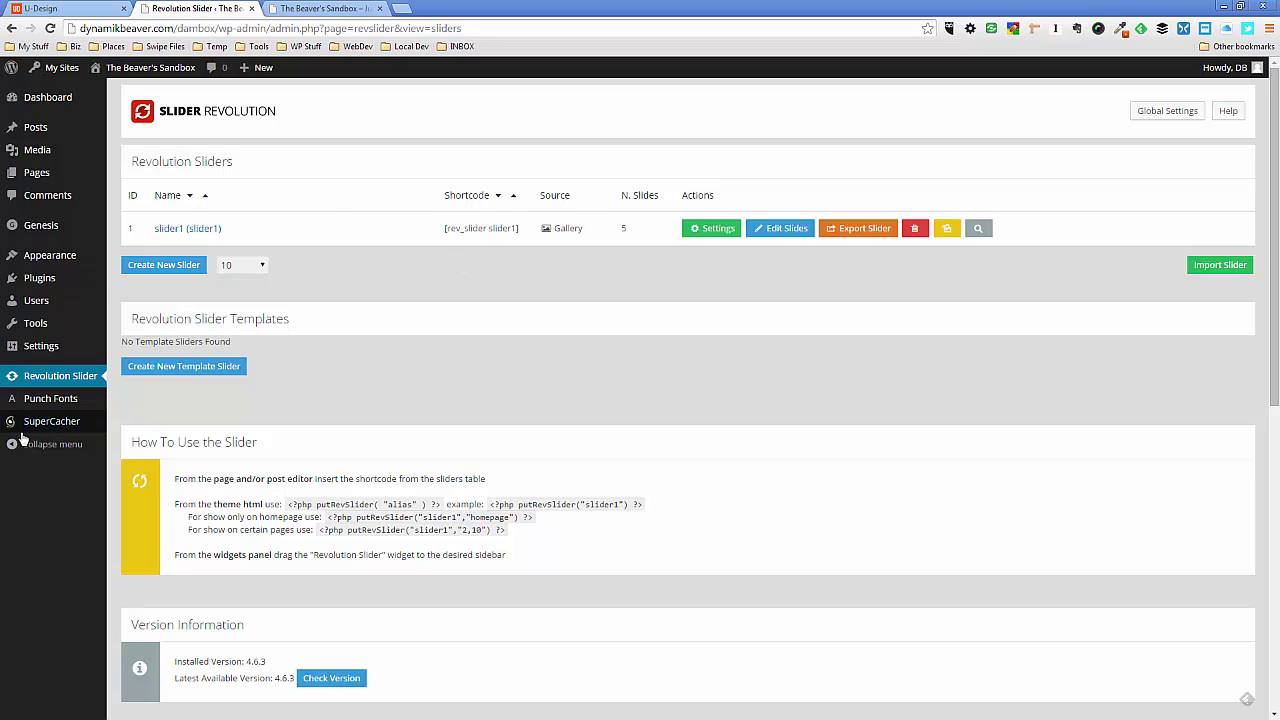
- Open the Home page in Page Builder and delete the "Revolution Slider Here" heading module
mouse_move(38, 183)
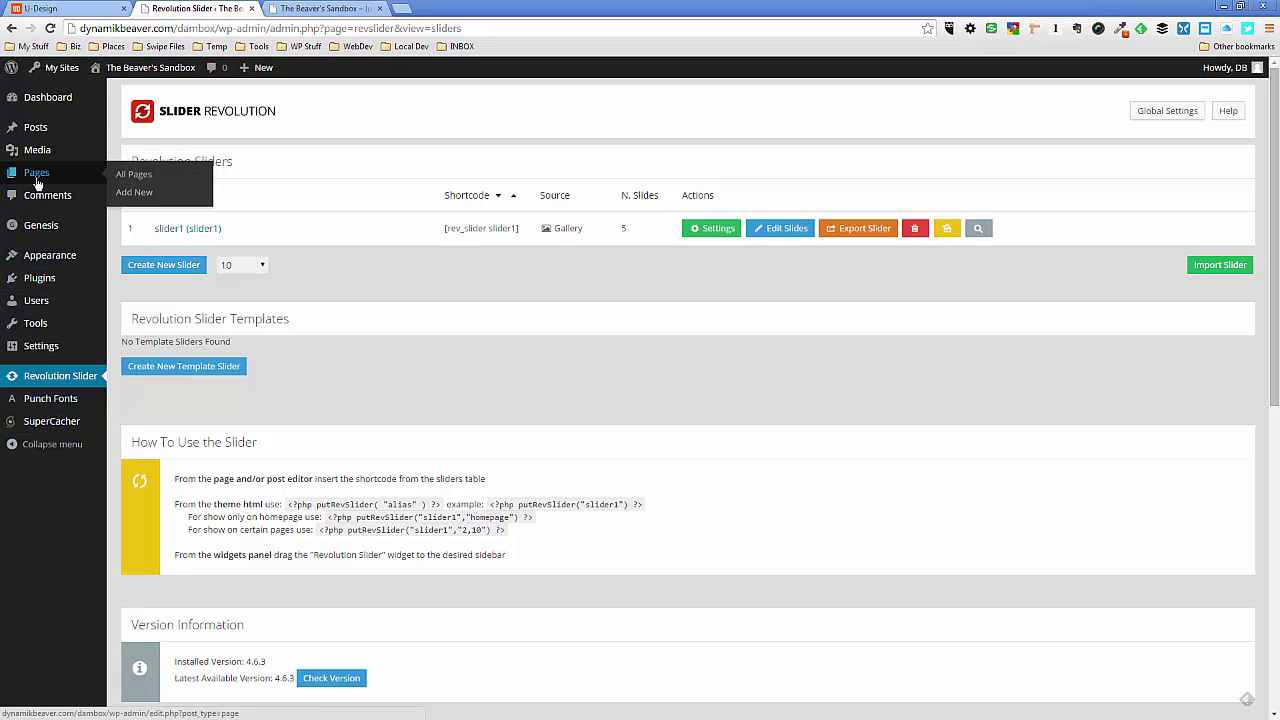
left_click(130, 177)
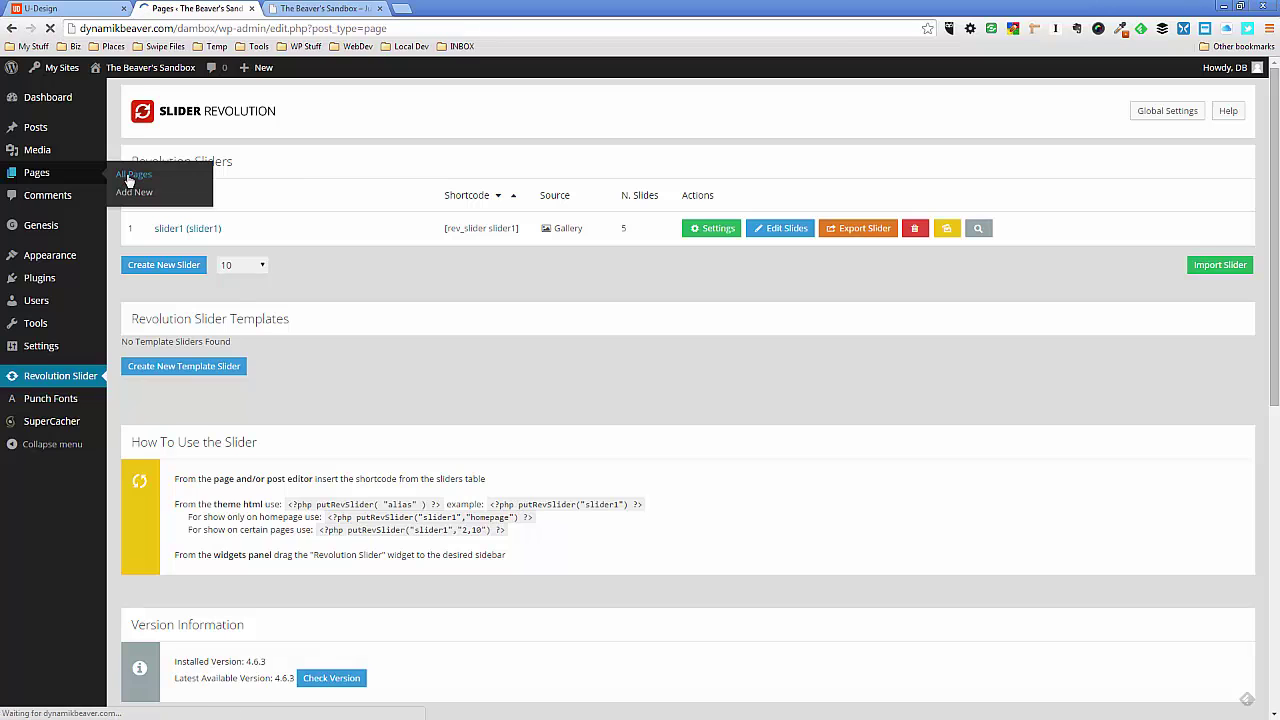
left_click(168, 198)
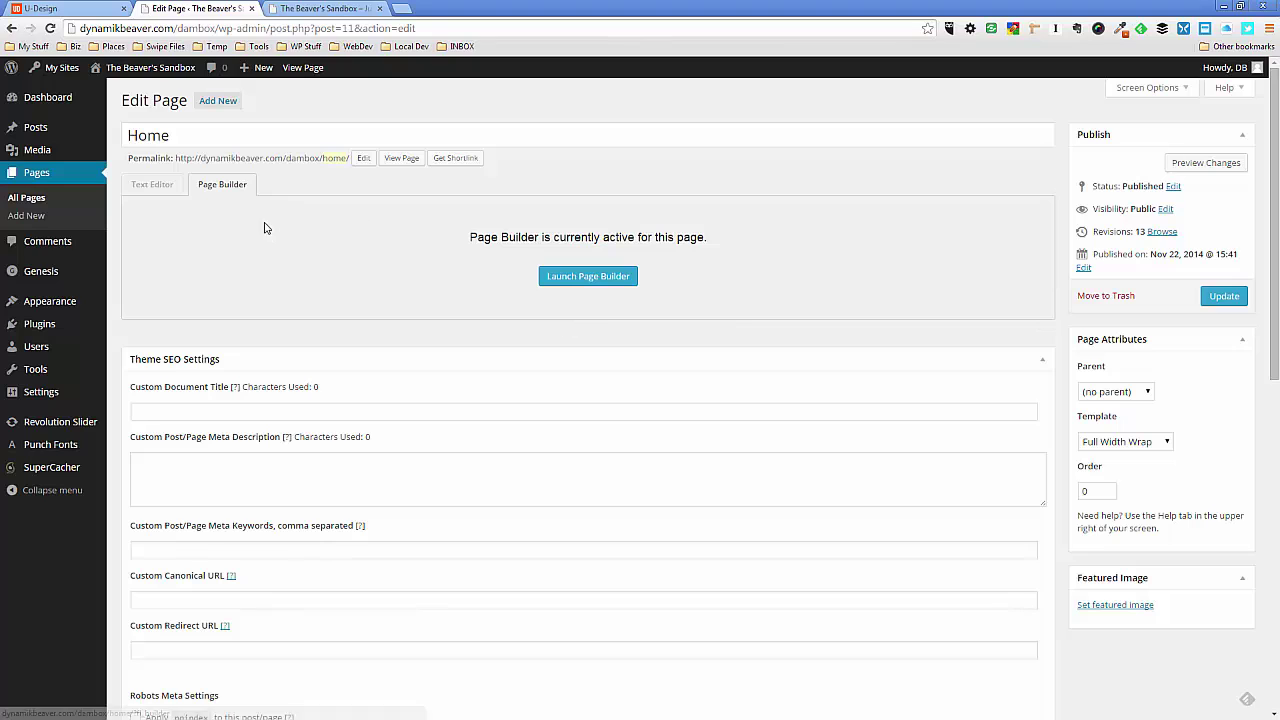
left_click(590, 278)
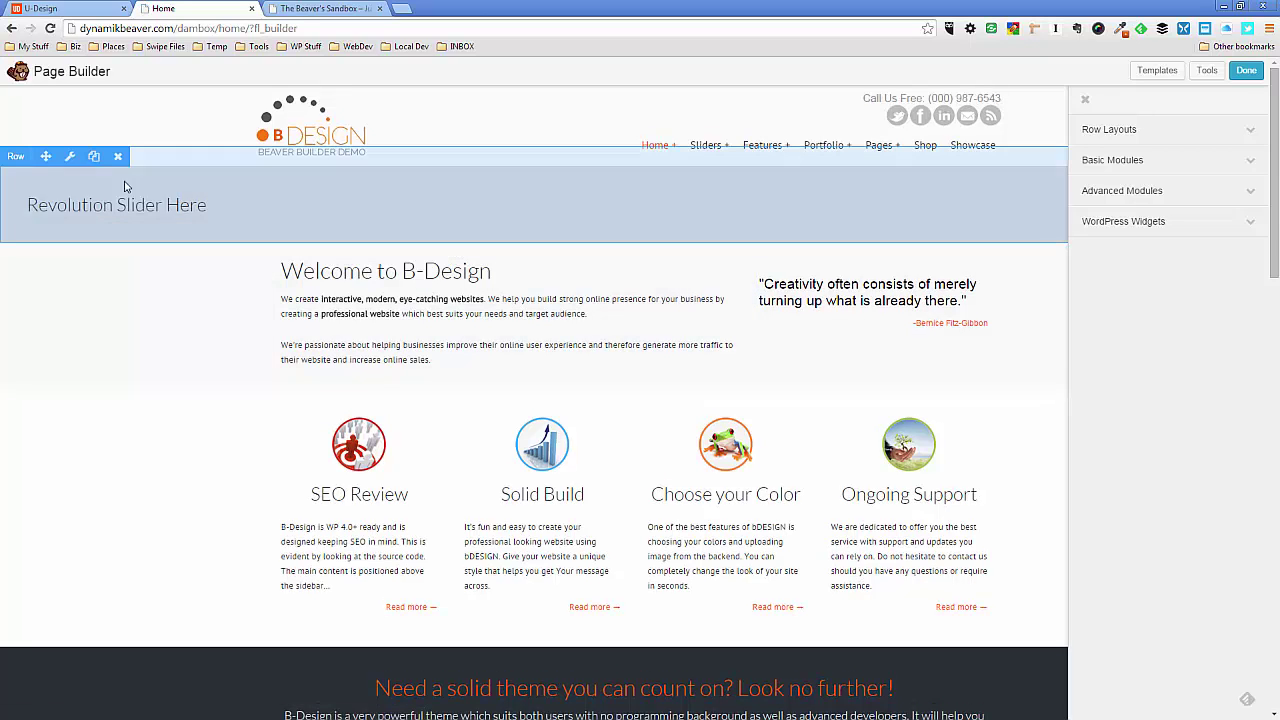
mouse_move(78, 193)
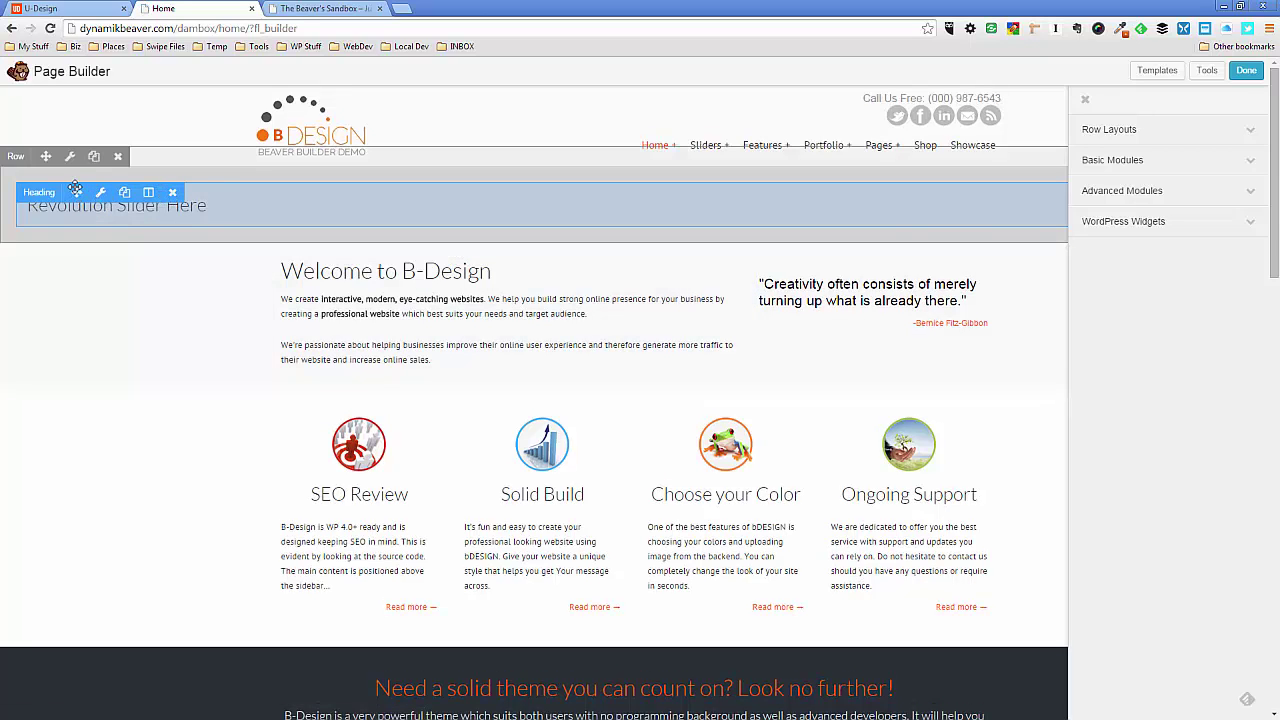
left_click(172, 194)
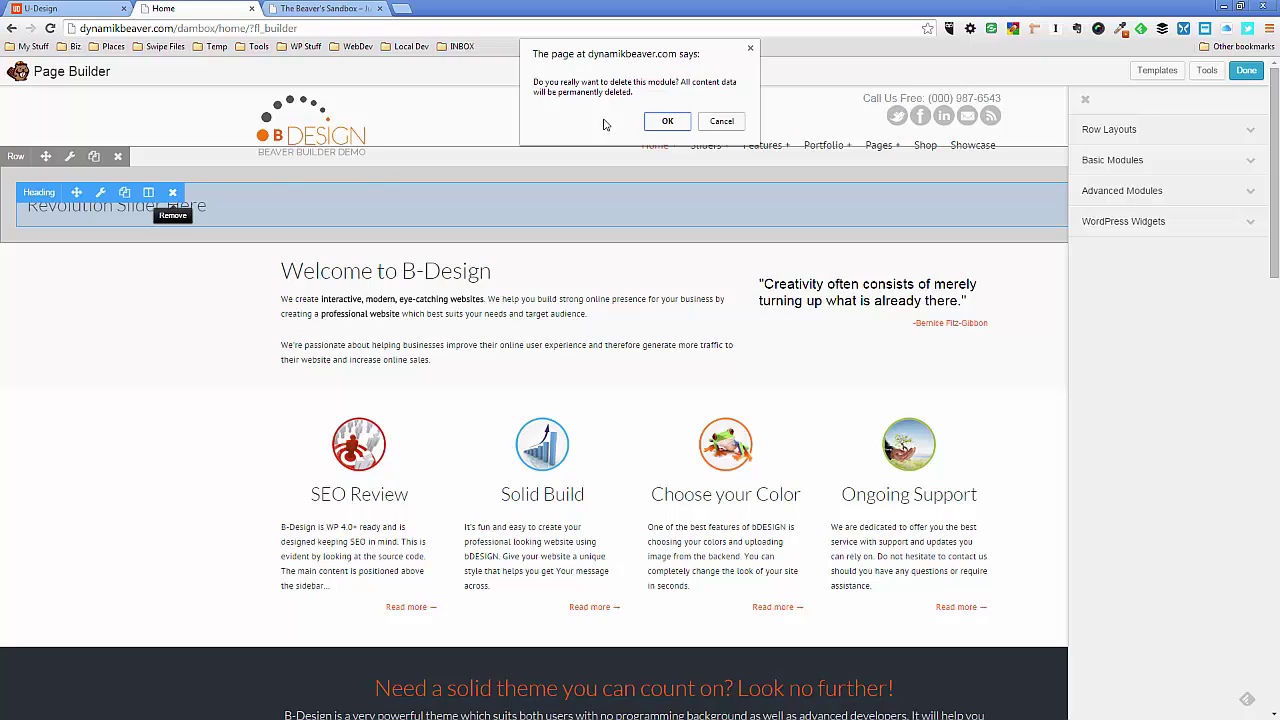
left_click(667, 121)
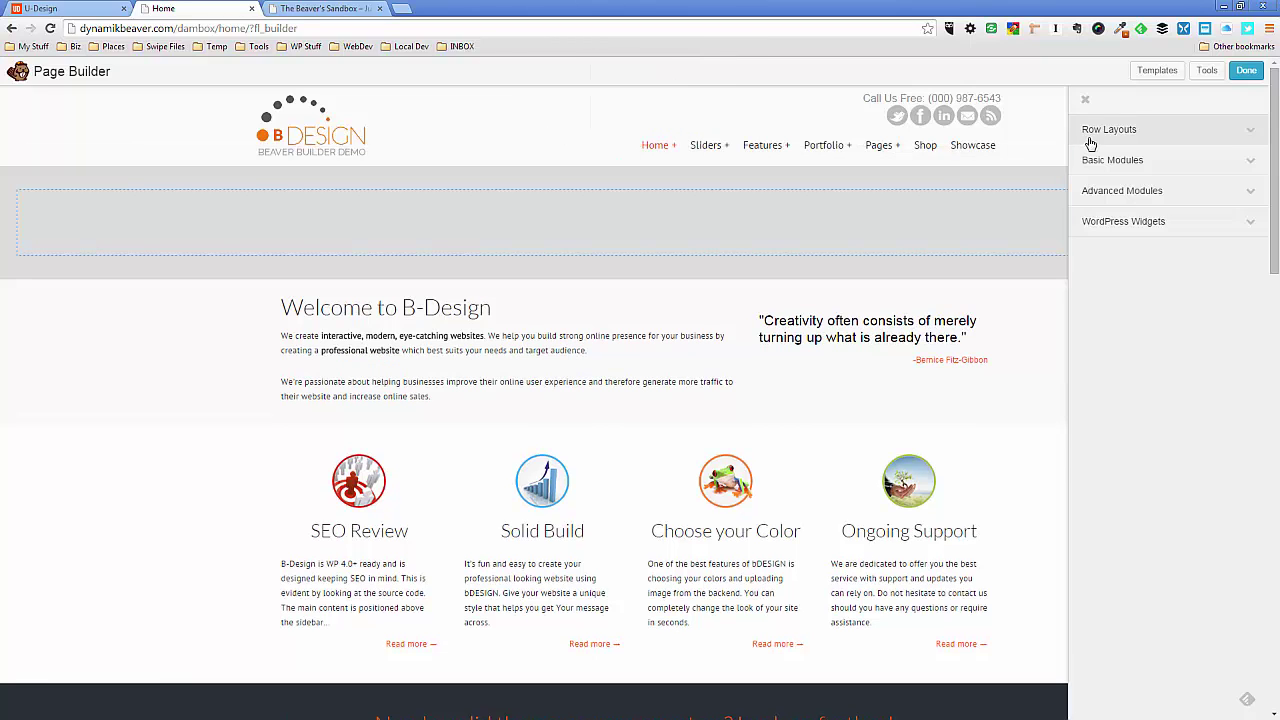
- Add an HTML module containing [rev_slider slider1] to the emptied first row and publish the page changes
left_click(1113, 163)
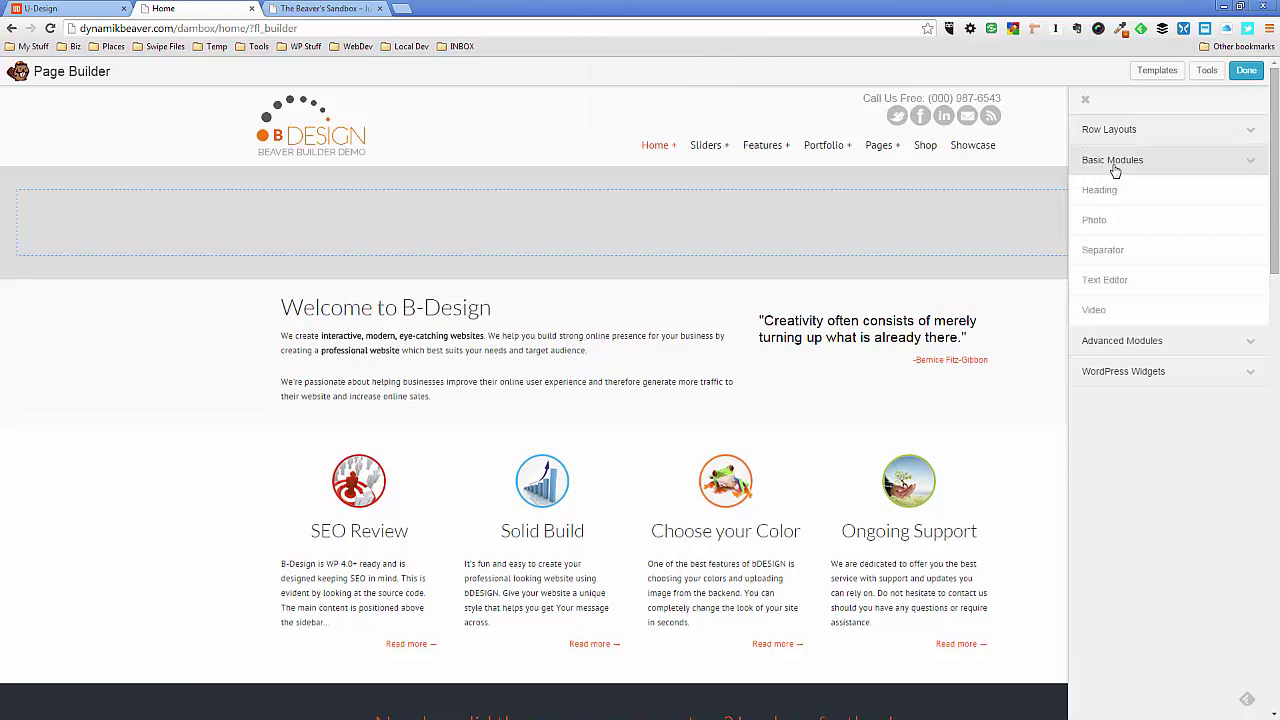
left_click(1120, 341)
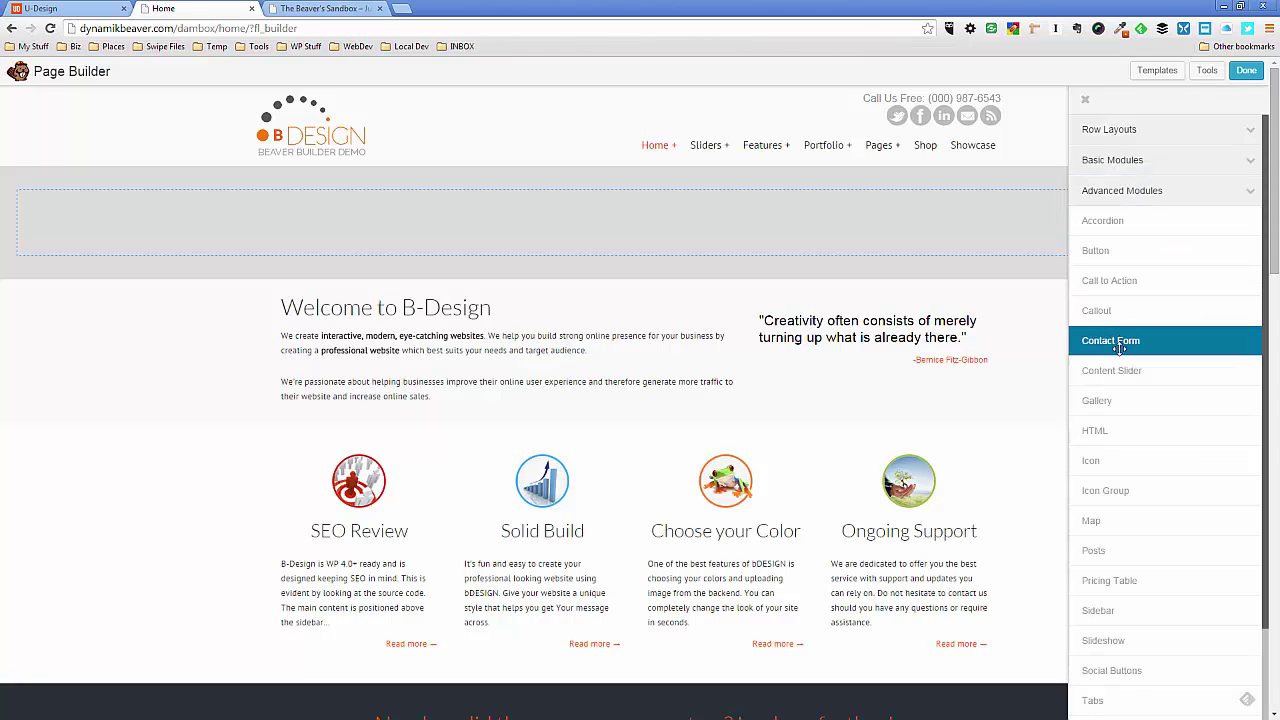
left_click_drag(1117, 428, 428, 222)
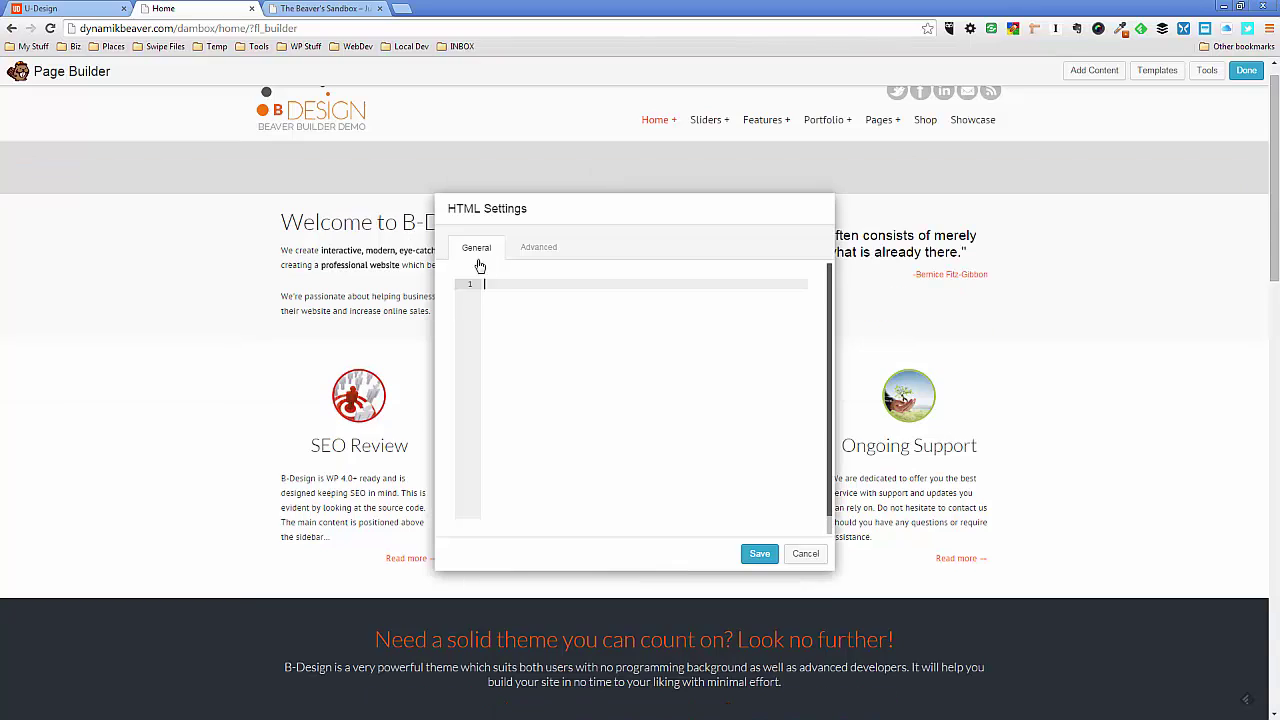
type("[rev_slider slider1]")
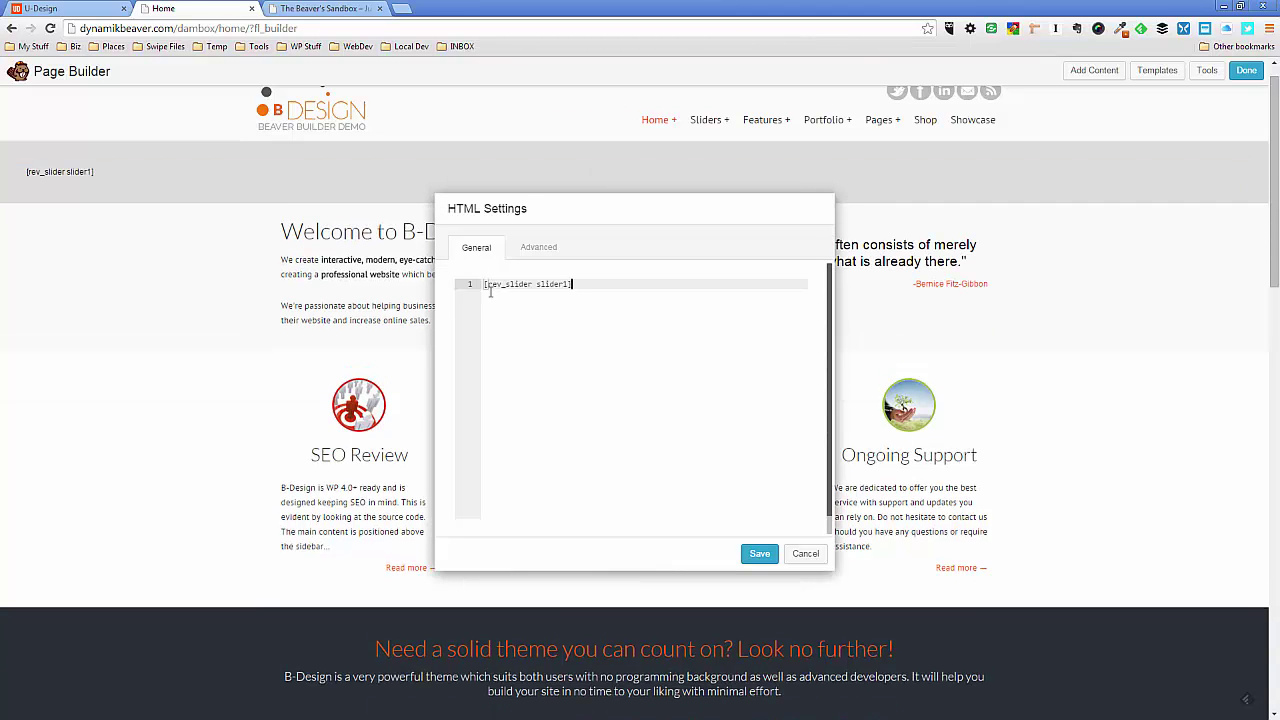
left_click(760, 554)
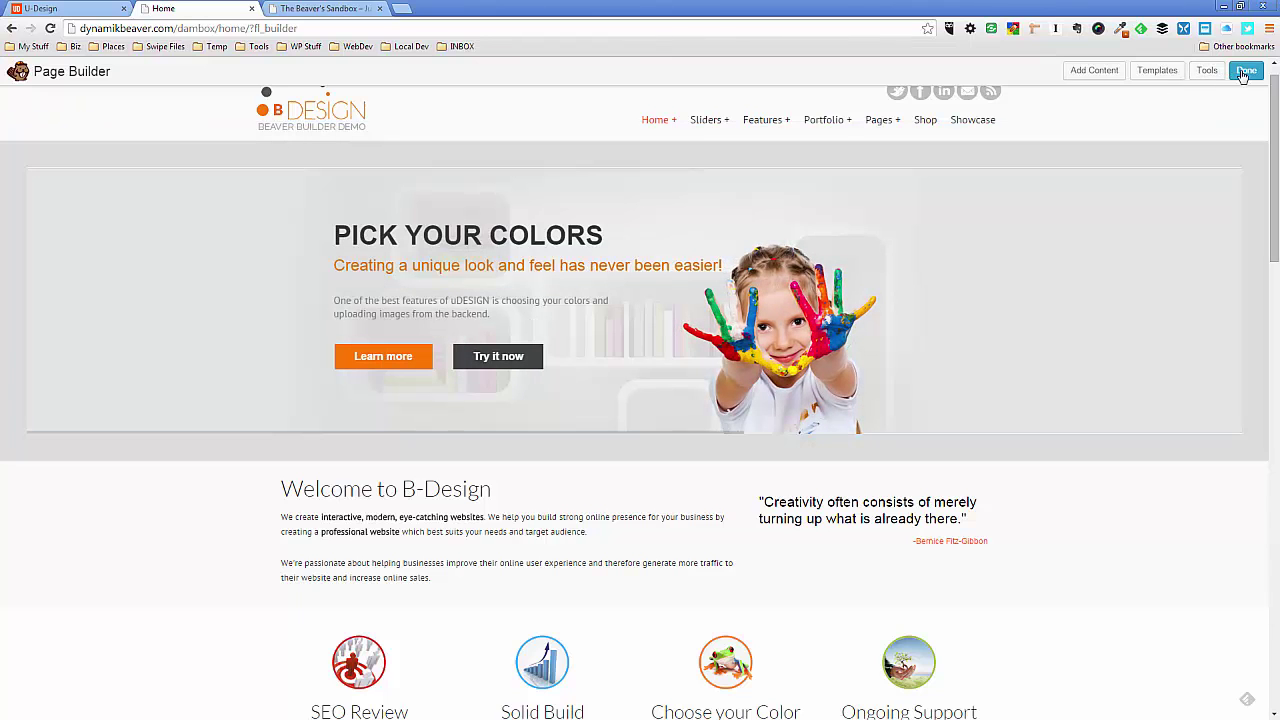
left_click(1245, 72)
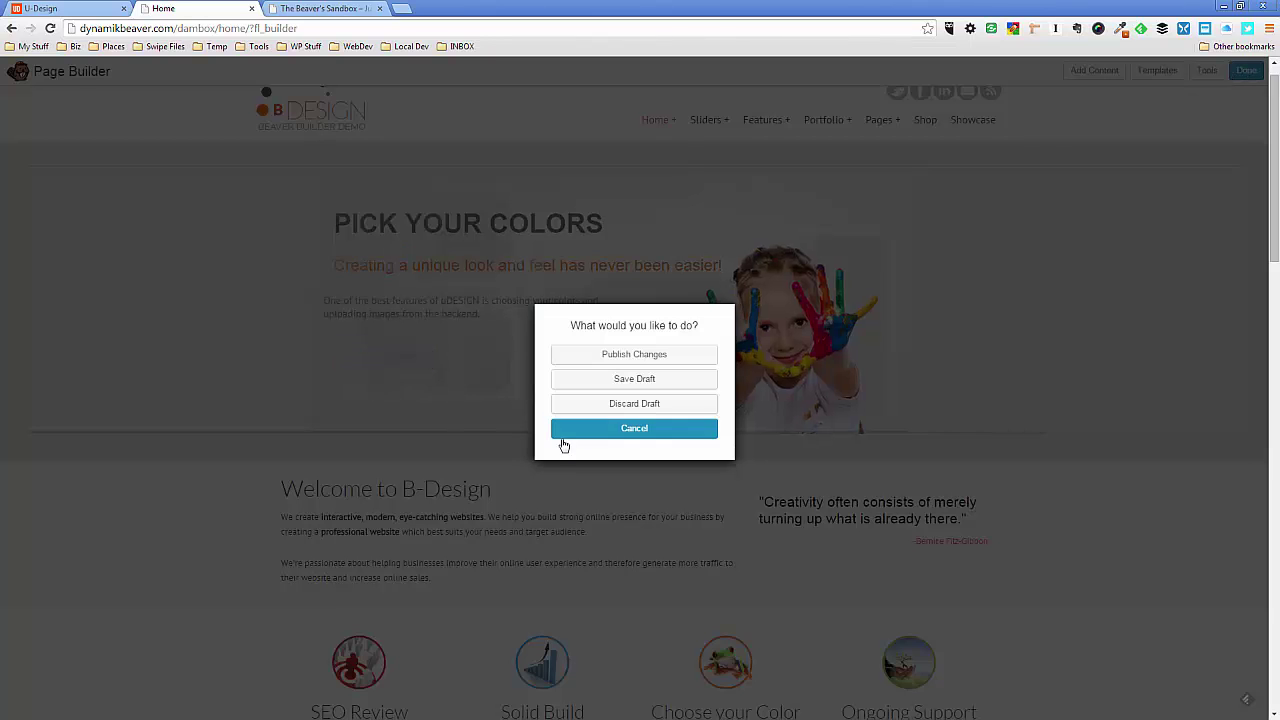
left_click(630, 363)
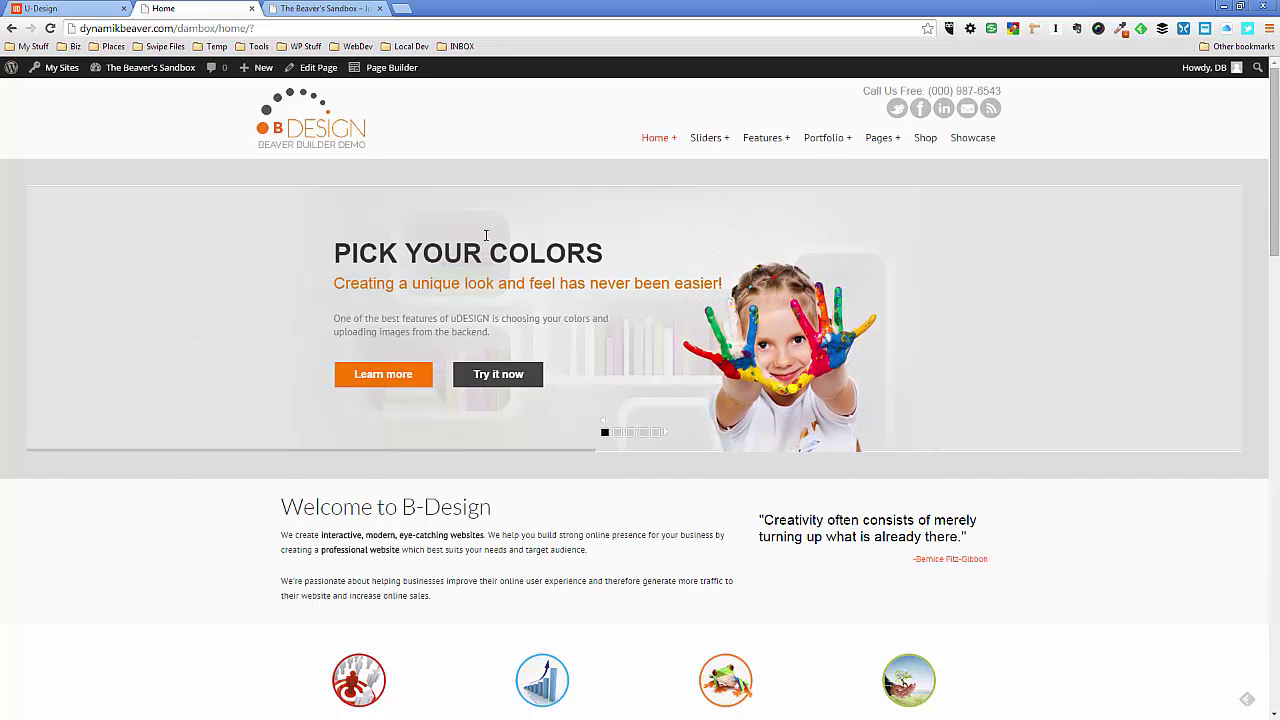
- Reopen the Home page in Page Builder and set the slider HTML module's top, bottom, left and right margins to 0 px
left_click(378, 70)
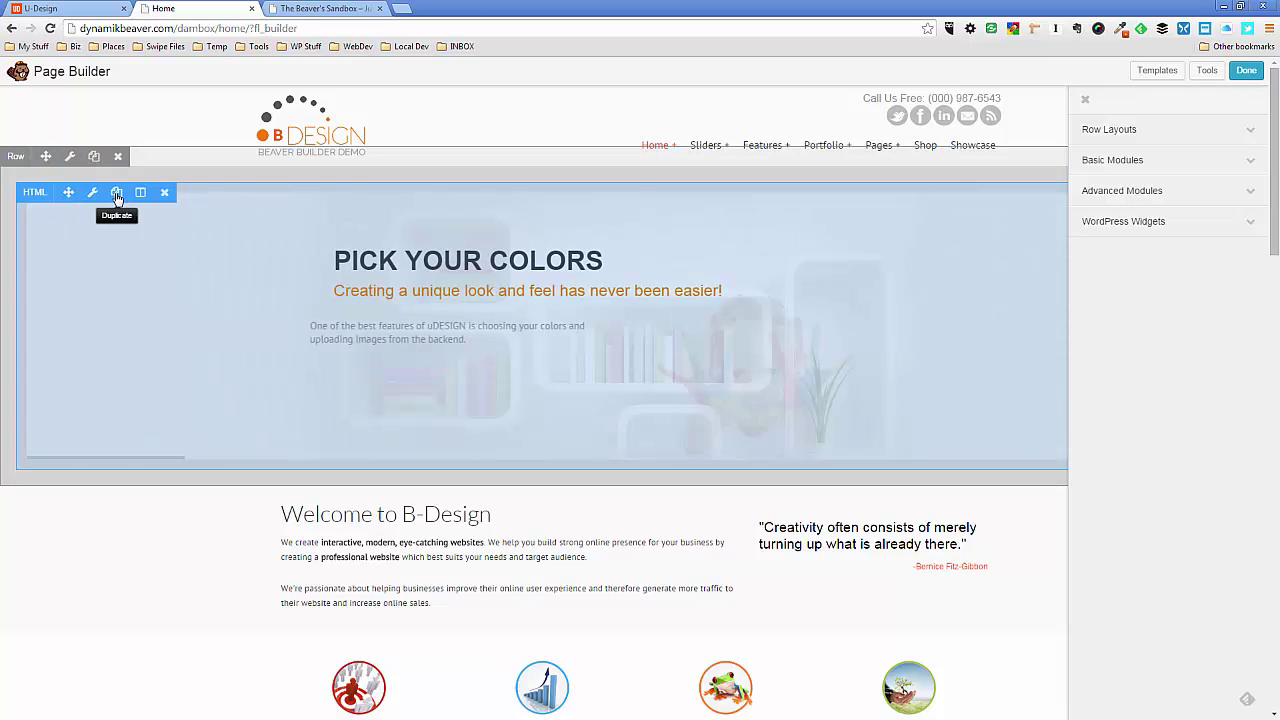
left_click(94, 198)
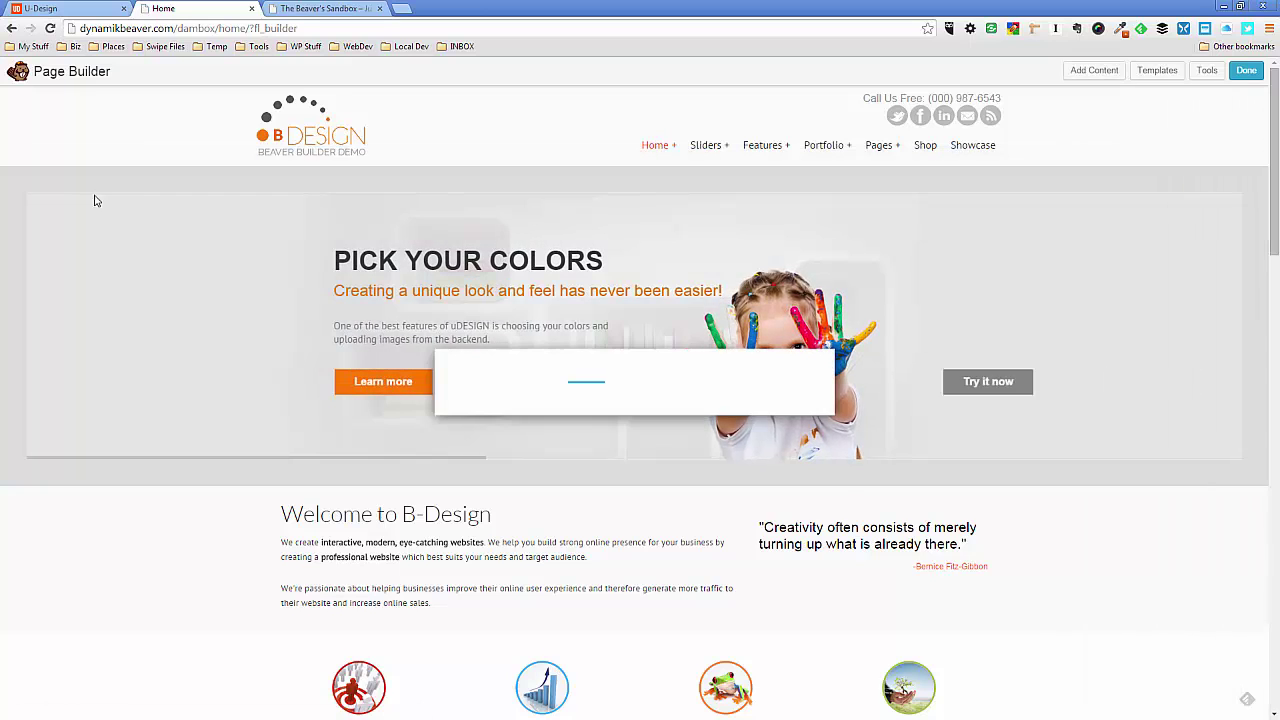
left_click(524, 250)
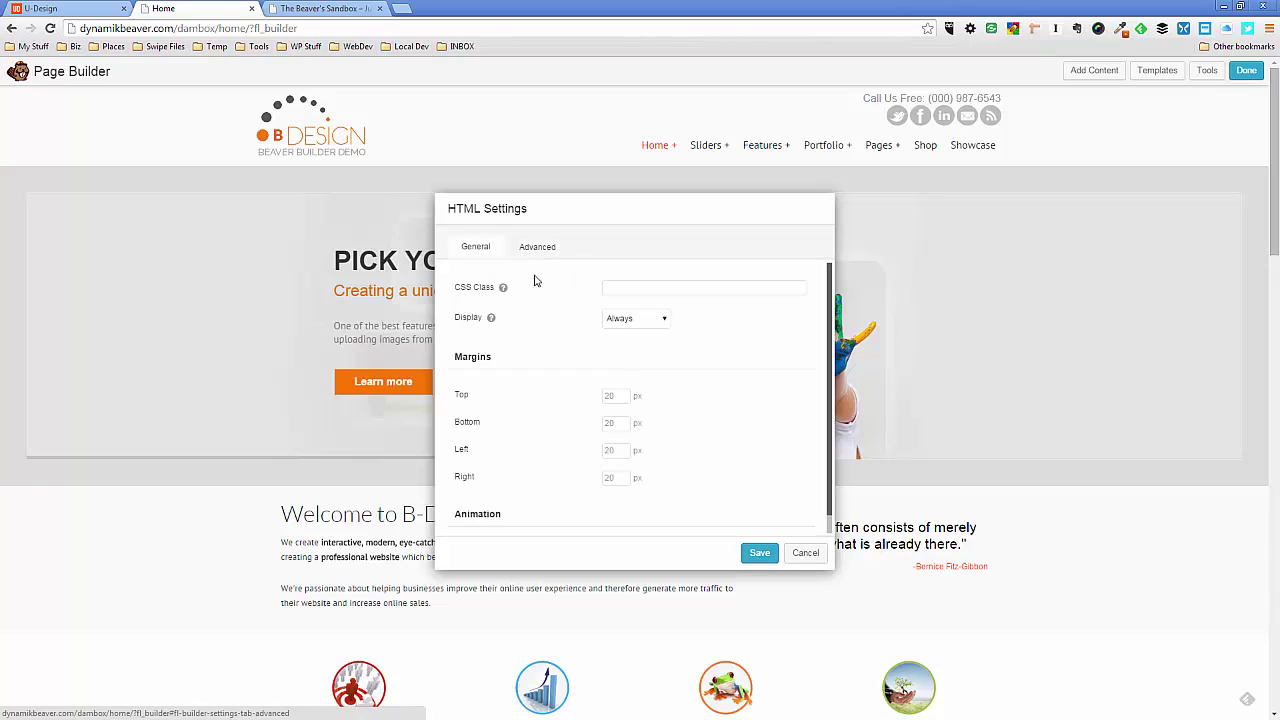
left_click(614, 395)
type("0")
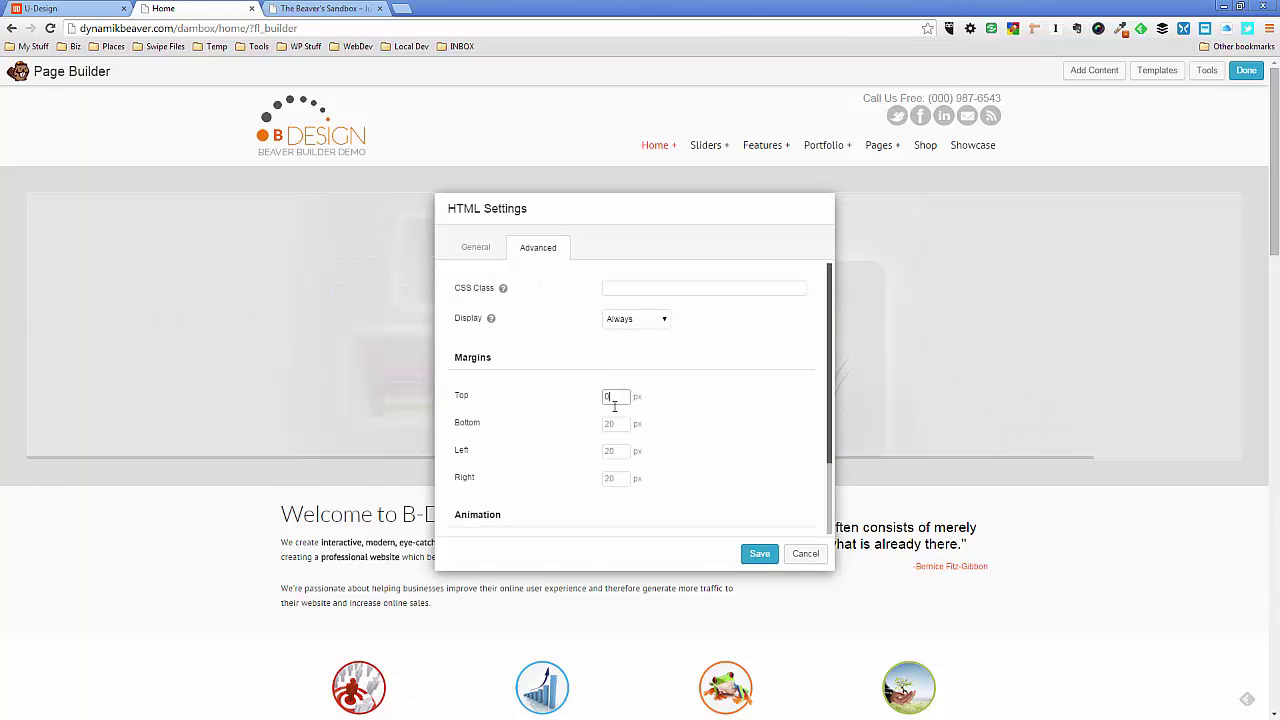
left_click(614, 423)
type("0")
left_click(614, 450)
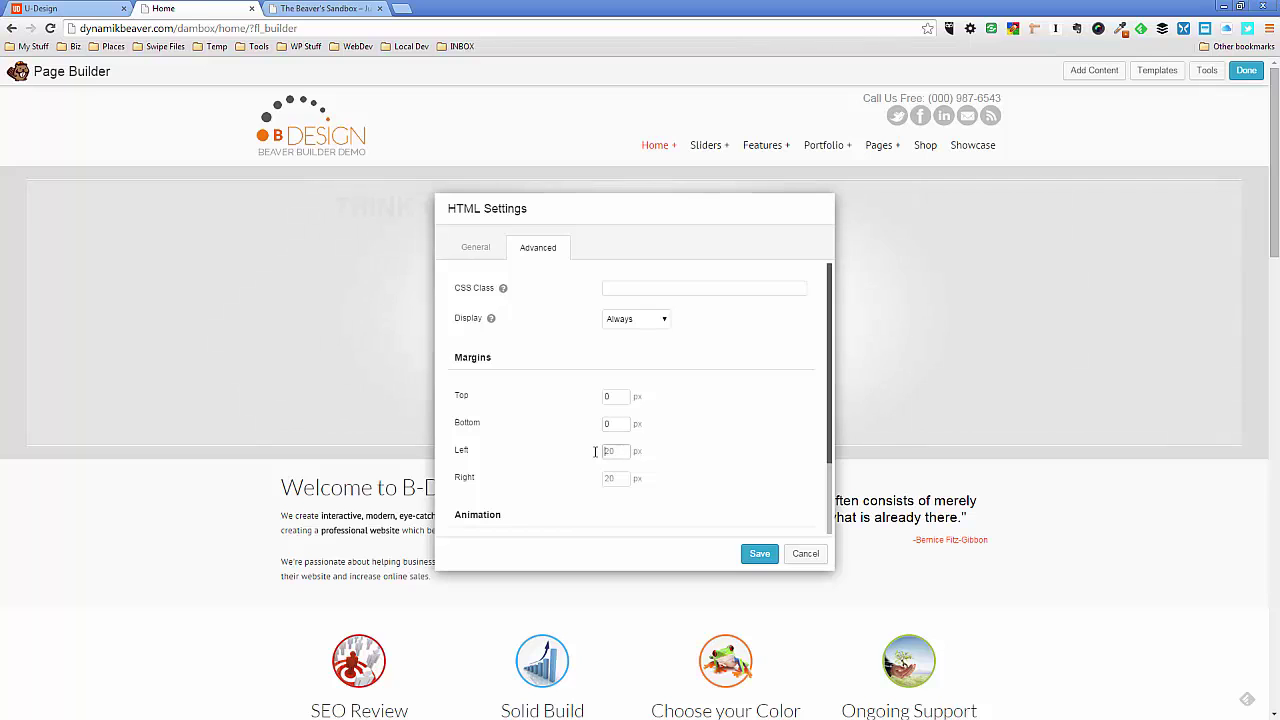
type("0")
left_click(612, 477)
type("0")
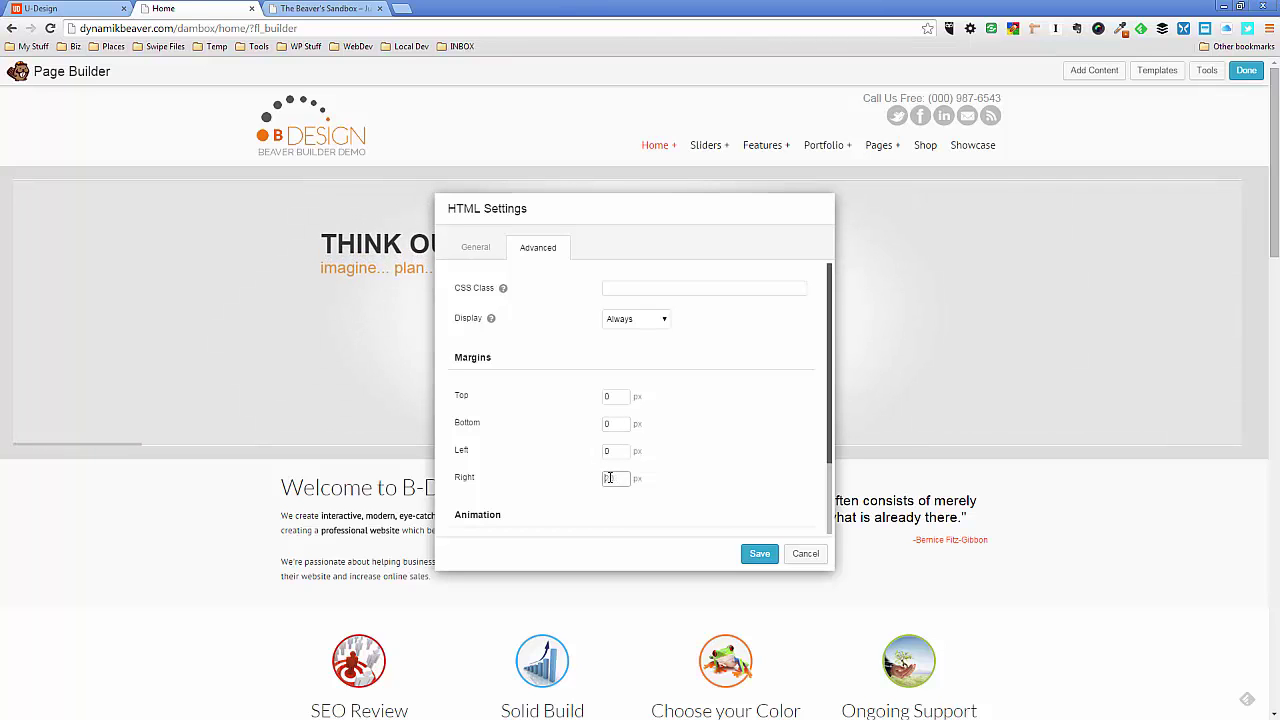
left_click(758, 552)
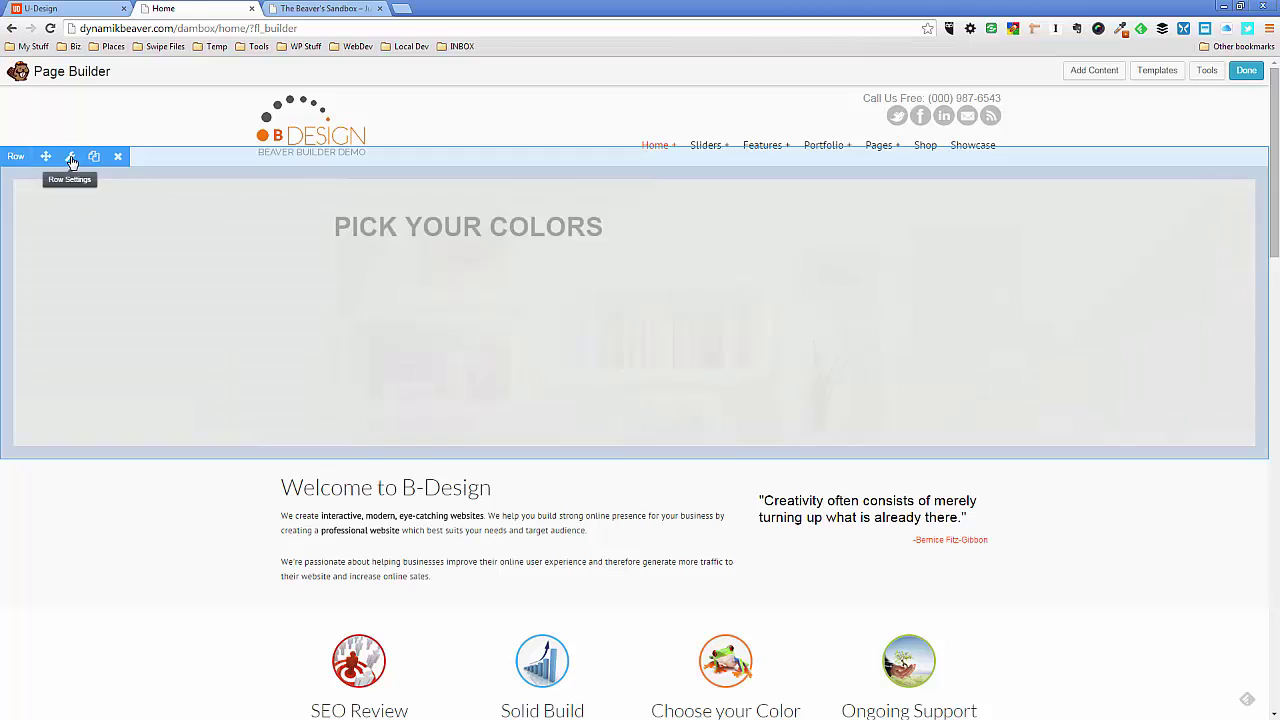
- Set the top, bottom, left and right padding of the slider's row to 0 px
left_click(71, 158)
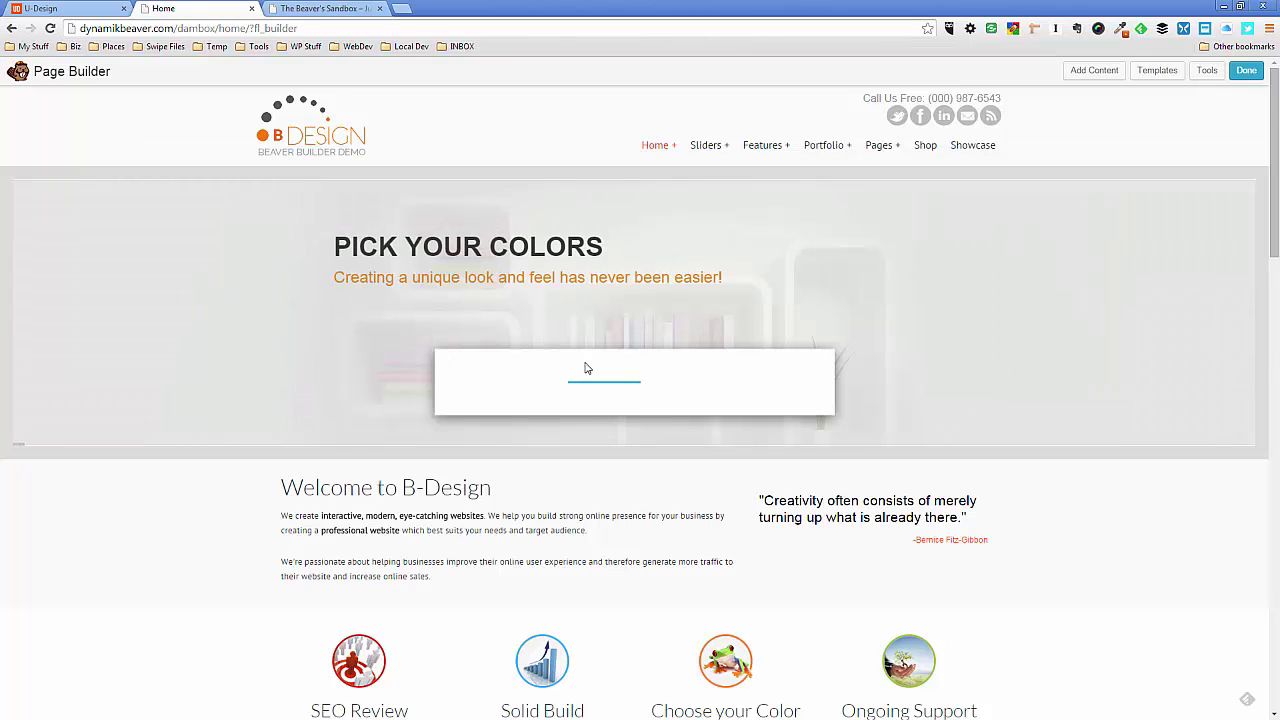
left_click(531, 251)
scroll(620, 360, "down", 5)
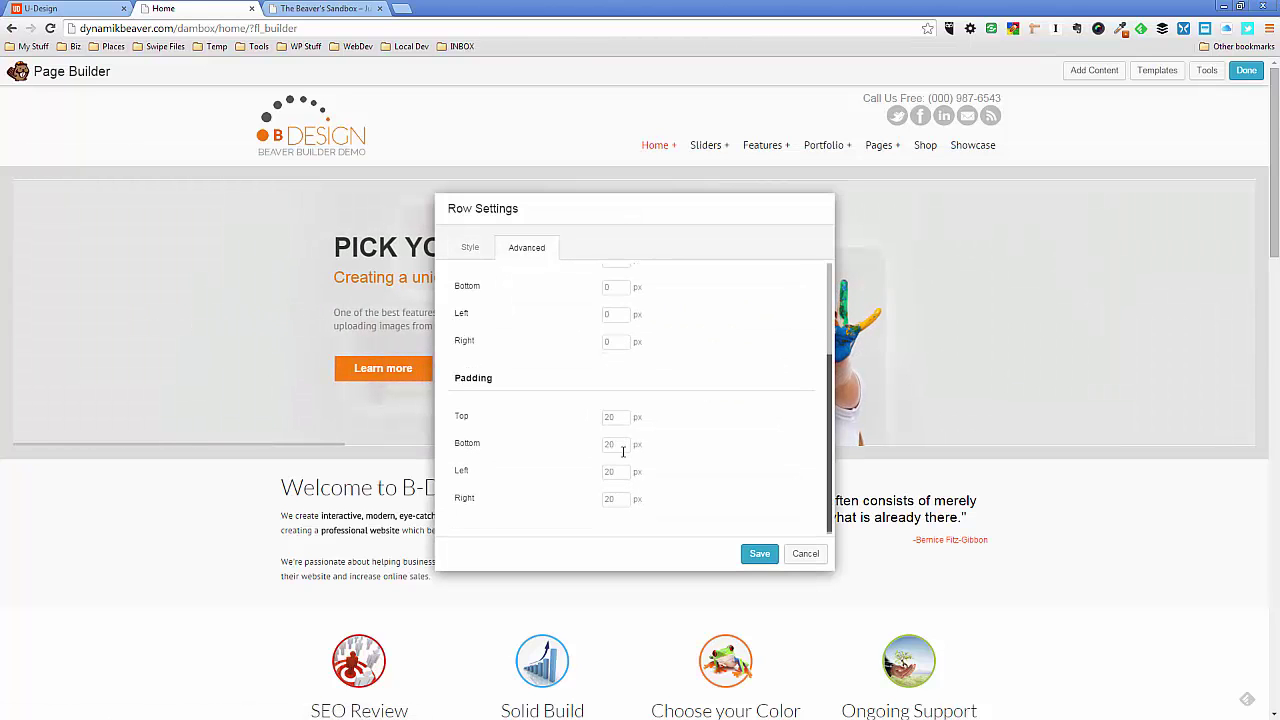
left_click(596, 419)
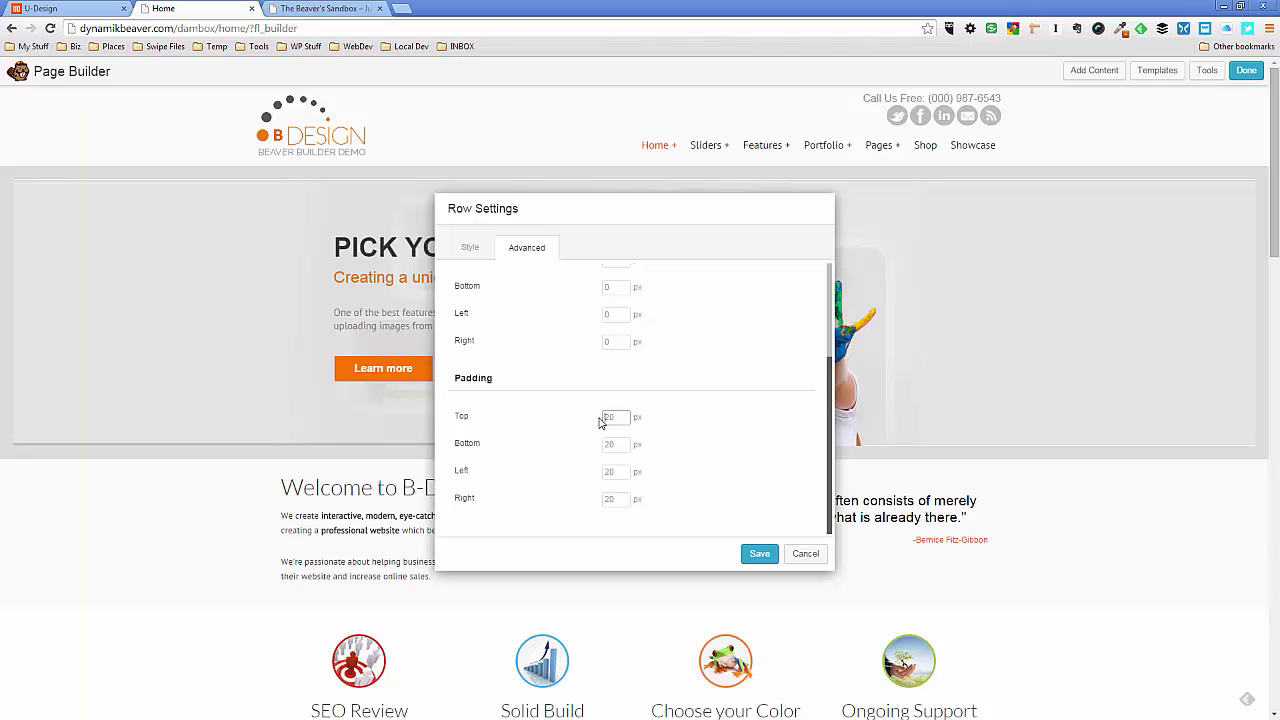
type("00")
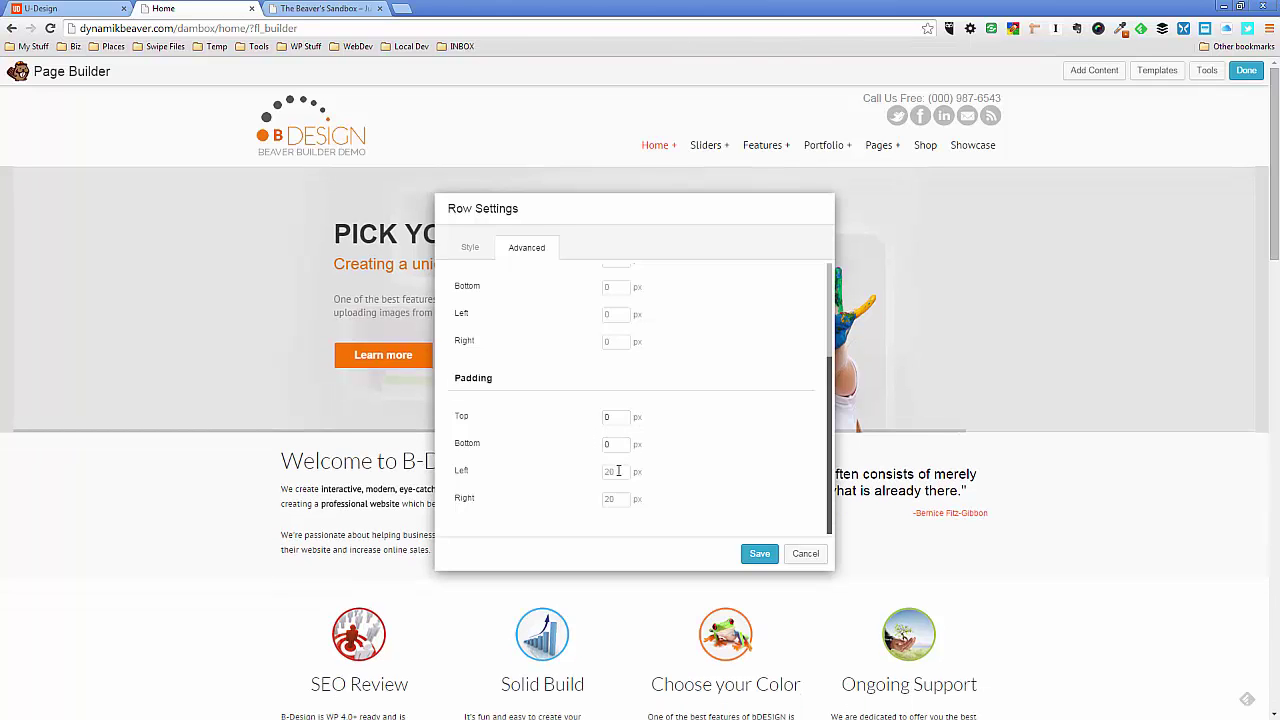
left_click(616, 471)
type("0")
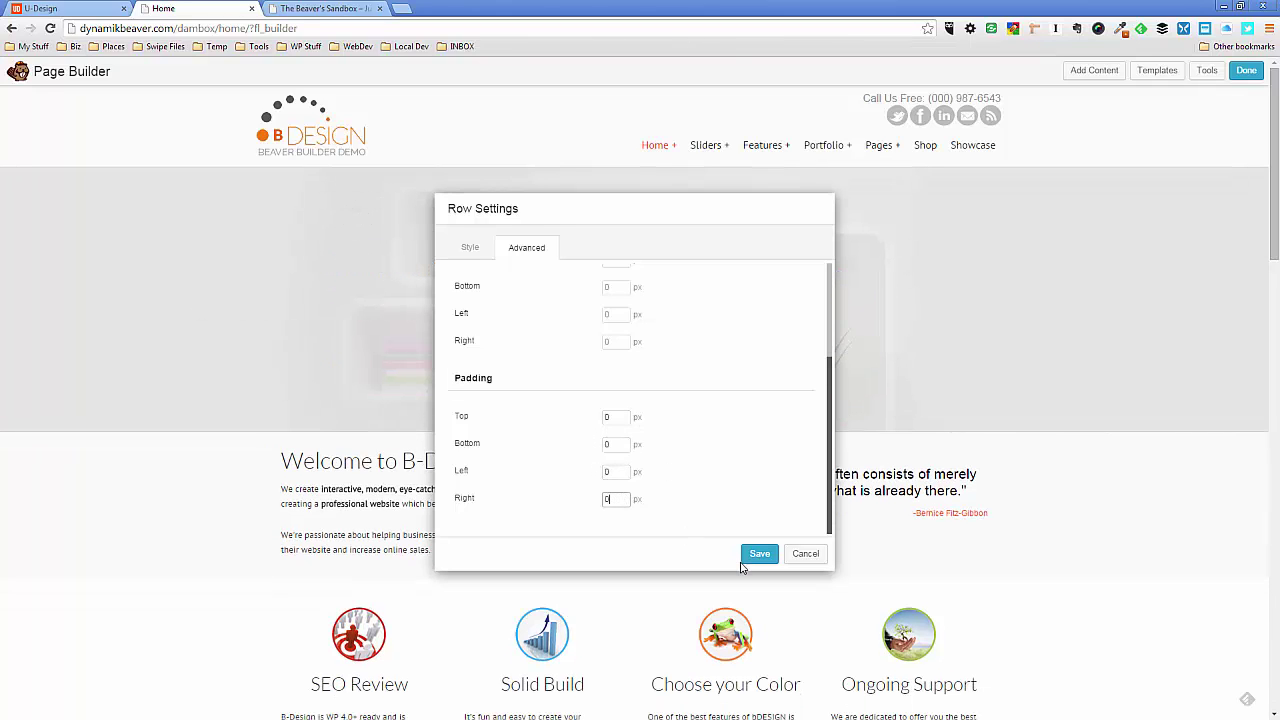
left_click(760, 555)
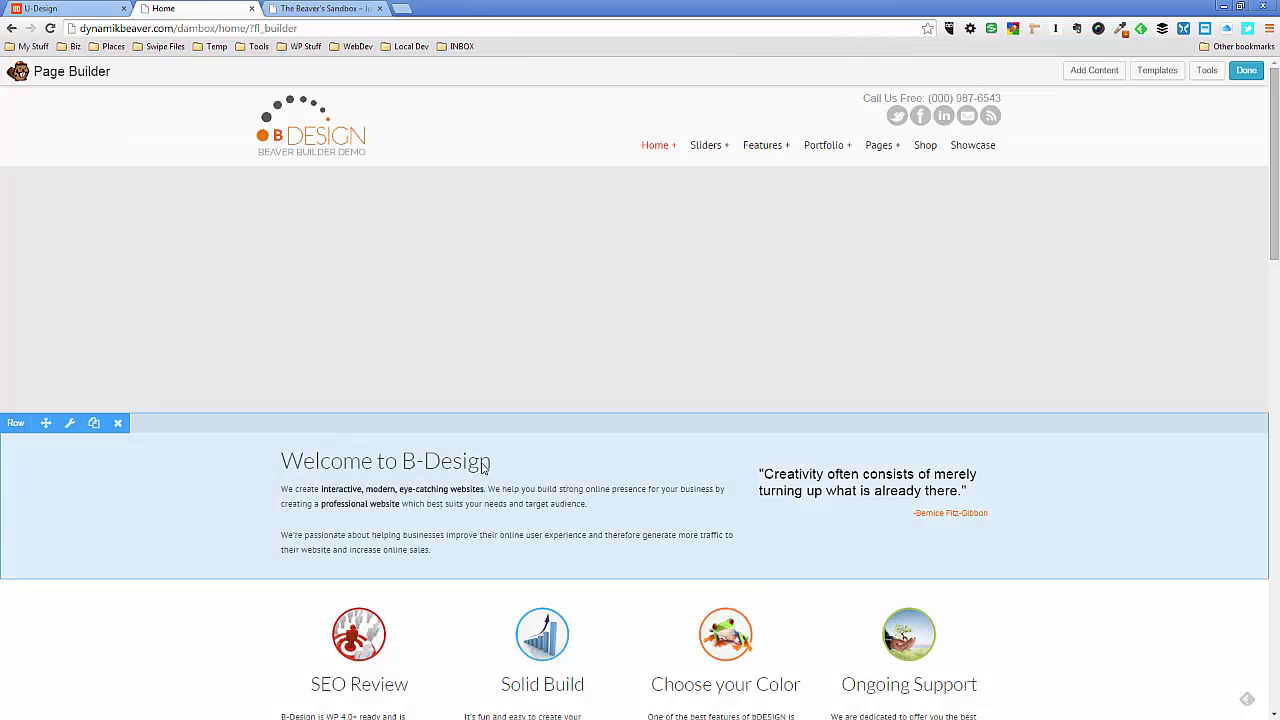
- Finish editing the Home page and publish the changes
left_click(1246, 70)
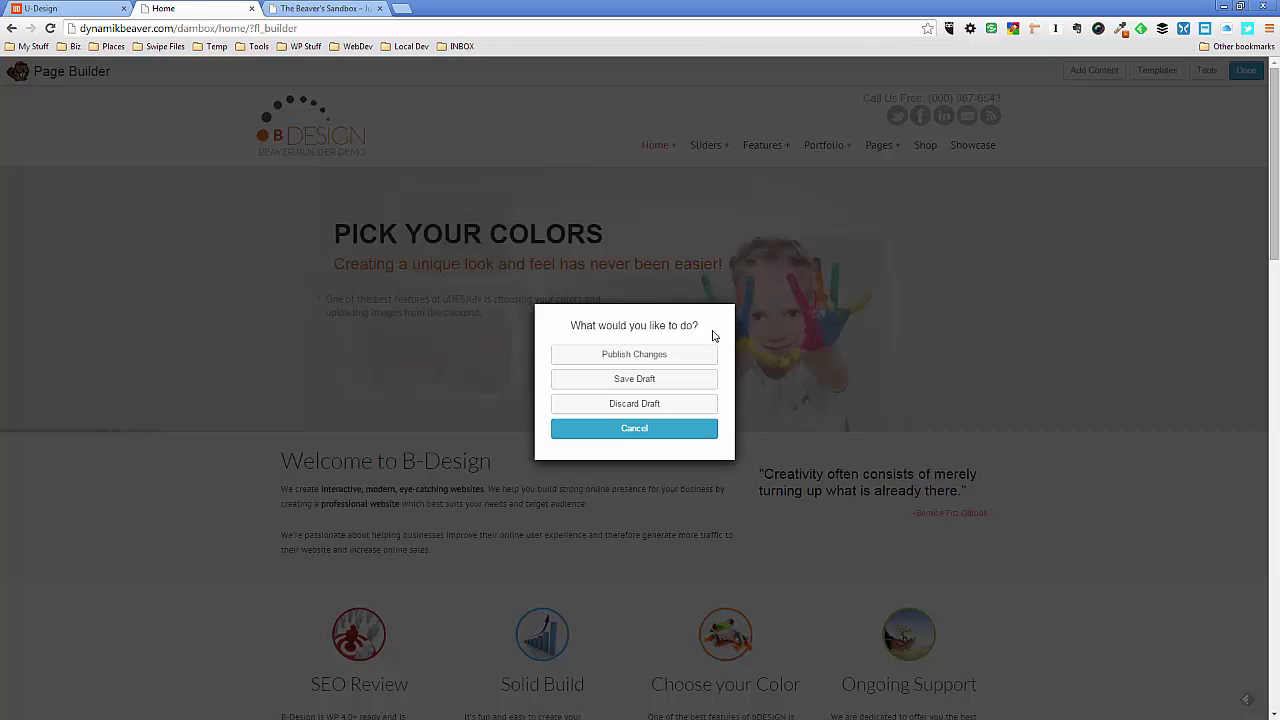
left_click(662, 362)
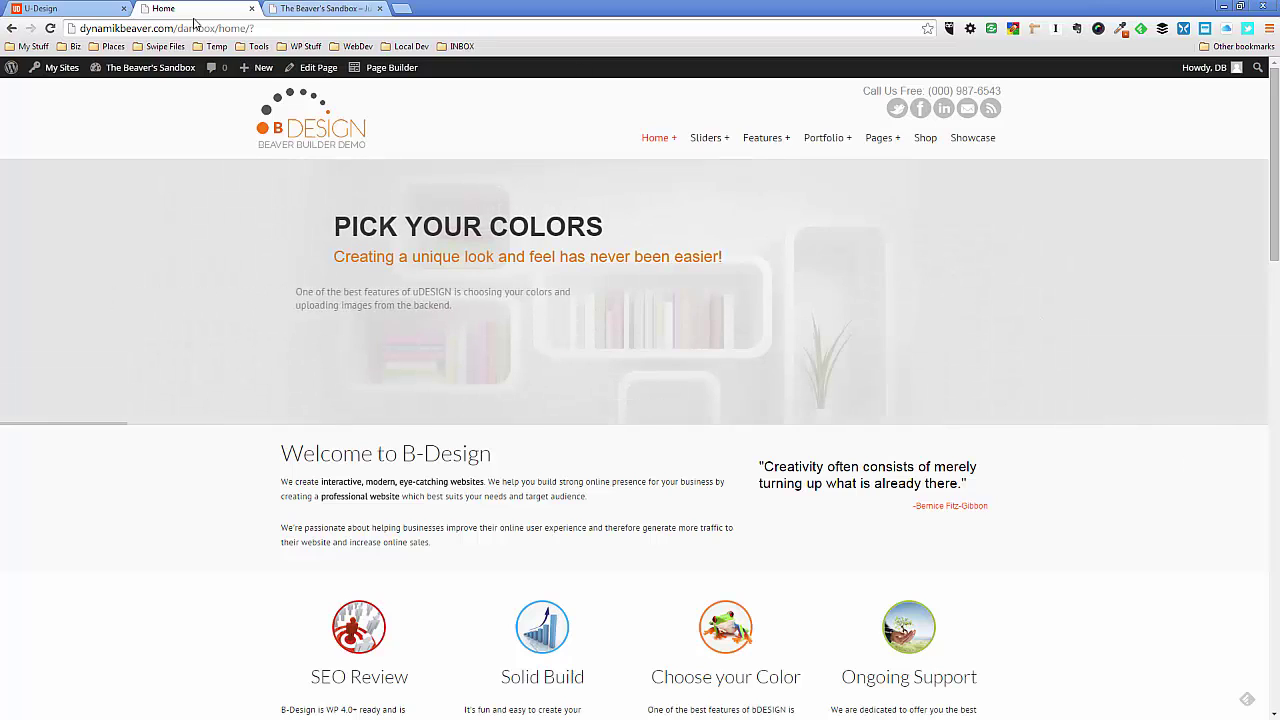
- Compare the published B-Design Home page with the U-Design demo, checking the slider and every section down to the footer
left_click(90, 9)
scroll(200, 178, "up", 20)
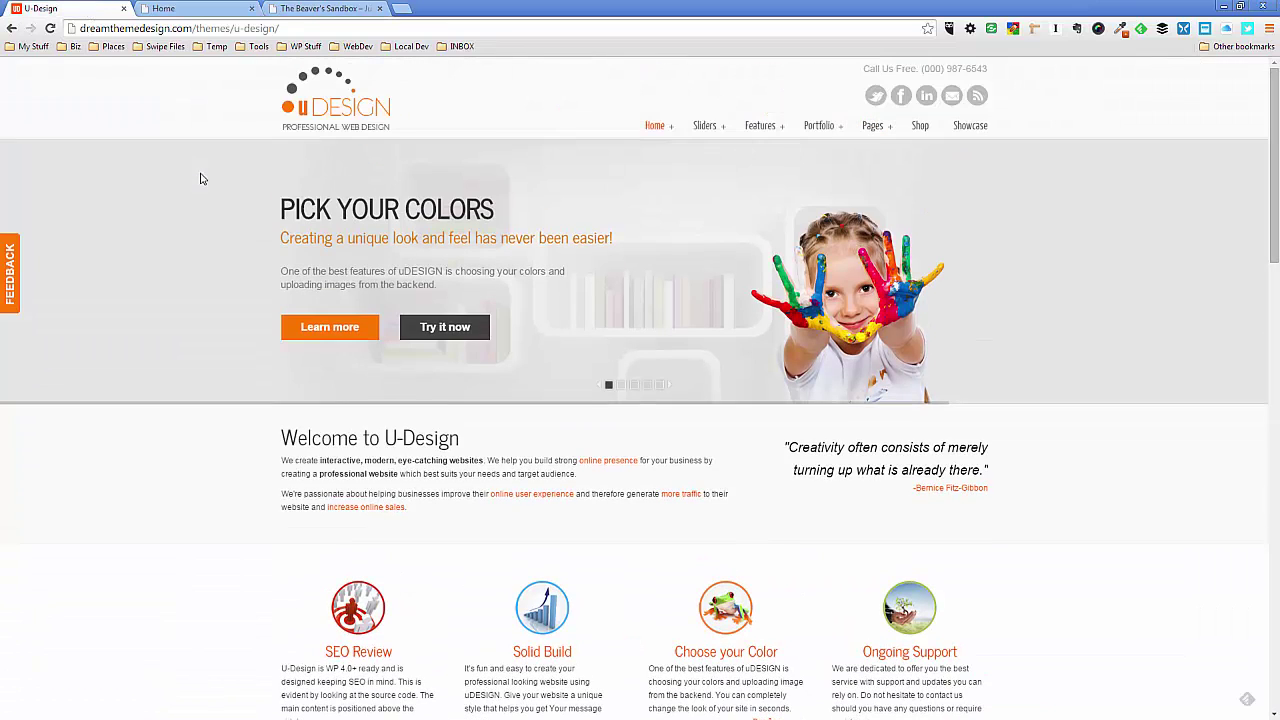
left_click(325, 118)
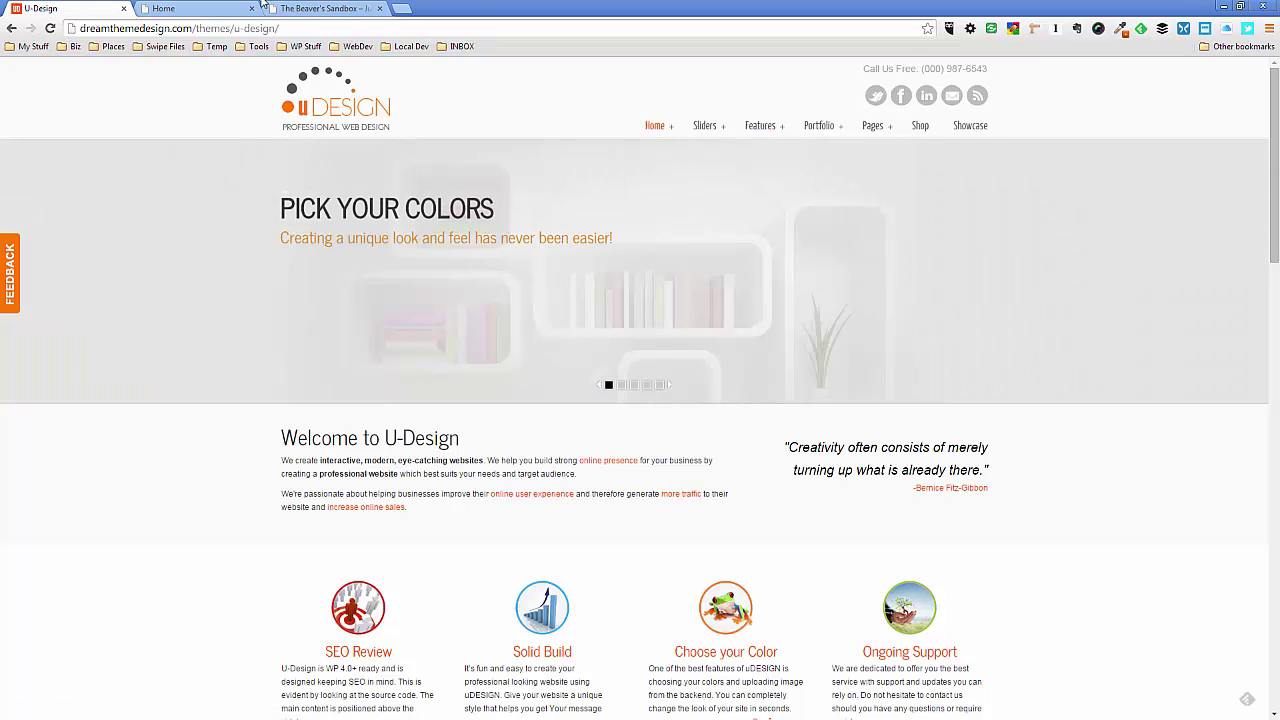
left_click(213, 11)
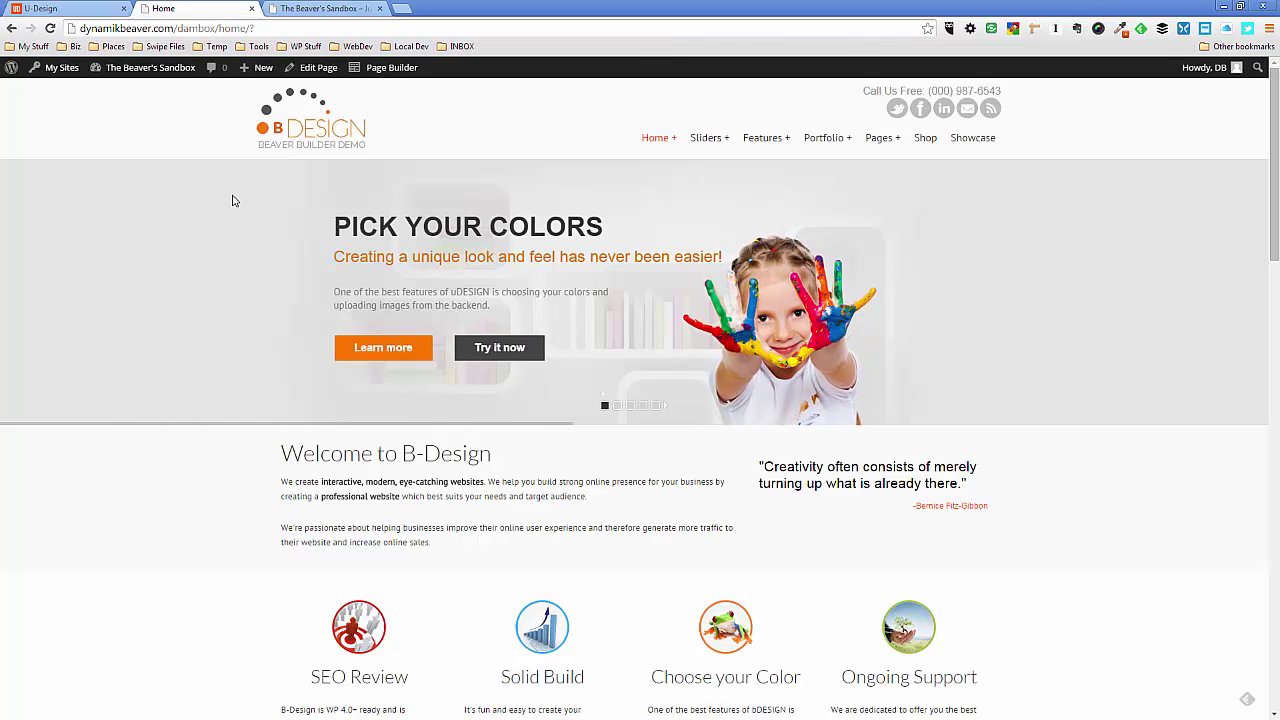
scroll(235, 205, "down", 3)
scroll(235, 228, "down", 3)
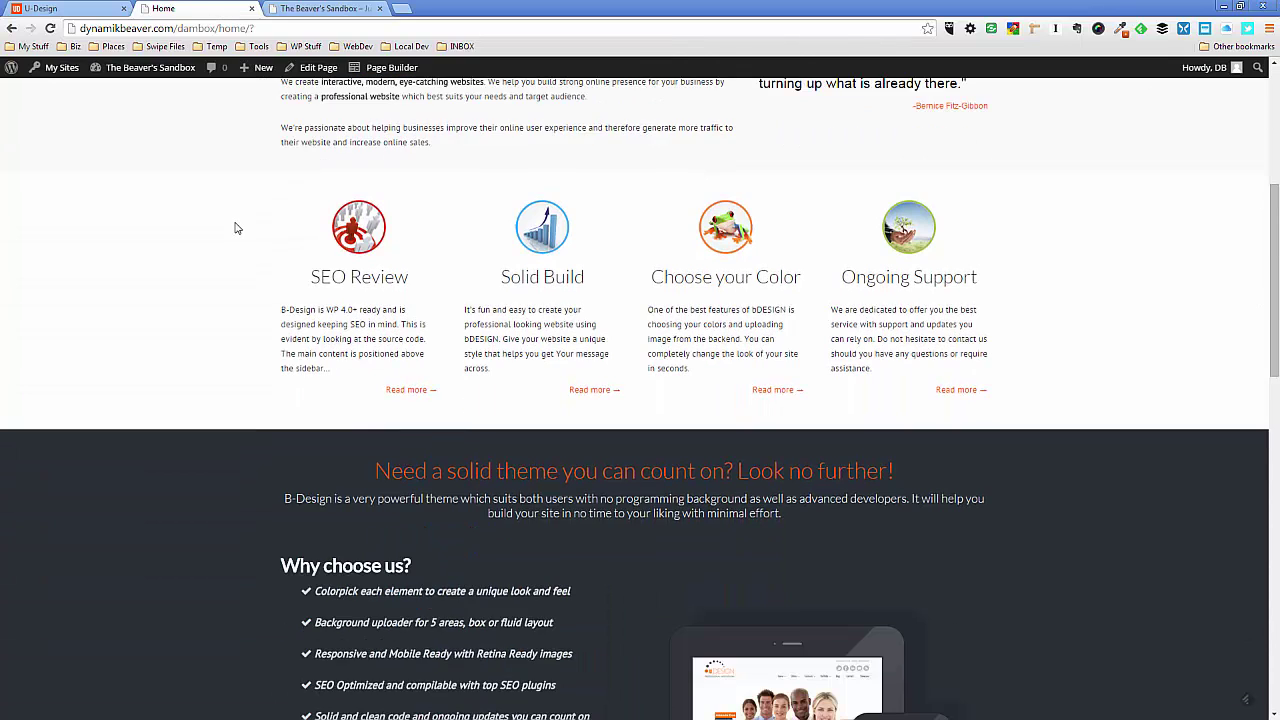
scroll(235, 228, "down", 4)
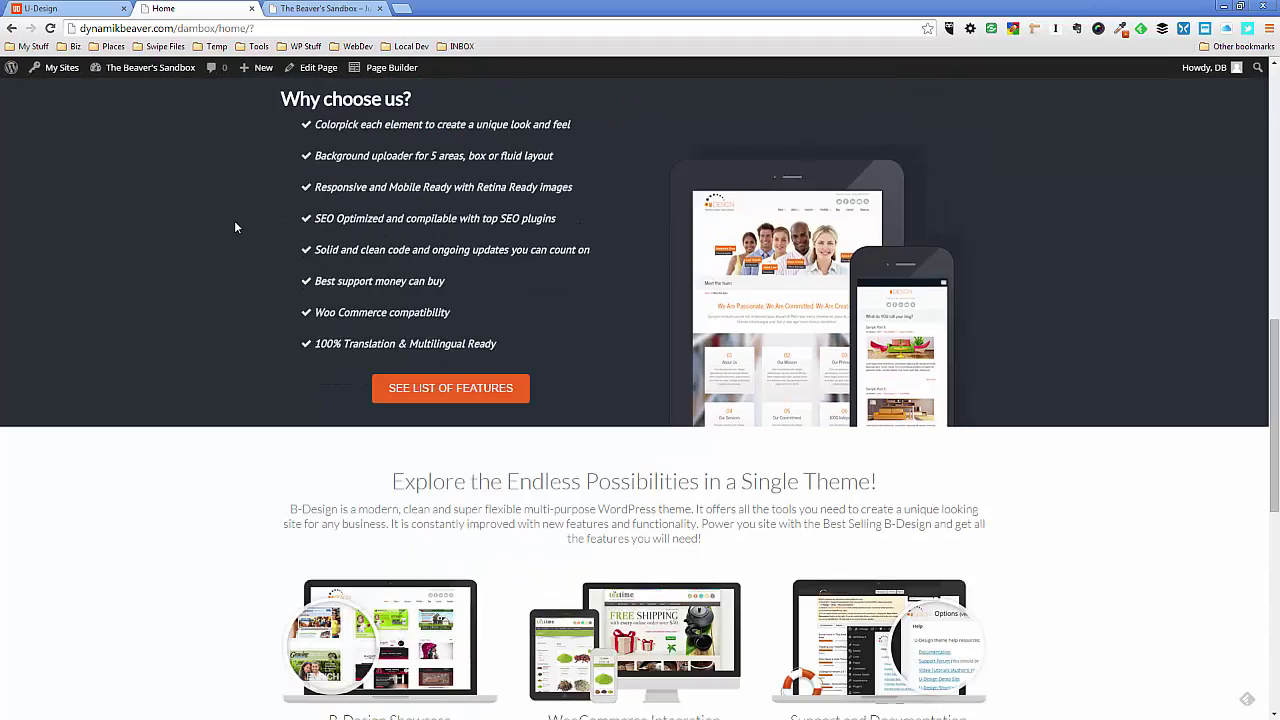
scroll(233, 228, "down", 3)
scroll(232, 228, "down", 5)
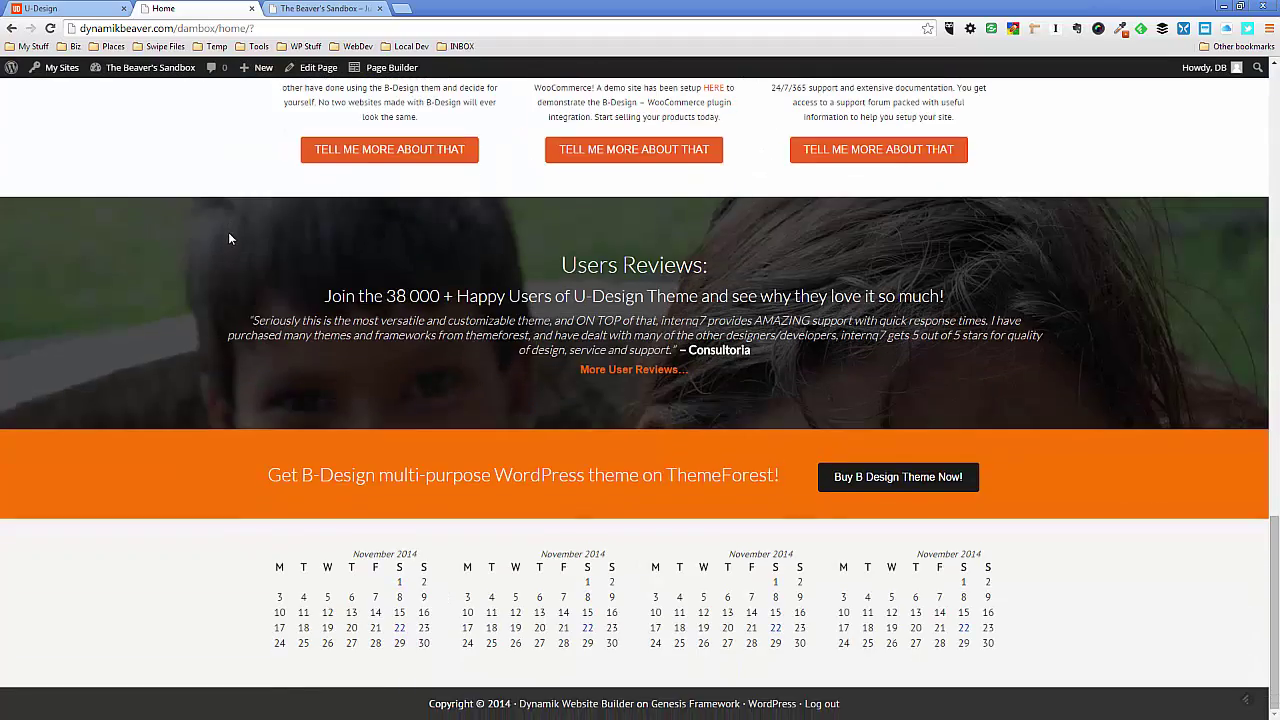
scroll(229, 232, "up", 12)
scroll(229, 232, "up", 5)
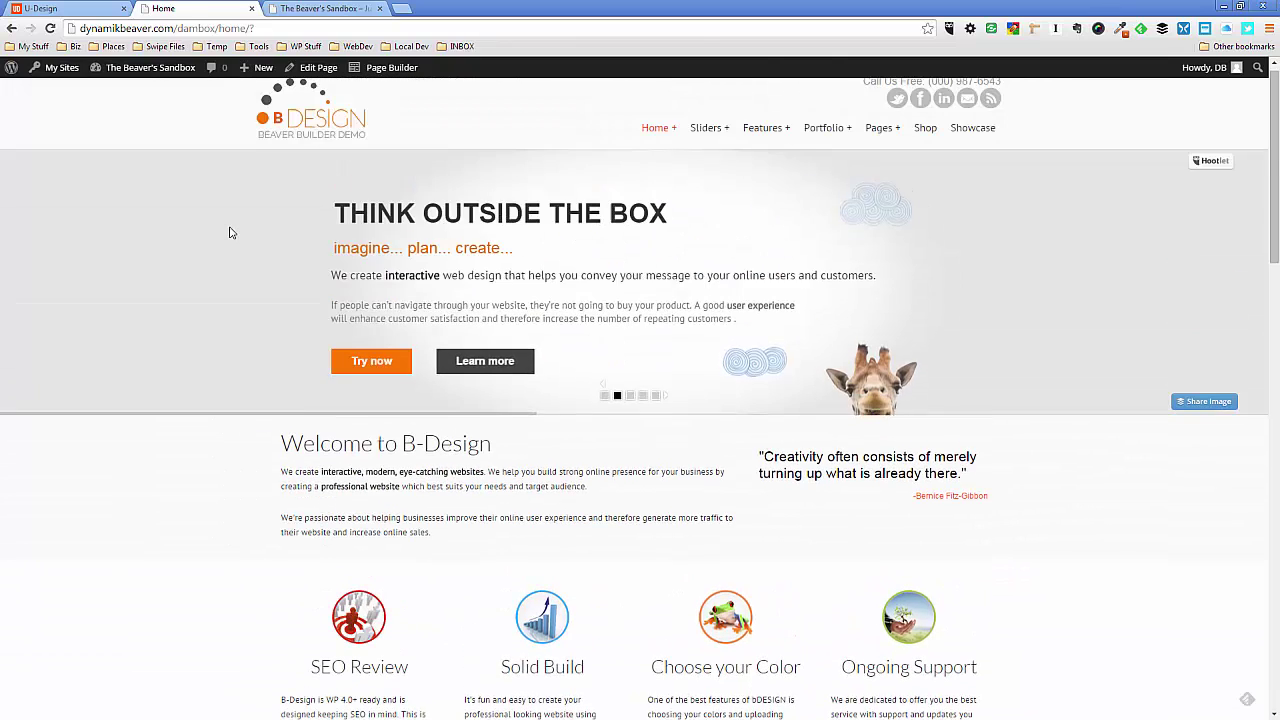
mouse_move(150, 67)
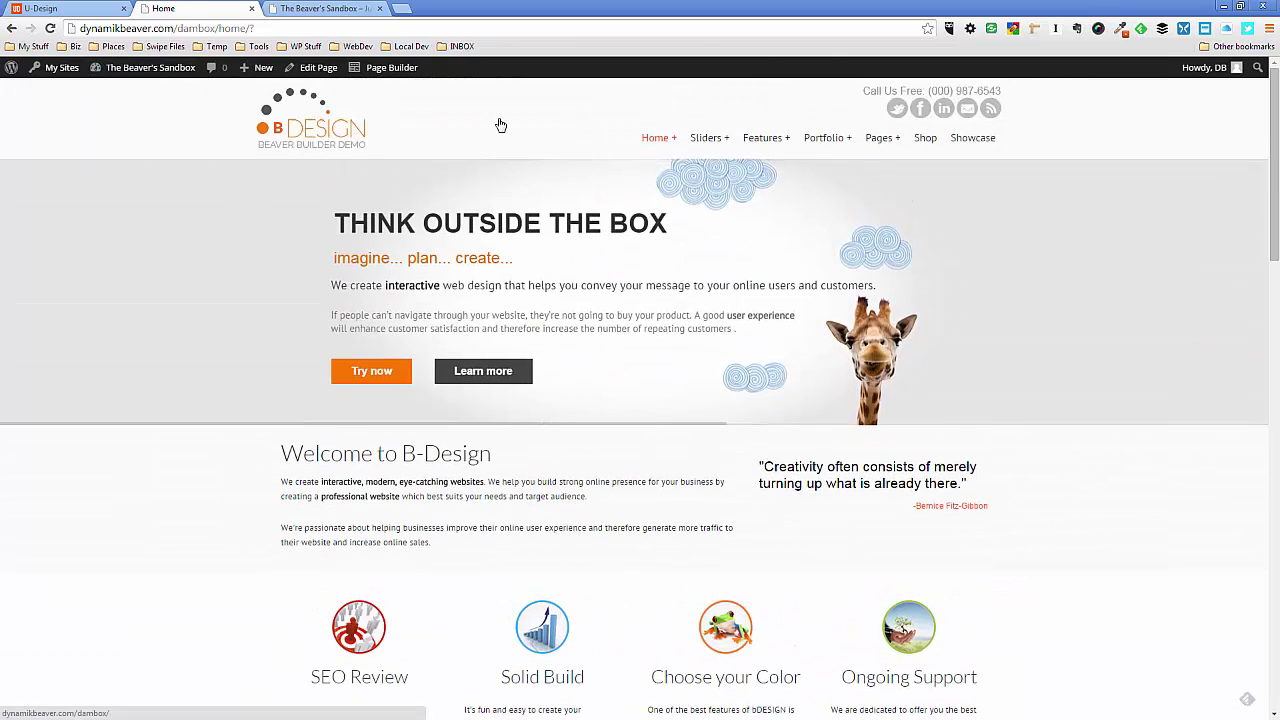